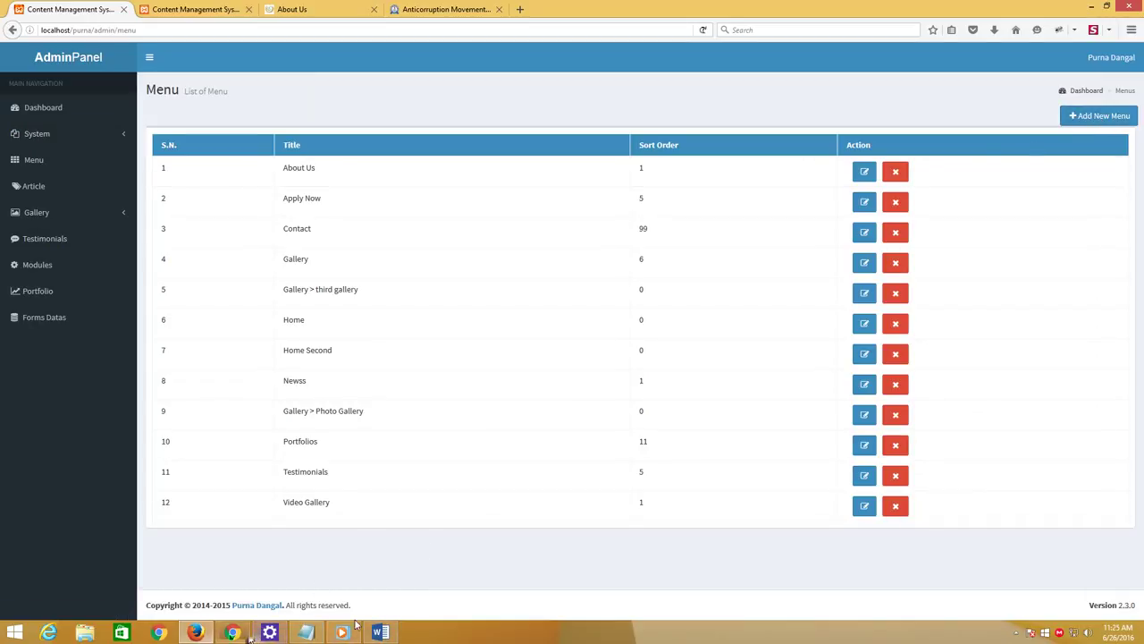
# Add the line 'To add New Menu' to the Notepad note
pyautogui.click(306, 632)
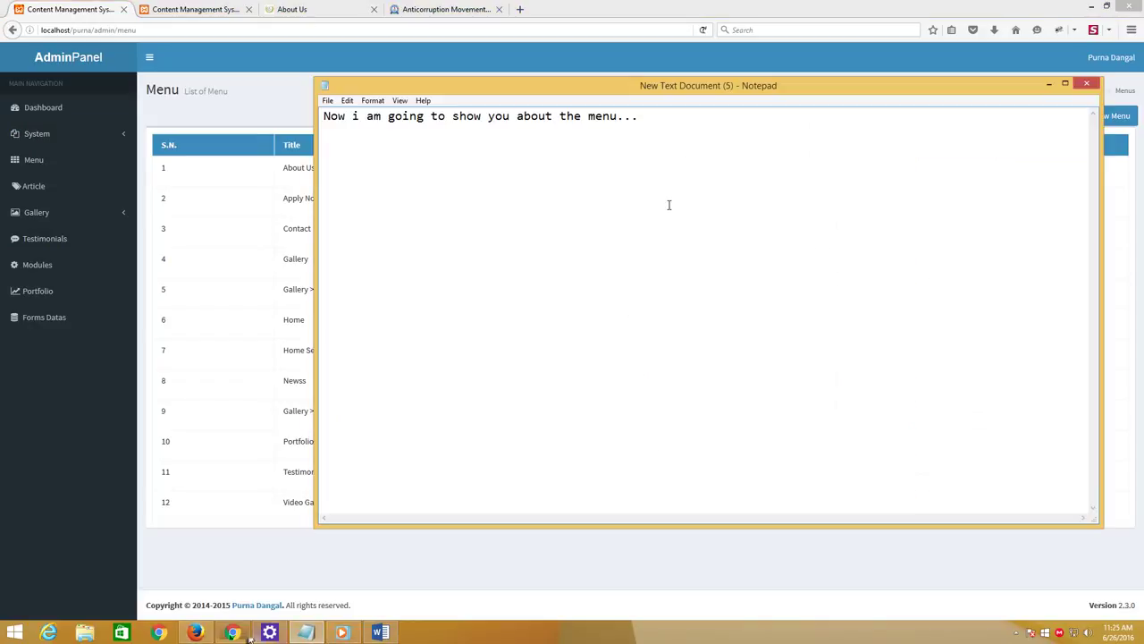
pyautogui.write('To add ')
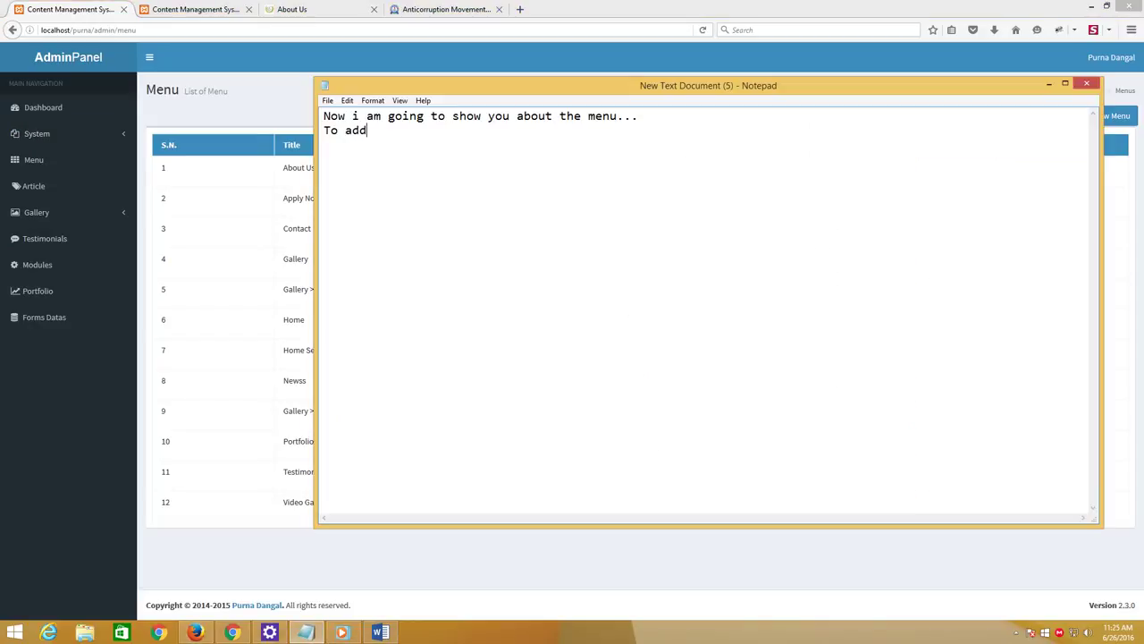
pyautogui.write('Menu')
pyautogui.click(374, 130)
pyautogui.write('New')
pyautogui.click(568, 9)
# Open the Add New Menu form and enter 'Our Service' as the Menu Title
pyautogui.click(1081, 124)
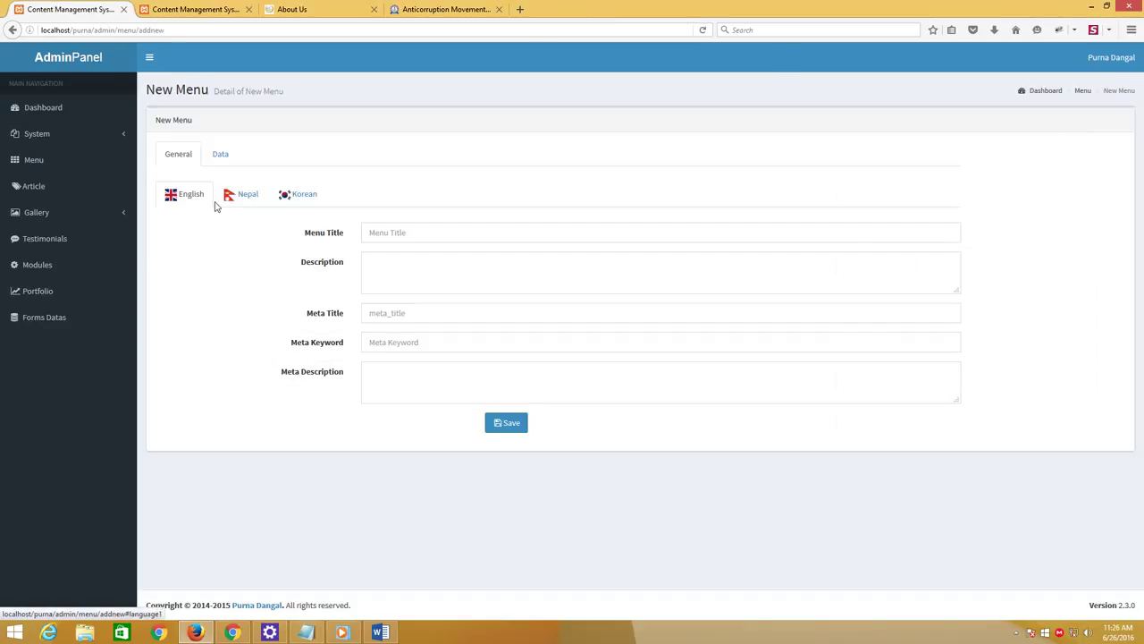
pyautogui.click(439, 234)
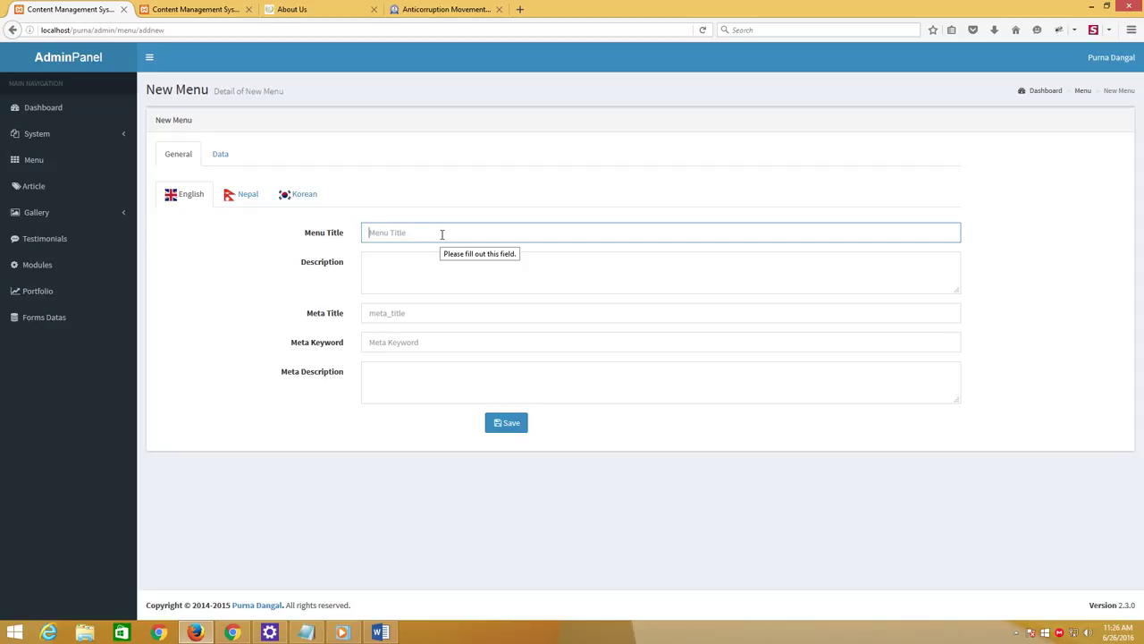
pyautogui.write('Our S')
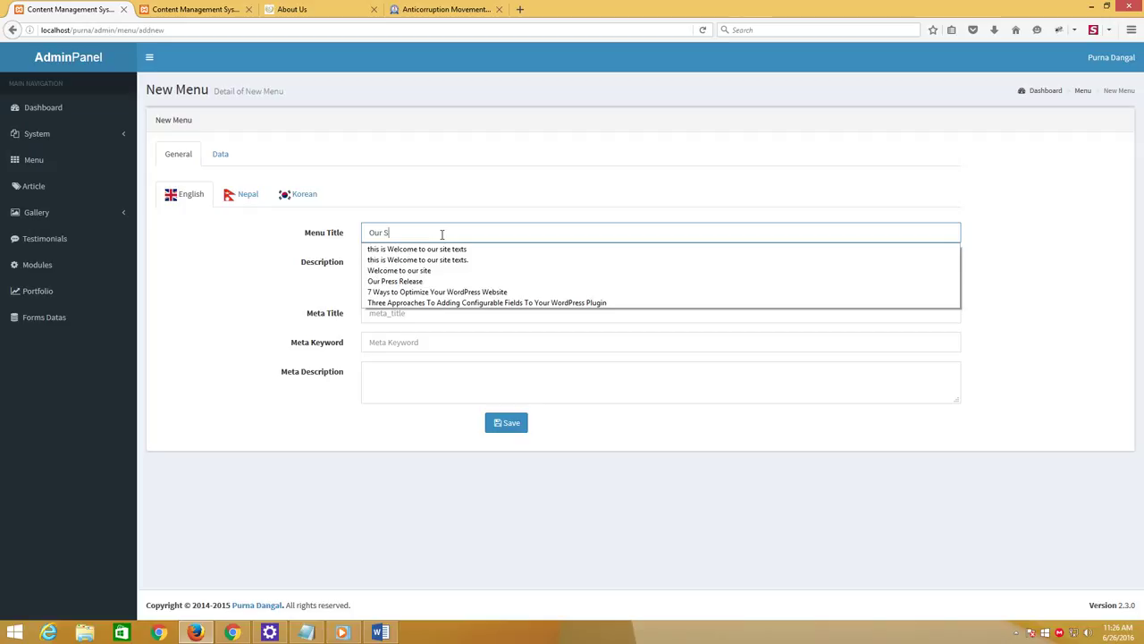
pyautogui.write('ervice')
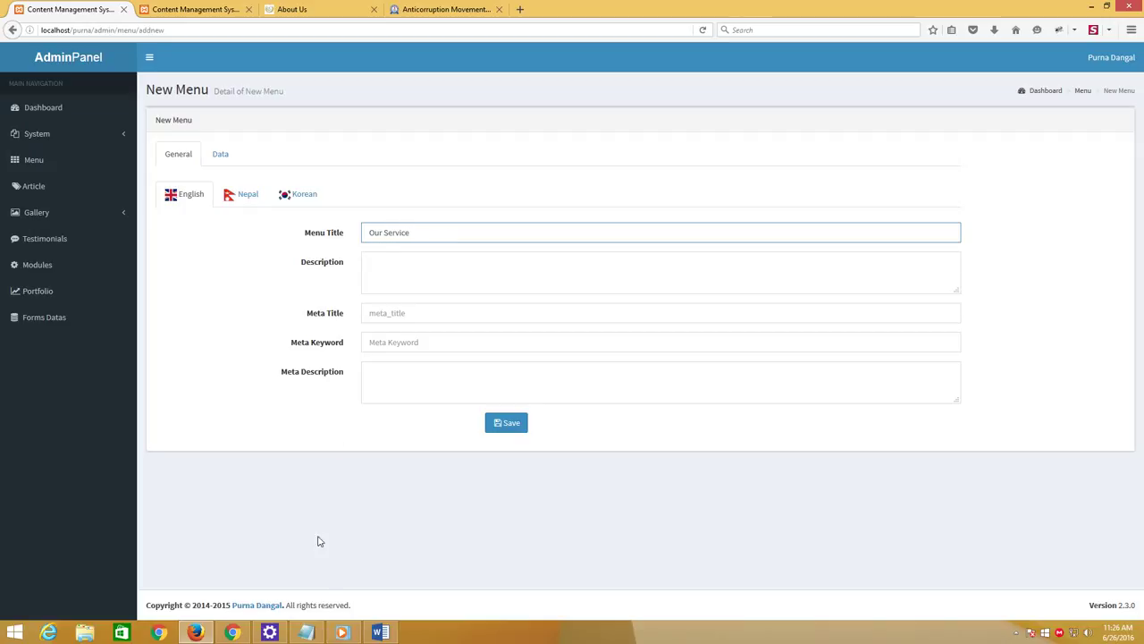
pyautogui.click(312, 634)
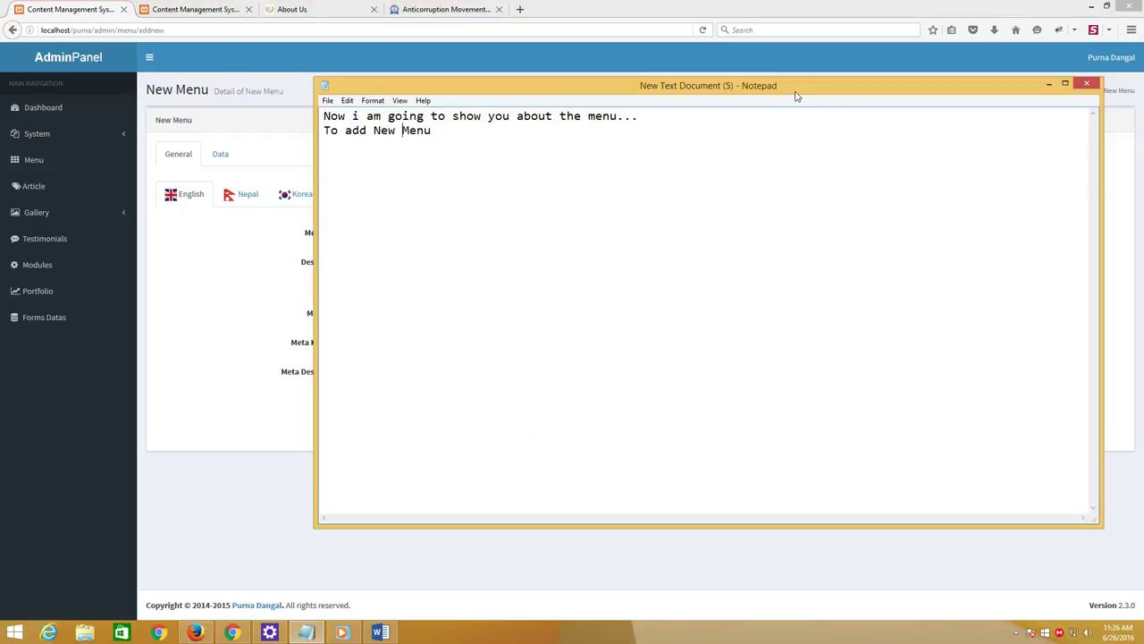
# Narrow the Notepad window and move it aside to uncover the form
pyautogui.moveTo(794, 94); pyautogui.dragTo(738, 104)
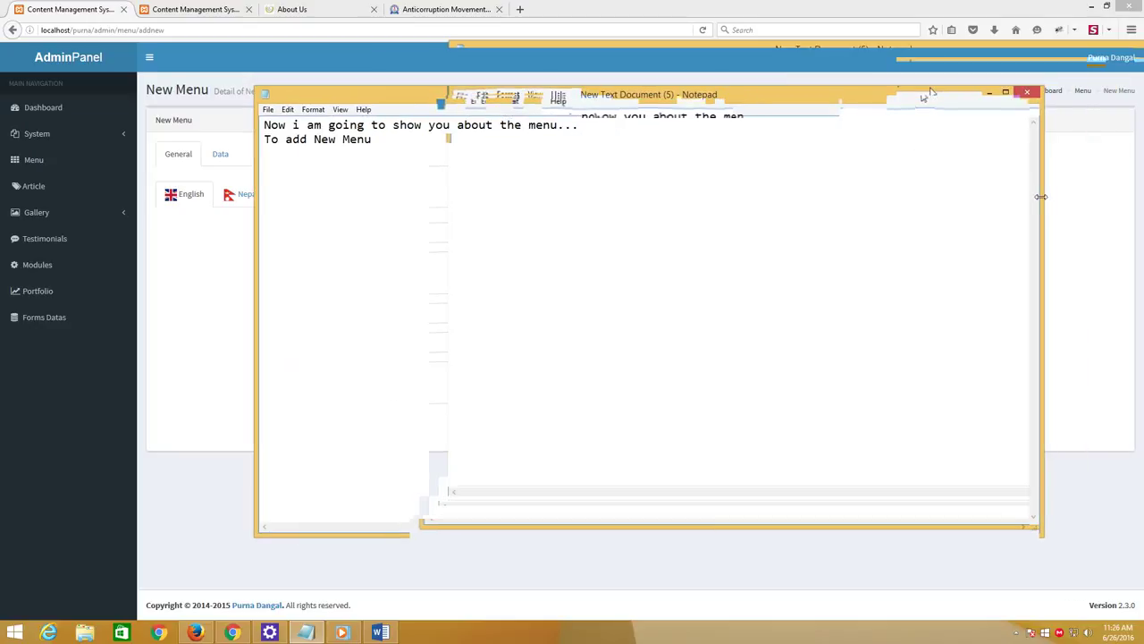
pyautogui.moveTo(858, 213); pyautogui.dragTo(677, 237)
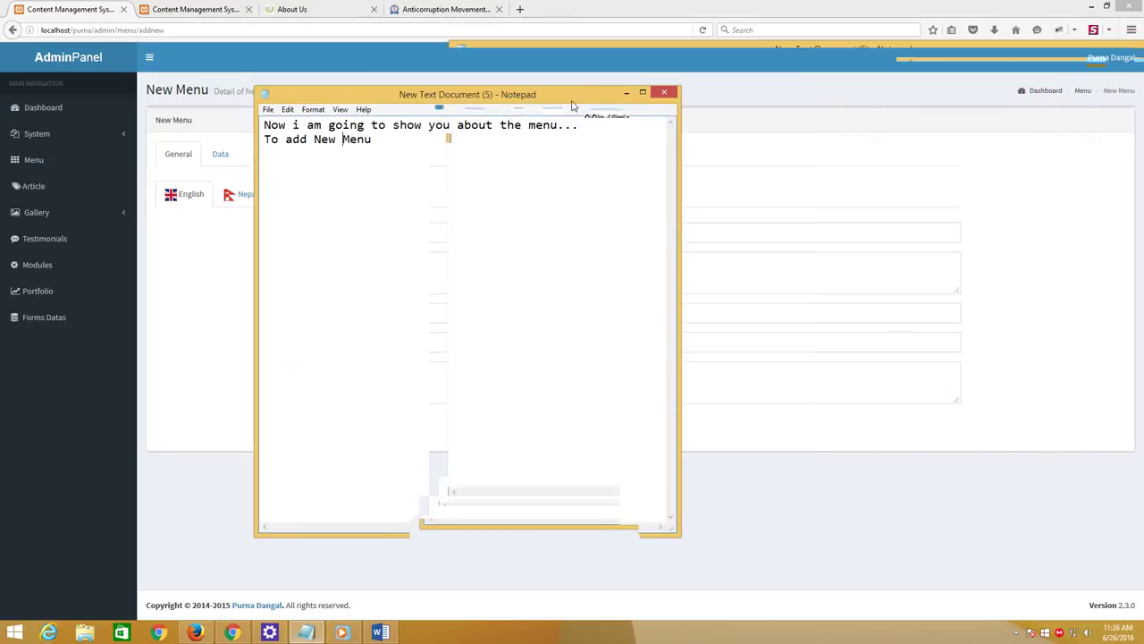
pyautogui.moveTo(572, 100); pyautogui.dragTo(855, 95)
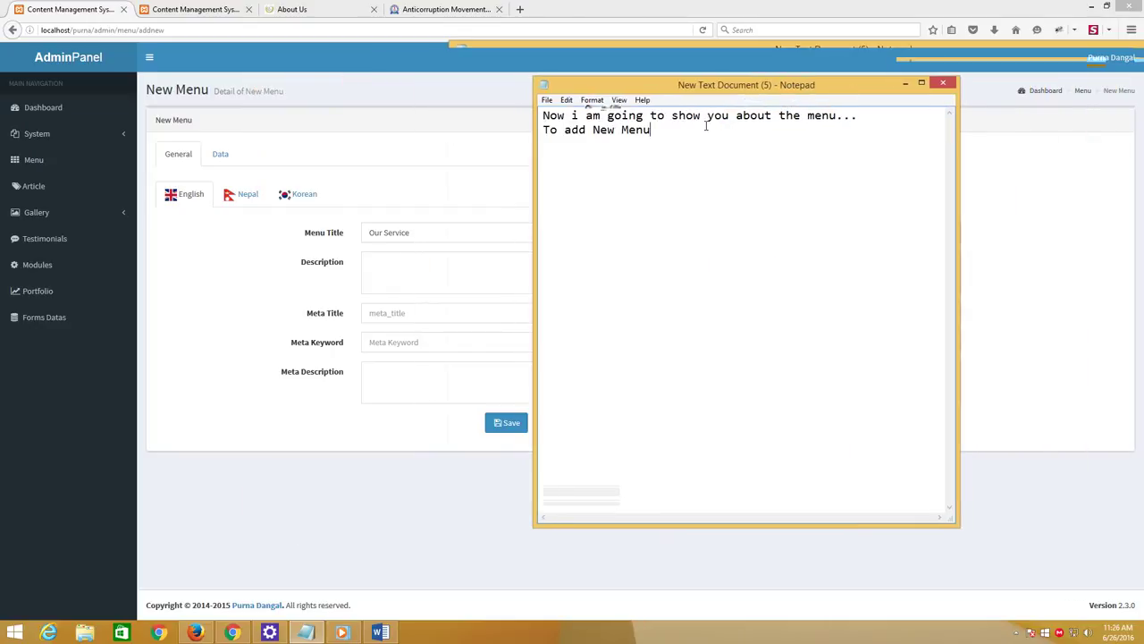
# Add notes explaining Menu Title and Description, and begin a Meta Title line
pyautogui.press('Return')
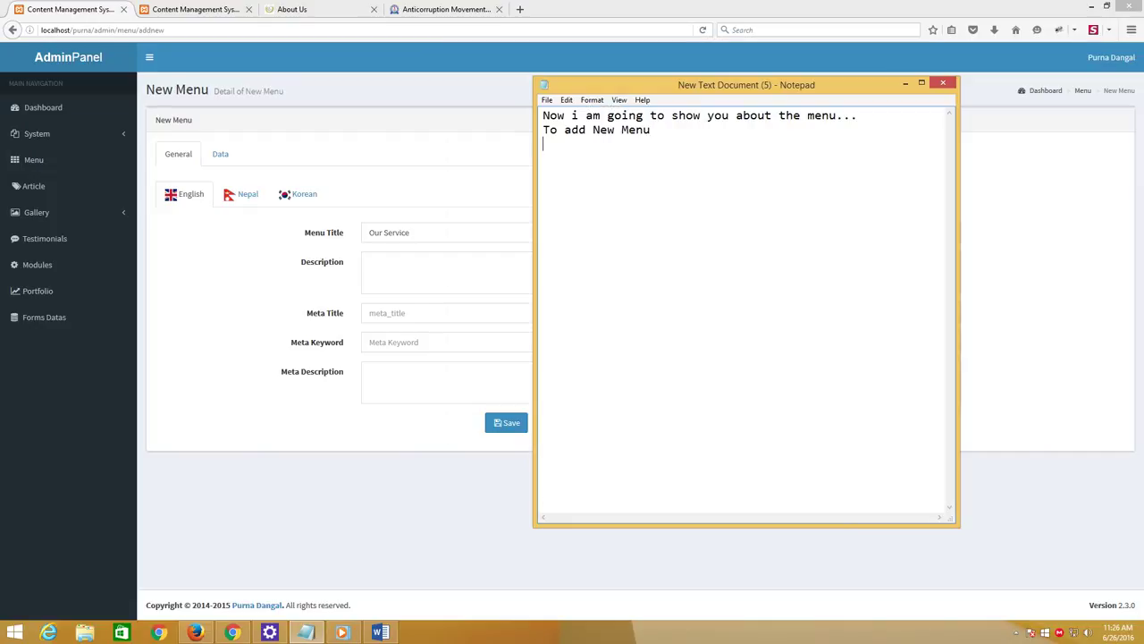
pyautogui.write('Menu Title means The wo')
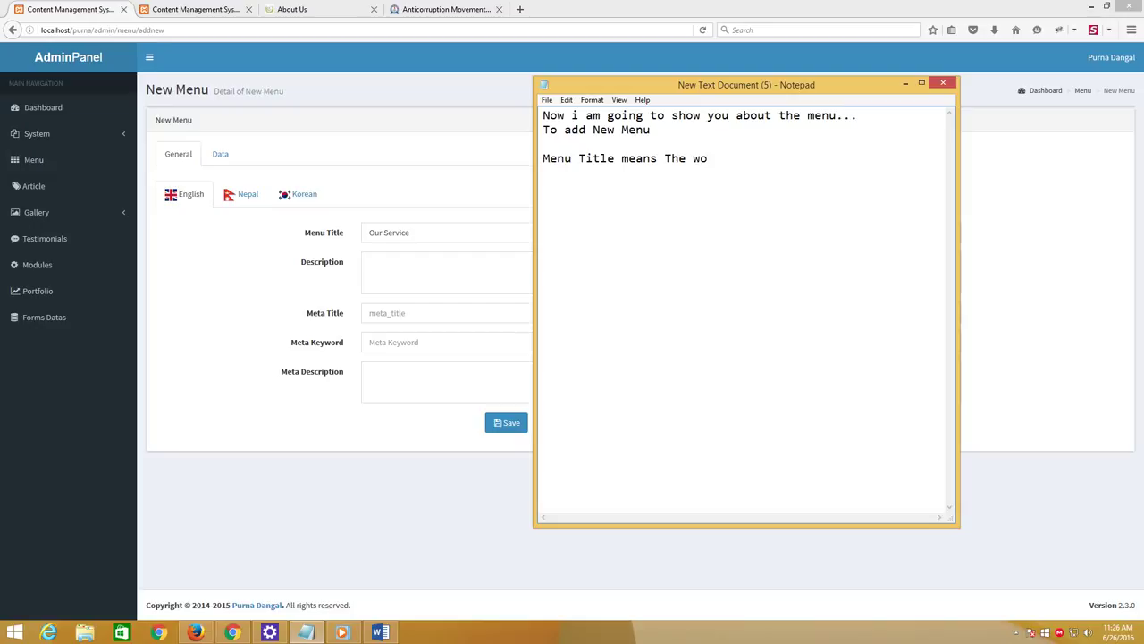
pyautogui.write('rd which appa r in front')
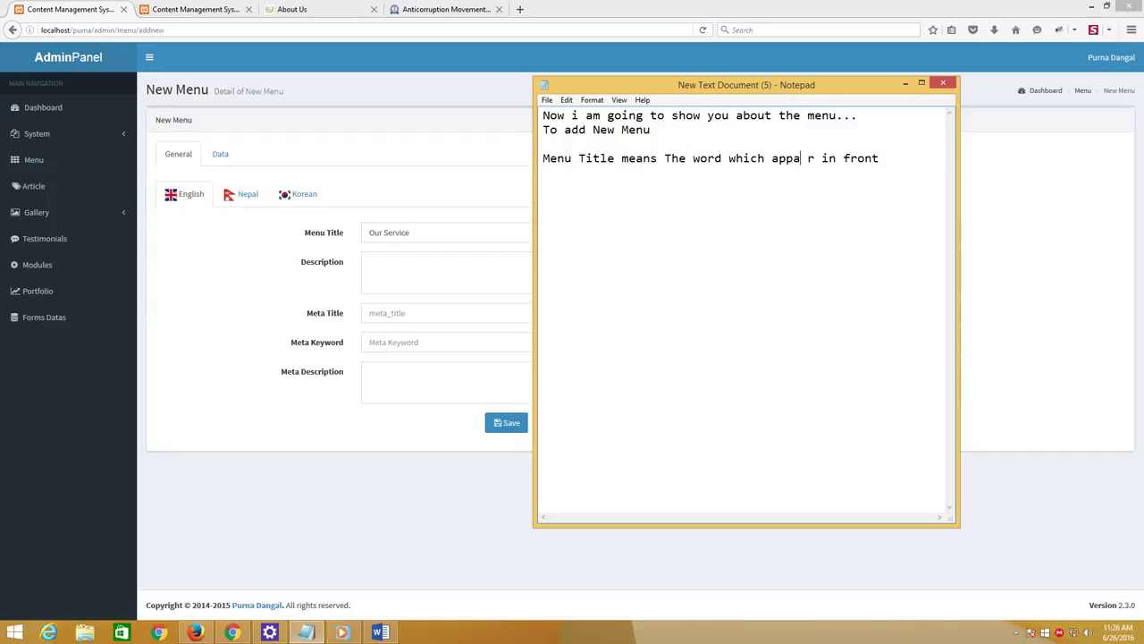
pyautogui.write('Description')
pyautogui.press('BackSpace')
pyautogui.write(': The ')
pyautogui.write('short ')
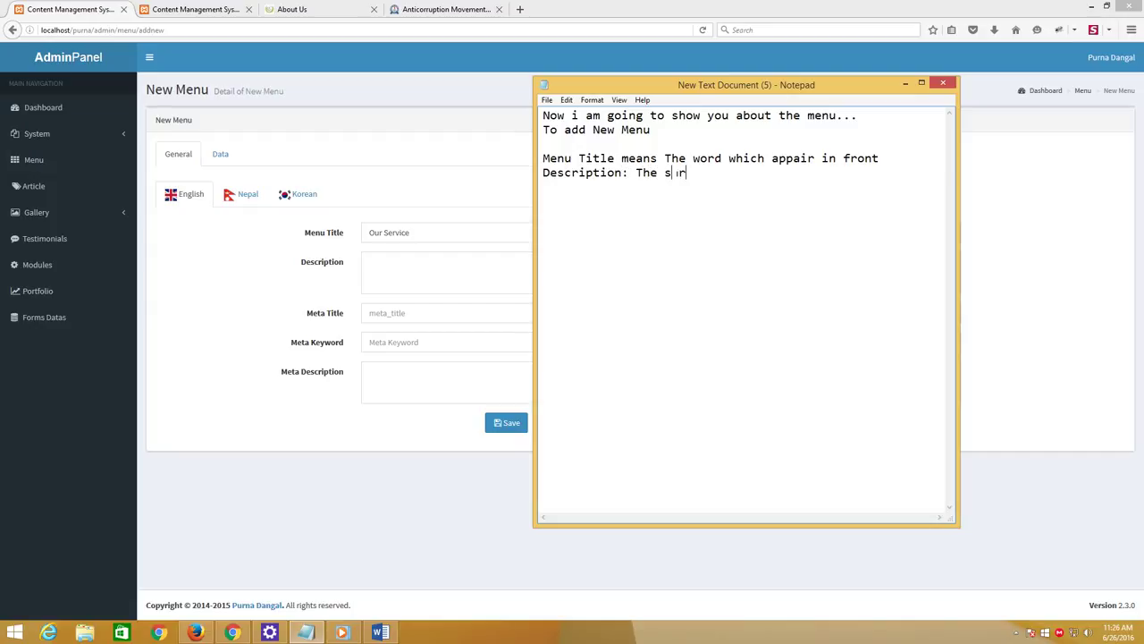
pyautogui.write('description of Menu')
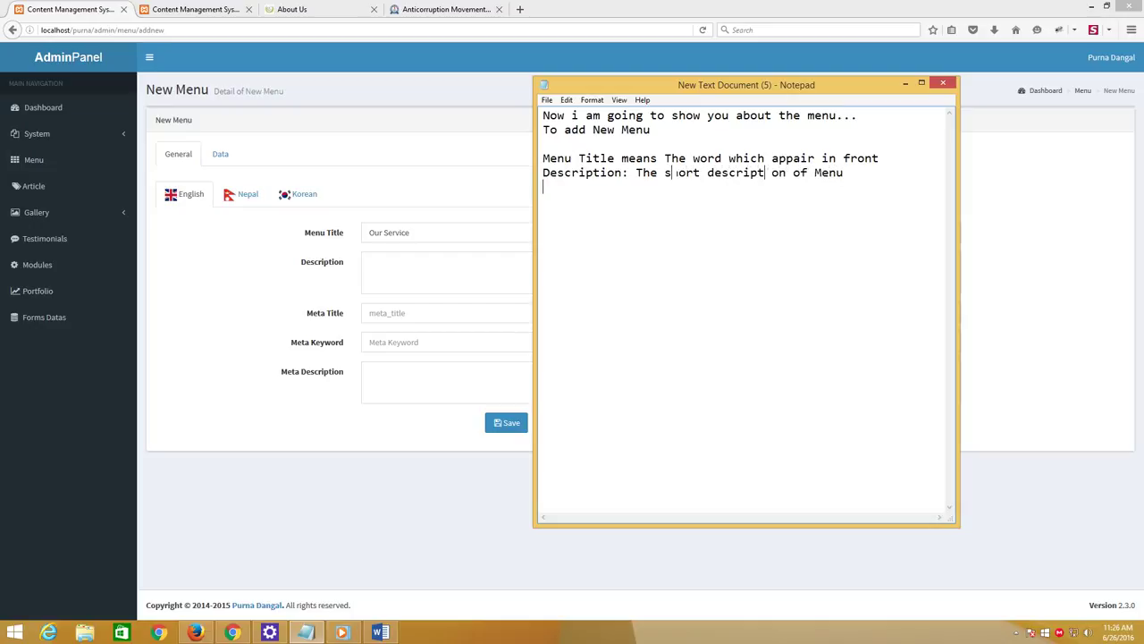
pyautogui.press('Return')
pyautogui.write('Meta Title')
pyautogui.write(' Mea')
# Note that Meta Title is the page title and Meta Keyword helps Google SEO
pyautogui.press('BackSpace')
pyautogui.press('BackSpace')
pyautogui.press('BackSpace')
pyautogui.press('BackSpace')
pyautogui.write(': It will')
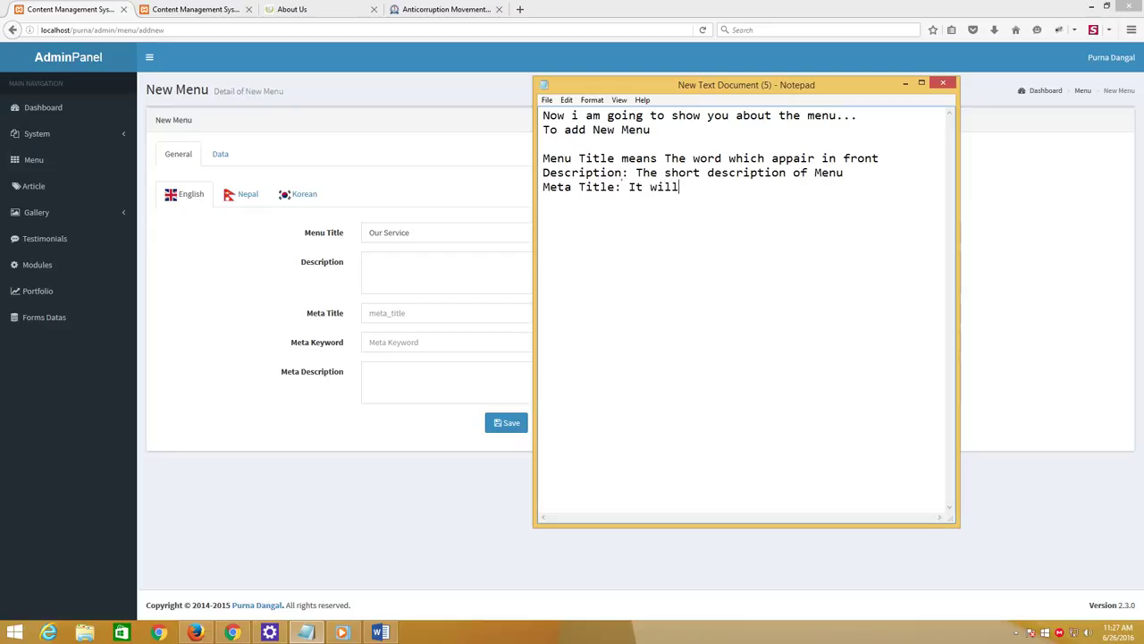
pyautogui.write(' appair in top of the ')
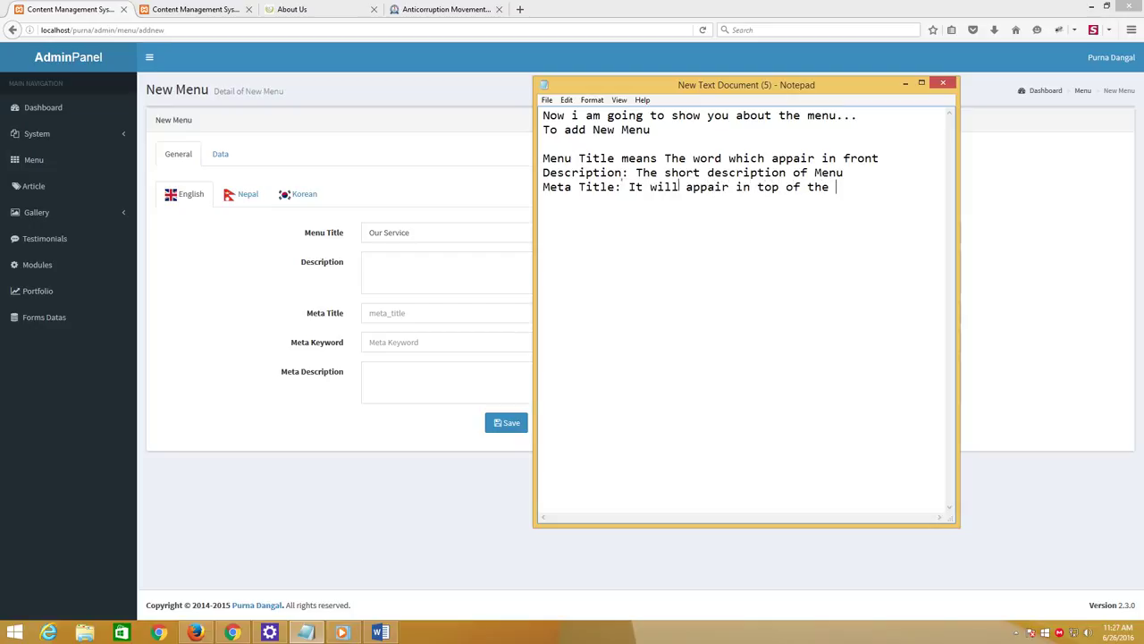
pyautogui.write('page')
pyautogui.write('... ')
pyautogui.write('It i')
pyautogui.write('  page title')
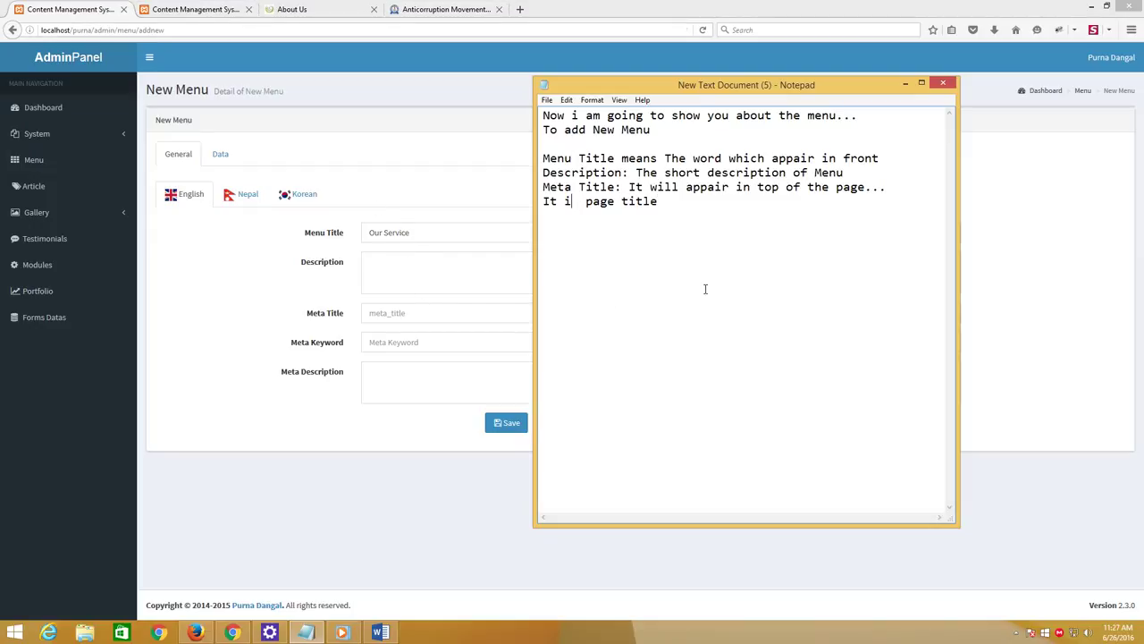
pyautogui.press('Return')
pyautogui.write('Meta Key word mean')
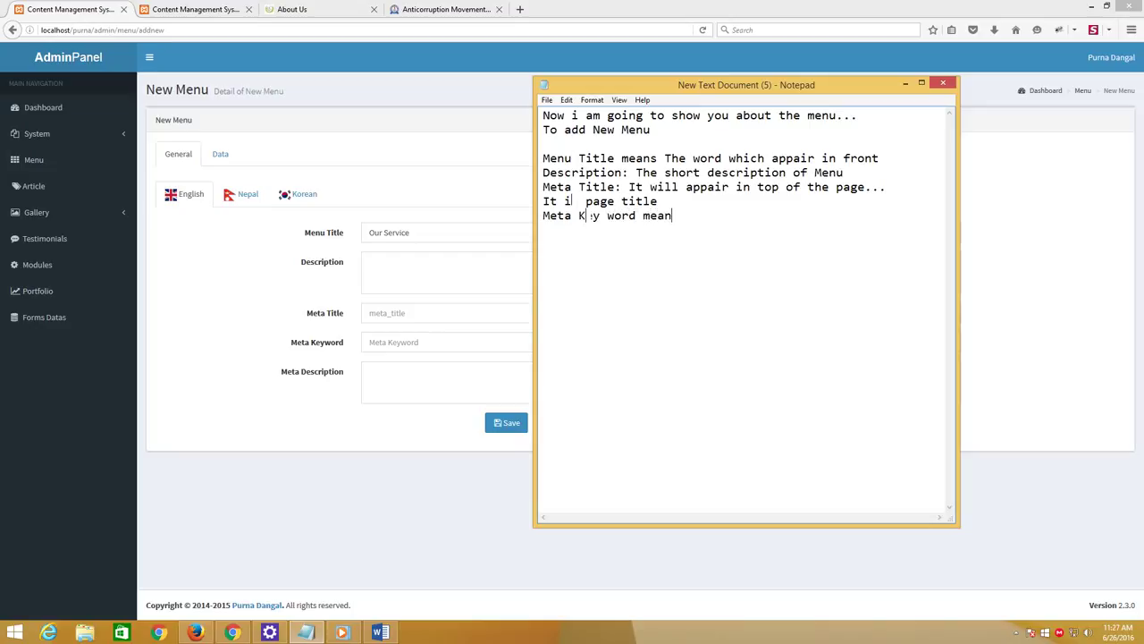
pyautogui.write('s,,, the Keyword whi')
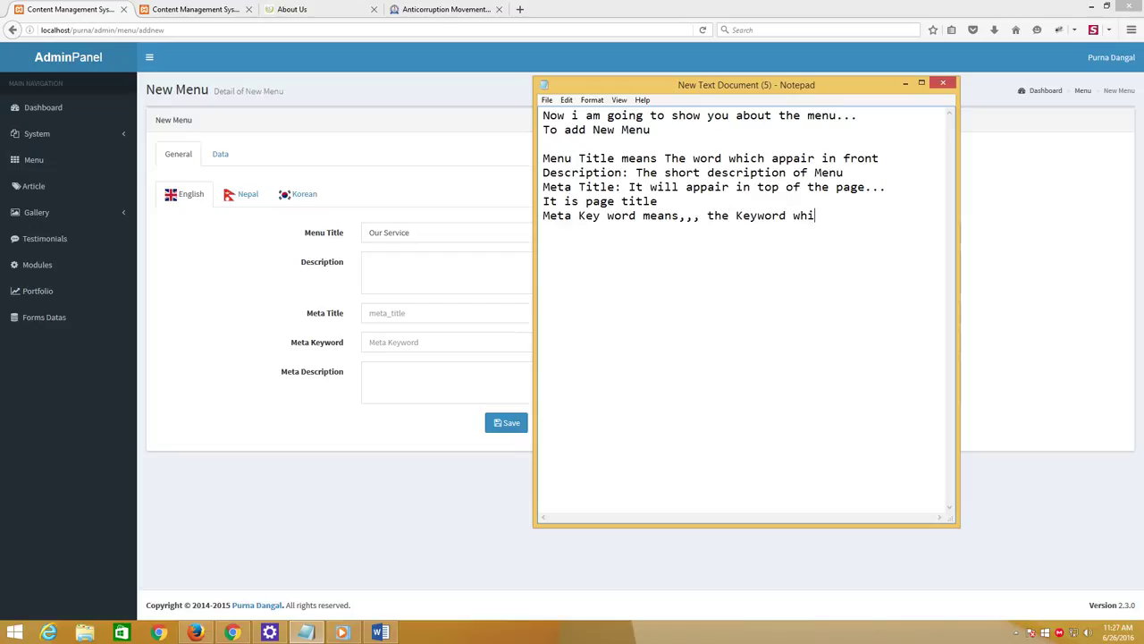
pyautogui.write('ch is helpfull')
pyautogui.press('Return')
pyautogui.write('to goog')
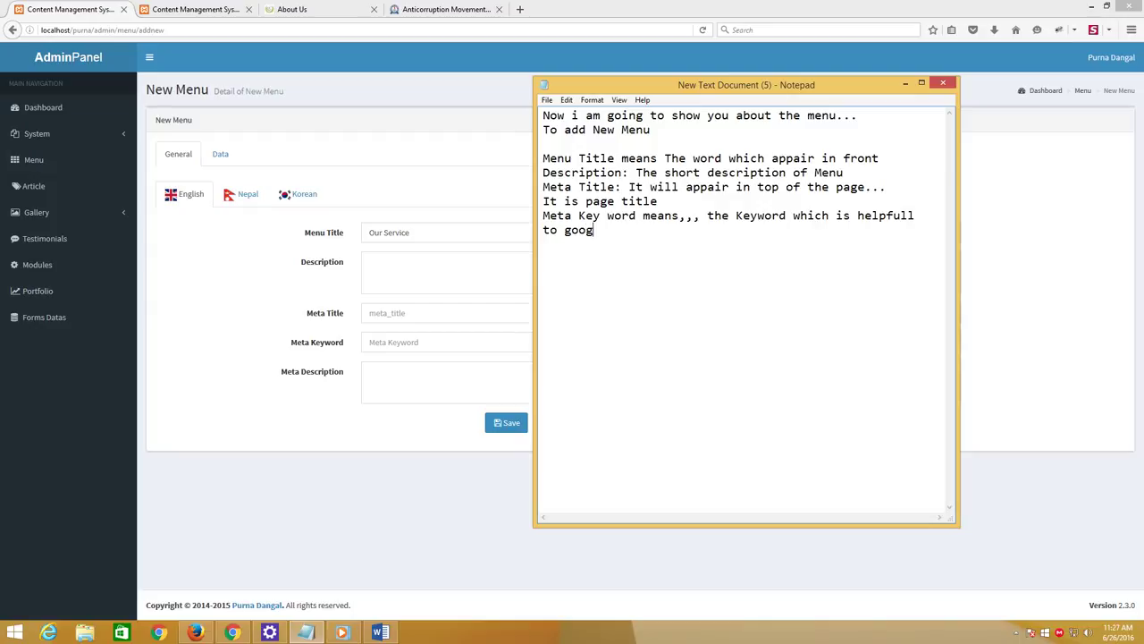
pyautogui.write('le SEO')
pyautogui.press('Return')
# Note that Meta description appears in search engines and social sites when sharing the website
pyautogui.write('Meta description means')
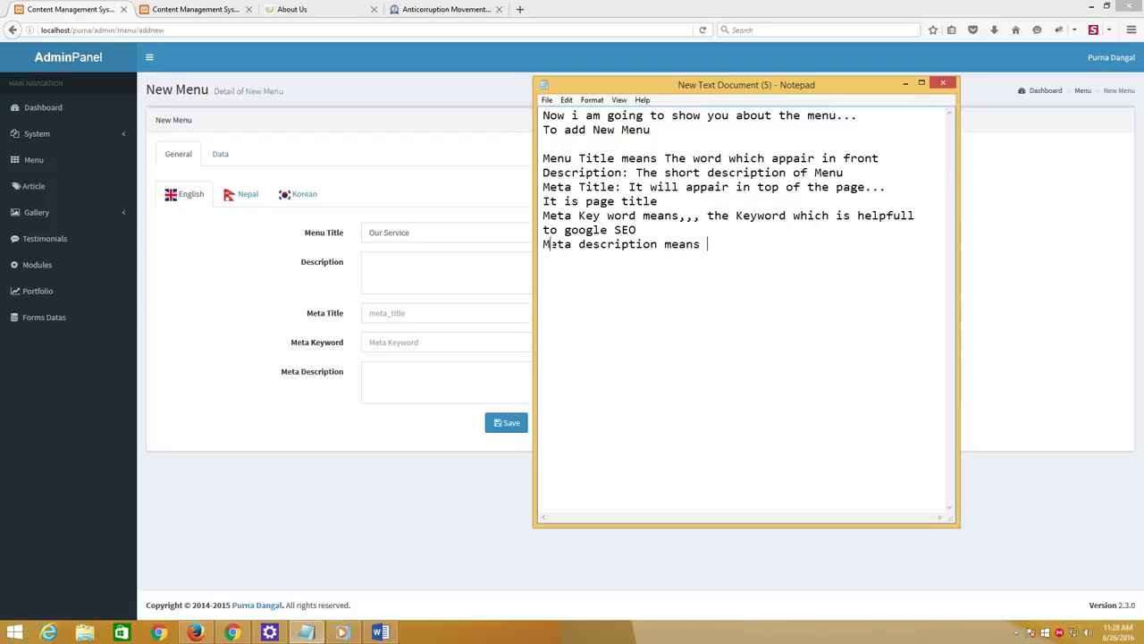
pyautogui.write(' the short description ')
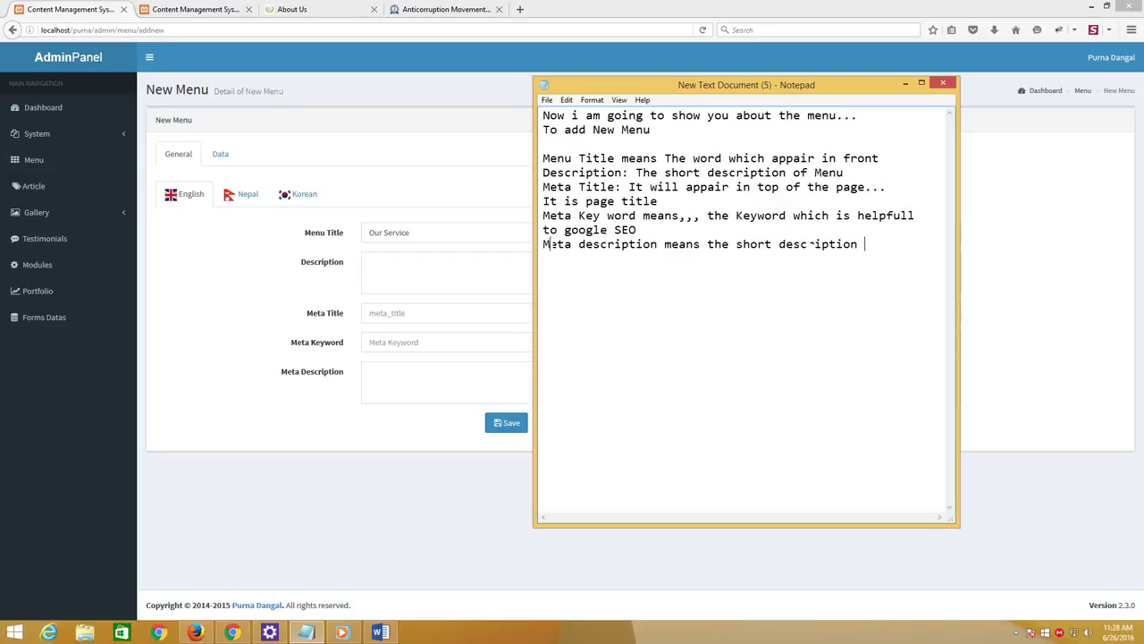
pyautogui.write('which will appair in')
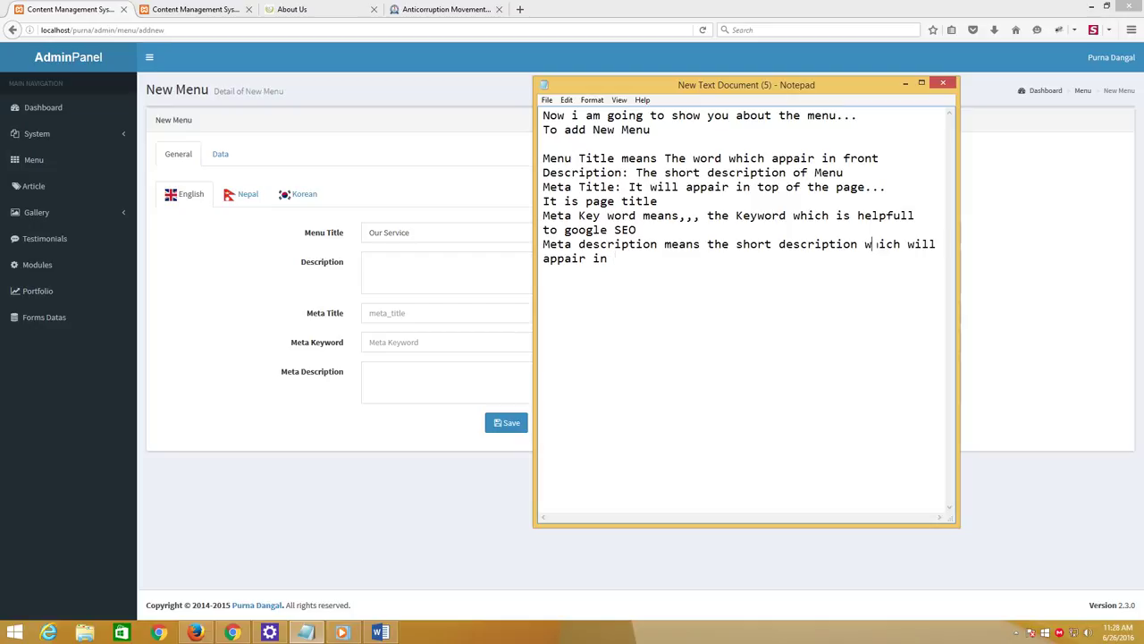
pyautogui.write(' search en')
pyautogui.write('ging')
pyautogui.press('BackSpace')
pyautogui.write('e ')
pyautogui.write('or')
pyautogui.press('BackSpace')
pyautogui.press('BackSpace')
pyautogui.write('and ')
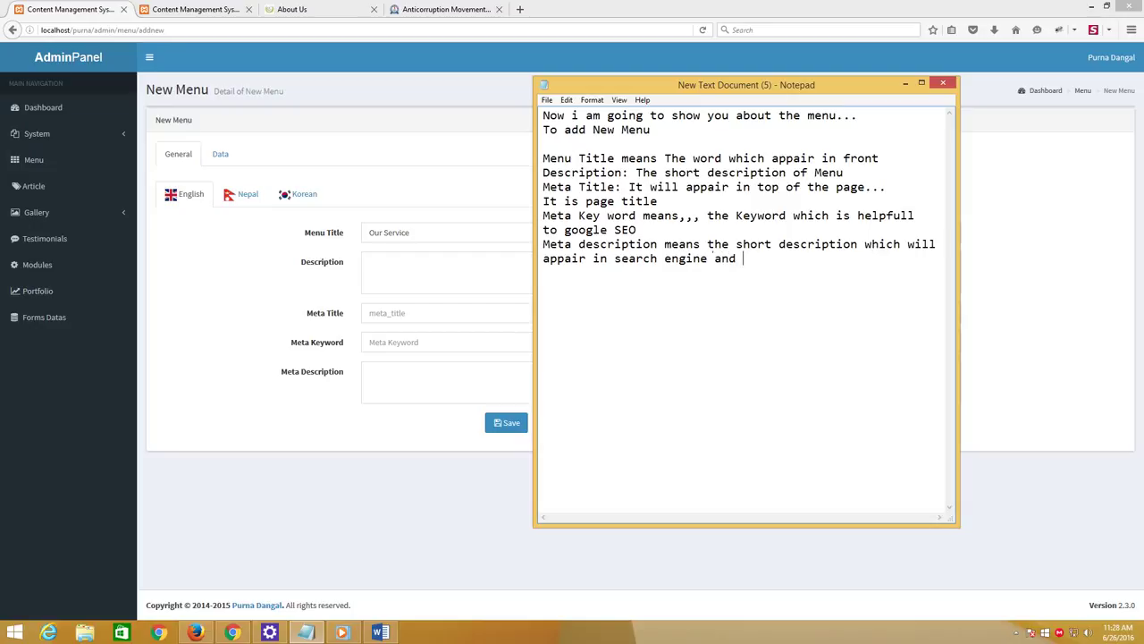
pyautogui.write('social site when sharing the')
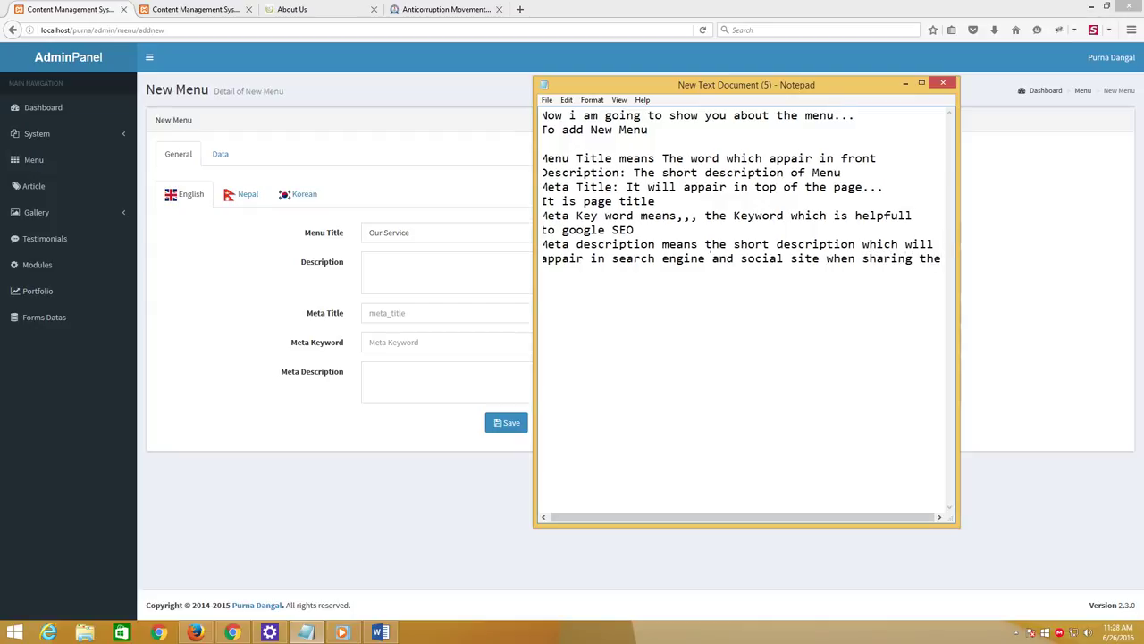
pyautogui.press('Return')
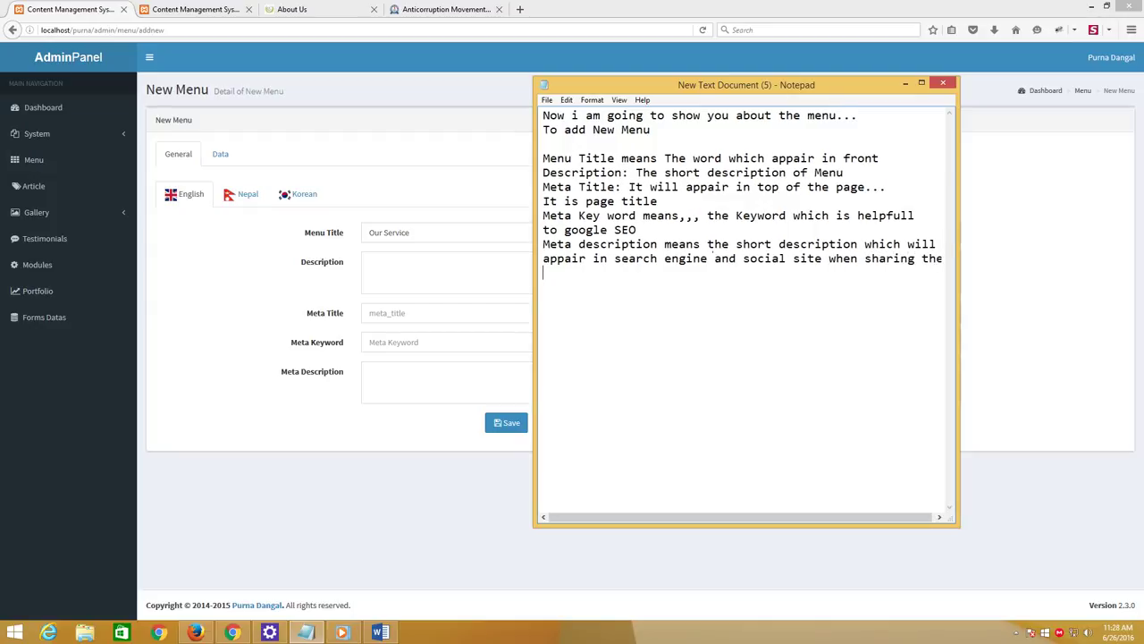
pyautogui.write('website')
# Enter 'This is the short description of Menu' as the menu Description
pyautogui.click(453, 266)
pyautogui.moveTo(420, 233); pyautogui.dragTo(350, 231)
pyautogui.hotkey('ctrl', 'c')
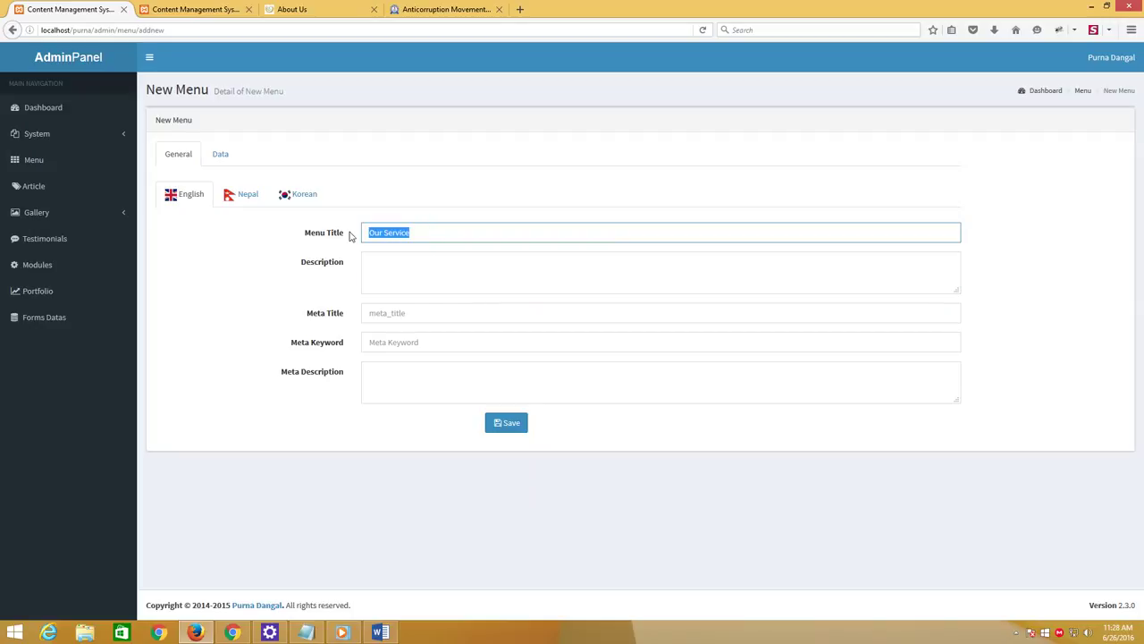
pyautogui.click(395, 272)
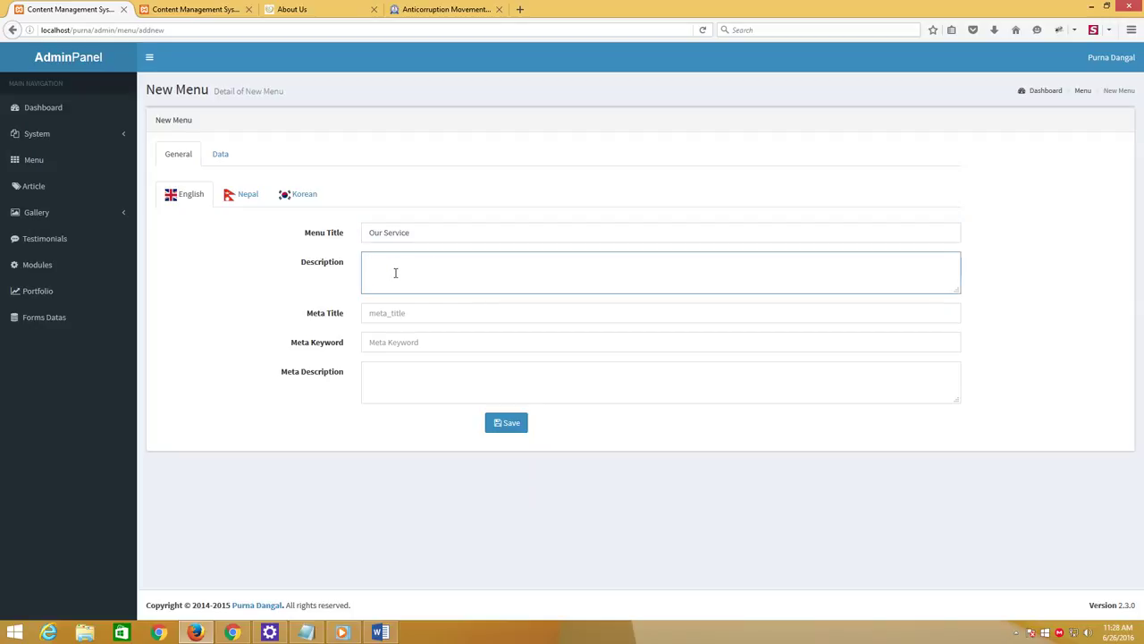
pyautogui.write('This is t')
pyautogui.write('he short descr')
pyautogui.write('ipt')
pyautogui.press('BackSpace')
pyautogui.write('ption of Menu')
# Set the Meta Title to the owner's service name and add three comma-separated service keywords
pyautogui.press('Tab')
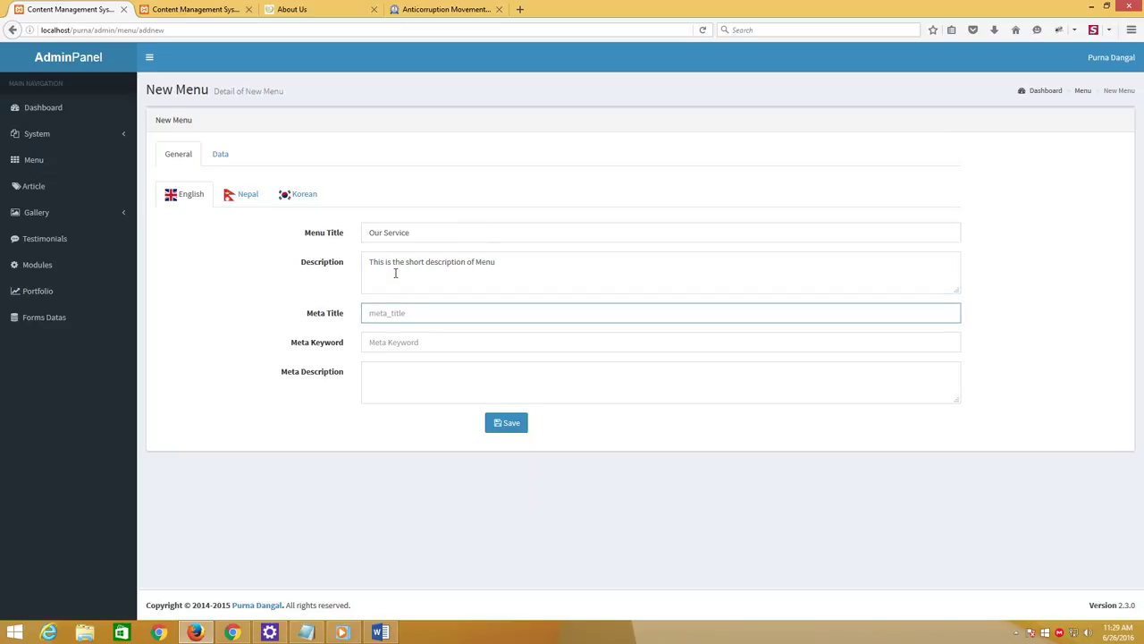
pyautogui.write('Our')
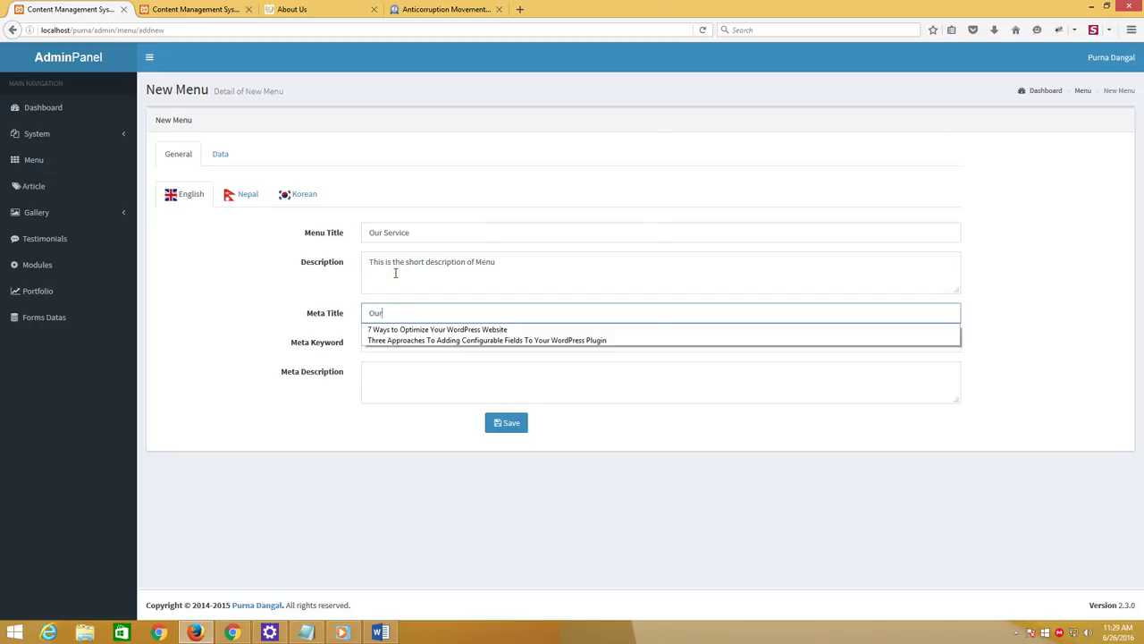
pyautogui.write(' ser')
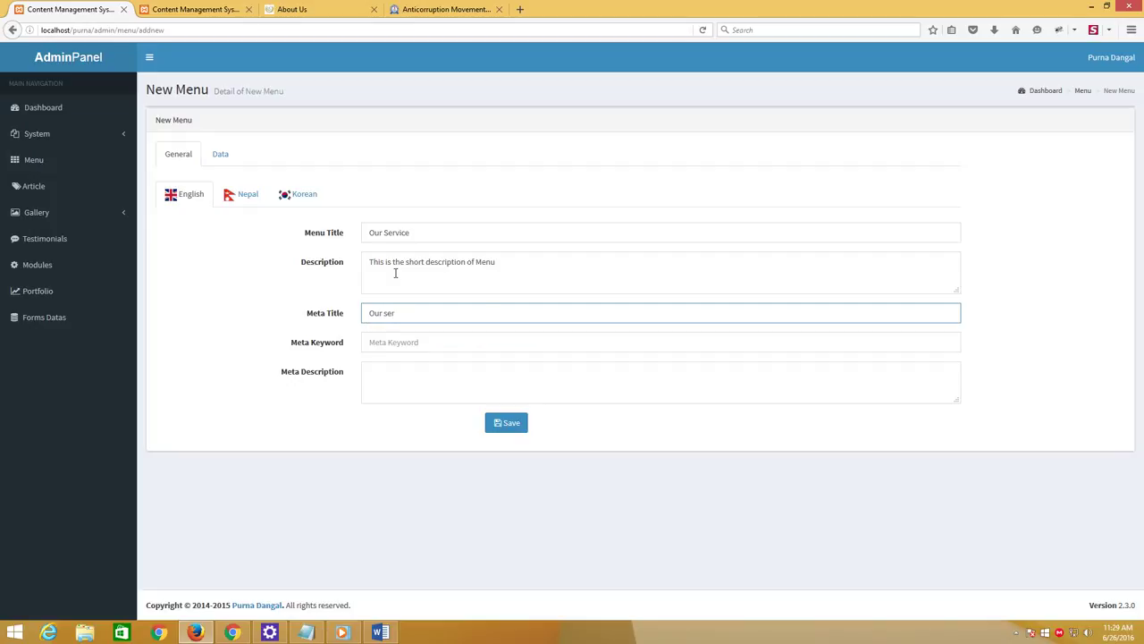
pyautogui.write('vice p')
pyautogui.moveTo(367, 314); pyautogui.dragTo(500, 313)
pyautogui.write('P')
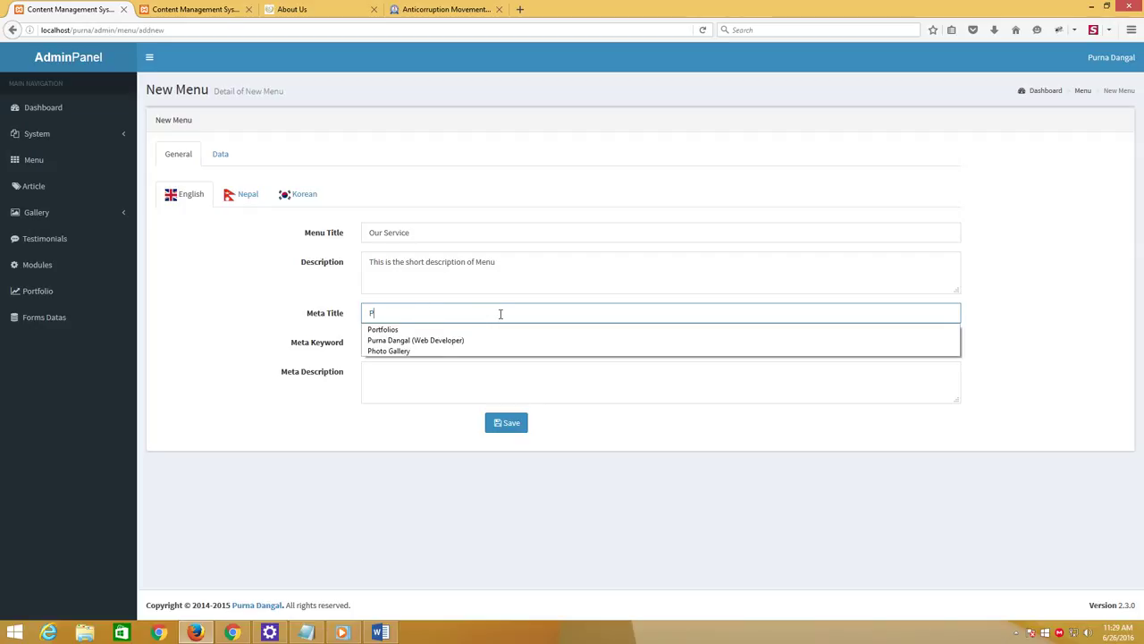
pyautogui.write("urna's")
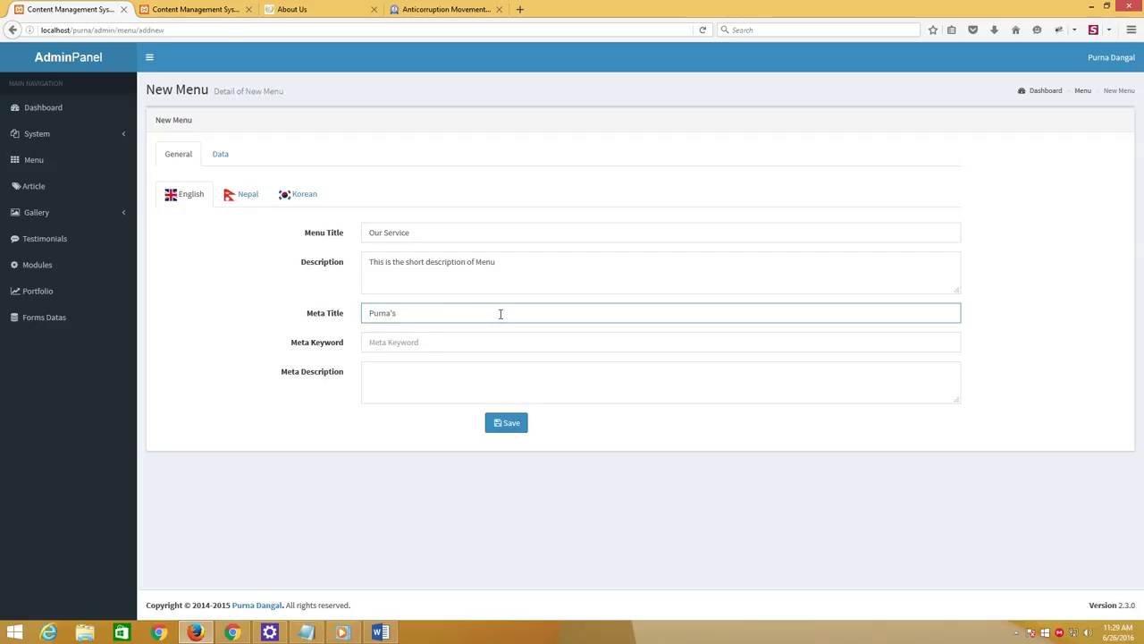
pyautogui.write(' Service')
pyautogui.press('Tab')
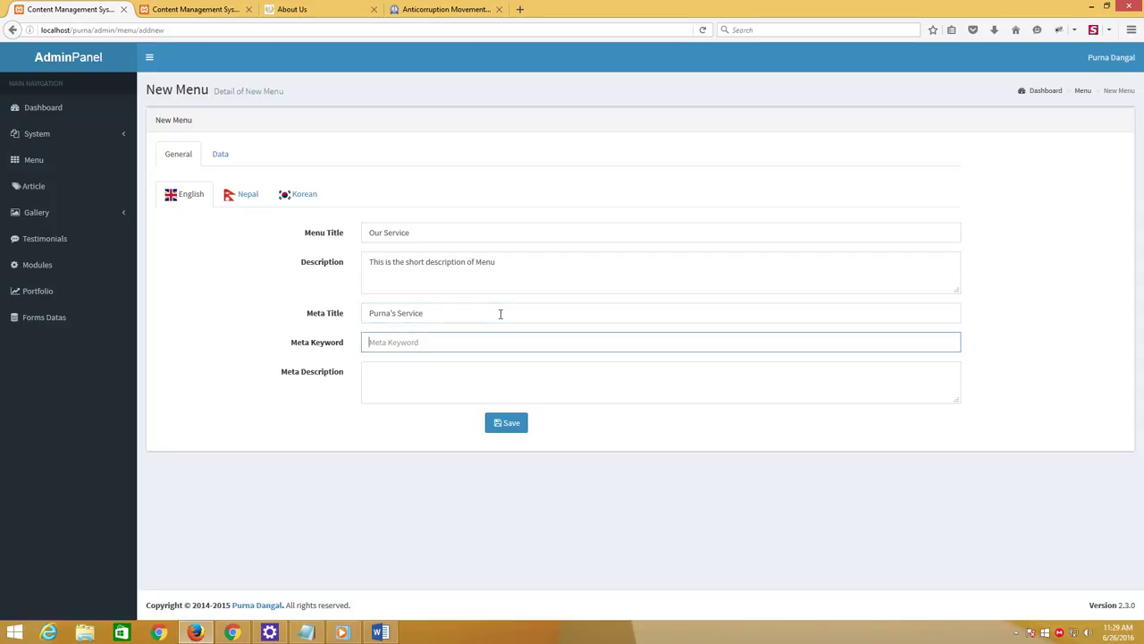
pyautogui.write('server')
pyautogui.press('BackSpace')
pyautogui.press('BackSpace')
pyautogui.write('ice, purna service, purna')
# Write the Meta Description about appearing in search engines and social sites, correcting 'appear' and 'search'
pyautogui.click(454, 365)
pyautogui.write('Thi')
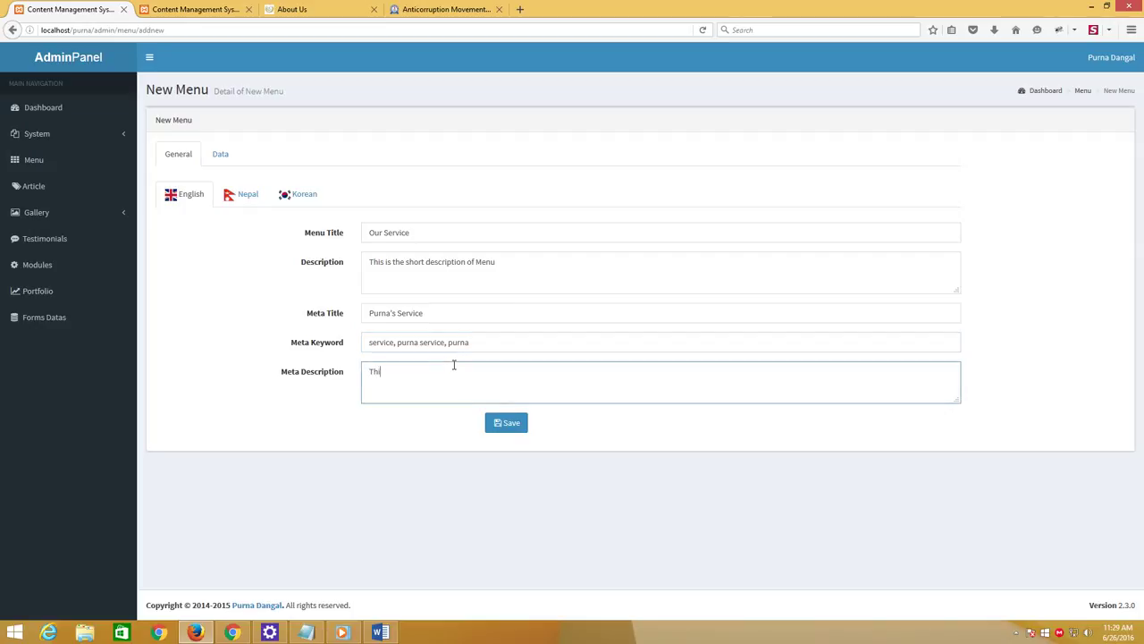
pyautogui.write('s is the meta de')
pyautogui.write('scri')
pyautogui.write('ption of')
pyautogui.write(' our')
pyautogui.write(' service')
pyautogui.write(' menu which')
pyautogui.write(' is')
pyautogui.write('ll appa')
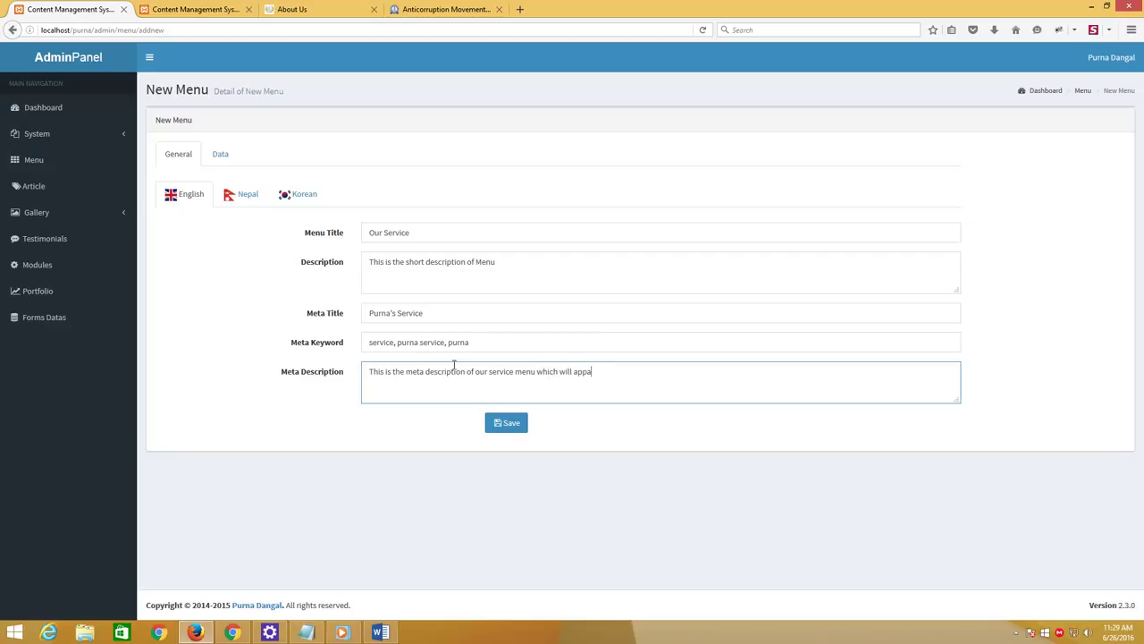
pyautogui.write('ir in')
pyautogui.rightClick(585, 371)
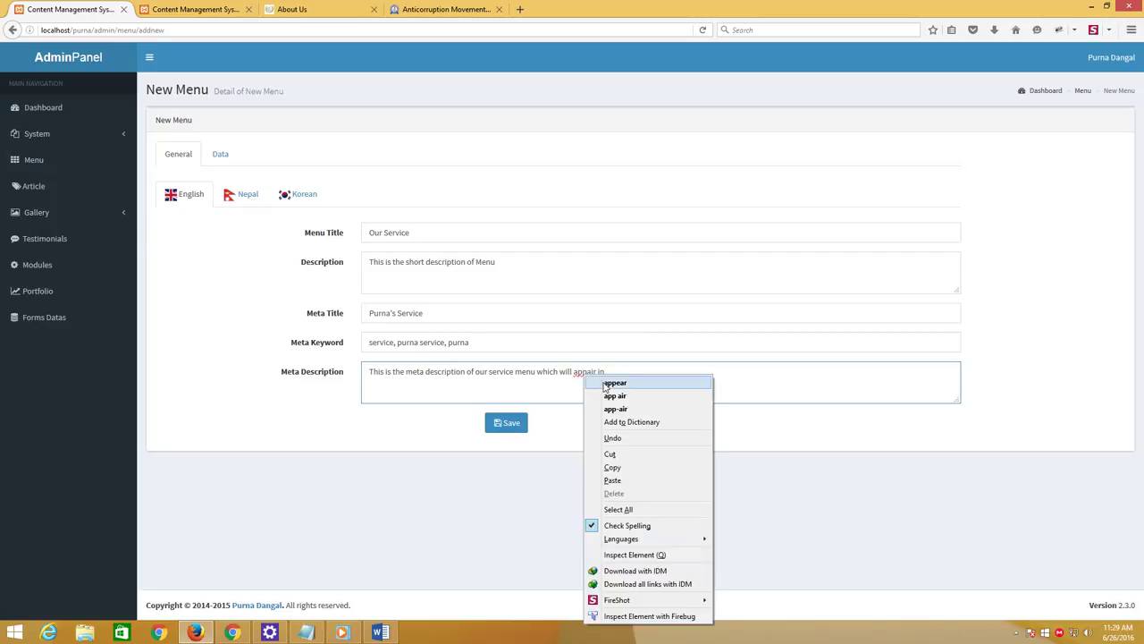
pyautogui.click(595, 383)
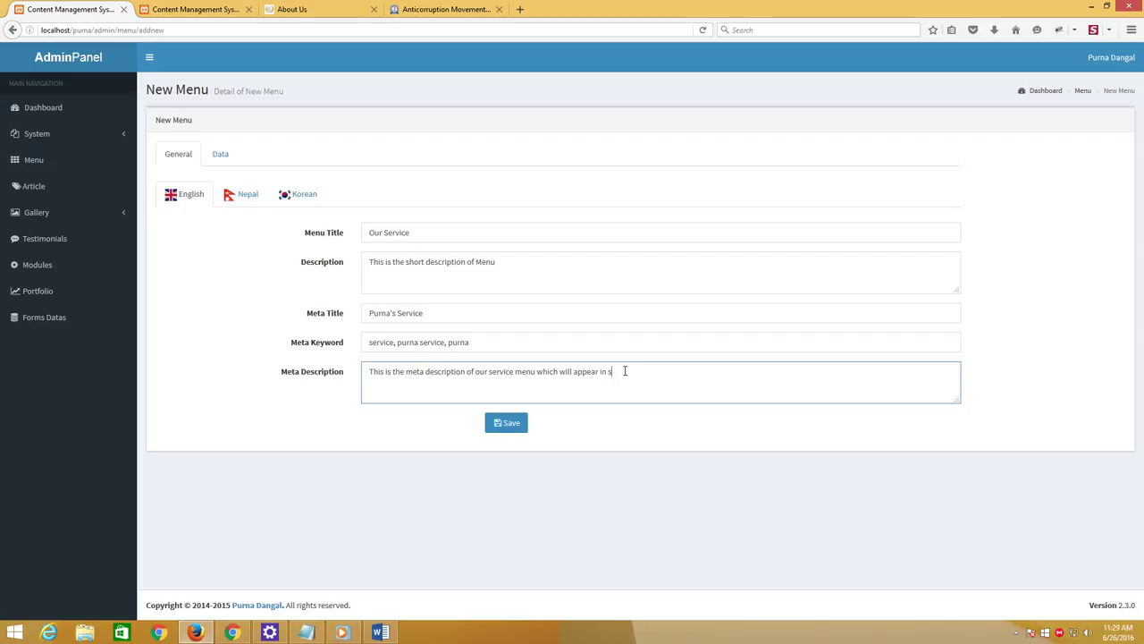
pyautogui.write('erach engine')
pyautogui.rightClick(624, 371)
pyautogui.click(657, 377)
pyautogui.click(667, 372)
pyautogui.write('and social site... while sharing the website...')
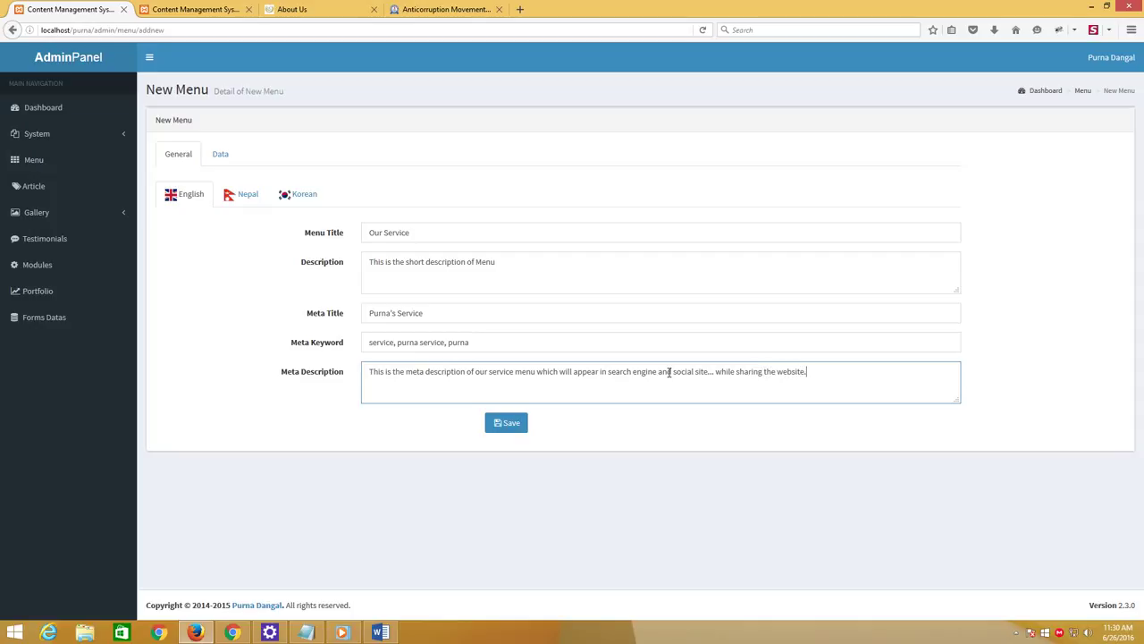
# Paste 'Our Service' into all five Nepal language fields
pyautogui.click(252, 199)
pyautogui.click(380, 231)
pyautogui.hotkey('ctrl', 'v')
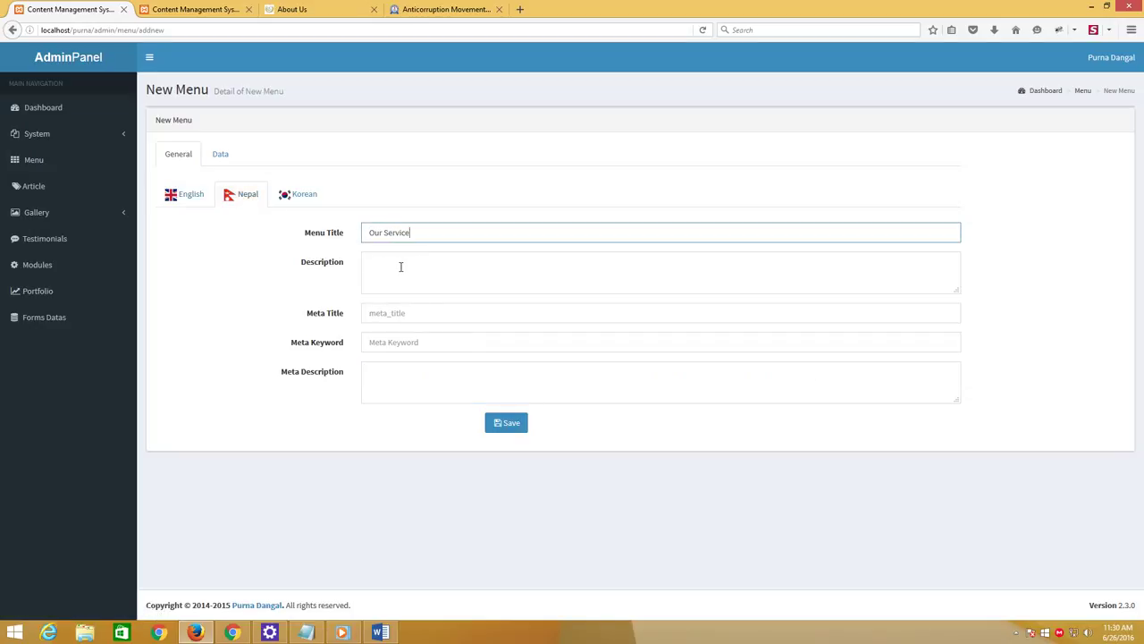
pyautogui.click(402, 266)
pyautogui.hotkey('ctrl', 'v')
pyautogui.click(396, 314)
pyautogui.hotkey('ctrl', 'v')
pyautogui.click(397, 342)
pyautogui.hotkey('ctrl', 'v')
pyautogui.click(394, 374)
pyautogui.hotkey('ctrl', 'v')
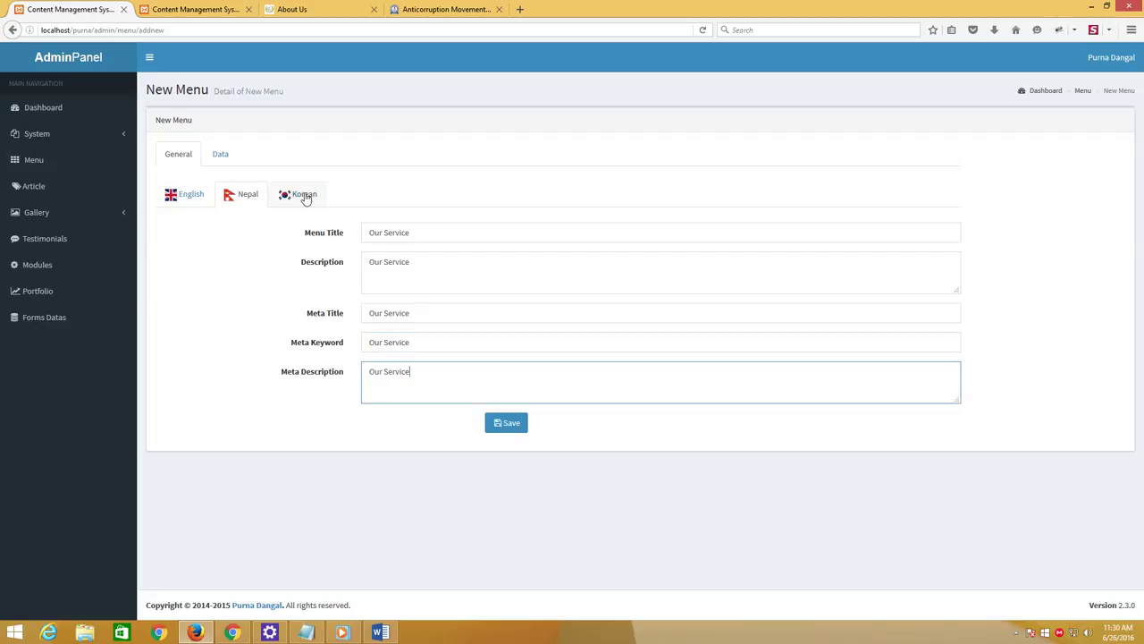
# Paste 'Our Service' into all five Korean language fields and show the Data settings
pyautogui.click(303, 195)
pyautogui.click(410, 231)
pyautogui.write('Our Service')
pyautogui.click(406, 264)
pyautogui.write('Our Service')
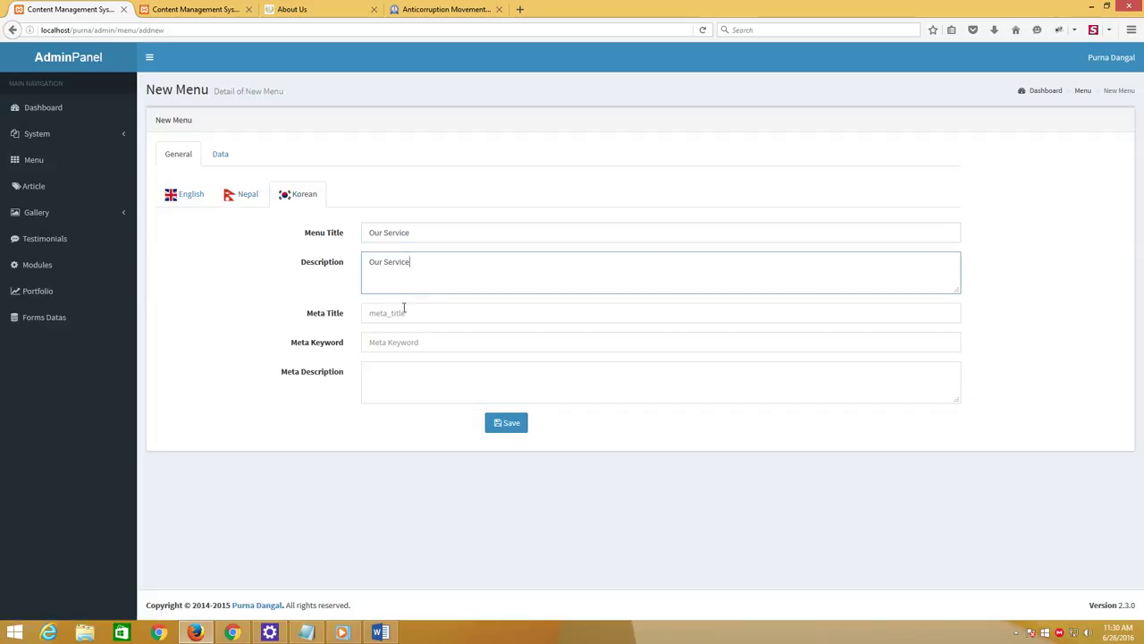
pyautogui.click(403, 311)
pyautogui.write('Our Service')
pyautogui.click(393, 342)
pyautogui.write('Our Service')
pyautogui.click(394, 375)
pyautogui.write('Our Service')
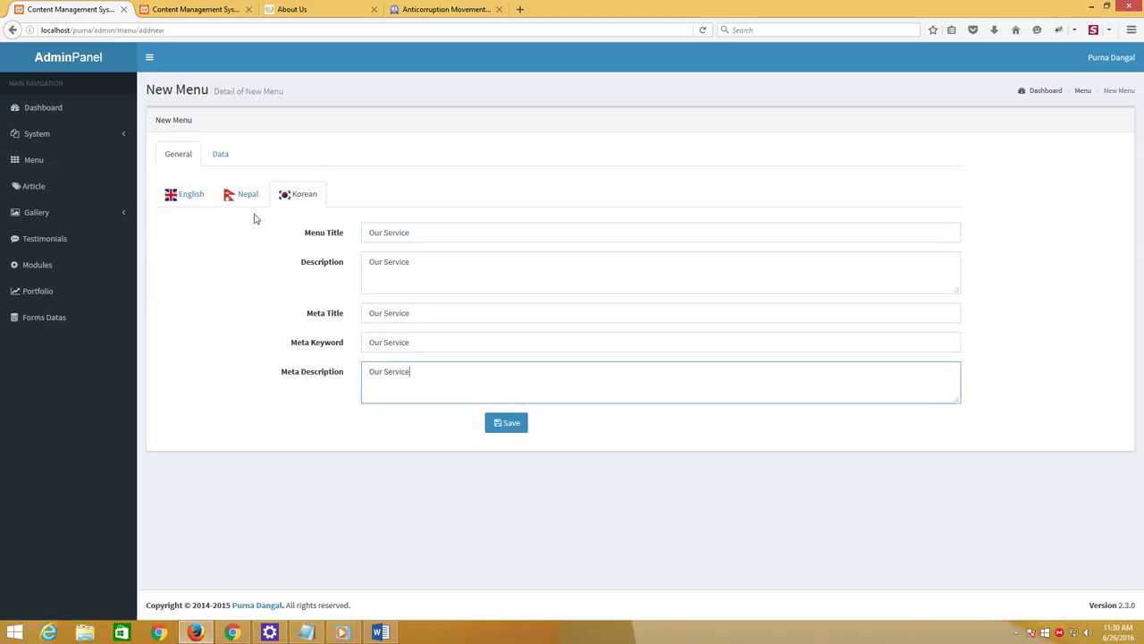
pyautogui.click(219, 153)
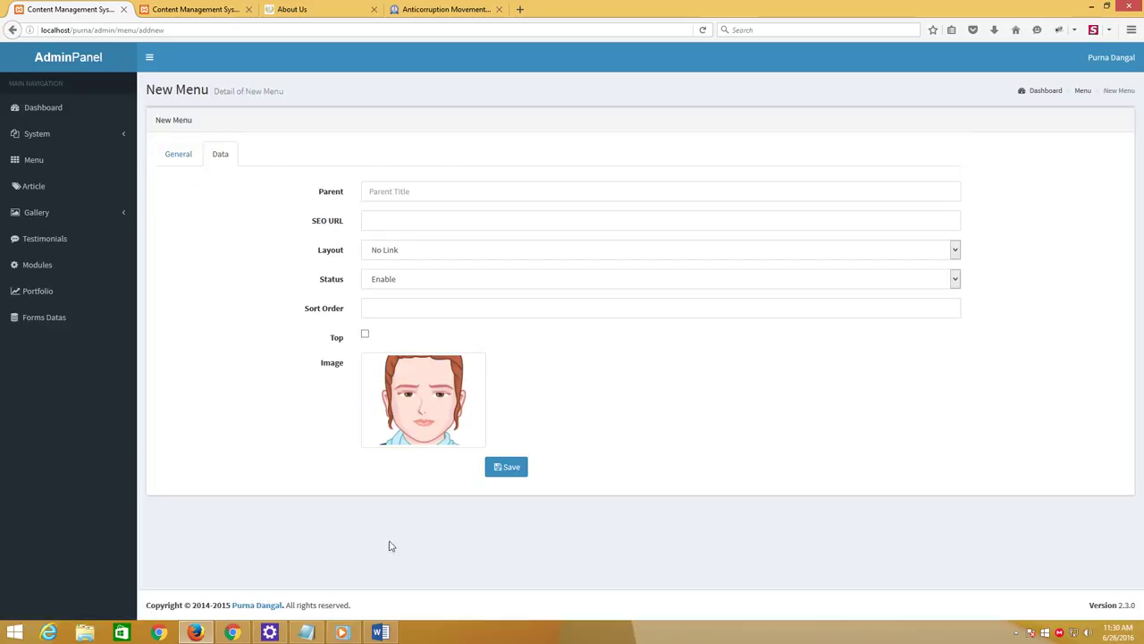
# Add a Parent note: choose another menu to nest this one under, else leave blank
pyautogui.click(306, 632)
pyautogui.press('Return')
pyautogui.press('Return')
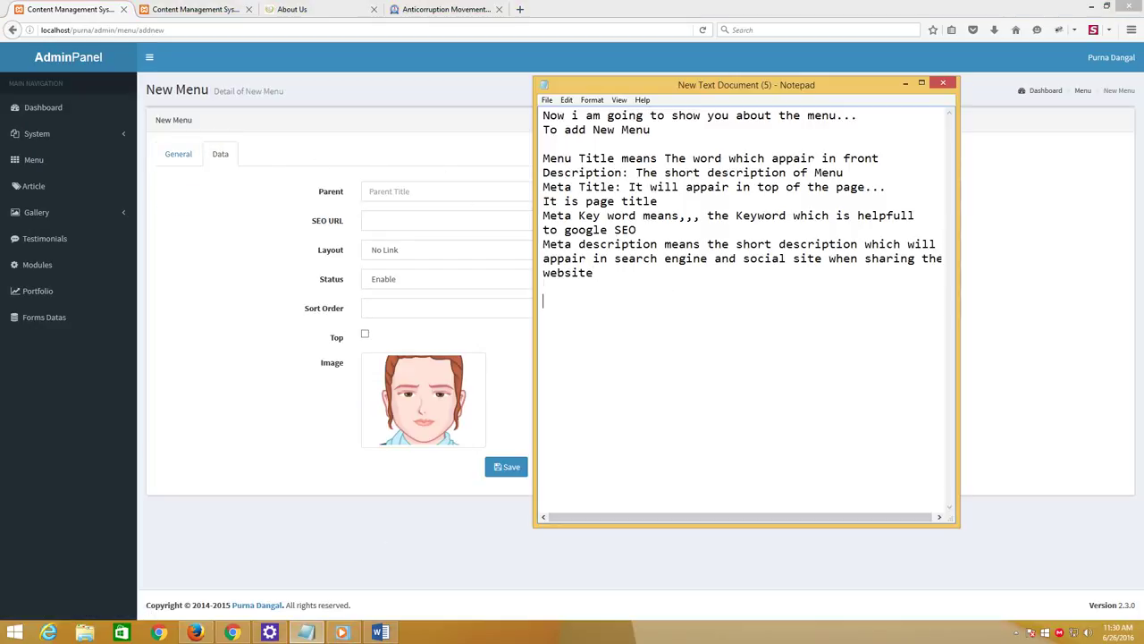
pyautogui.write('Parnt: this means i')
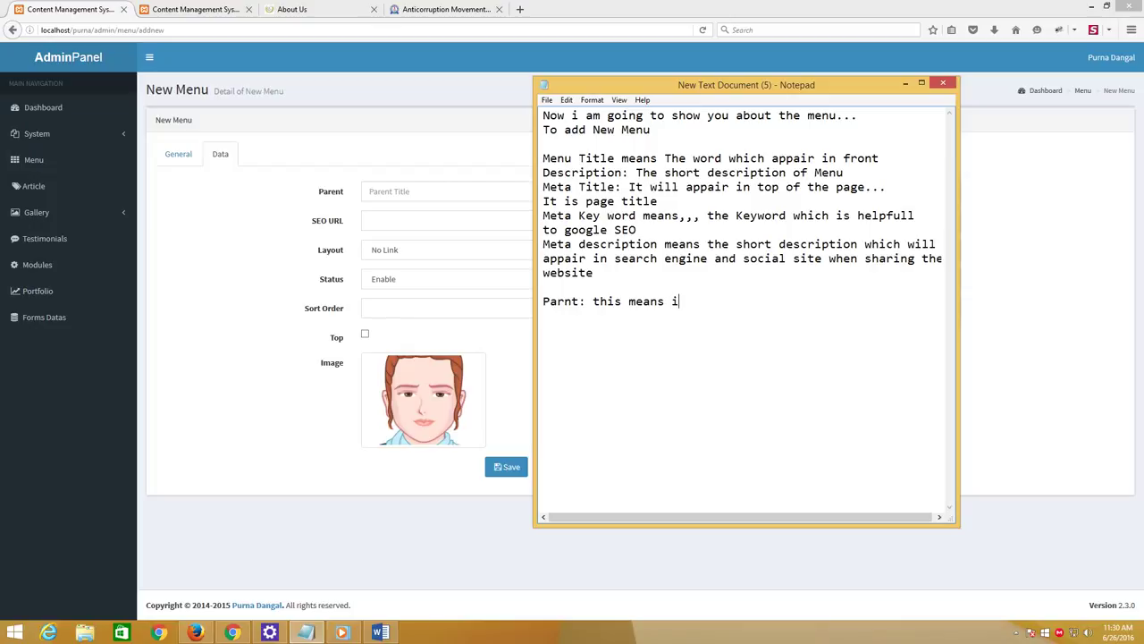
pyautogui.write('f you want to put this me')
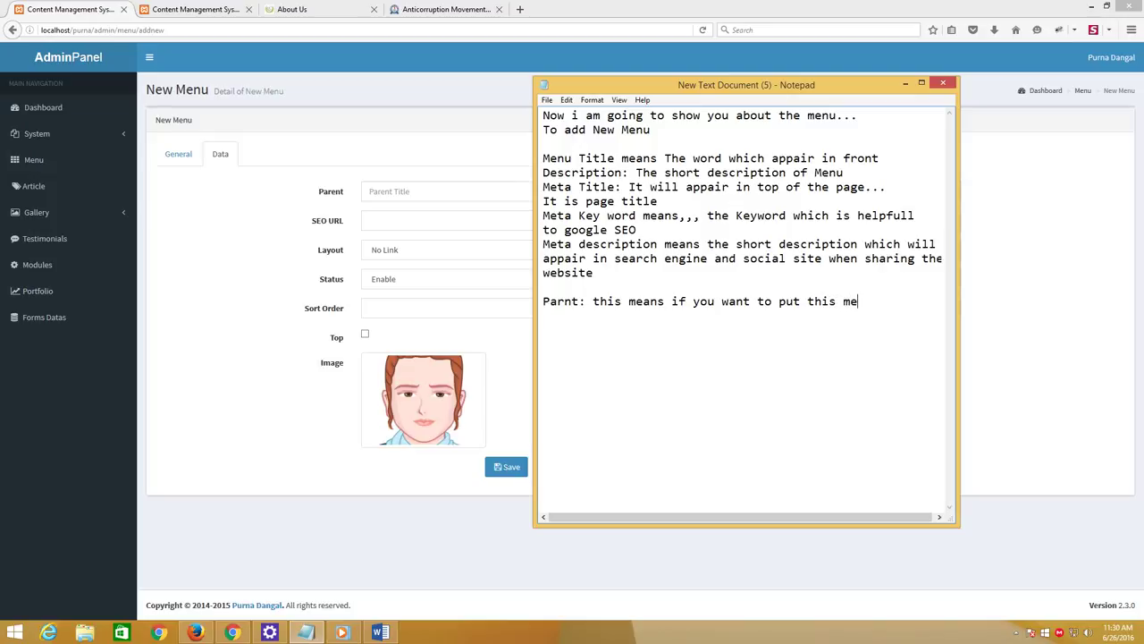
pyautogui.write('nu ')
pyautogui.write('un')
pyautogui.write('der')
pyautogui.write('some ')
pyautogui.write('other')
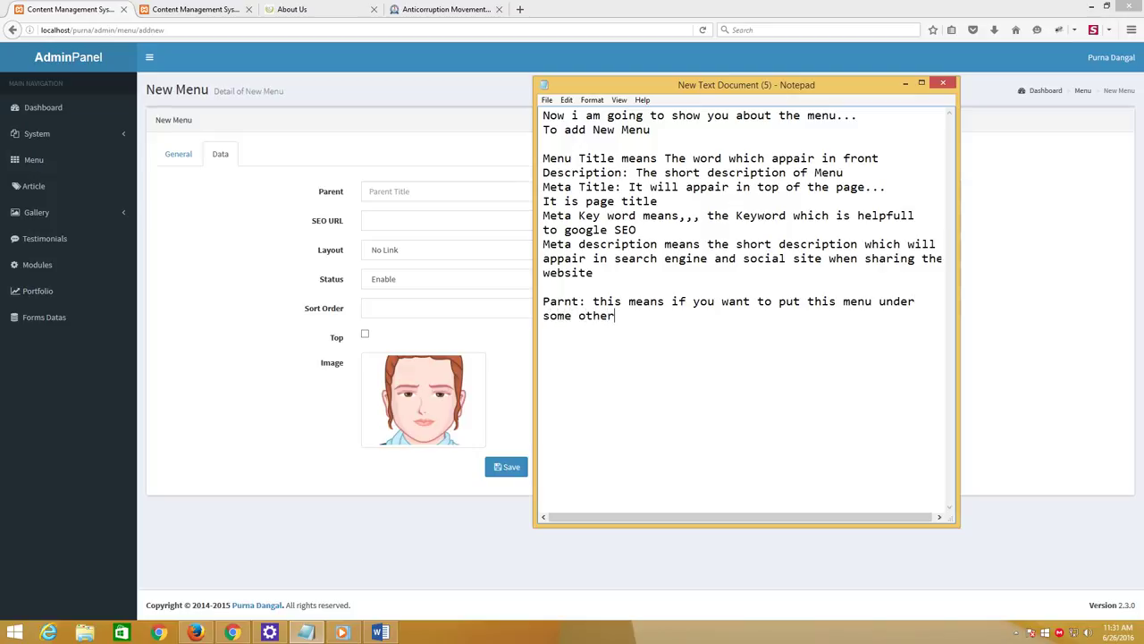
pyautogui.write(' menu then choose t')
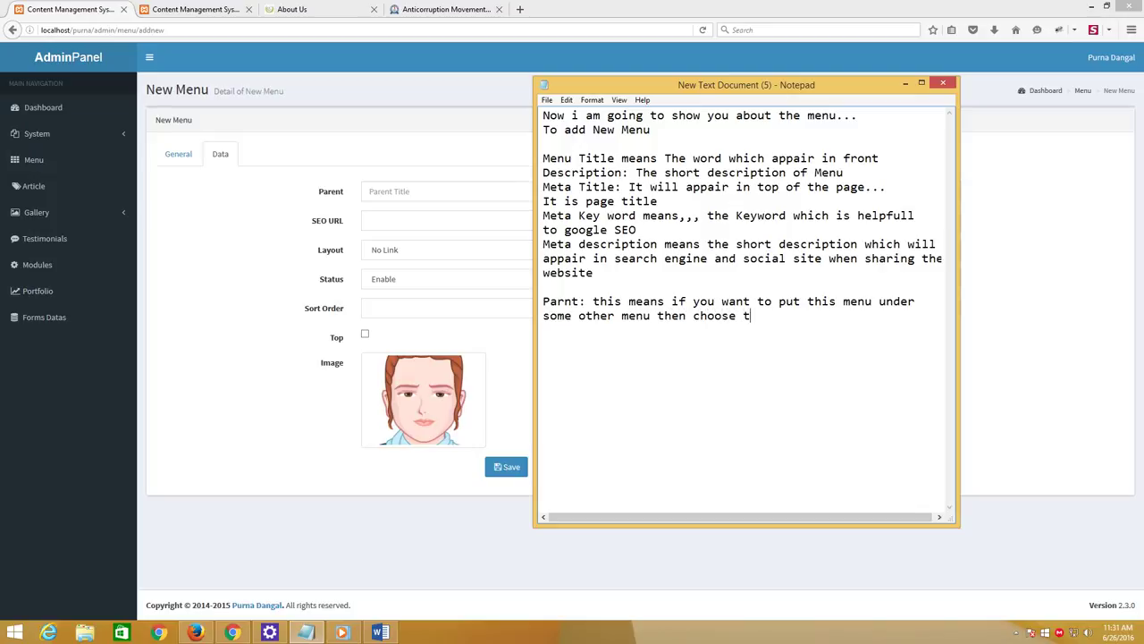
pyautogui.write('his menu else just k')
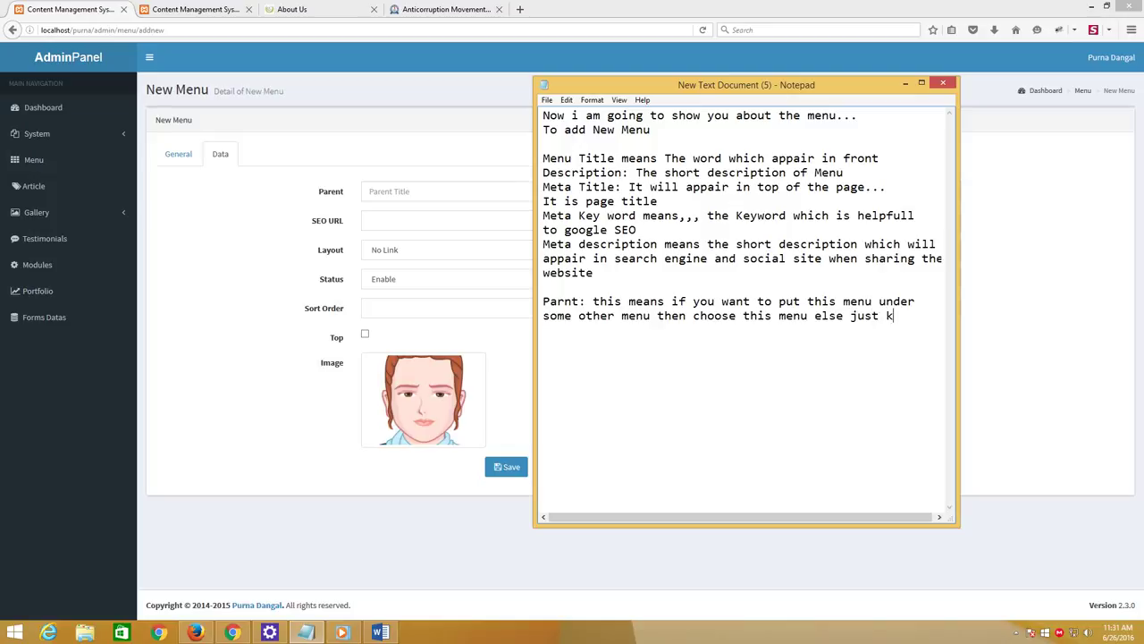
pyautogui.write('eep blank')
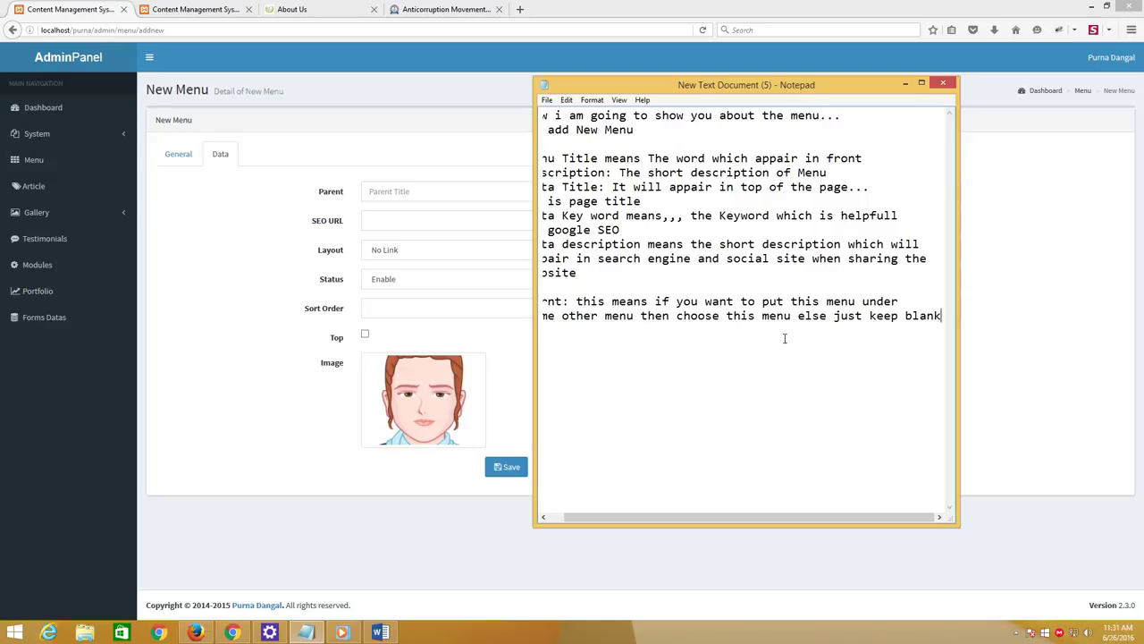
pyautogui.press('Return')
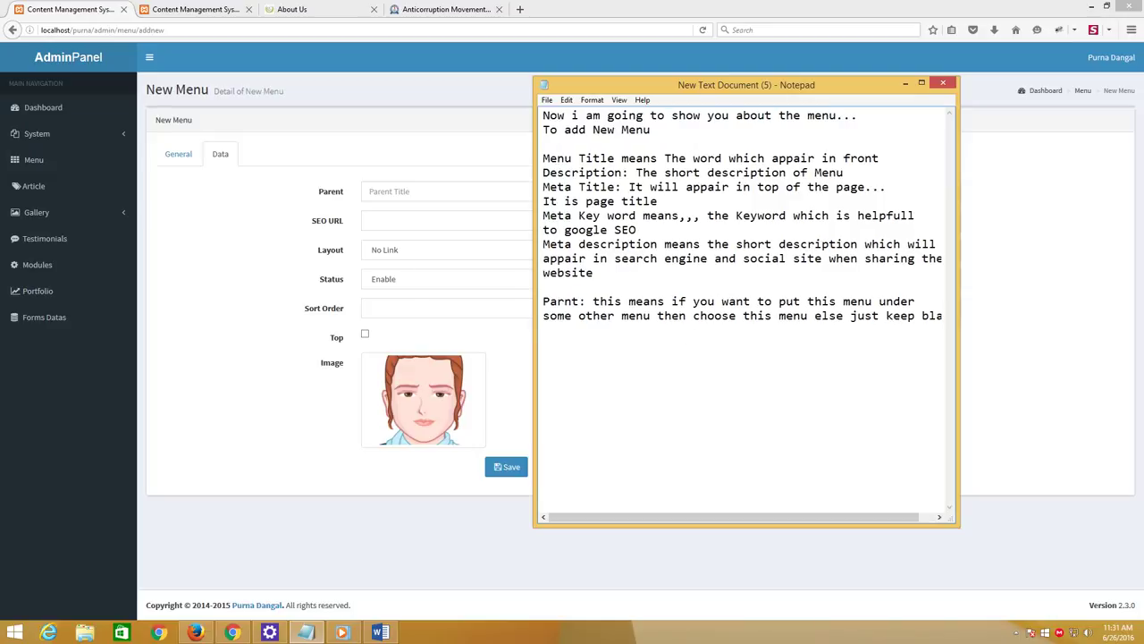
# Add notes defining Seo url as the short url and Layout as the Menu's destination, and begin a Status note
pyautogui.press('Return')
pyautogui.write('Seo url means')
pyautogui.write('the short url')
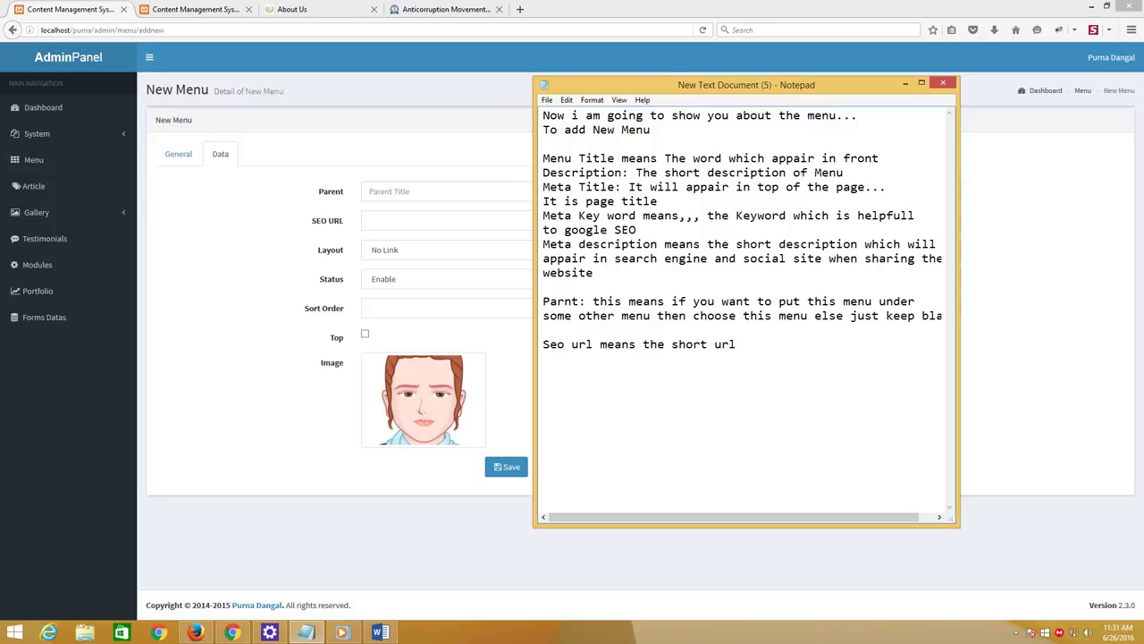
pyautogui.write('Layout: Choose the layout')
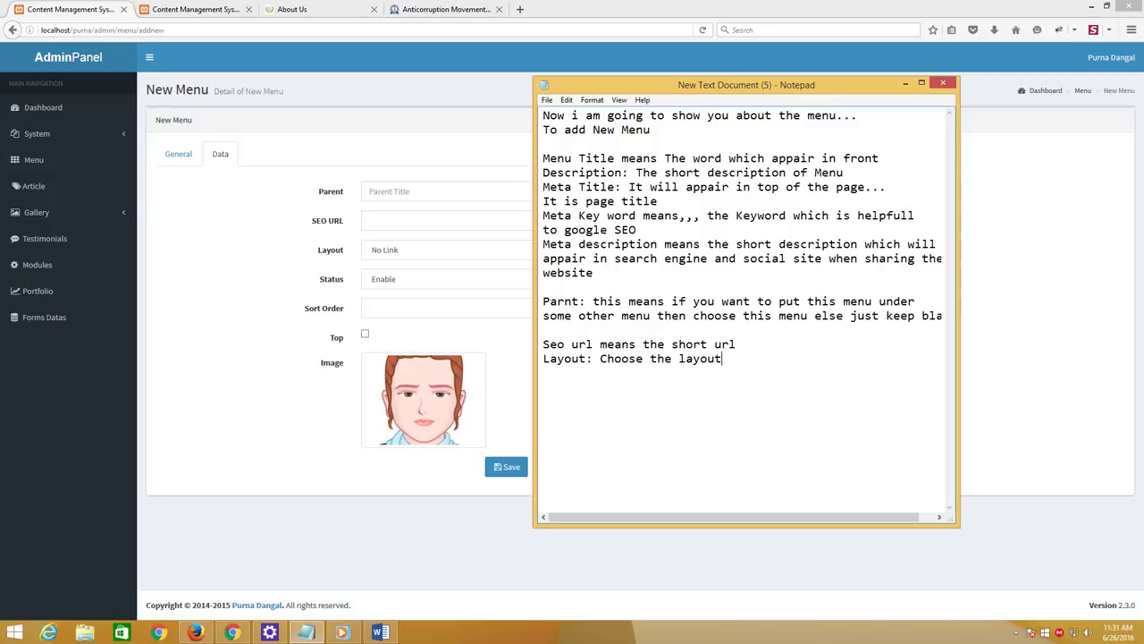
pyautogui.write(' when you want to send your')
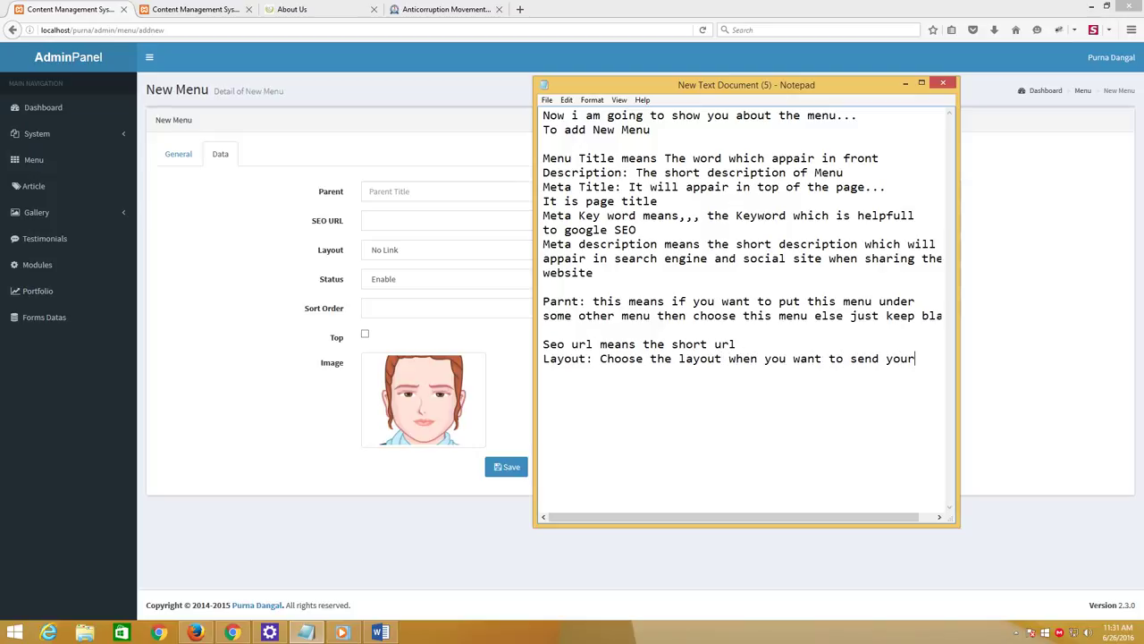
pyautogui.write(' page')
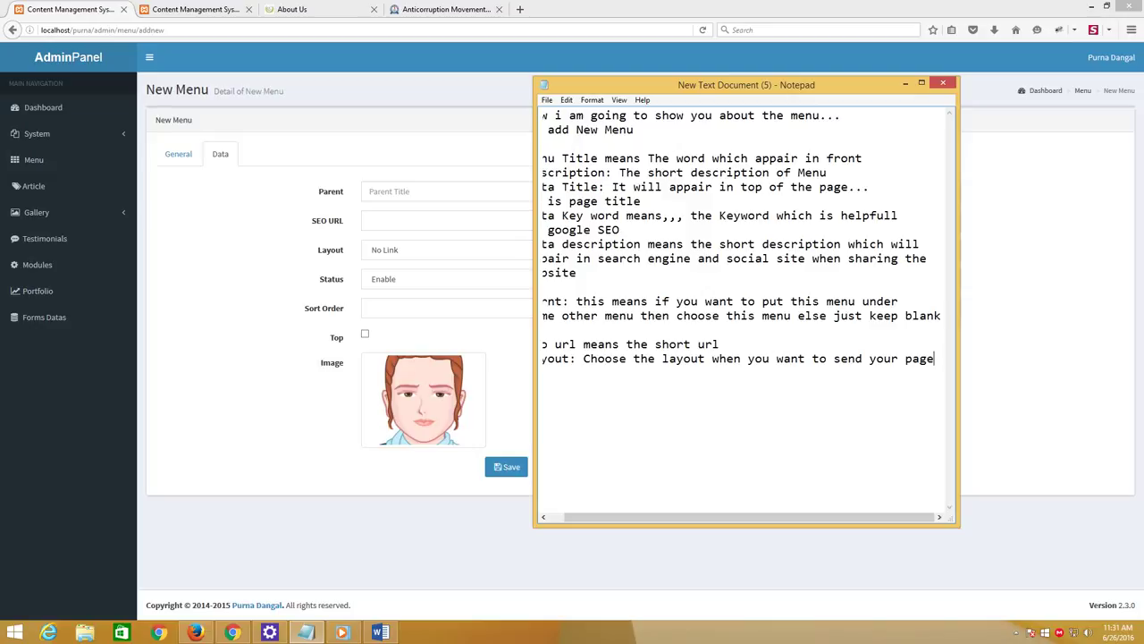
pyautogui.press('BackSpace')
pyautogui.press('BackSpace')
pyautogui.press('BackSpace')
pyautogui.press('BackSpace')
pyautogui.write('Menu')
pyautogui.press('Return')
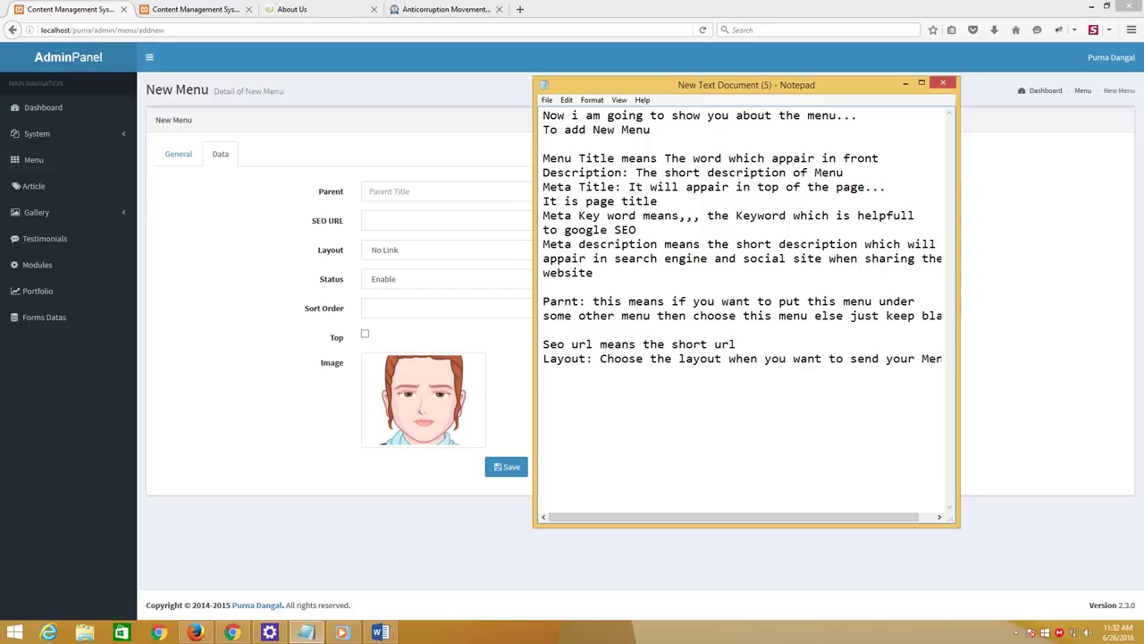
pyautogui.write('sort ordermean')
pyautogui.press('BackSpace')
pyautogui.press('BackSpace')
pyautogui.press('BackSpace')
pyautogui.press('BackSpace')
pyautogui.press('BackSpace')
pyautogui.press('BackSpace')
pyautogui.press('BackSpace')
pyautogui.press('BackSpace')
pyautogui.press('BackSpace')
pyautogui.press('BackSpace')
pyautogui.press('BackSpace')
pyautogui.press('BackSpace')
pyautogui.press('BackSpace')
pyautogui.press('BackSpace')
pyautogui.press('BackSpace')
pyautogui.write('Status: just enable or di')
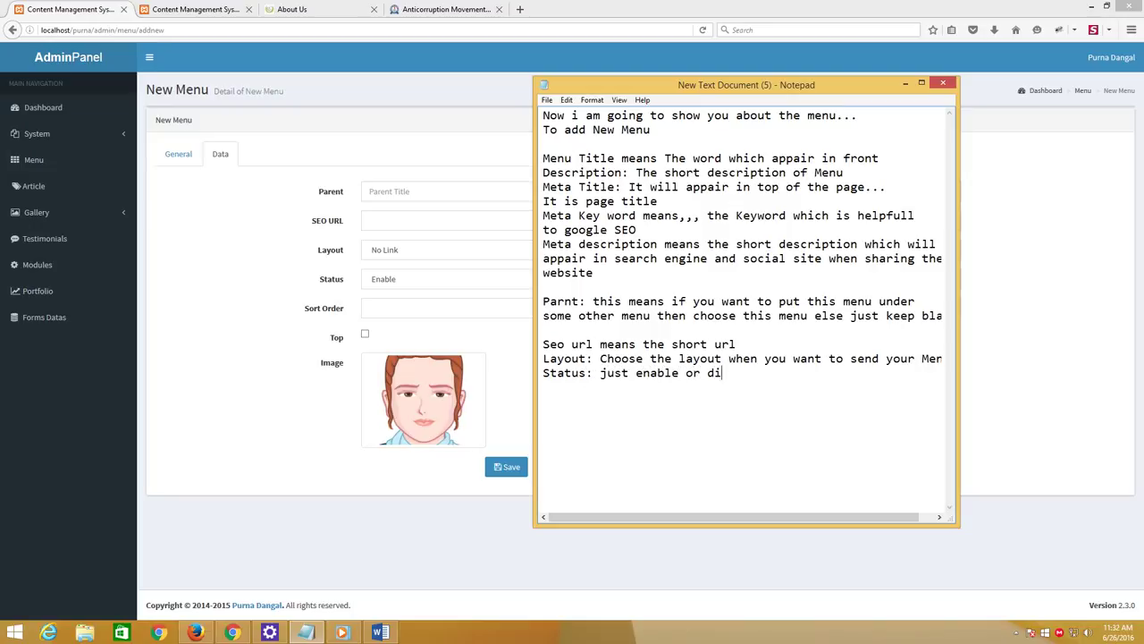
pyautogui.write('sable')
# In Notepad, add the note 'sort order: this will help you to order your menu' and begin the 'top:' line
pyautogui.press('Return')
pyautogui.write('sort order:')
pyautogui.write('this will ah')
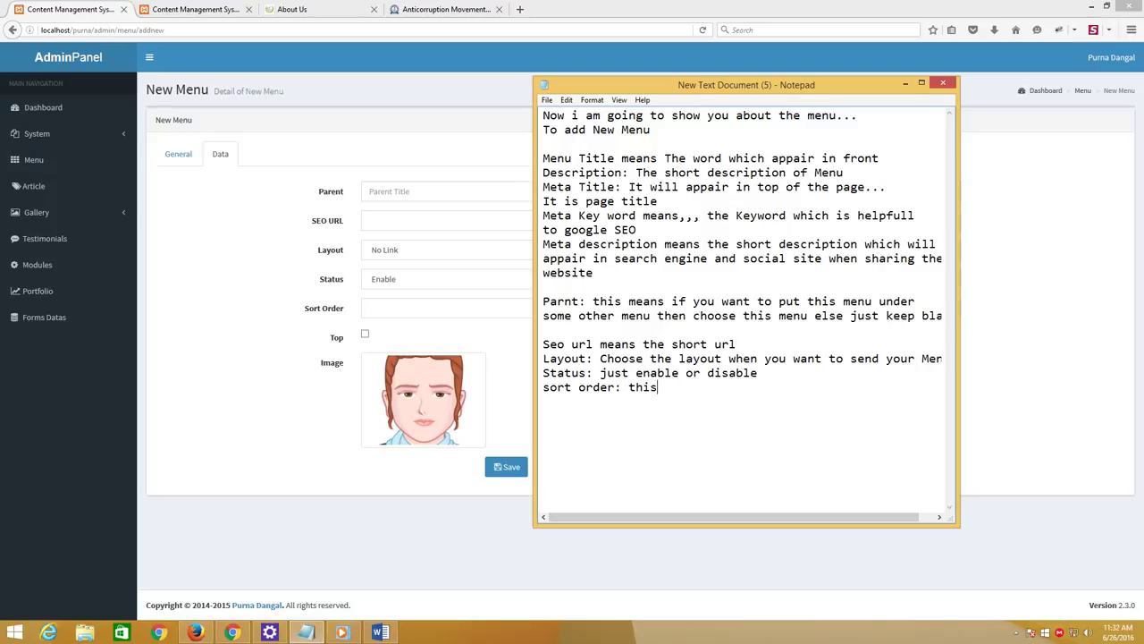
pyautogui.press('BackSpace')
pyautogui.press('BackSpace')
pyautogui.write('help you to order ')
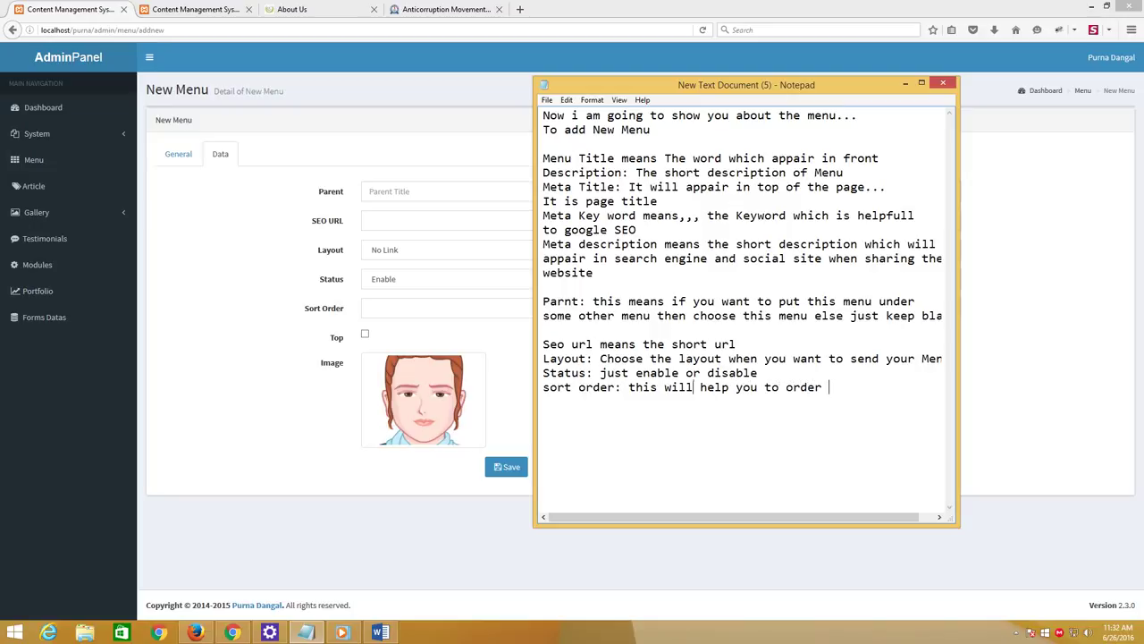
pyautogui.write('your menu')
pyautogui.press('Return')
pyautogui.write('likeiin wh')
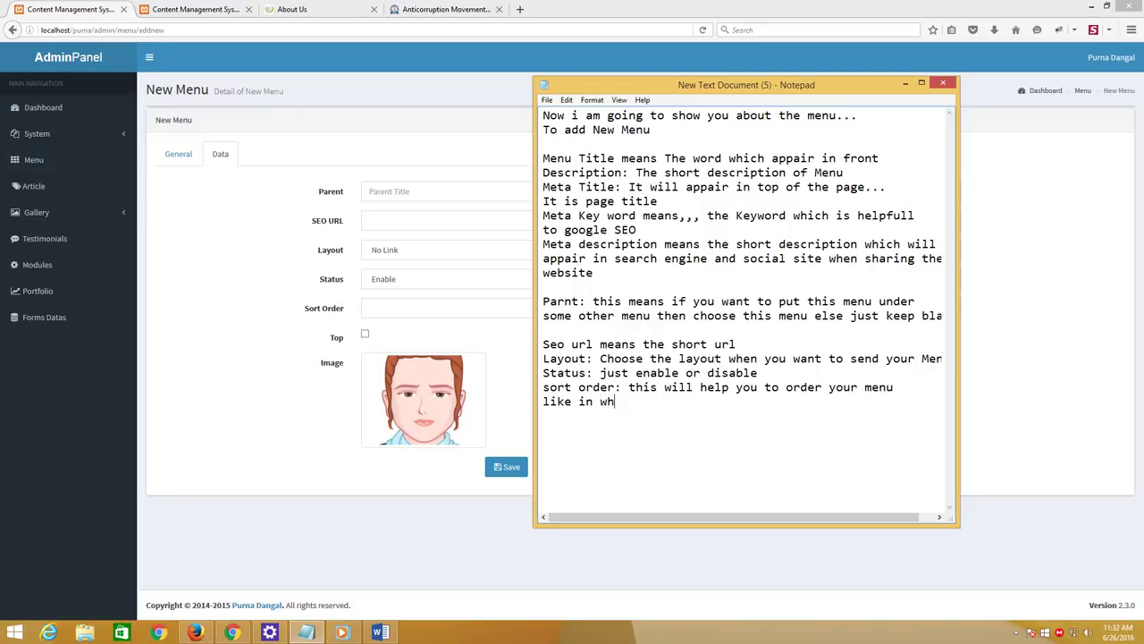
pyautogui.write('ich place you want to ke')
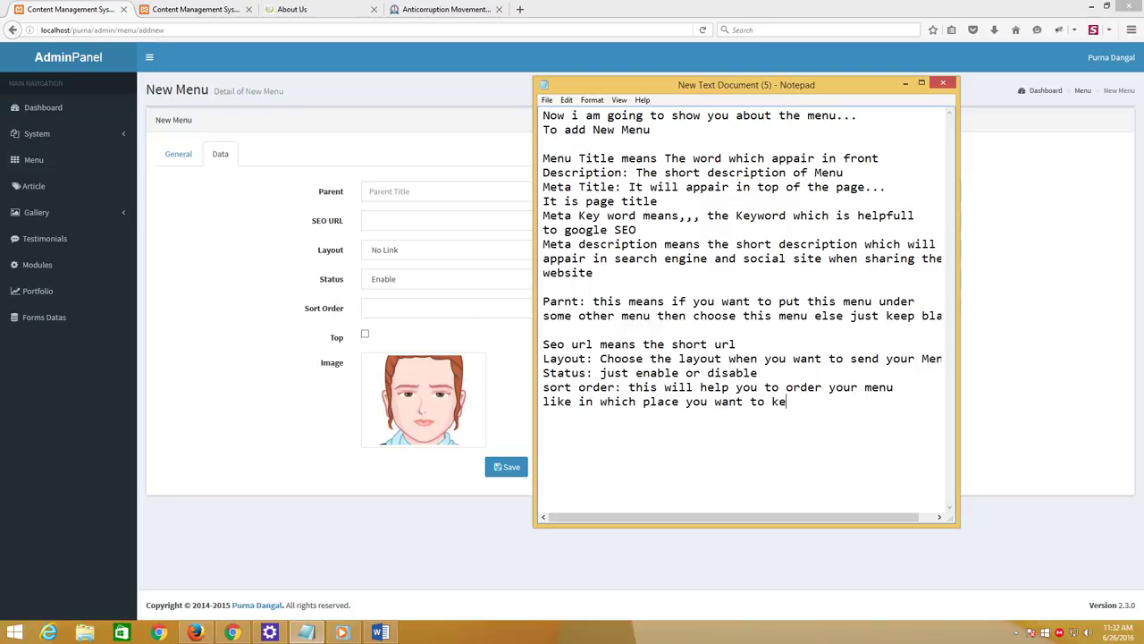
pyautogui.write('ep your menu')
pyautogui.write('....')
pyautogui.write('top')
pyautogui.write(': we h')
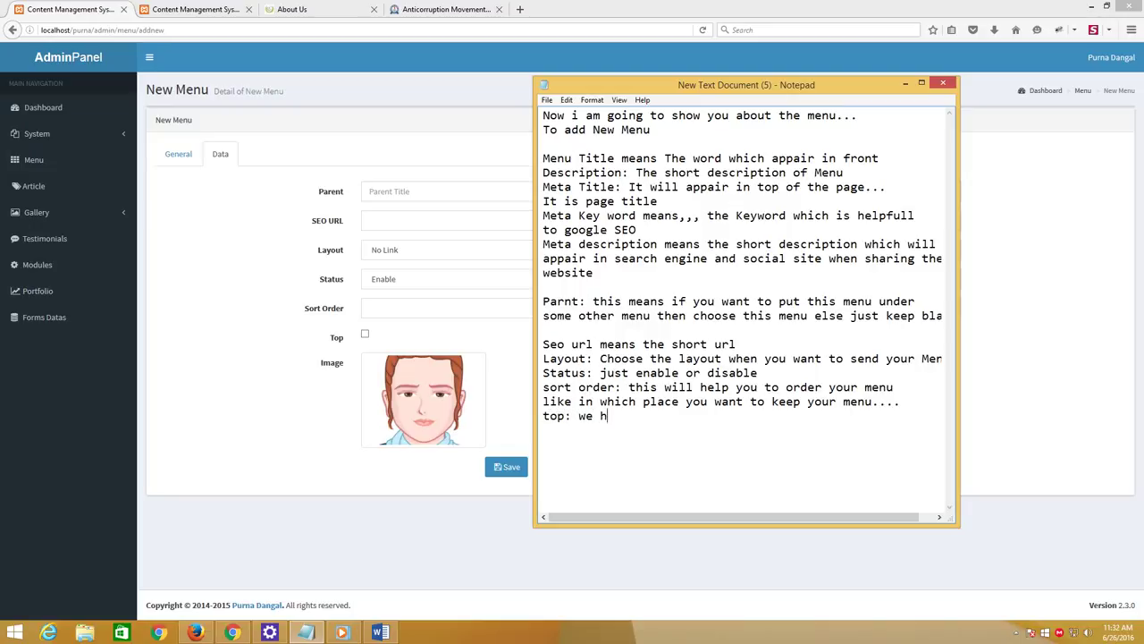
pyautogui.write('ave got two place to ad')
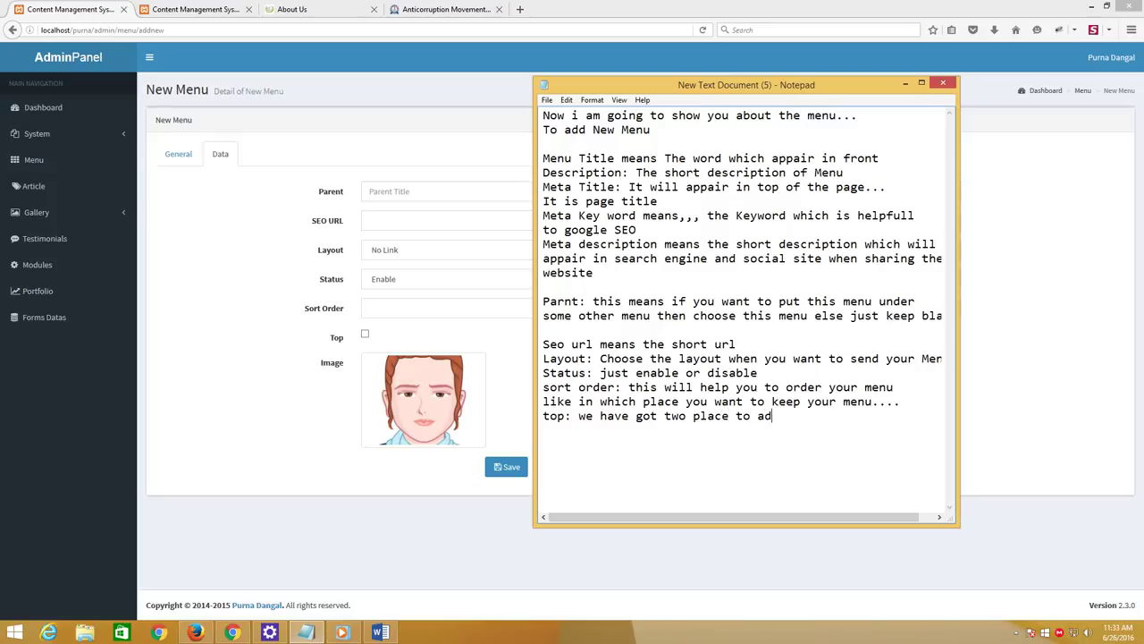
pyautogui.write('d menu one is in top of ')
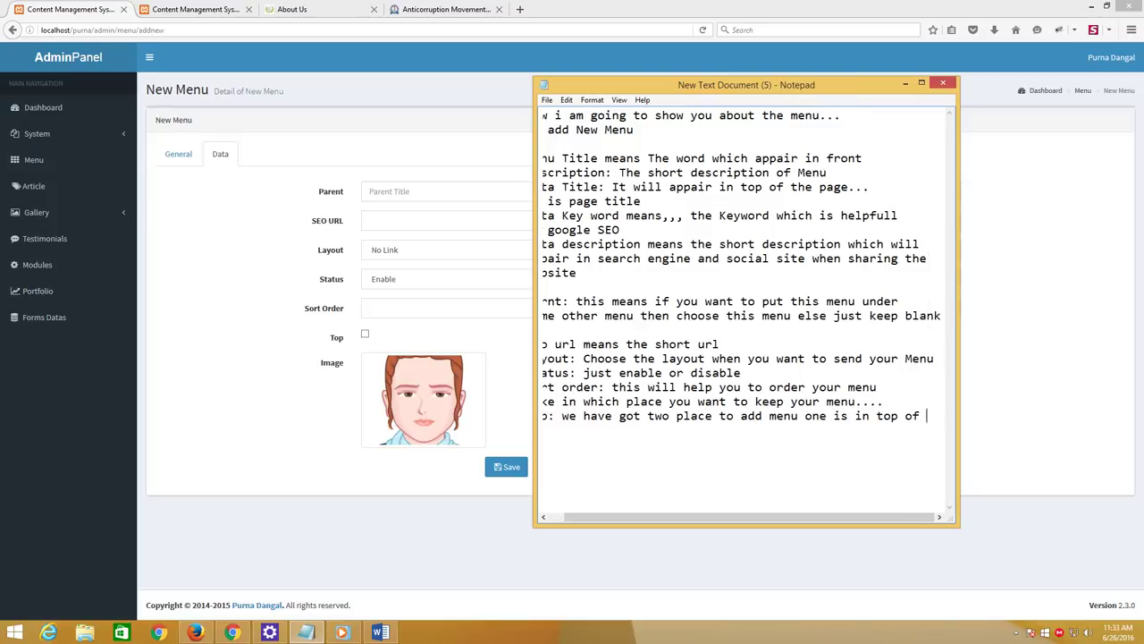
pyautogui.write('the page')
# Note that ticking Top puts the menu at the page top, else the bottom, then add 'image you know'
pyautogui.press('Return')
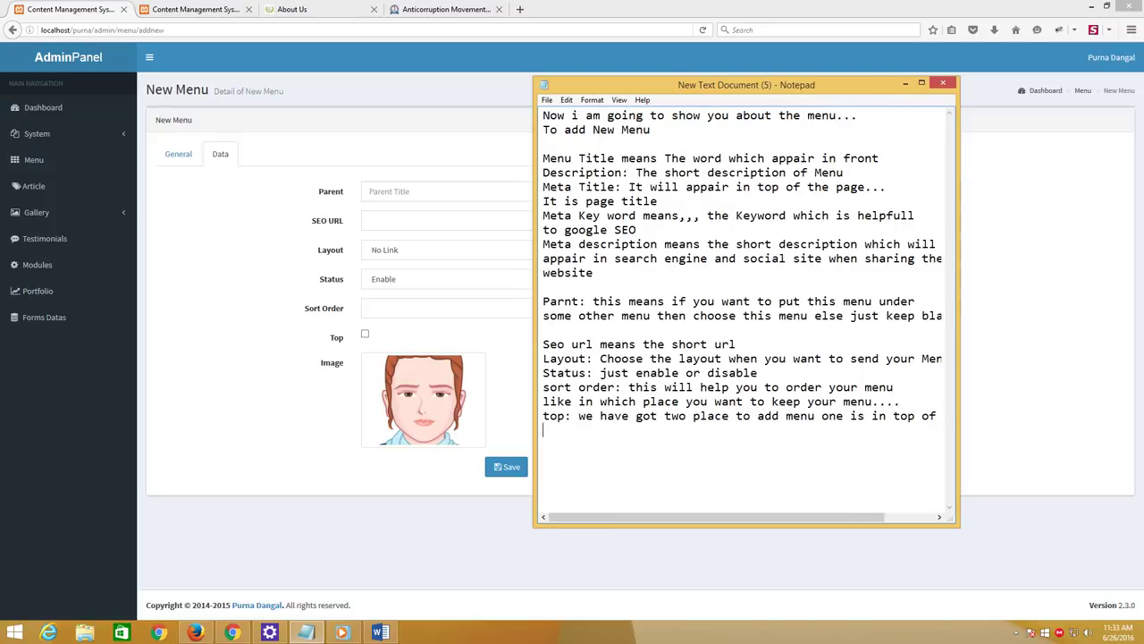
pyautogui.write('other is bottom of the page')
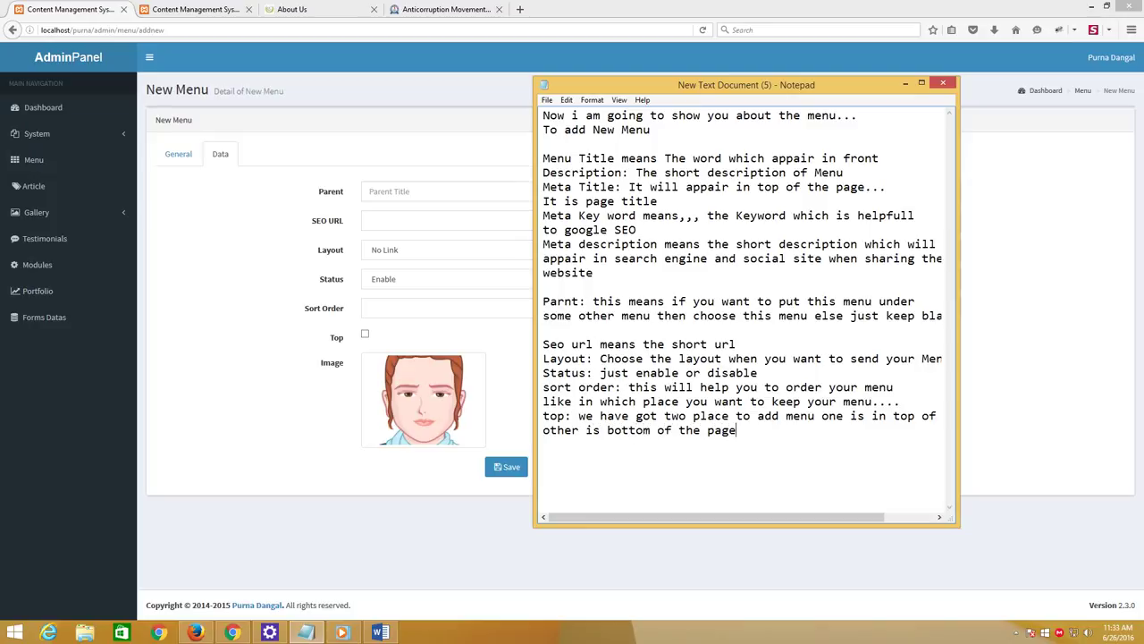
pyautogui.write('if you will tik on this thi')
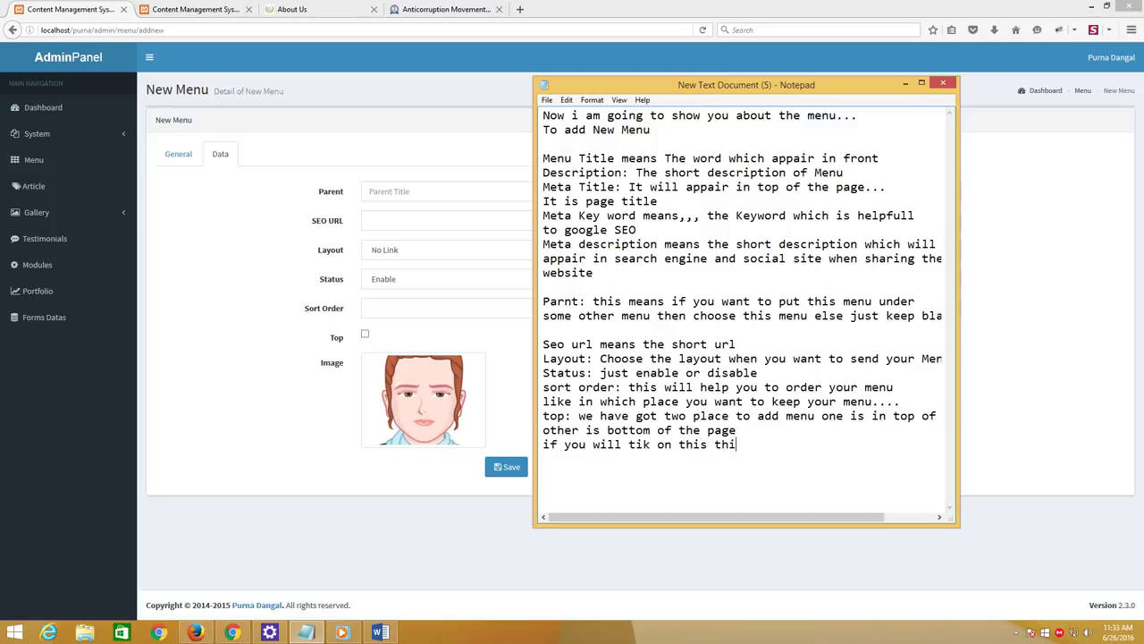
pyautogui.write('s will appair in the to')
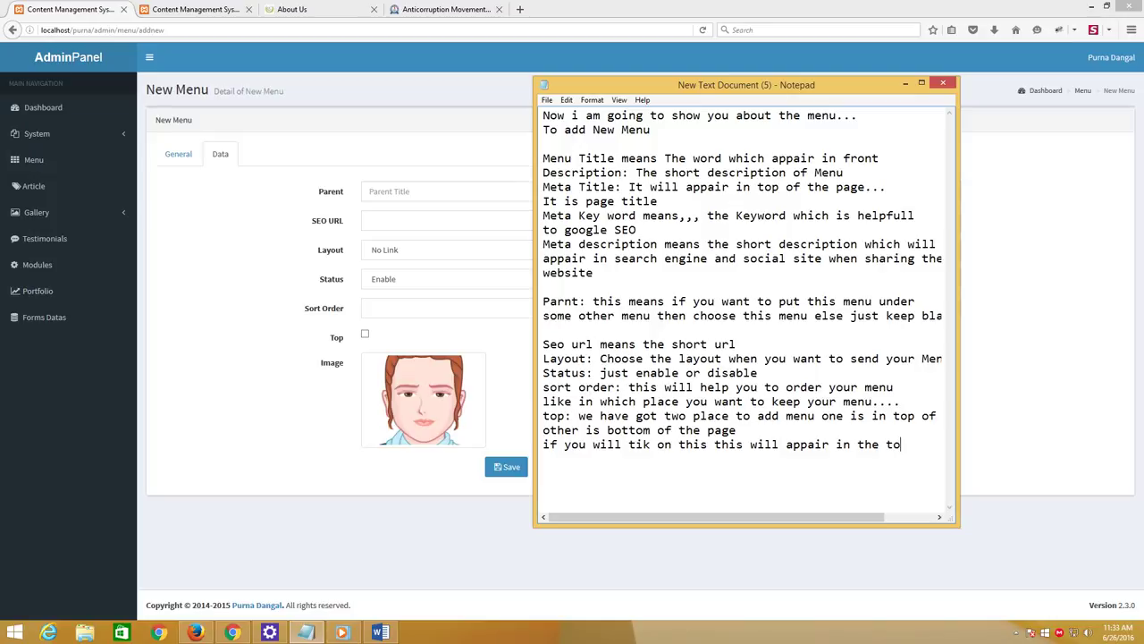
pyautogui.write('p of the page')
pyautogui.press('Return')
pyautogui.write('o')
pyautogui.press('BackSpace')
pyautogui.write('else it will appai')
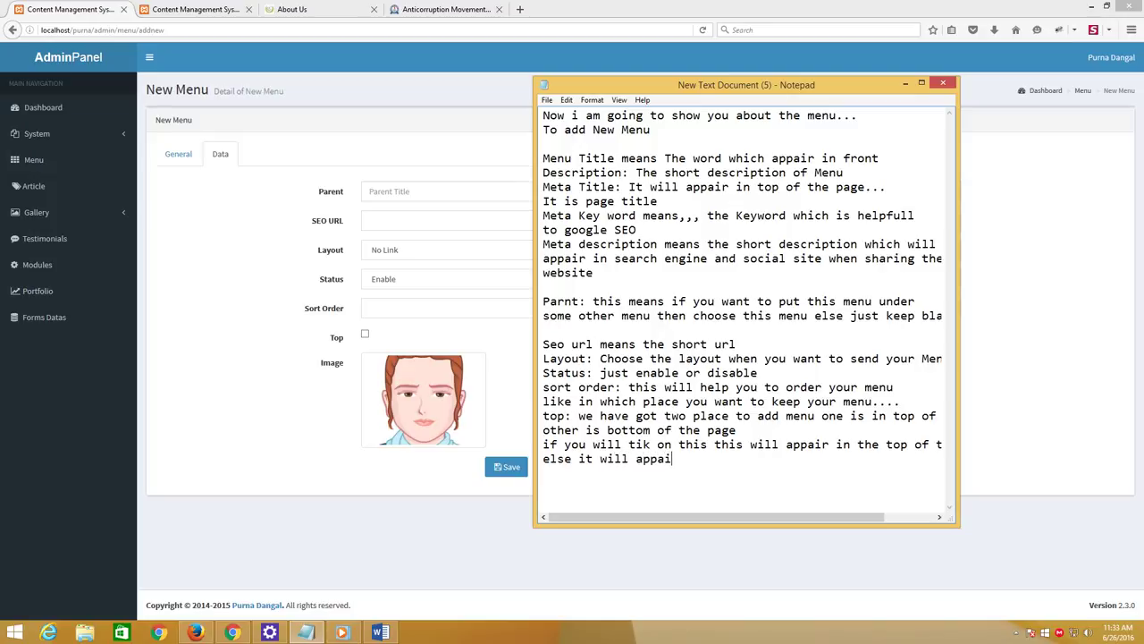
pyautogui.write('r in the bottom of the')
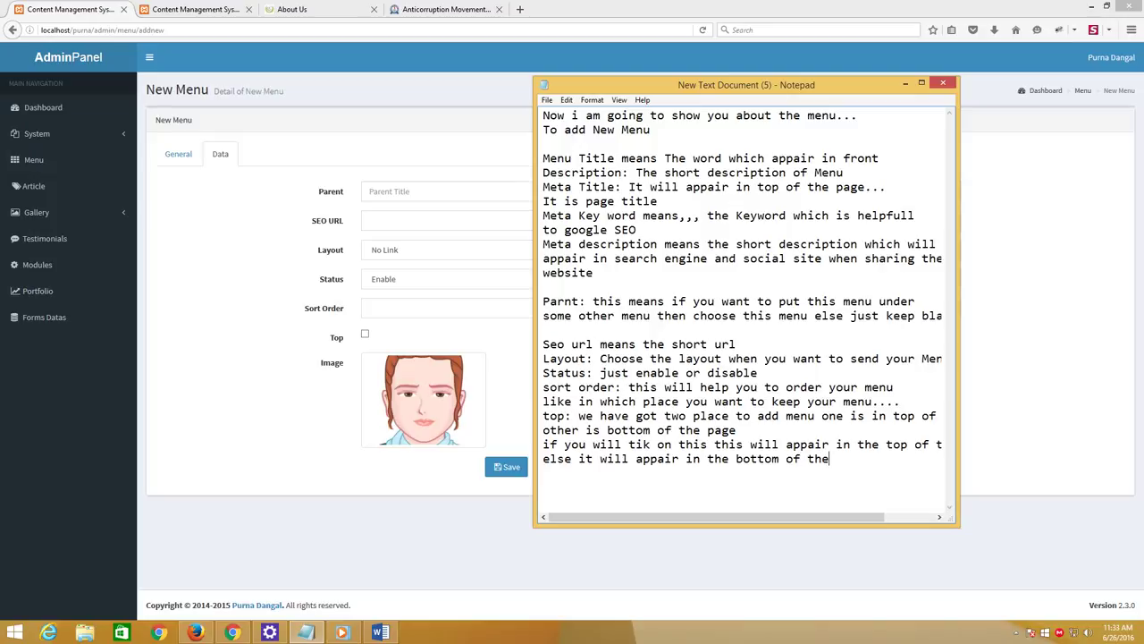
pyautogui.write(' page')
pyautogui.write('image')
pyautogui.write(' you kn')
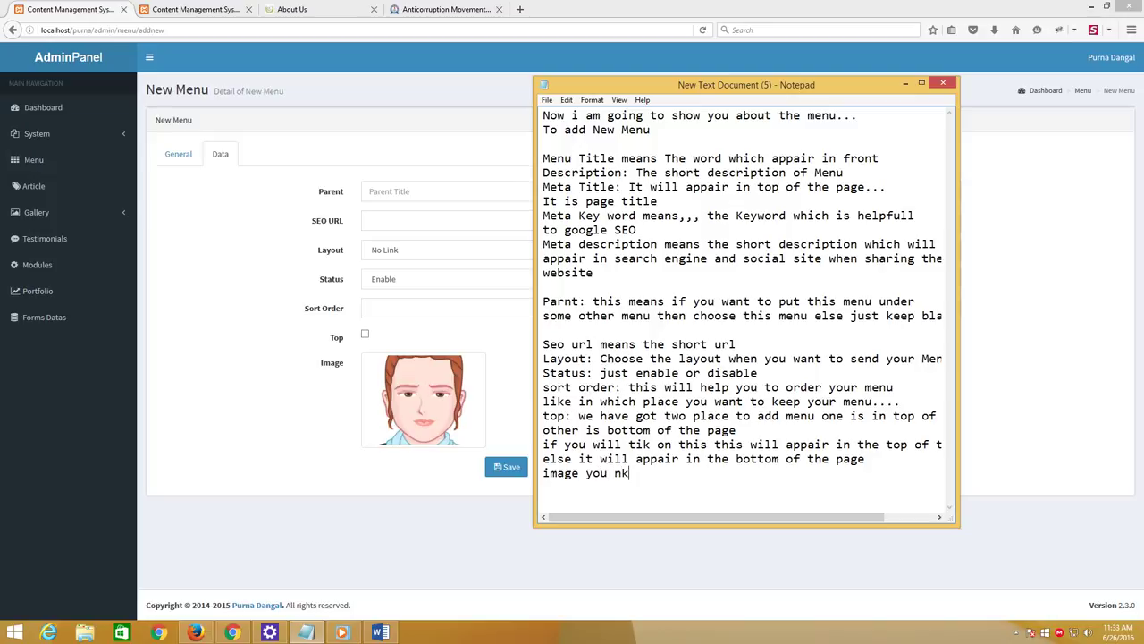
pyautogui.press('BackSpace')
pyautogui.press('BackSpace')
pyautogui.write('know')
pyautogui.click(386, 191)
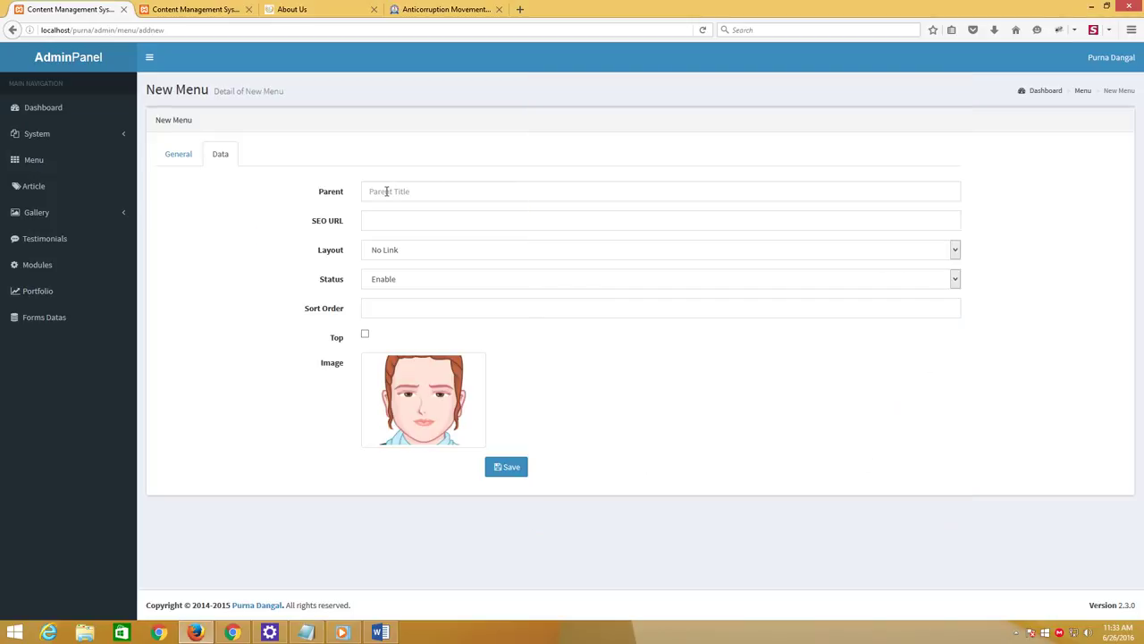
# Leave the Parent field blank on the new menu's Data tab
pyautogui.click(379, 221)
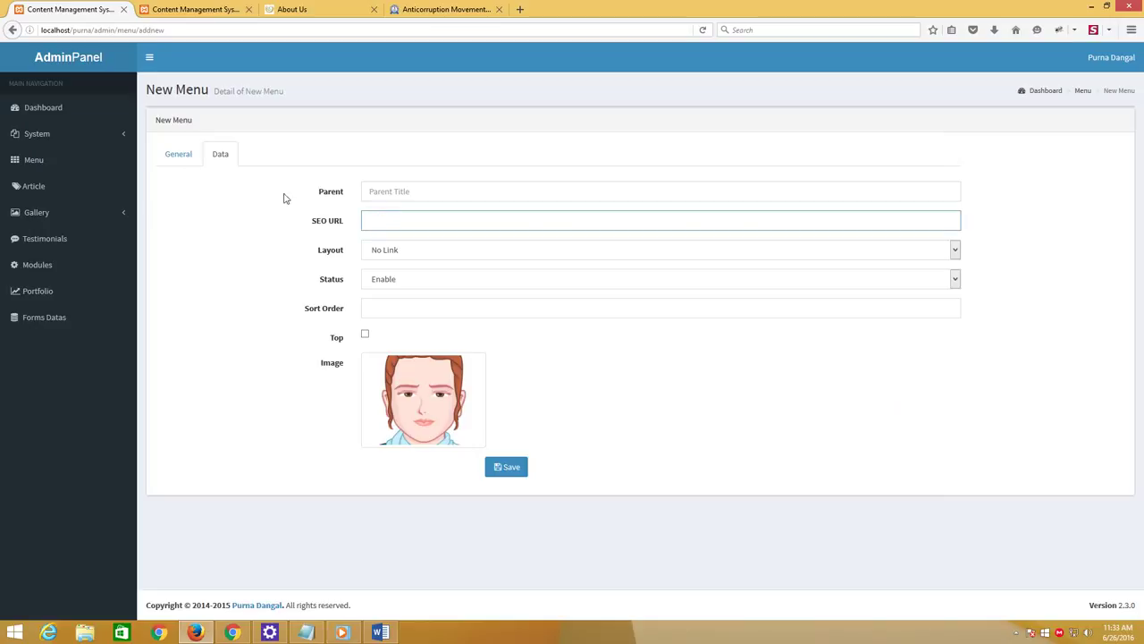
pyautogui.click(163, 159)
pyautogui.click(217, 158)
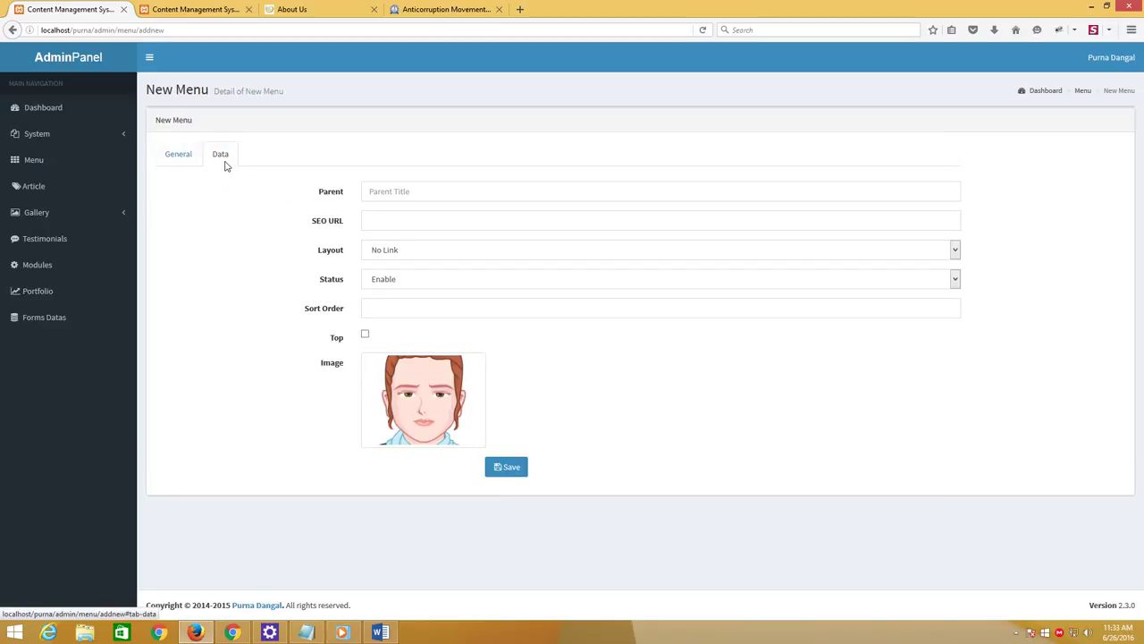
pyautogui.click(400, 191)
pyautogui.write('s')
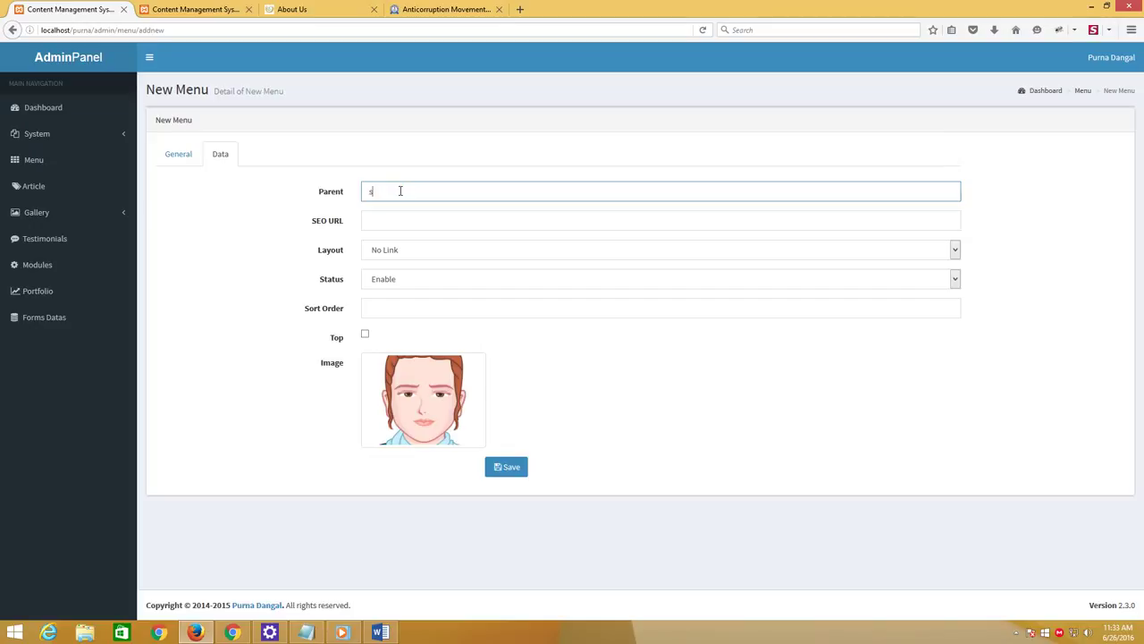
pyautogui.press('BackSpace')
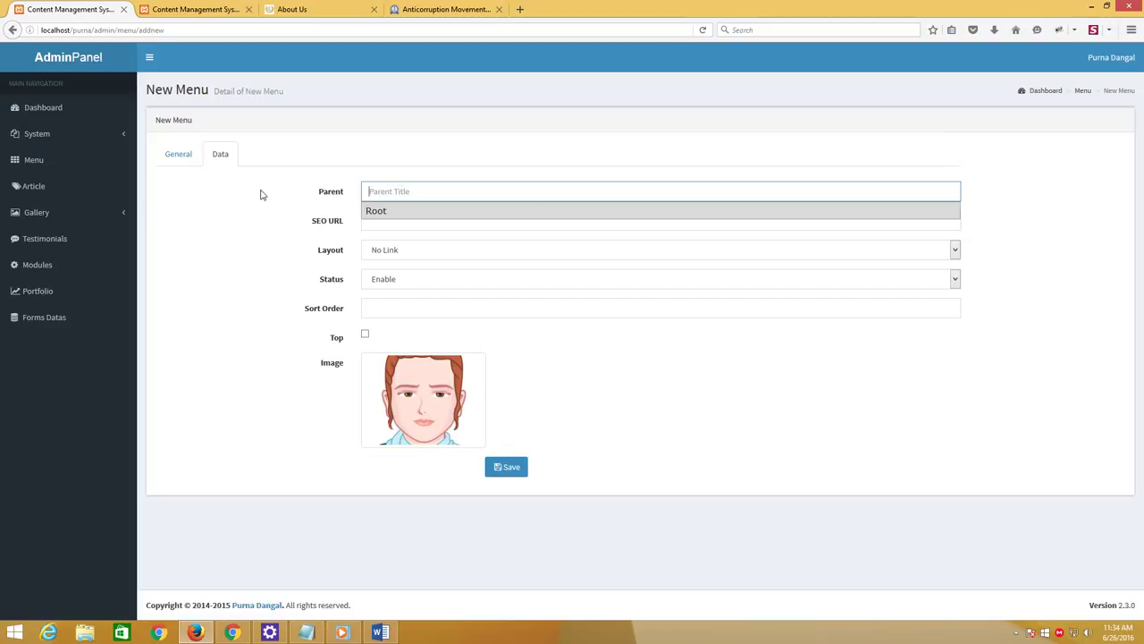
pyautogui.click(317, 241)
# Enter SEO URL 'Our Service', choose the Multiple Article layout, and set Sort Order to 2
pyautogui.click(393, 225)
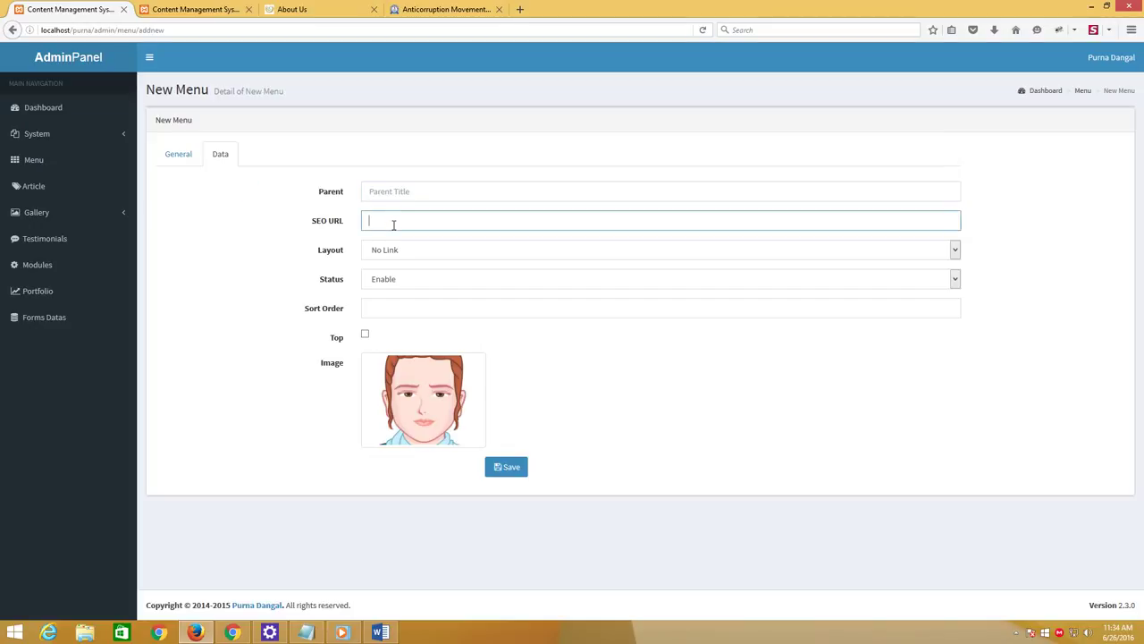
pyautogui.write('Our Service')
pyautogui.click(391, 249)
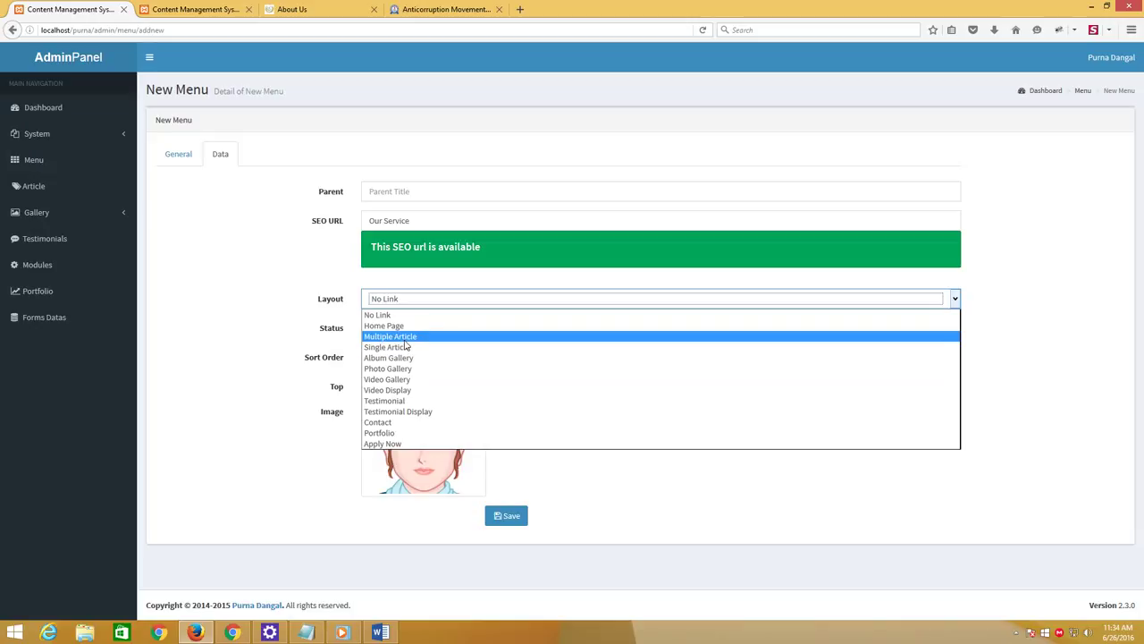
pyautogui.click(400, 337)
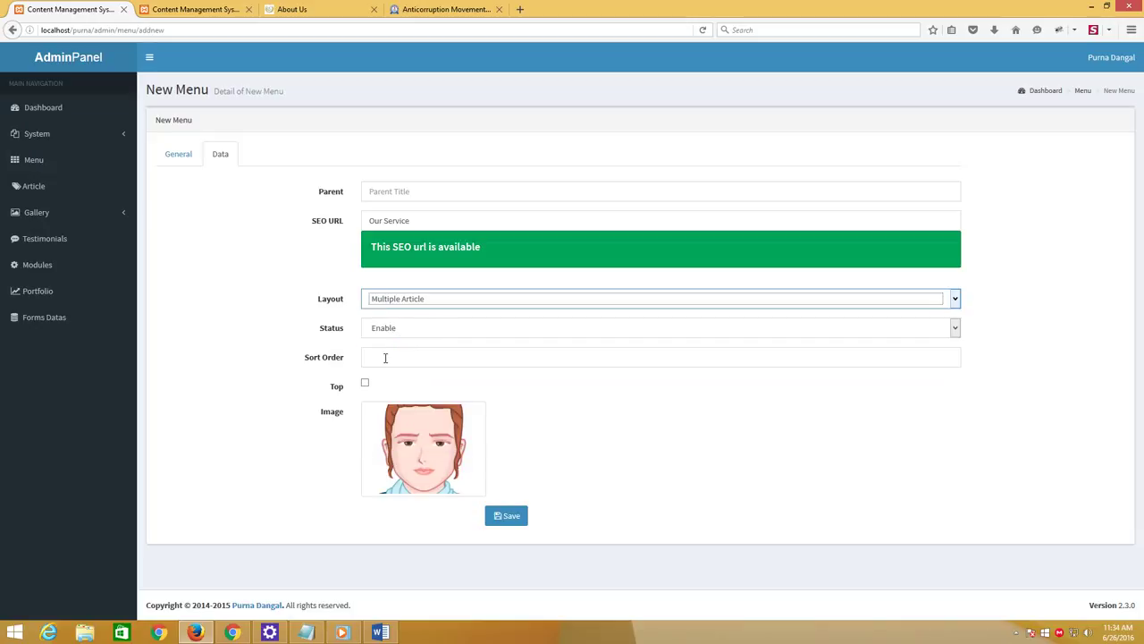
pyautogui.click(384, 358)
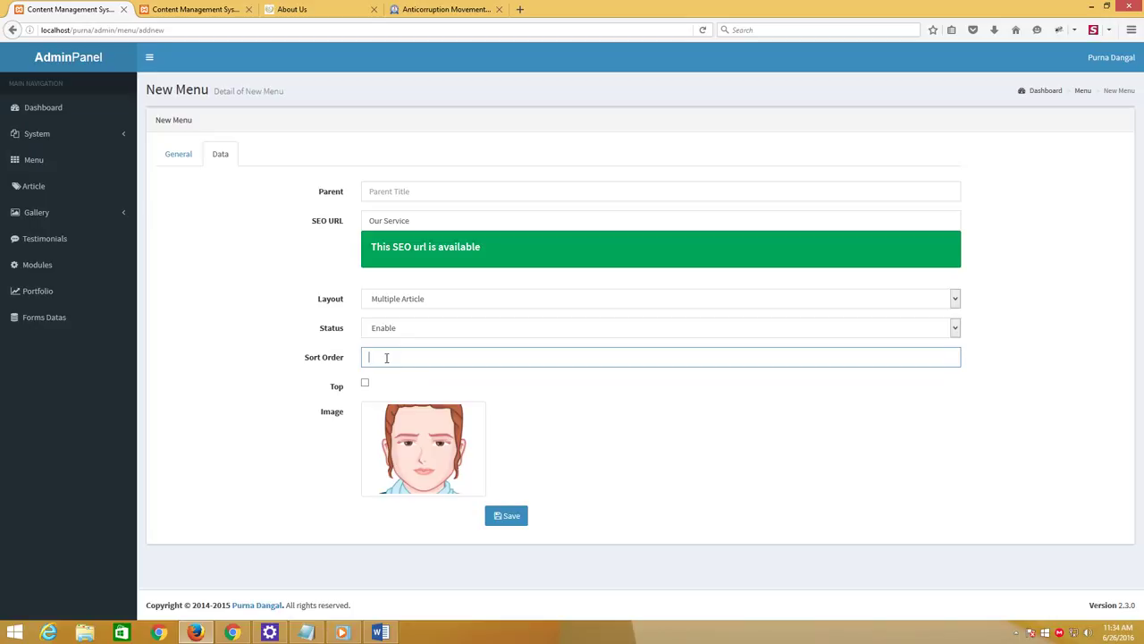
pyautogui.write('2')
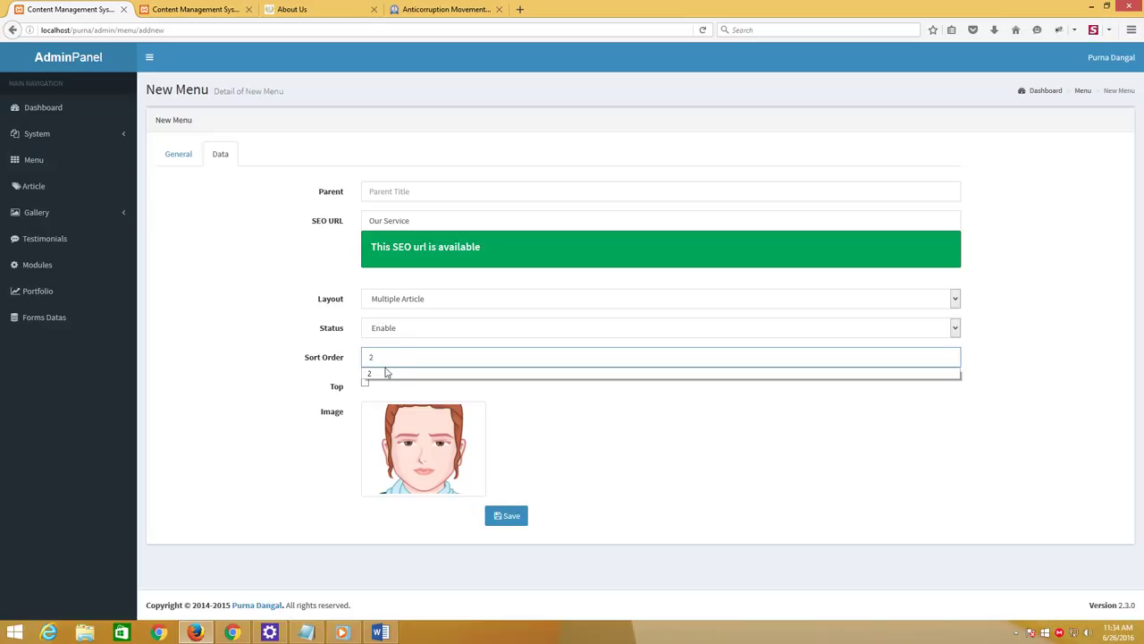
pyautogui.click(386, 373)
# Tick Top for the menu and open the Image Manager from the image thumbnail's edit button
pyautogui.click(365, 383)
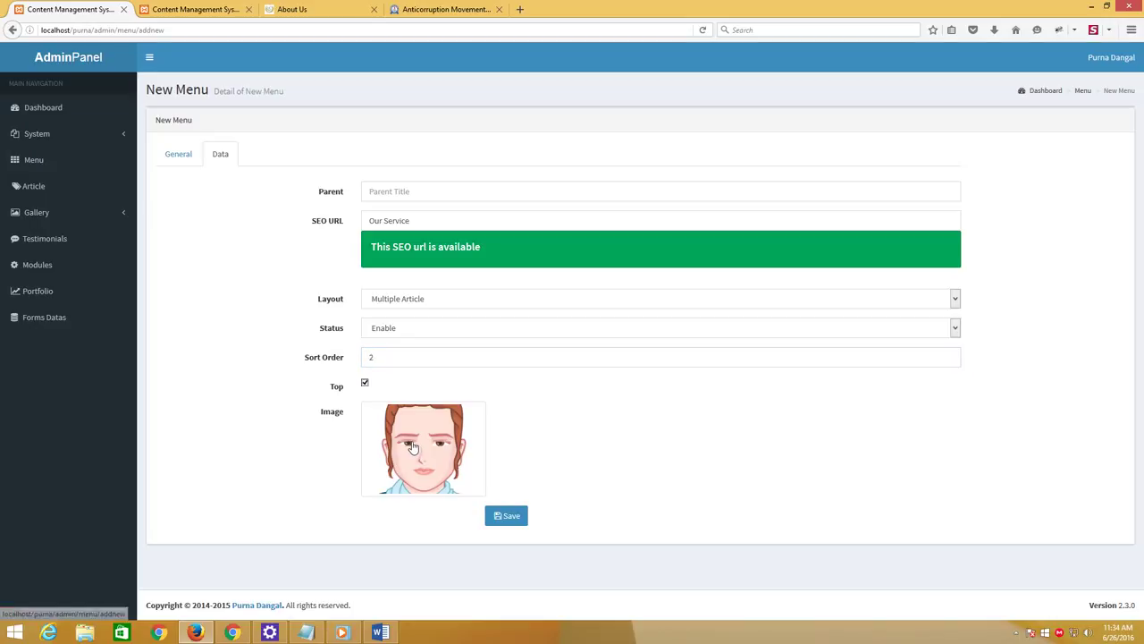
pyautogui.click(413, 446)
pyautogui.click(505, 454)
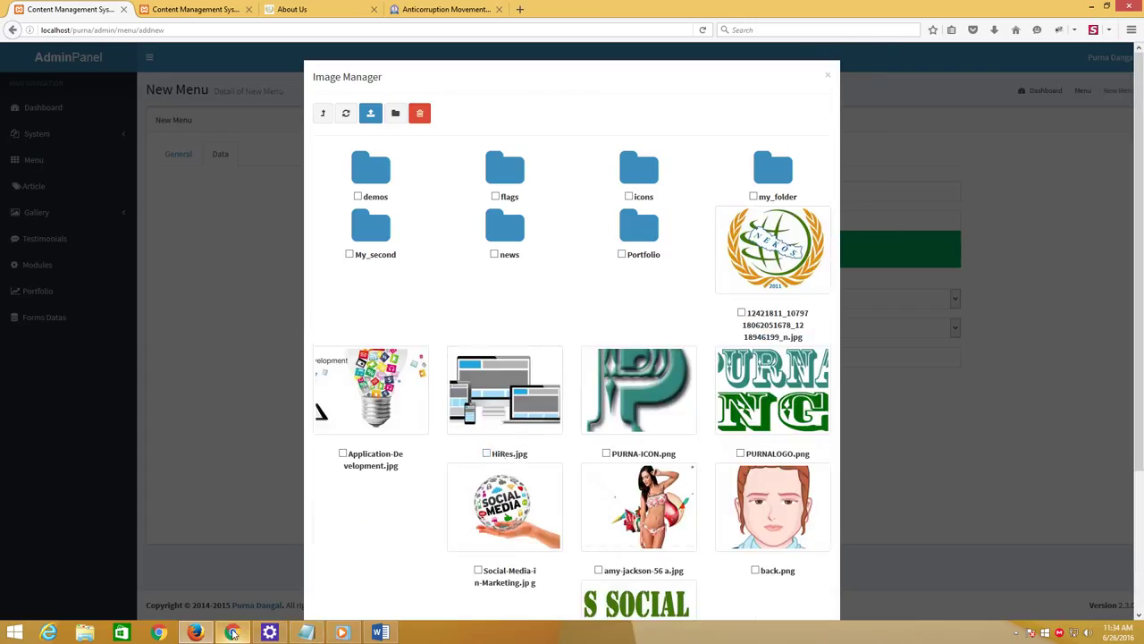
pyautogui.moveTo(311, 635)
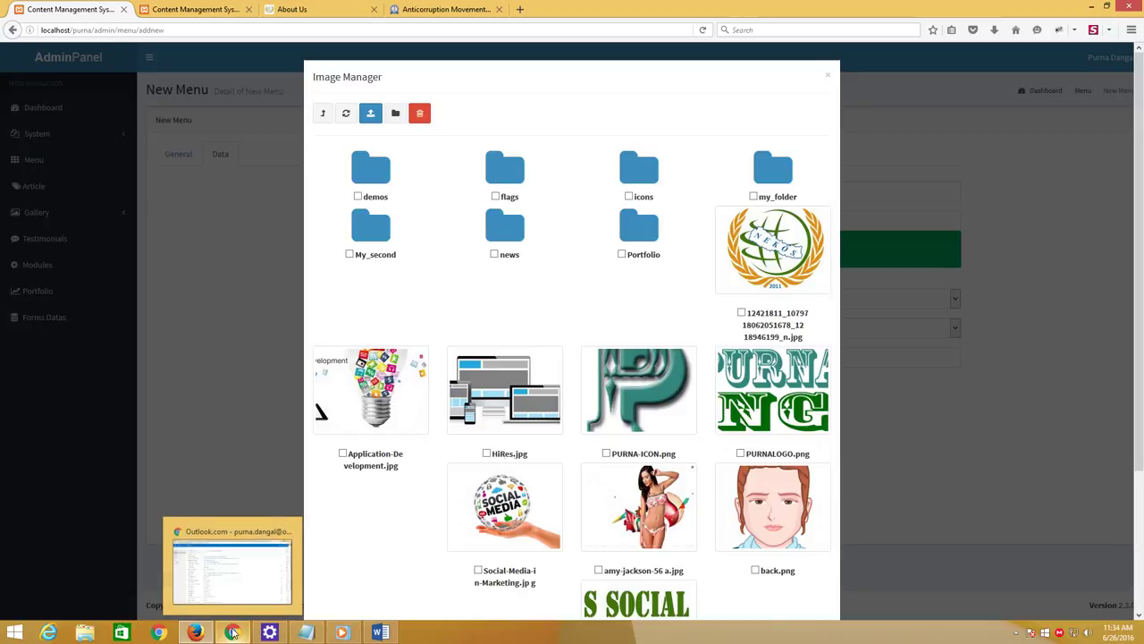
pyautogui.click(311, 633)
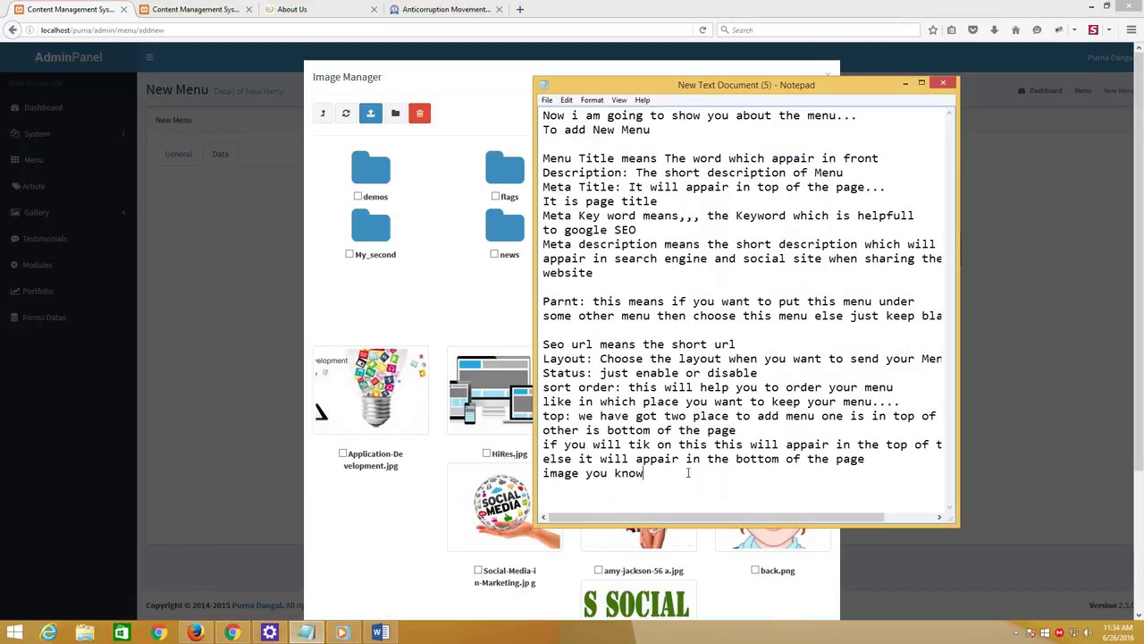
# Note the Image Manager's actions: add folder, delete folder, upload image, delete image
pyautogui.write('In this image manager')
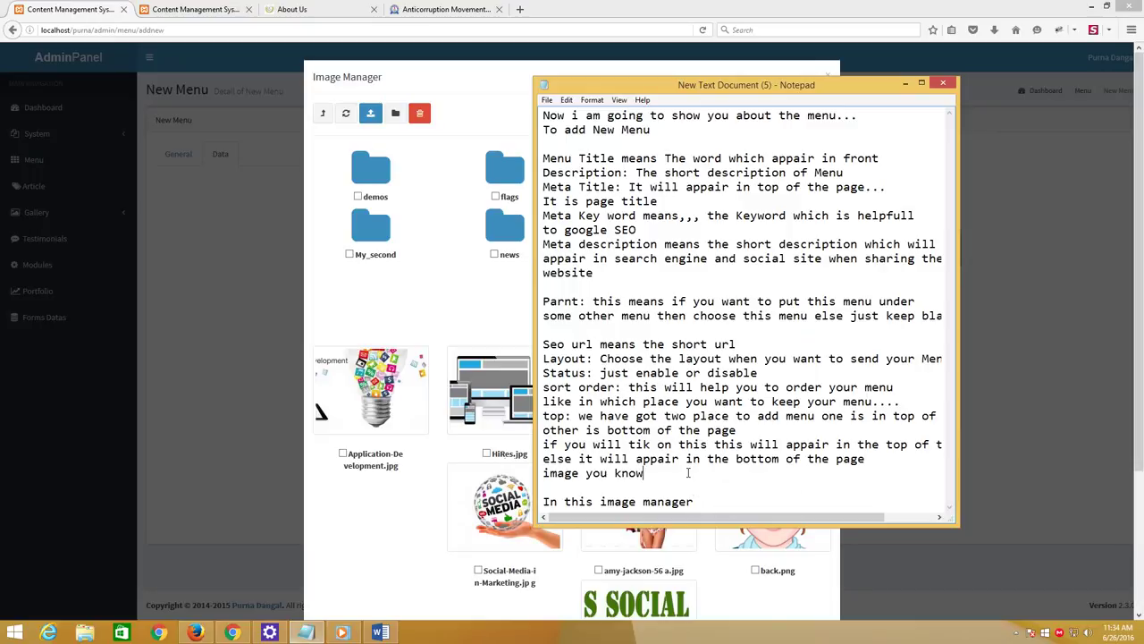
pyautogui.write('you can add folder')
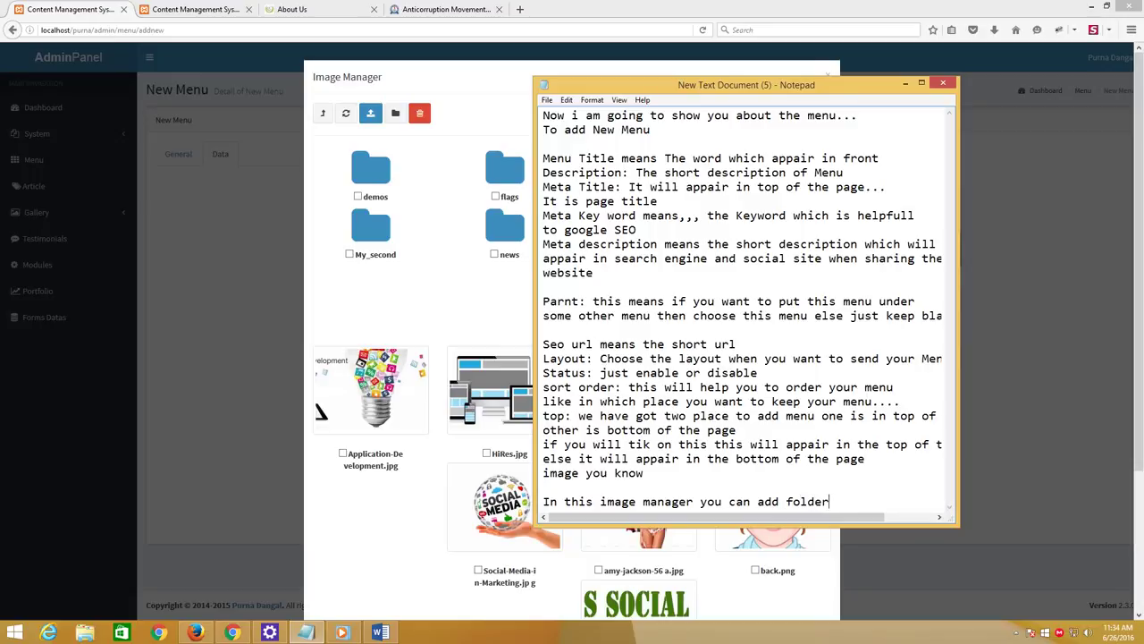
pyautogui.press('Return')
pyautogui.press('Return')
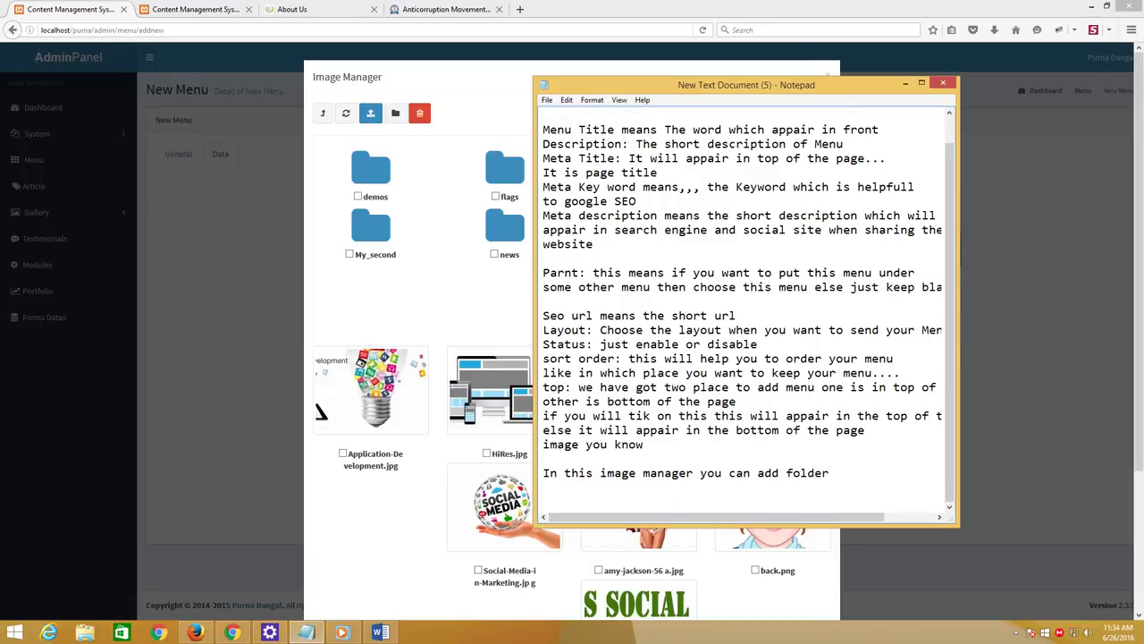
pyautogui.write('delete folder')
pyautogui.press('Return')
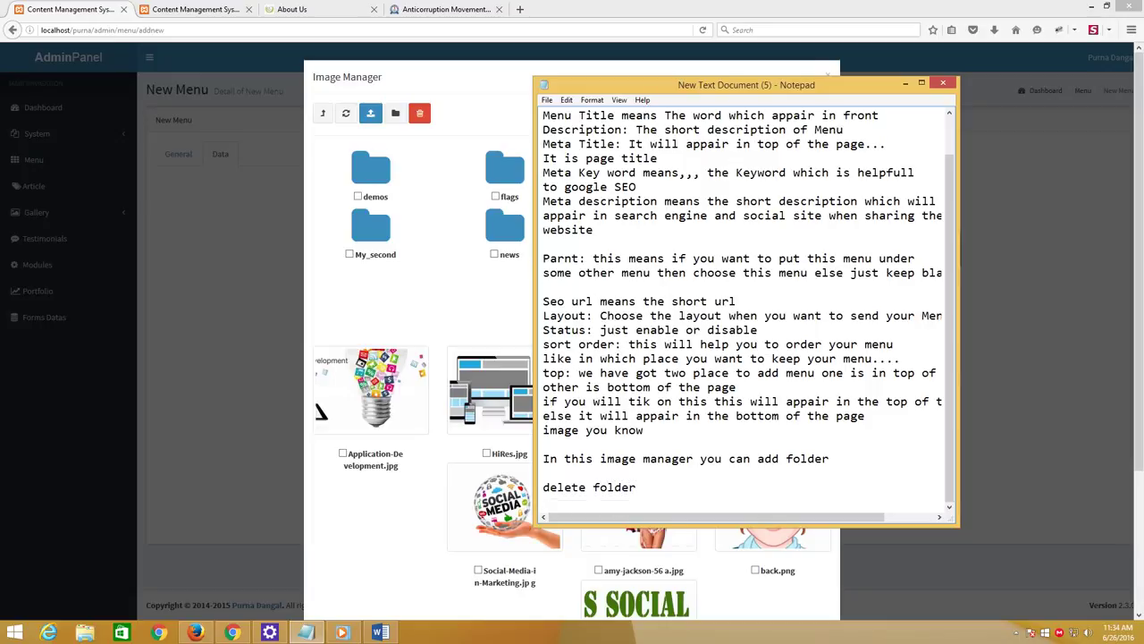
pyautogui.write('upload image')
pyautogui.press('Return')
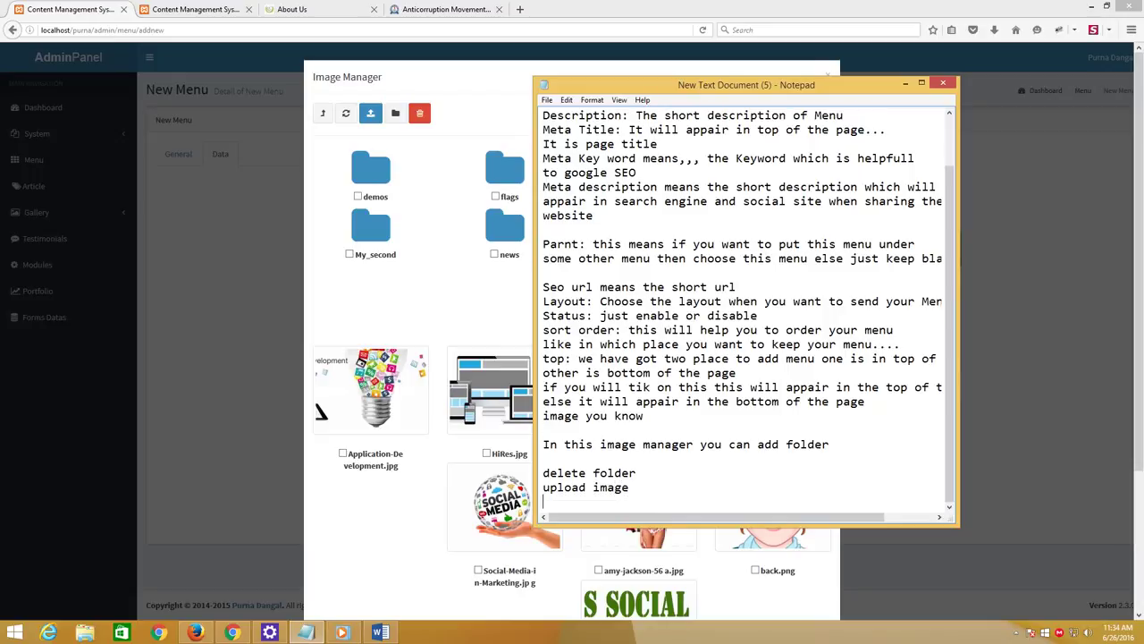
pyautogui.write('delete image')
pyautogui.press('Return')
# Note that the front page has no images, so you will delete and add folders and upload images
pyautogui.write('now ')
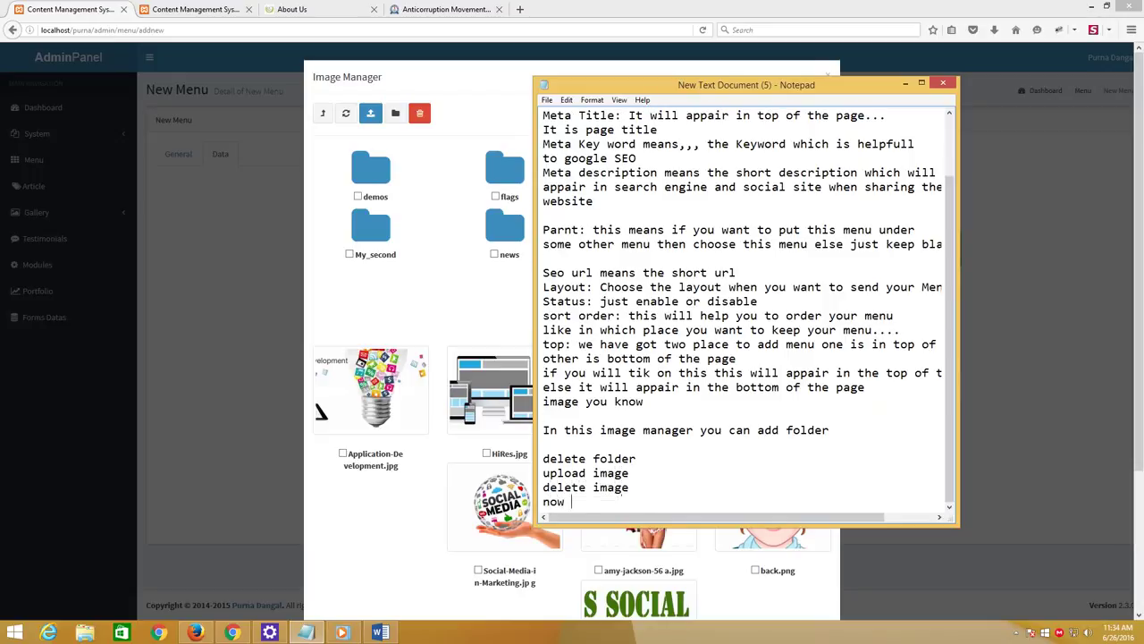
pyautogui.write('in my front page there is now')
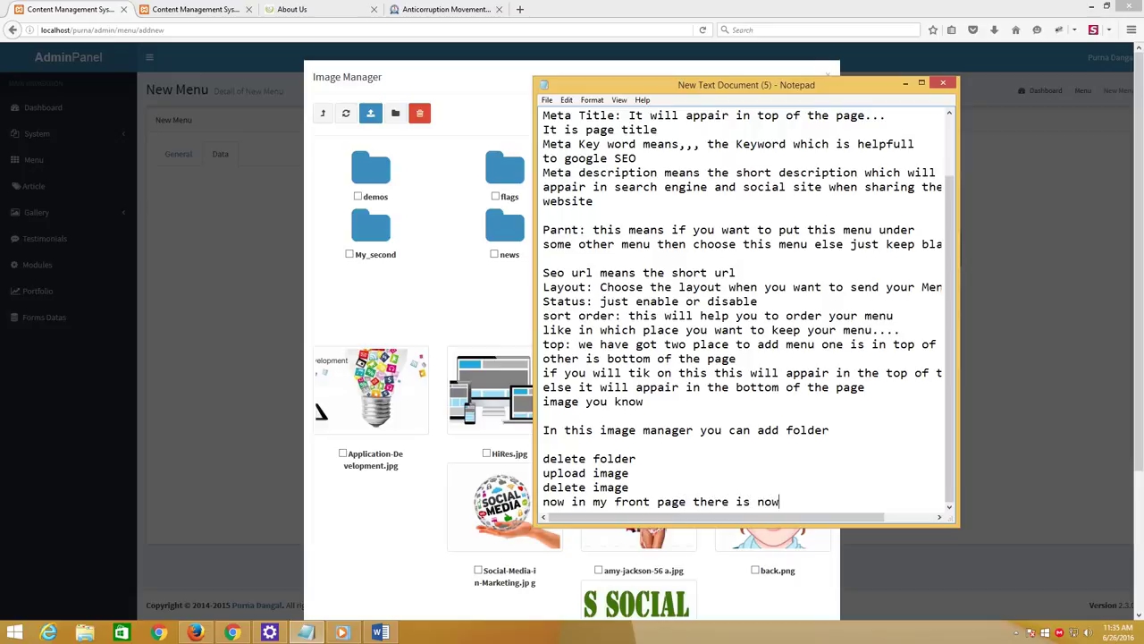
pyautogui.press('BackSpace')
pyautogui.write(' any image because')
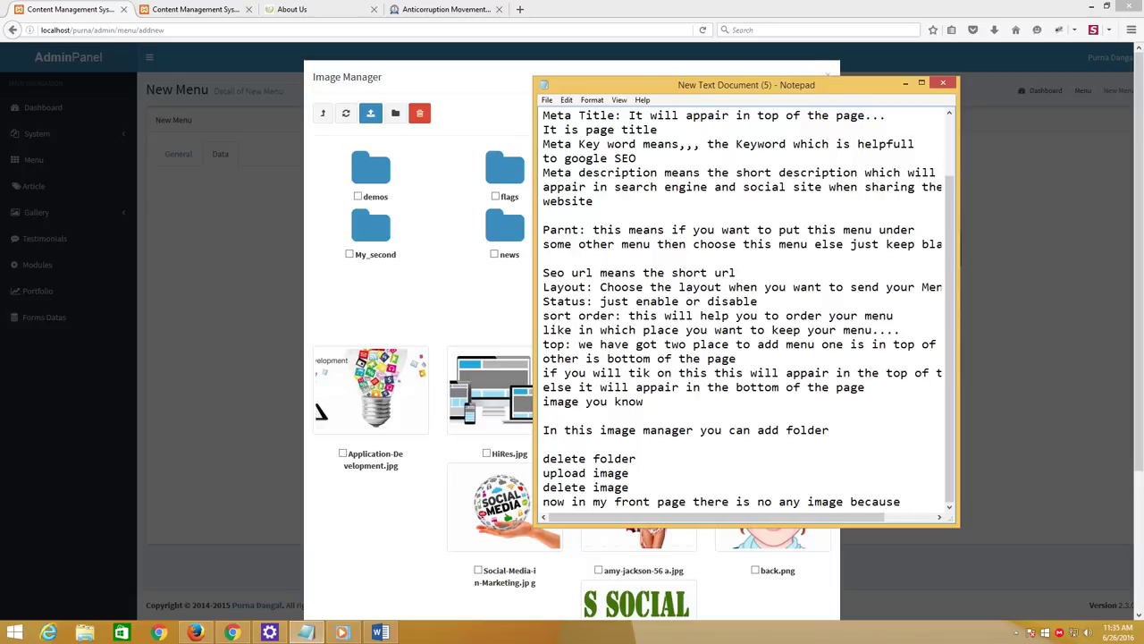
pyautogui.write(' there is')
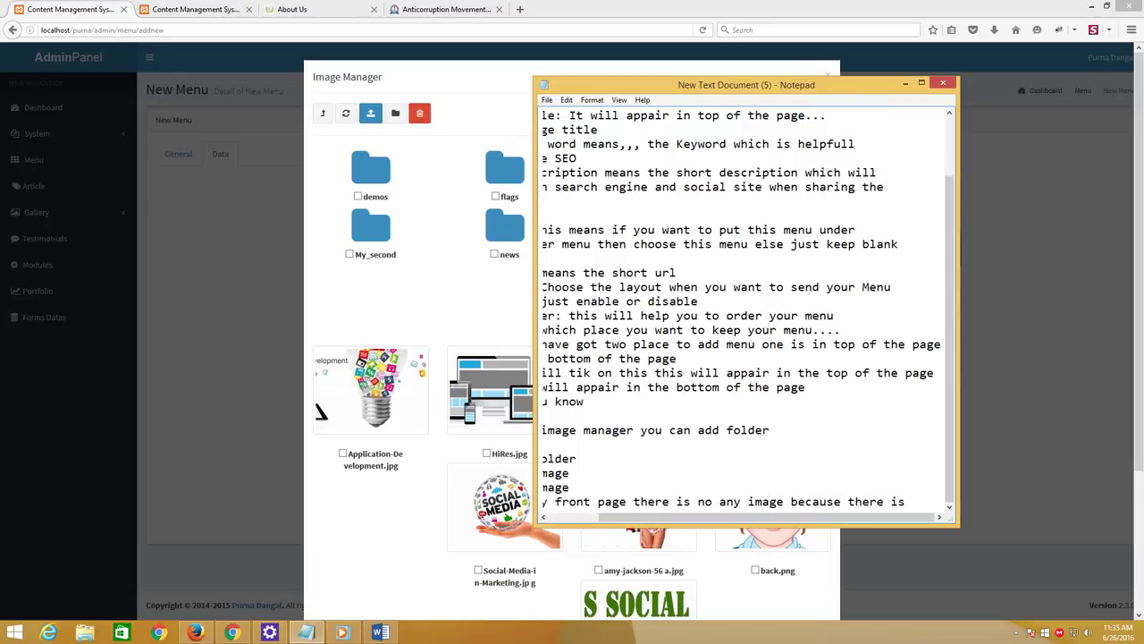
pyautogui.write('mage so')
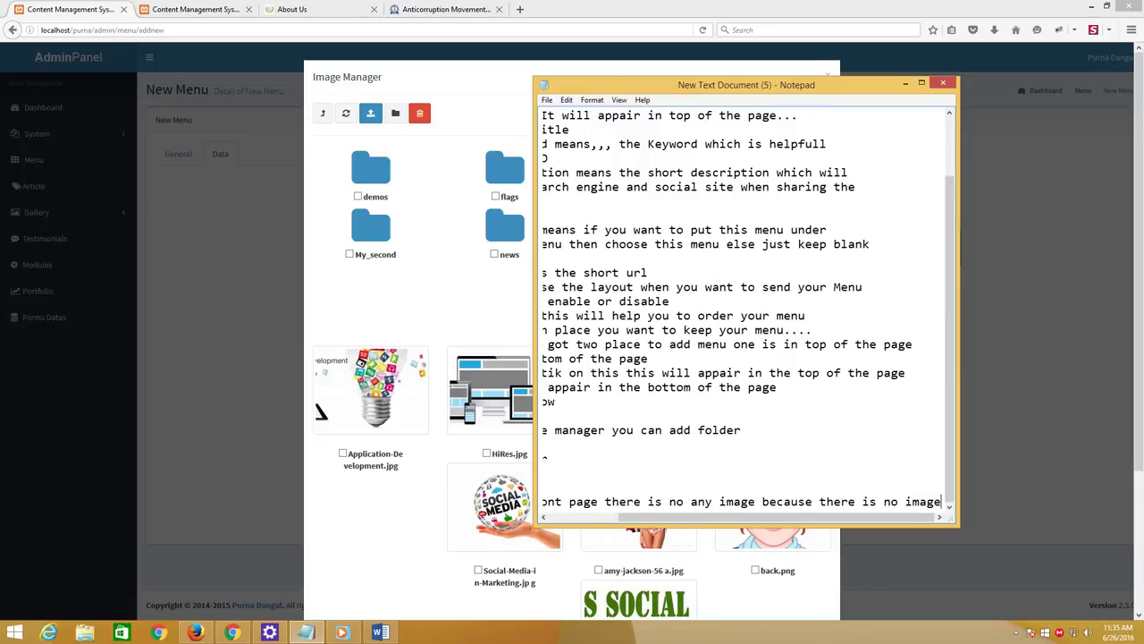
pyautogui.press('Return')
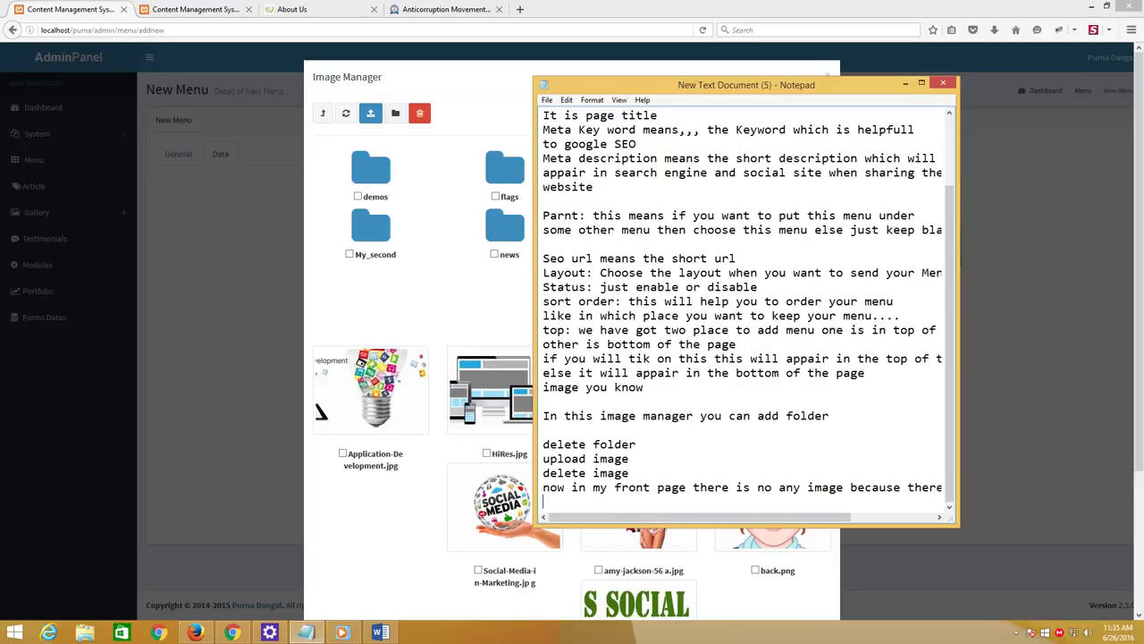
pyautogui.write('look now i am deleting som')
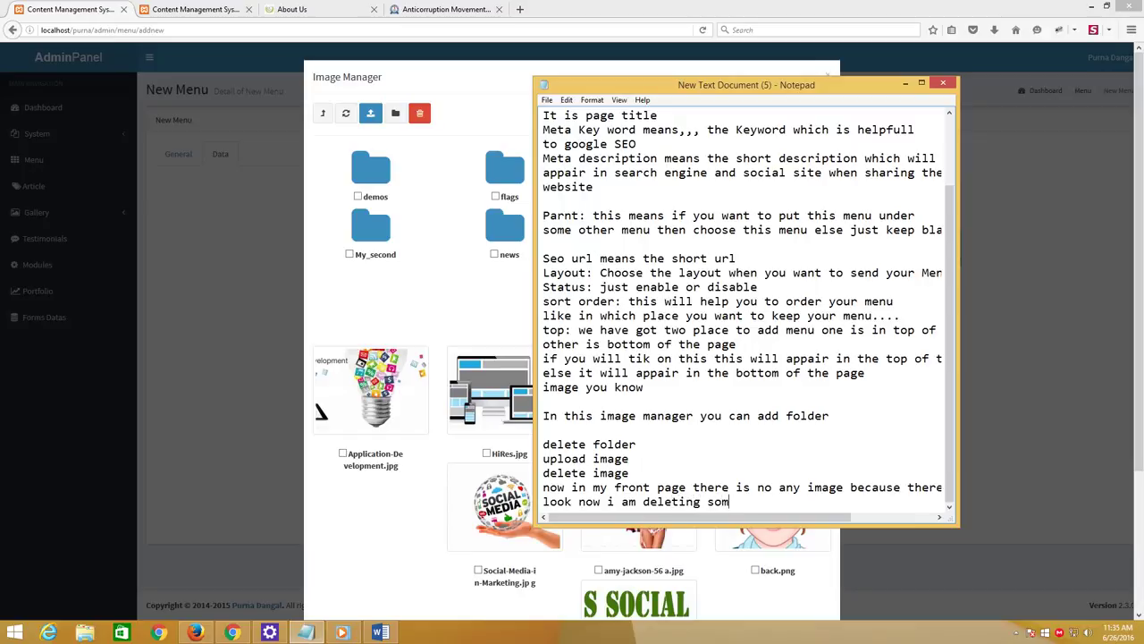
pyautogui.write('e i')
pyautogui.press('BackSpace')
pyautogui.press('BackSpace')
pyautogui.write('fo')
pyautogui.press('BackSpace')
pyautogui.press('BackSpace')
pyautogui.write('folder and adding some folde')
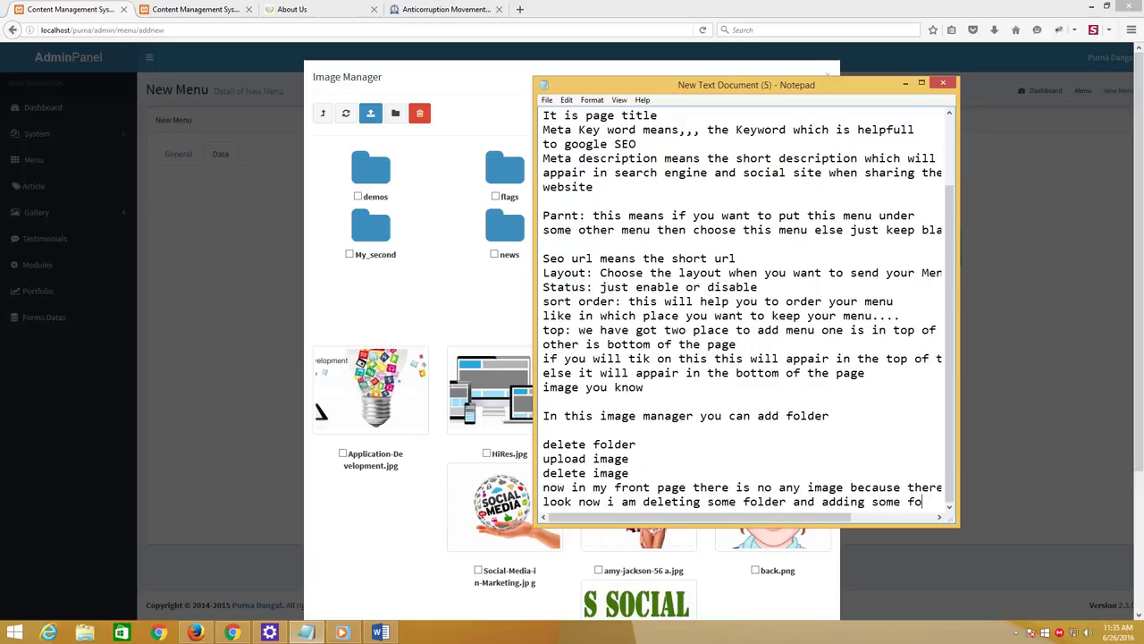
pyautogui.write('r and u')
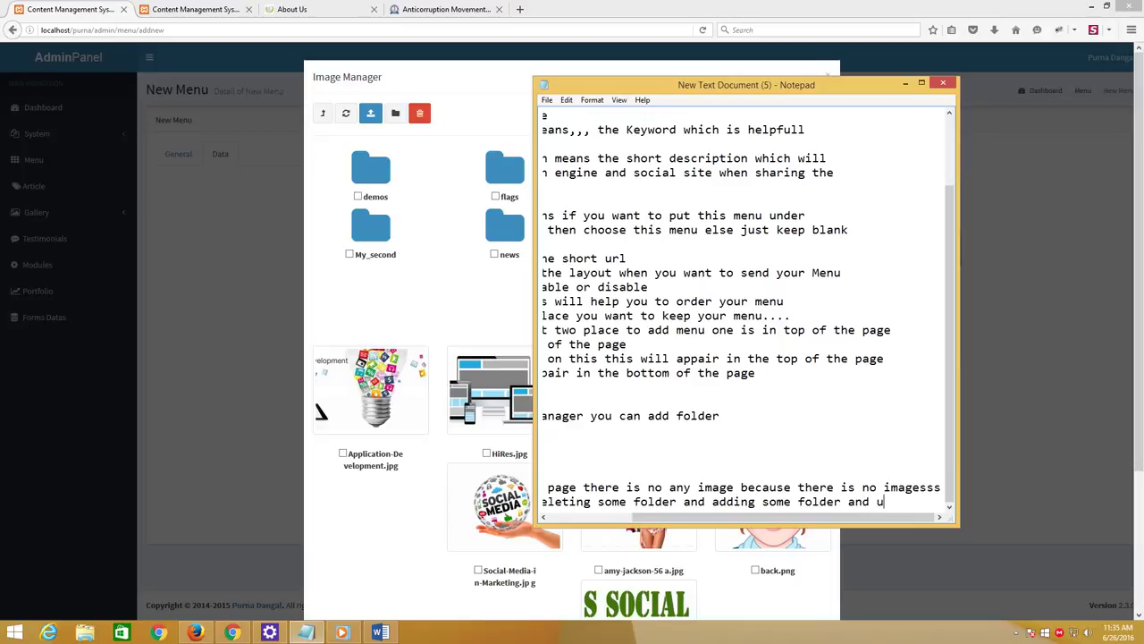
pyautogui.write('ploading')
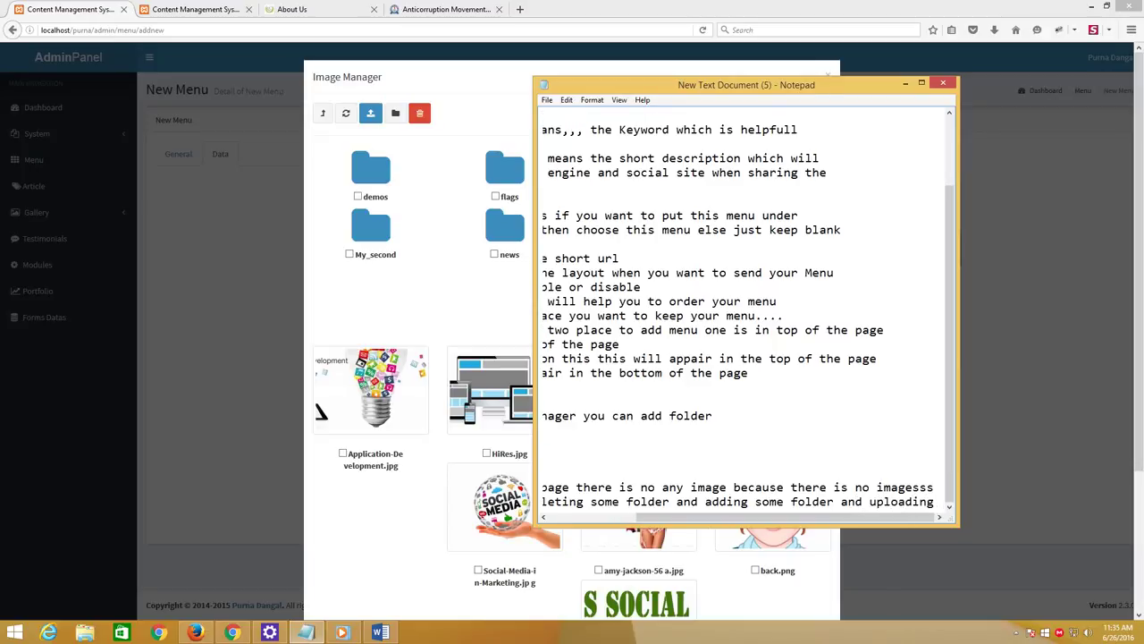
pyautogui.write(' some image')
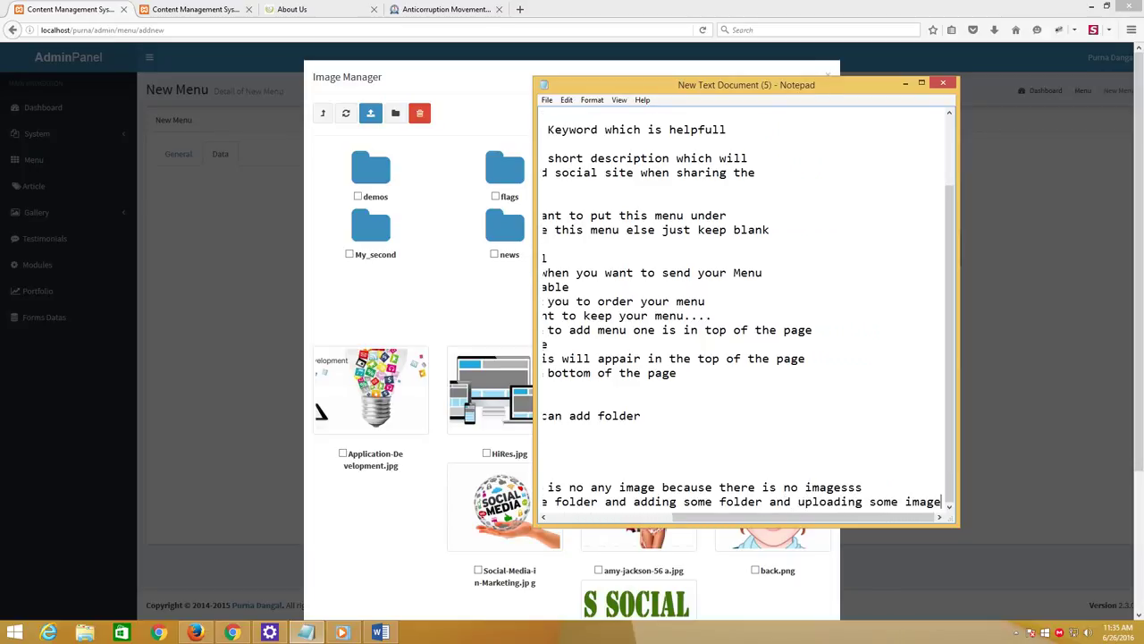
pyautogui.press('Return')
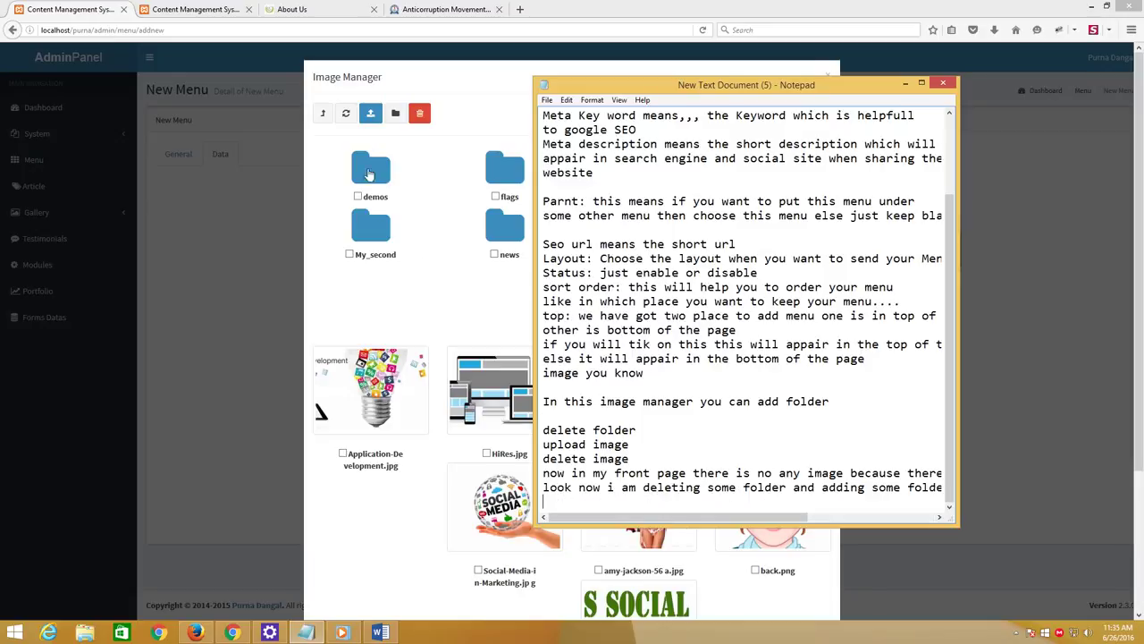
# Delete the my_folder and My_second folders from the Image Manager, confirming the deletion
pyautogui.click(460, 92)
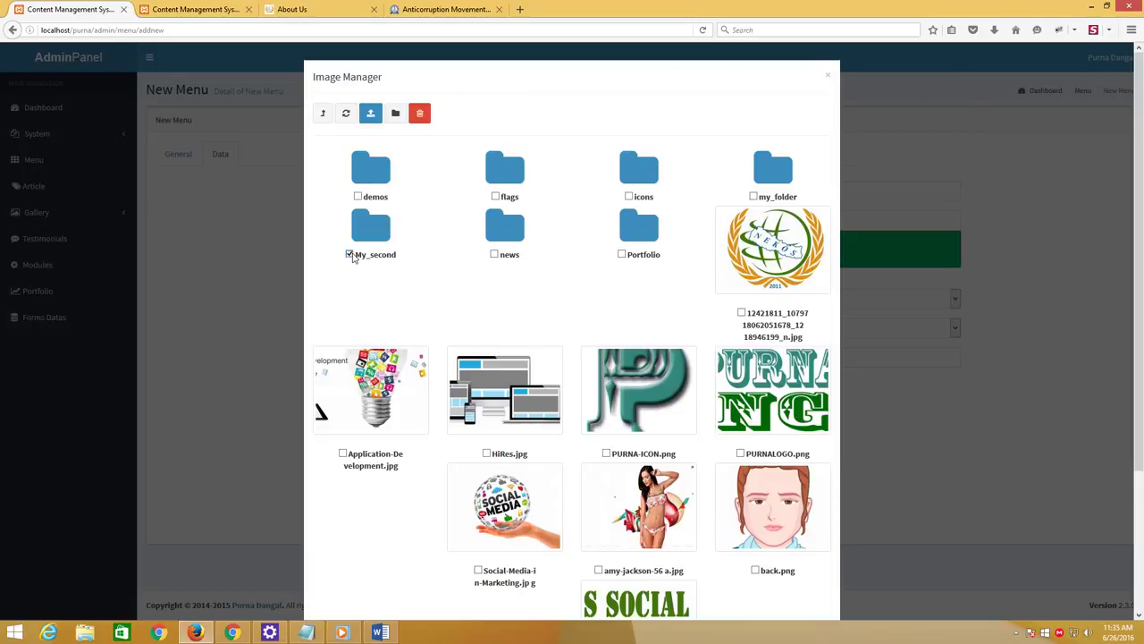
pyautogui.click(759, 198)
pyautogui.click(420, 114)
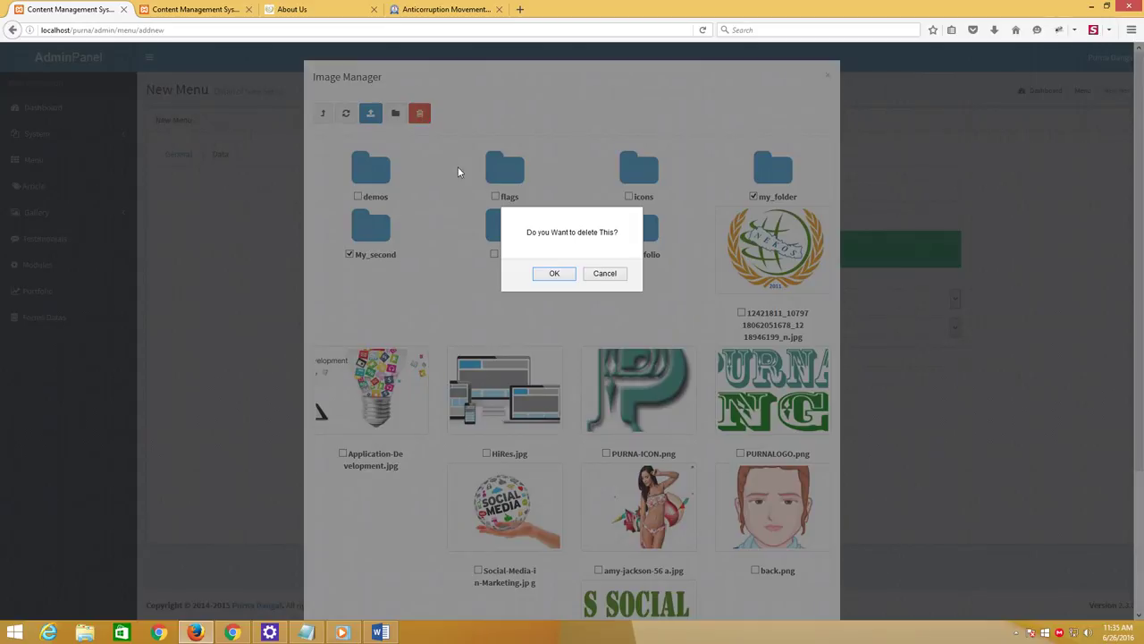
pyautogui.click(555, 273)
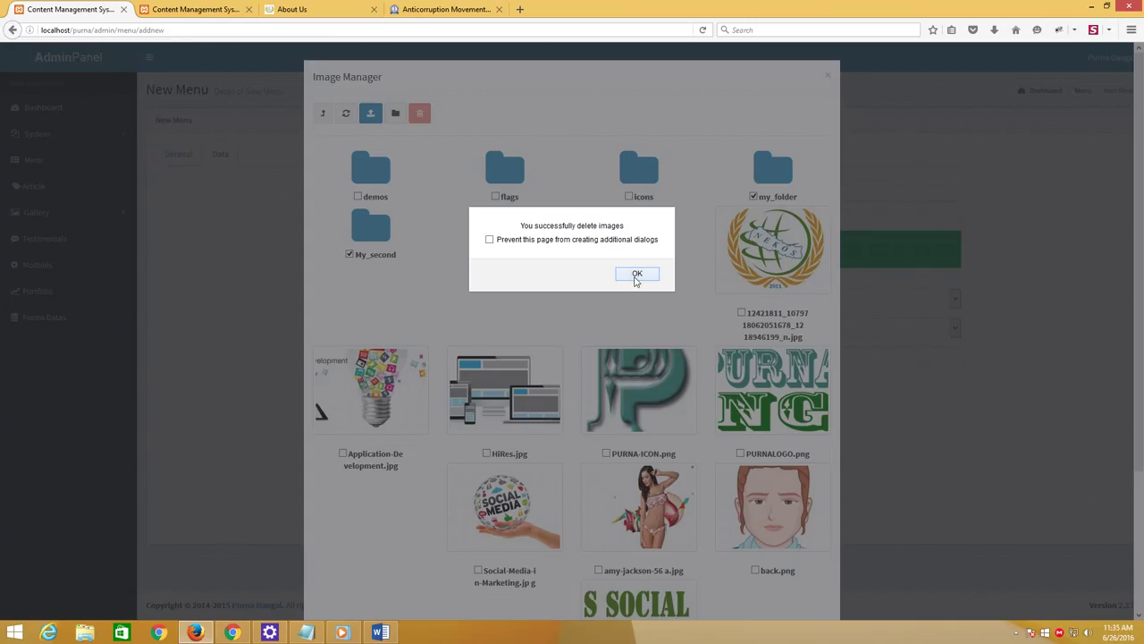
pyautogui.click(637, 275)
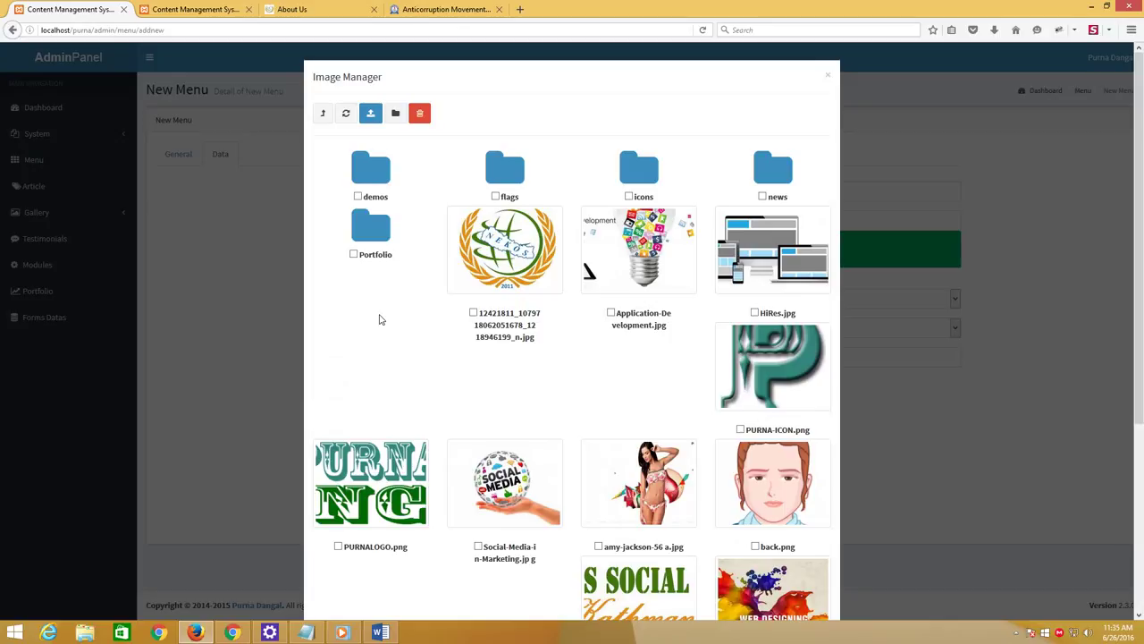
# Create a new folder named Articles in the root image folder
pyautogui.click(383, 226)
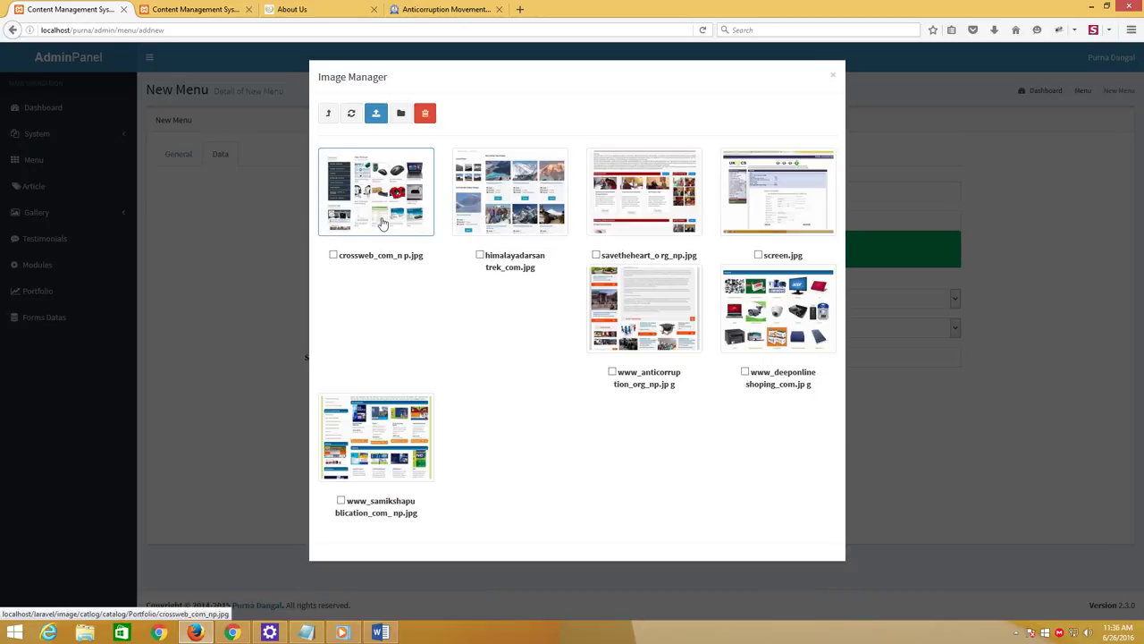
pyautogui.click(331, 114)
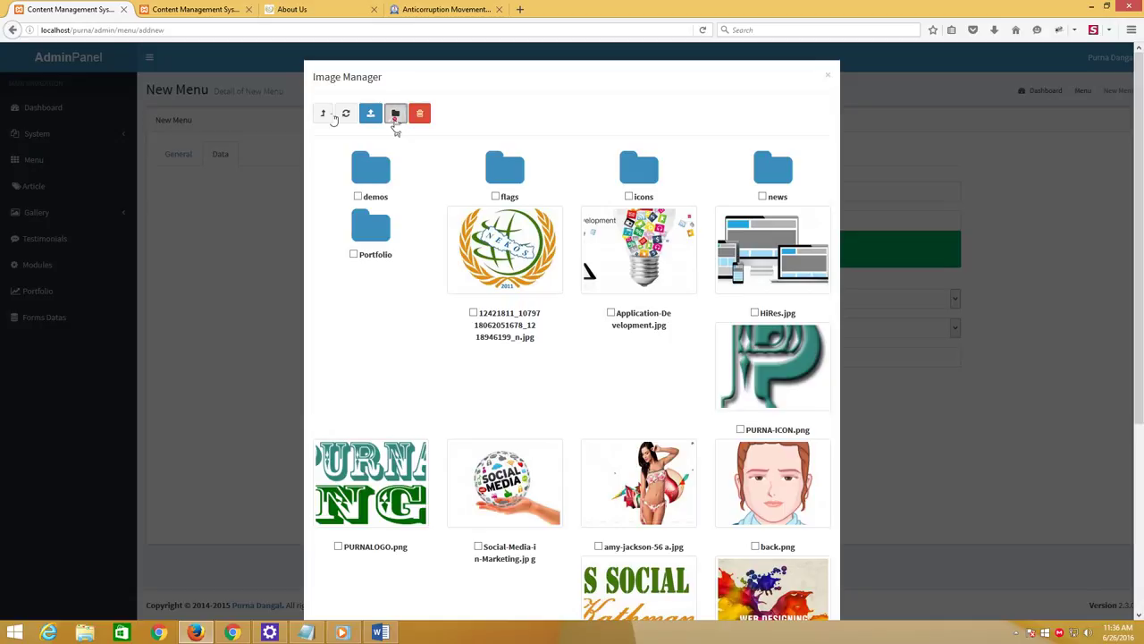
pyautogui.click(395, 116)
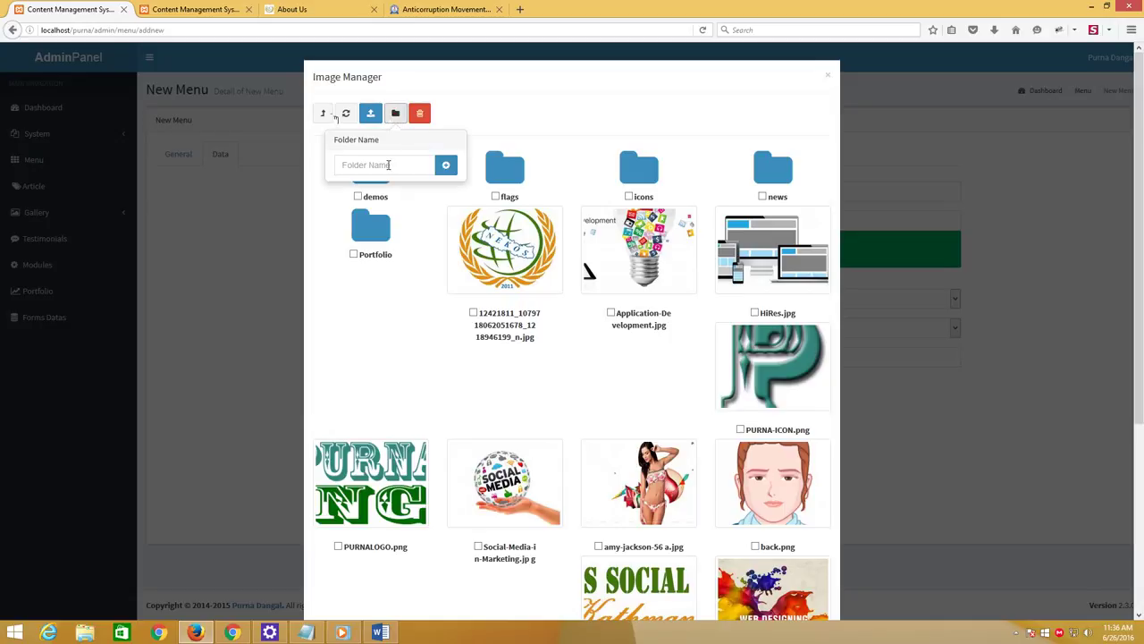
pyautogui.click(387, 164)
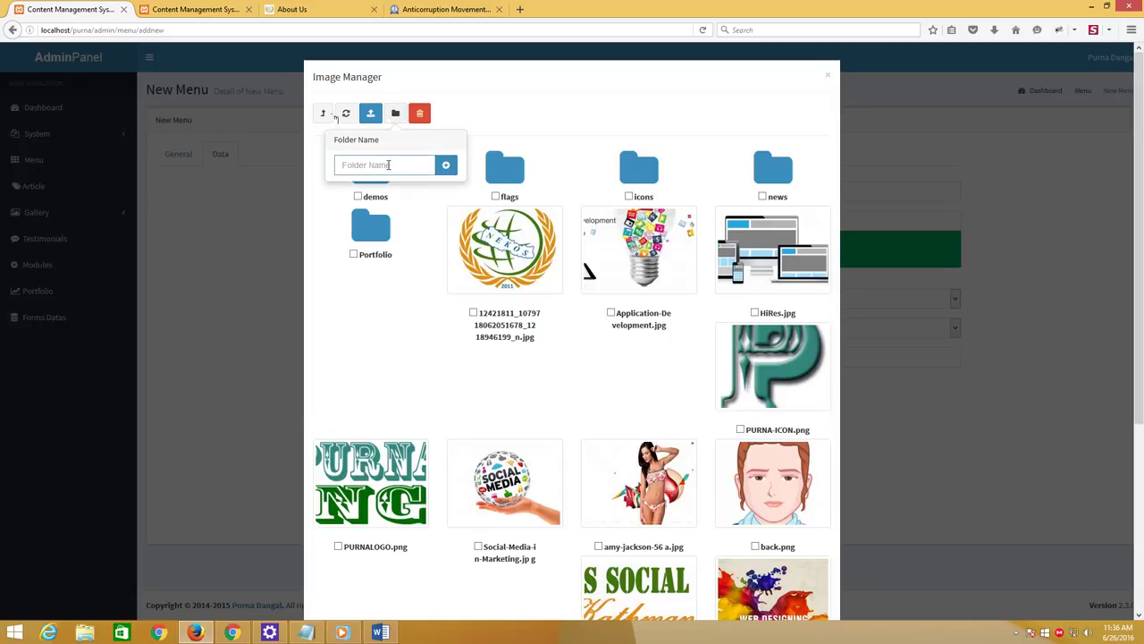
pyautogui.write('Articles')
pyautogui.click(446, 165)
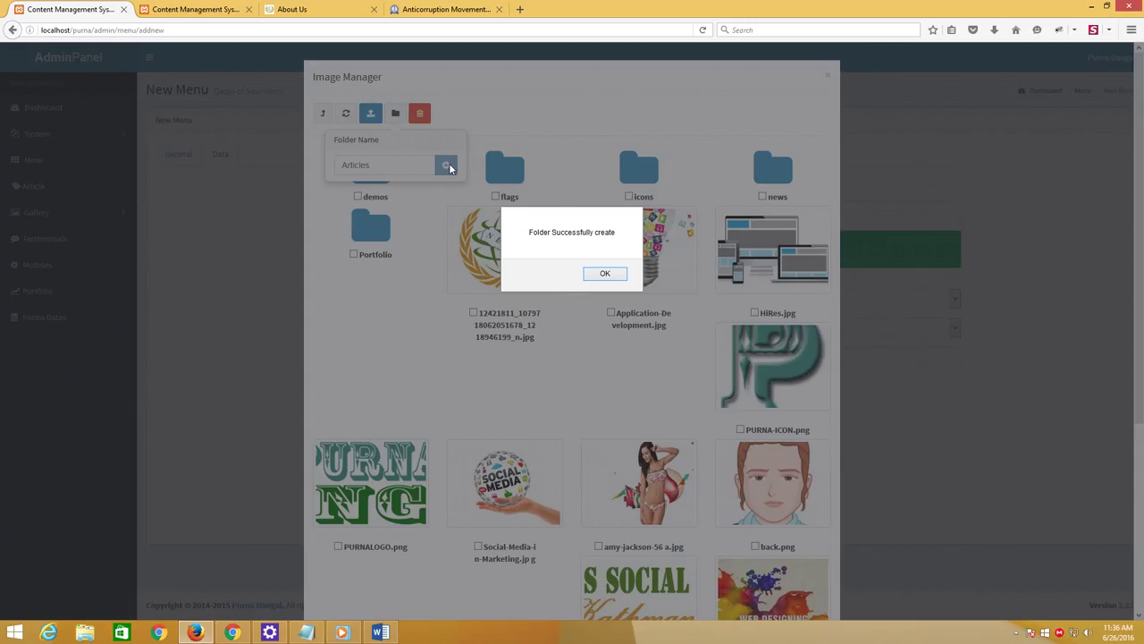
pyautogui.click(602, 273)
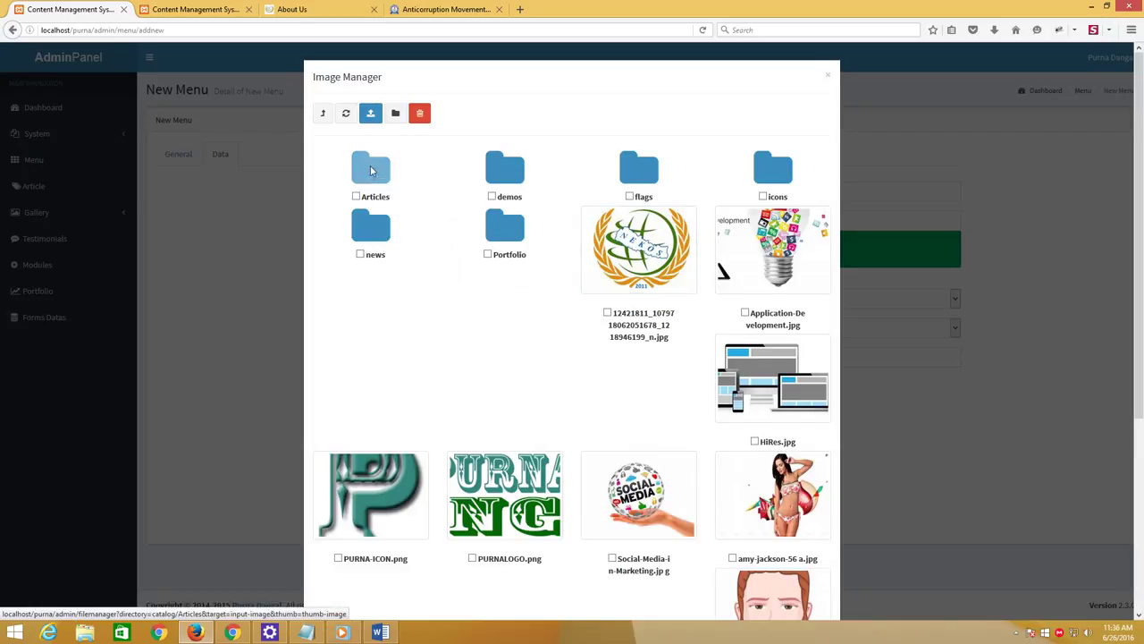
pyautogui.click(373, 170)
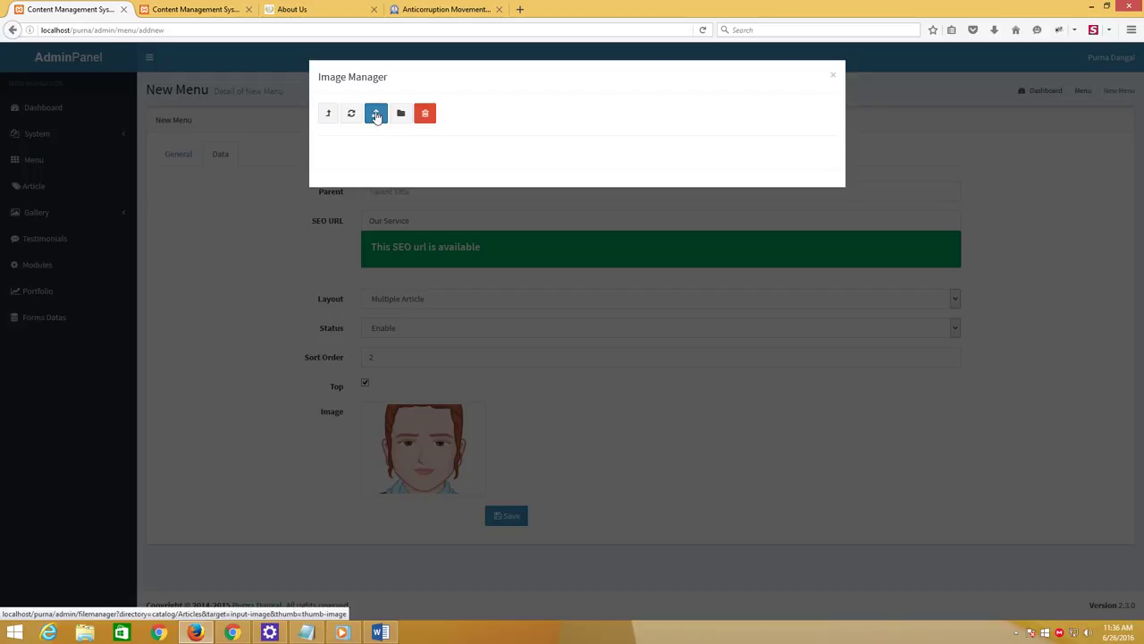
pyautogui.click(375, 114)
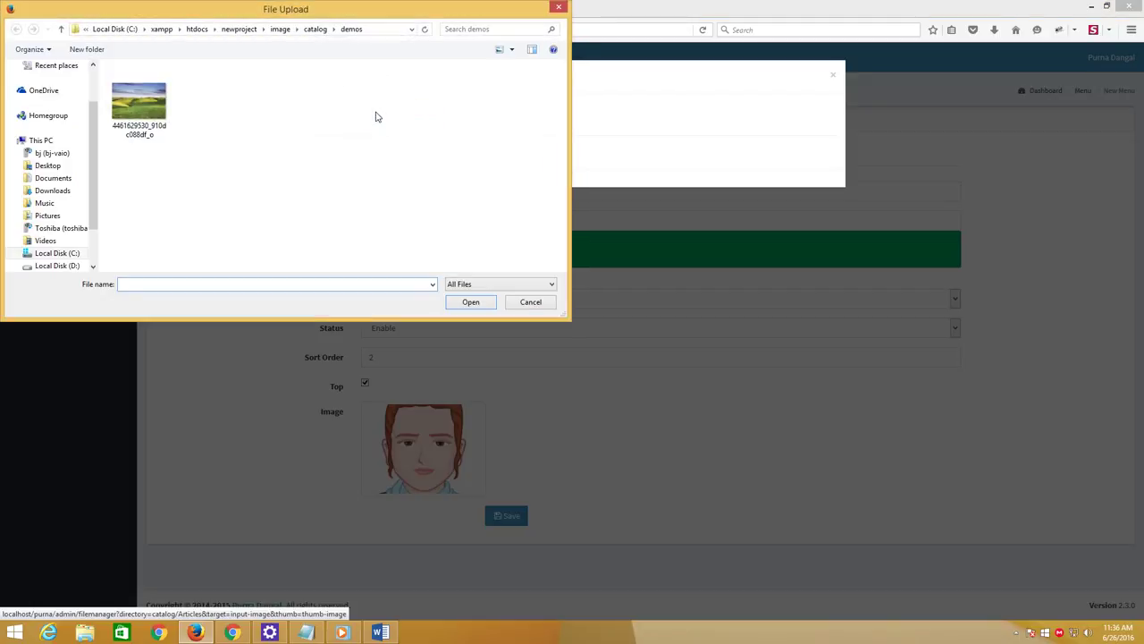
pyautogui.click(139, 112)
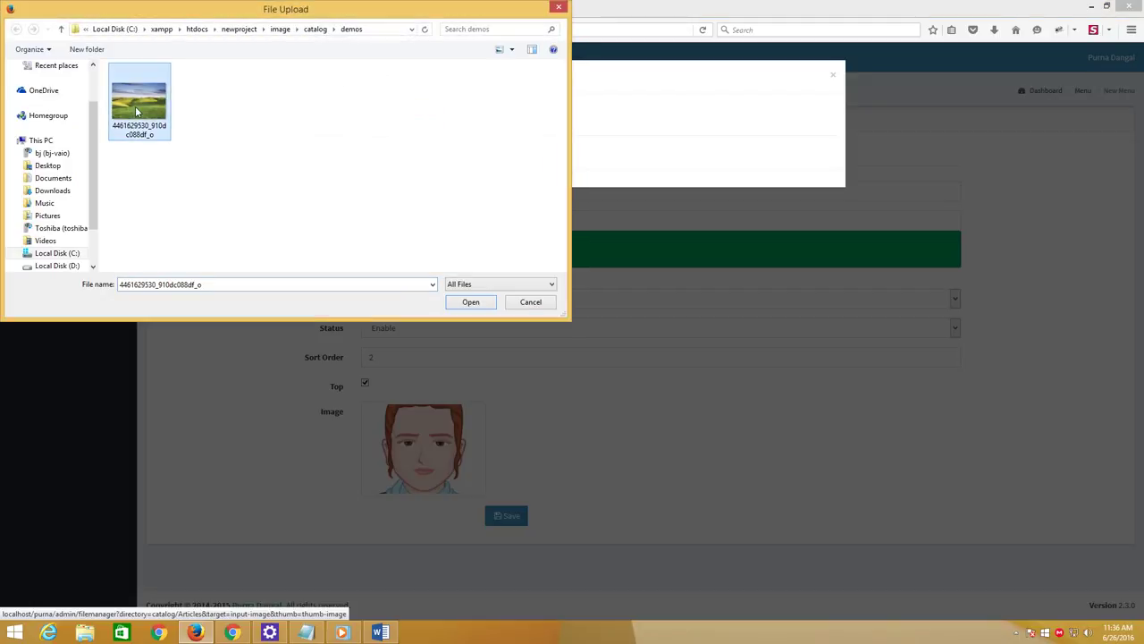
pyautogui.click(474, 302)
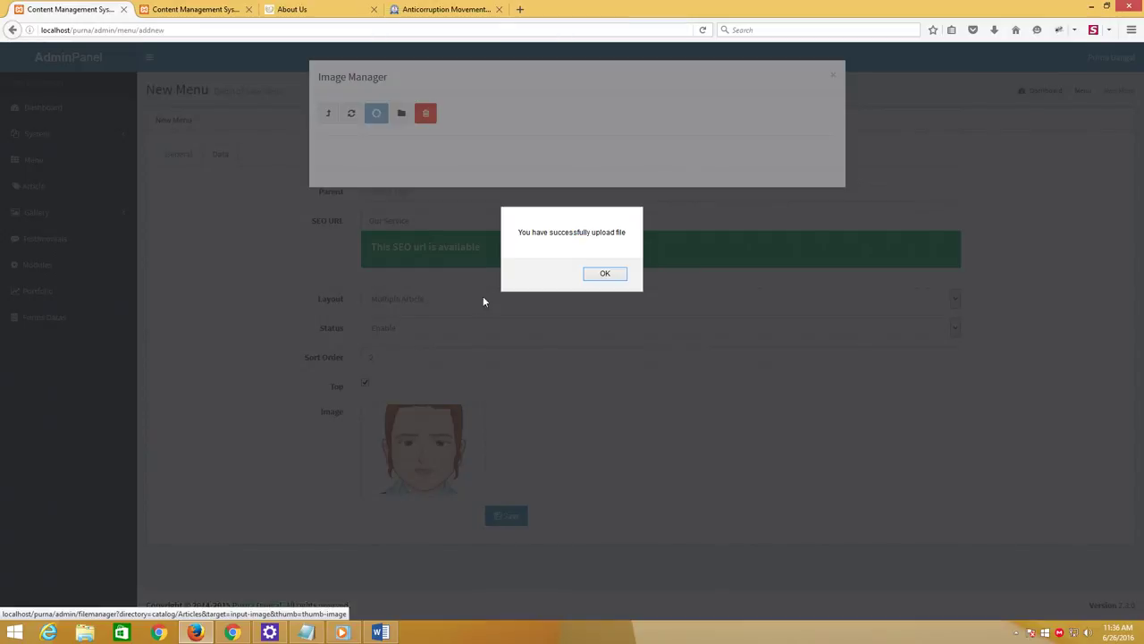
pyautogui.click(600, 275)
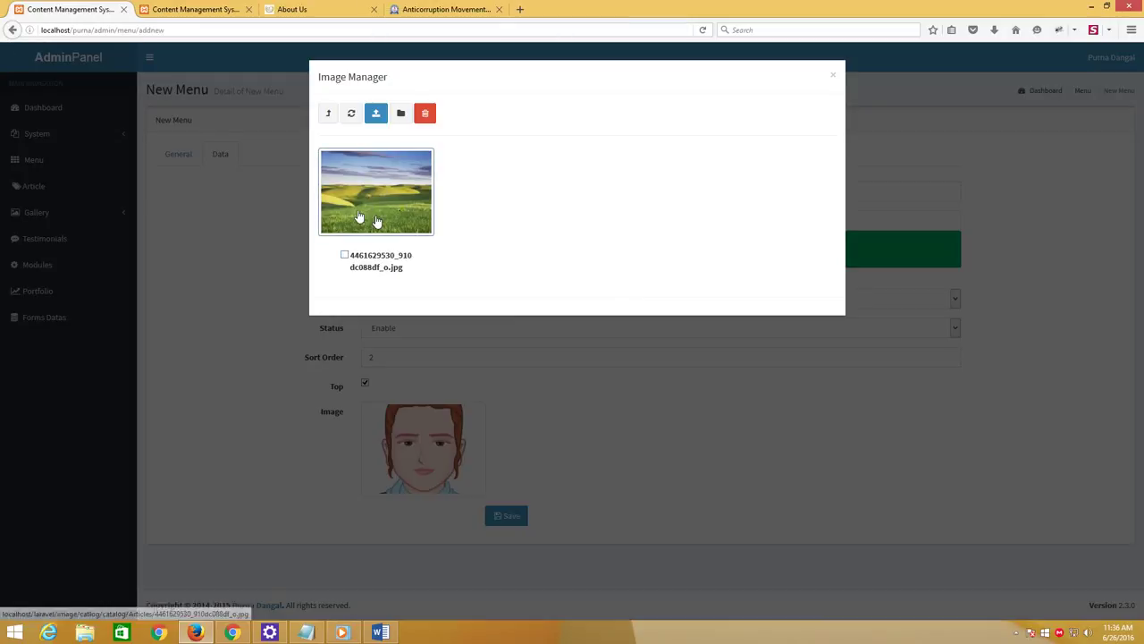
pyautogui.click(358, 217)
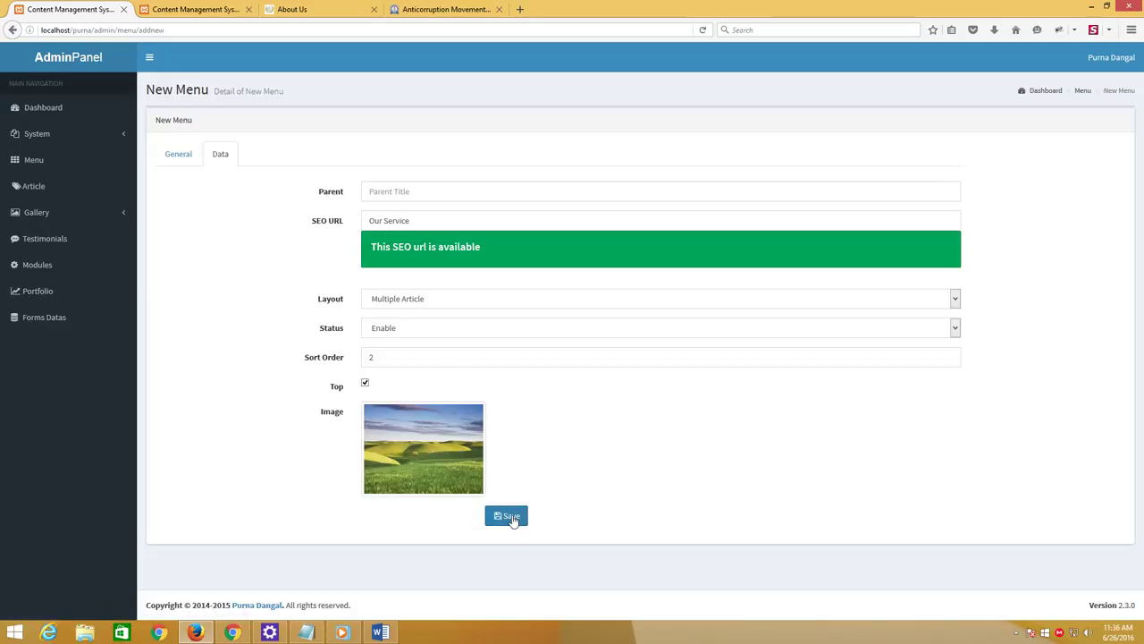
pyautogui.click(513, 520)
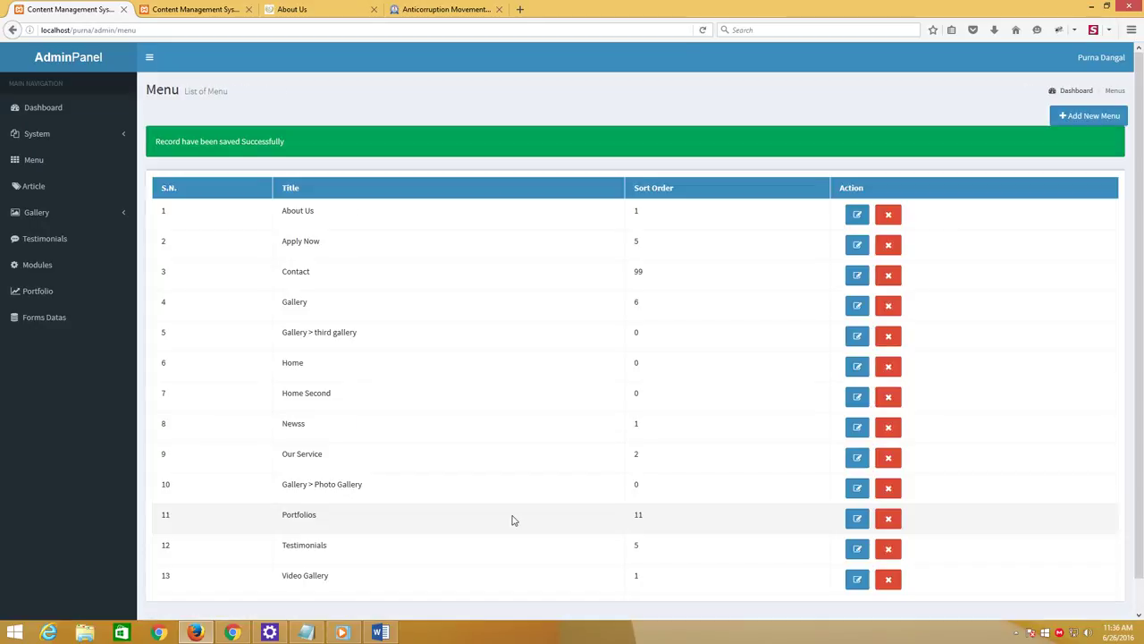
# Reload the public site and open the new Our Service link from its top navigation
pyautogui.click(304, 9)
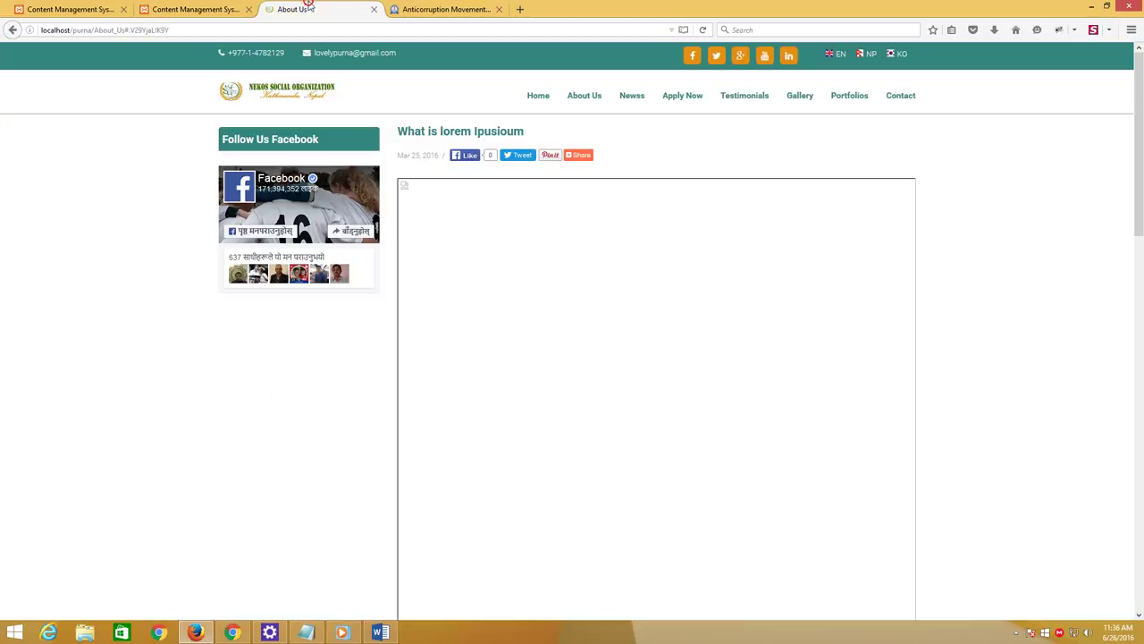
pyautogui.click(705, 31)
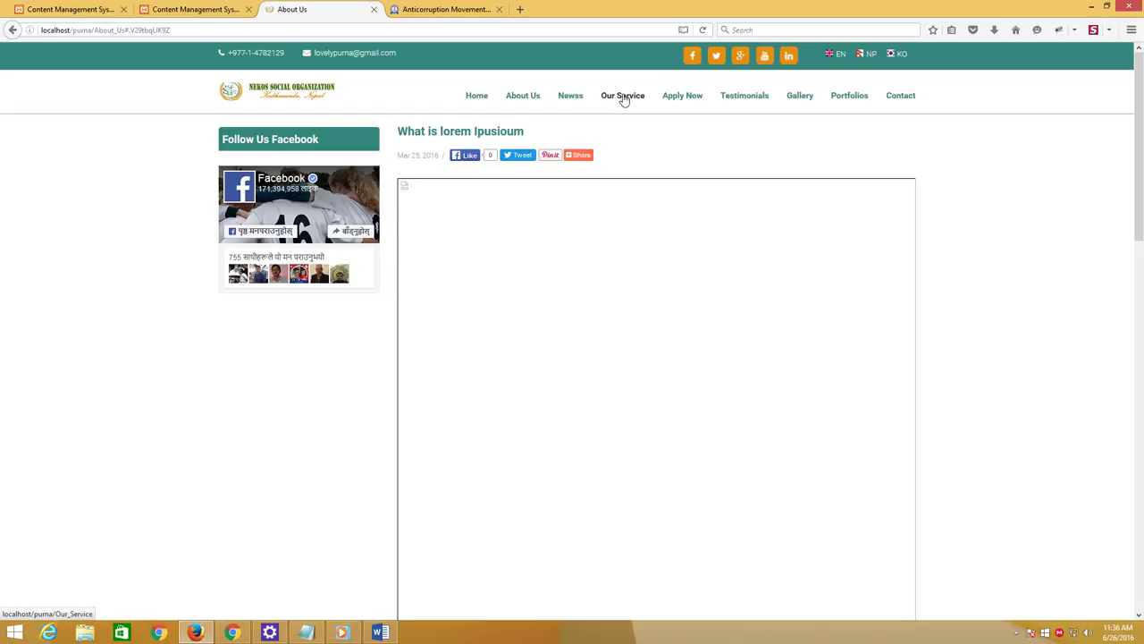
pyautogui.click(623, 97)
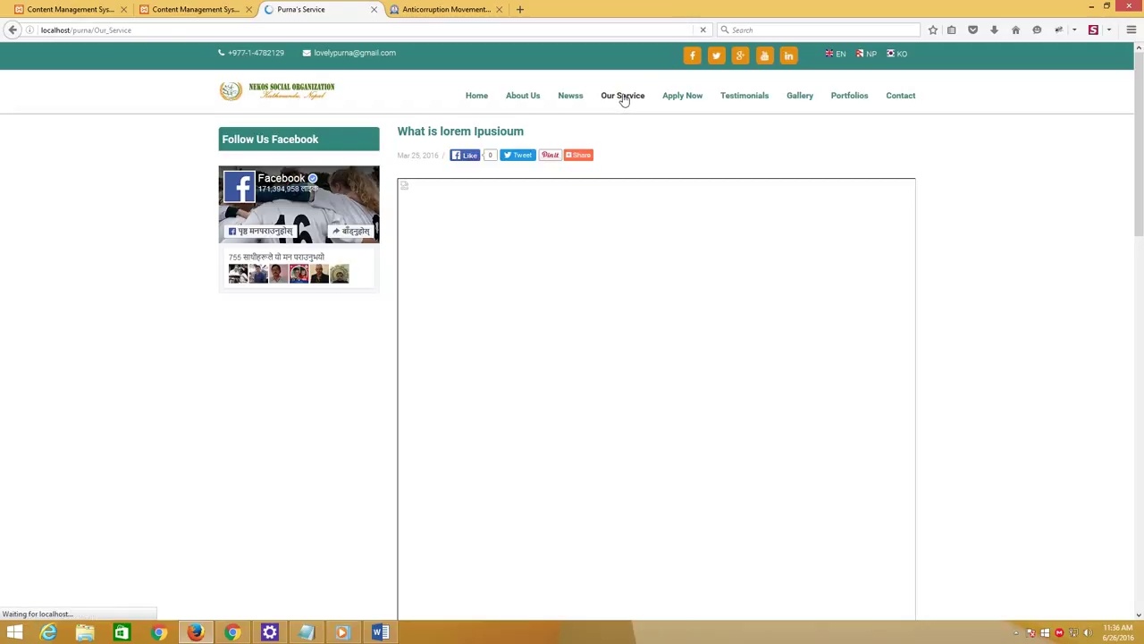
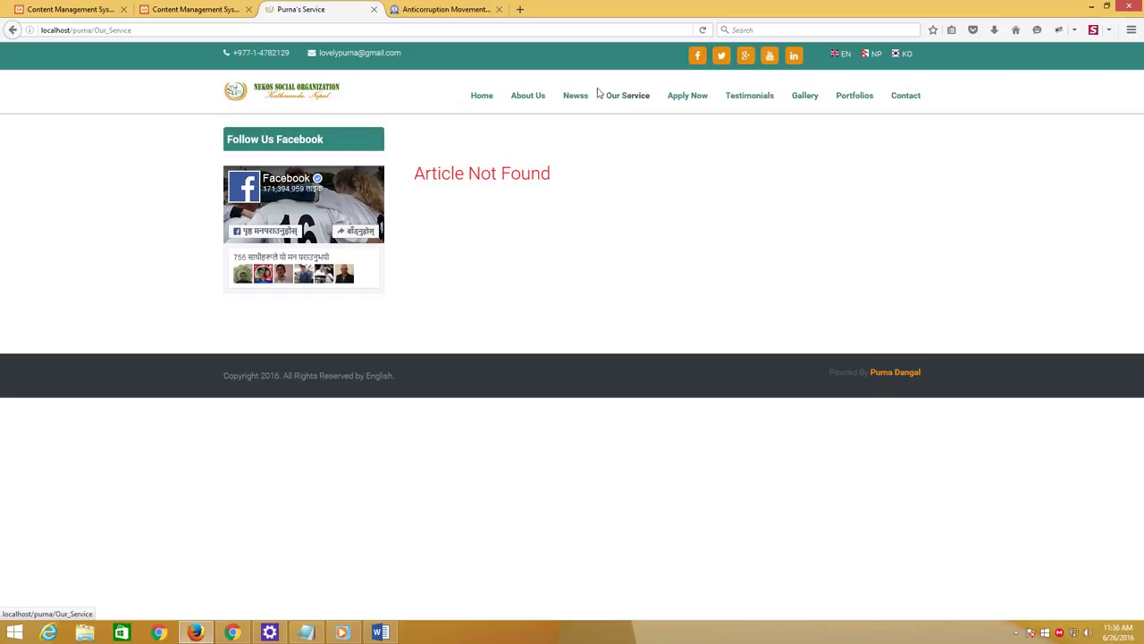
# Open the Our Service menu's edit form and check its Meta Title 'Purna's Service' against the live page
pyautogui.click(89, 9)
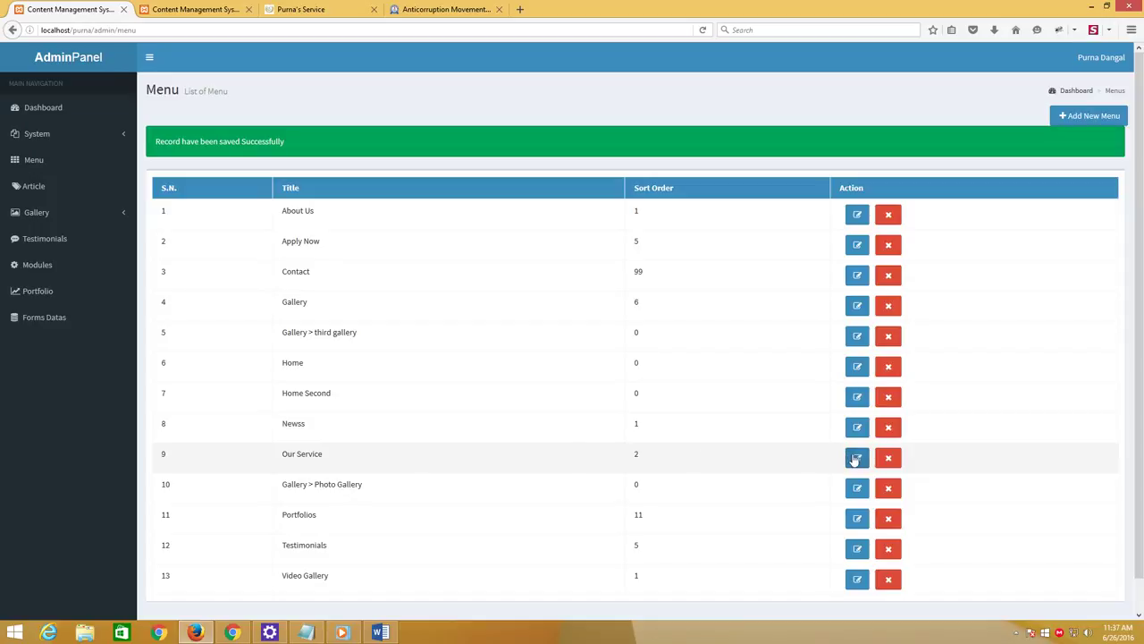
pyautogui.click(856, 459)
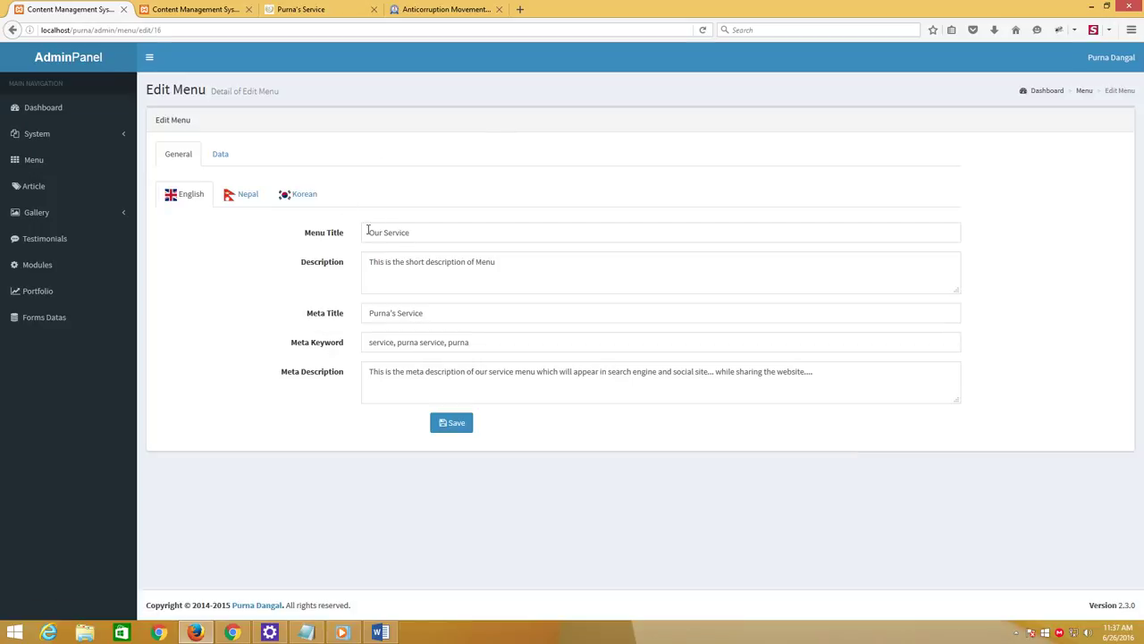
pyautogui.moveTo(369, 315); pyautogui.dragTo(430, 310)
pyautogui.click(372, 311)
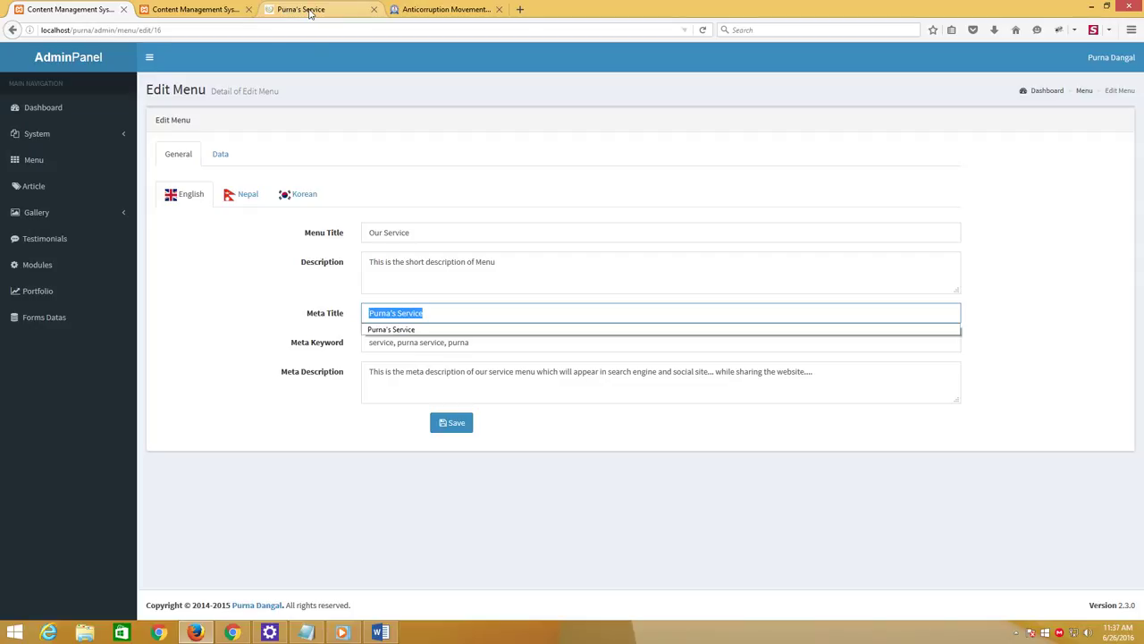
pyautogui.click(287, 10)
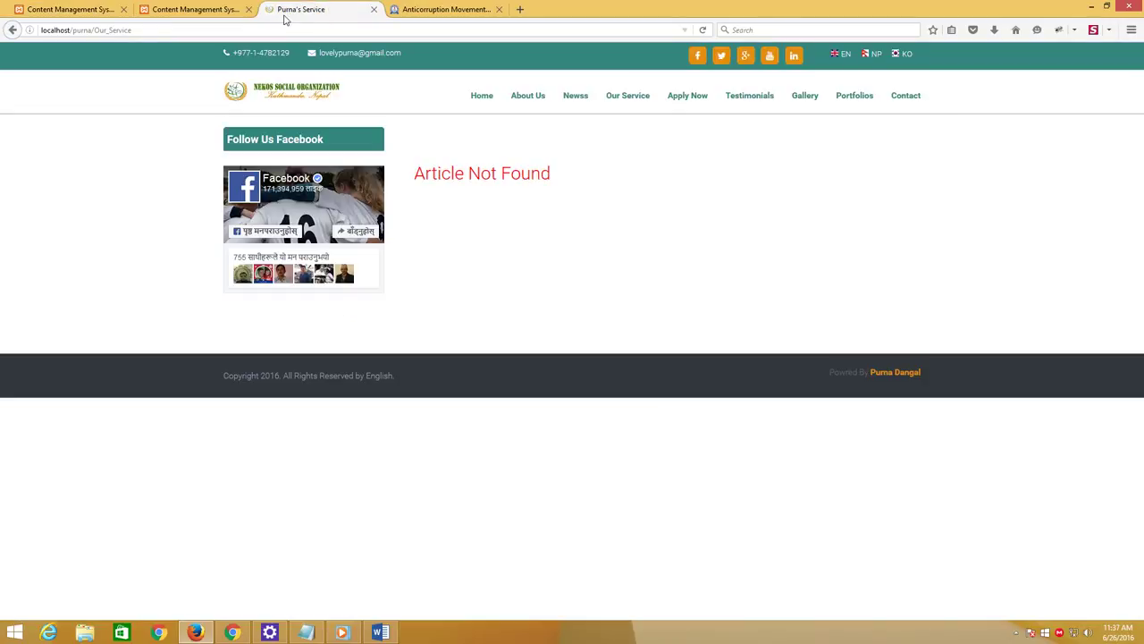
pyautogui.click(85, 12)
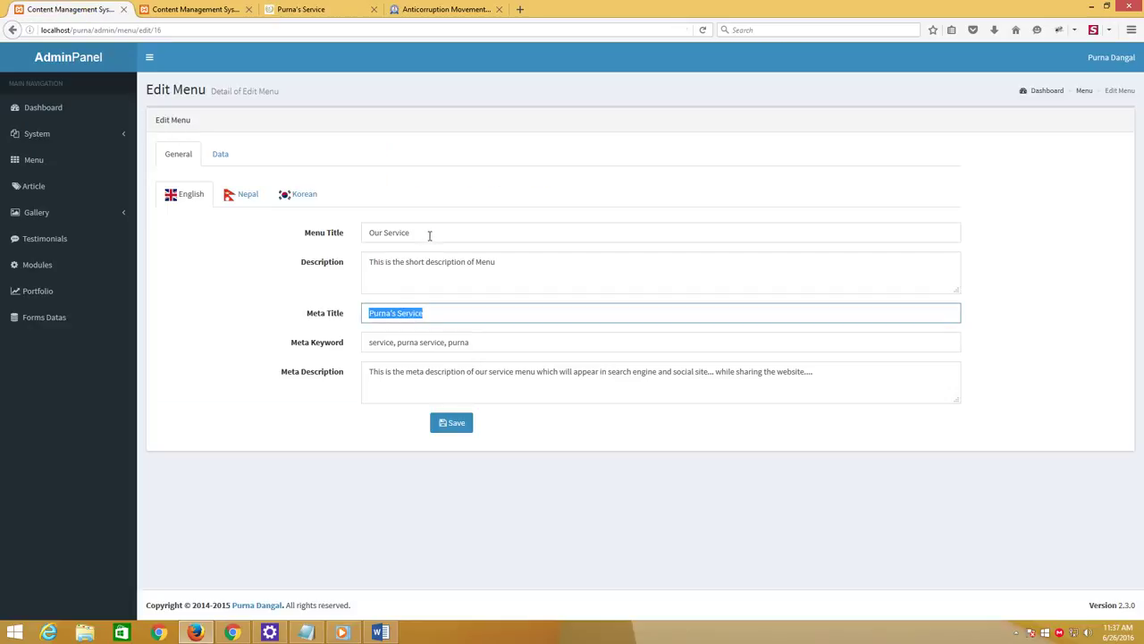
# Compare the Menu Title and Meta Description with the live Our Service page, then start a new tab
pyautogui.moveTo(429, 235); pyautogui.dragTo(359, 229)
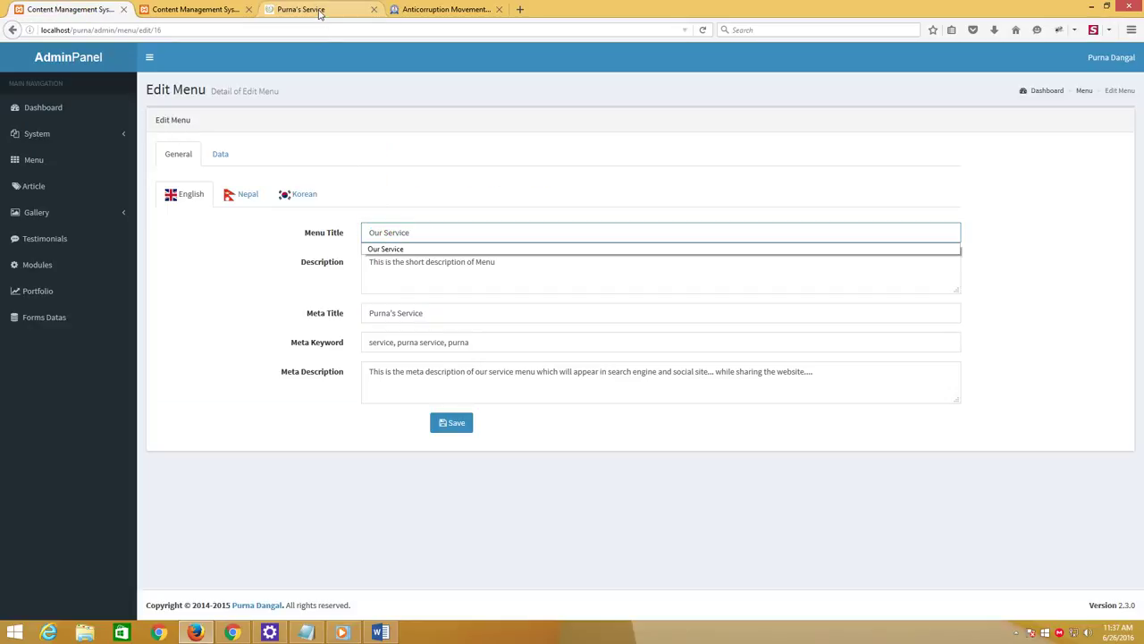
pyautogui.click(322, 11)
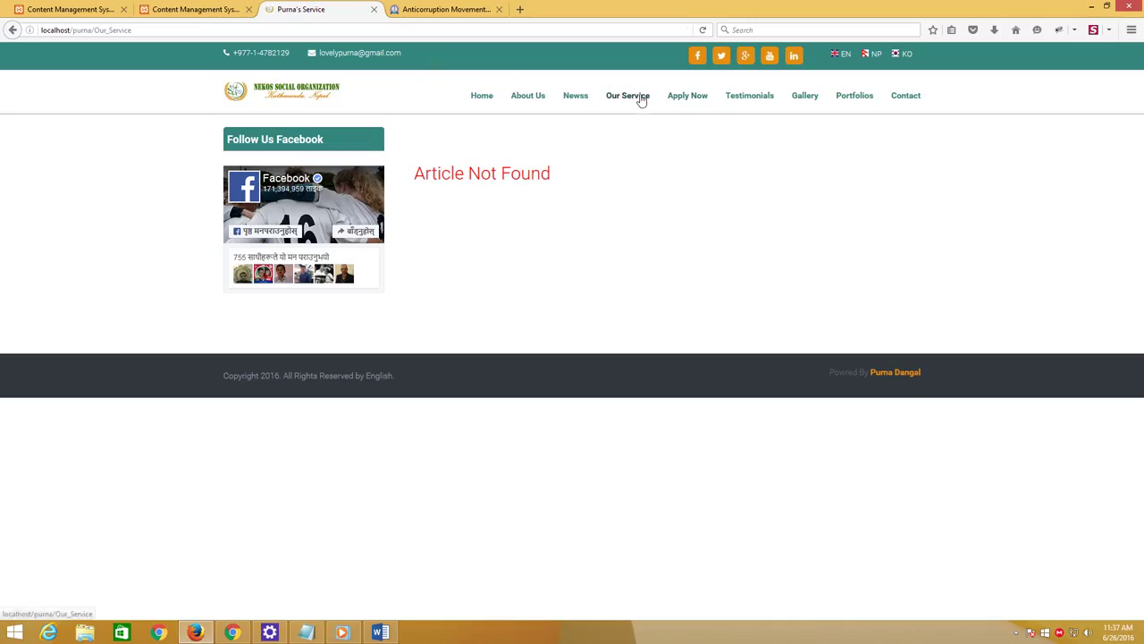
pyautogui.click(89, 9)
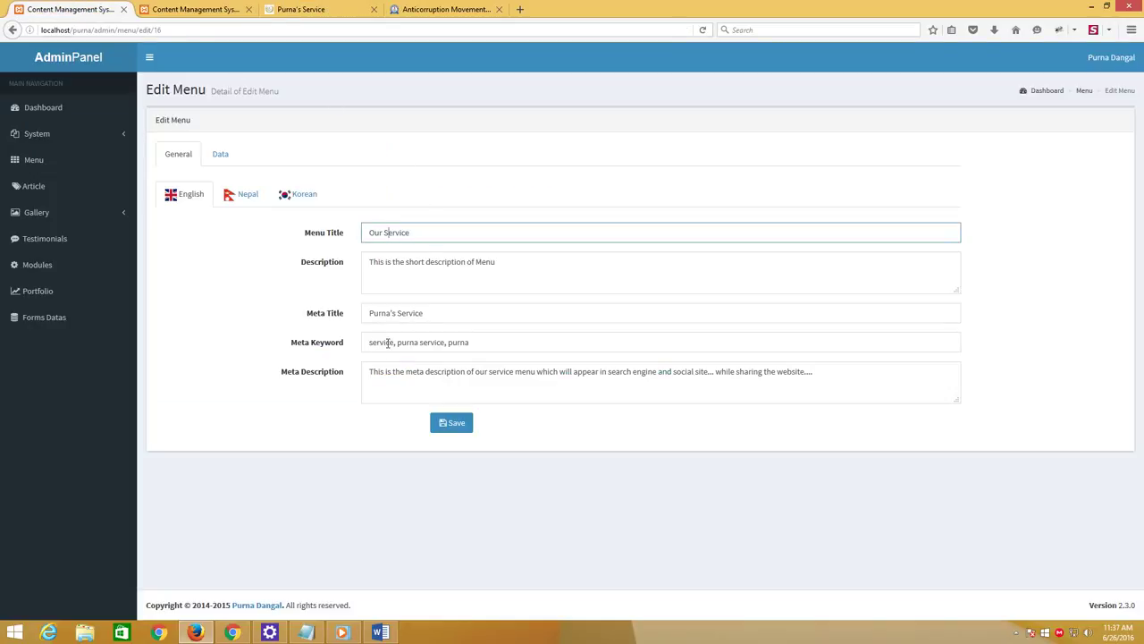
pyautogui.moveTo(368, 369); pyautogui.dragTo(826, 369)
pyautogui.click(827, 371)
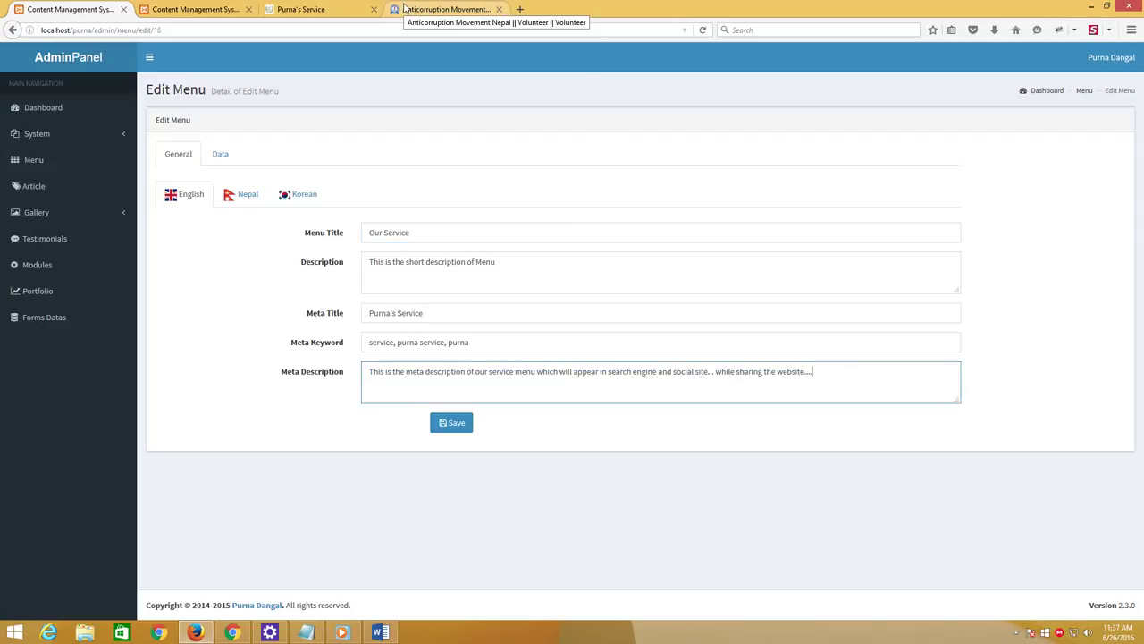
pyautogui.click(301, 9)
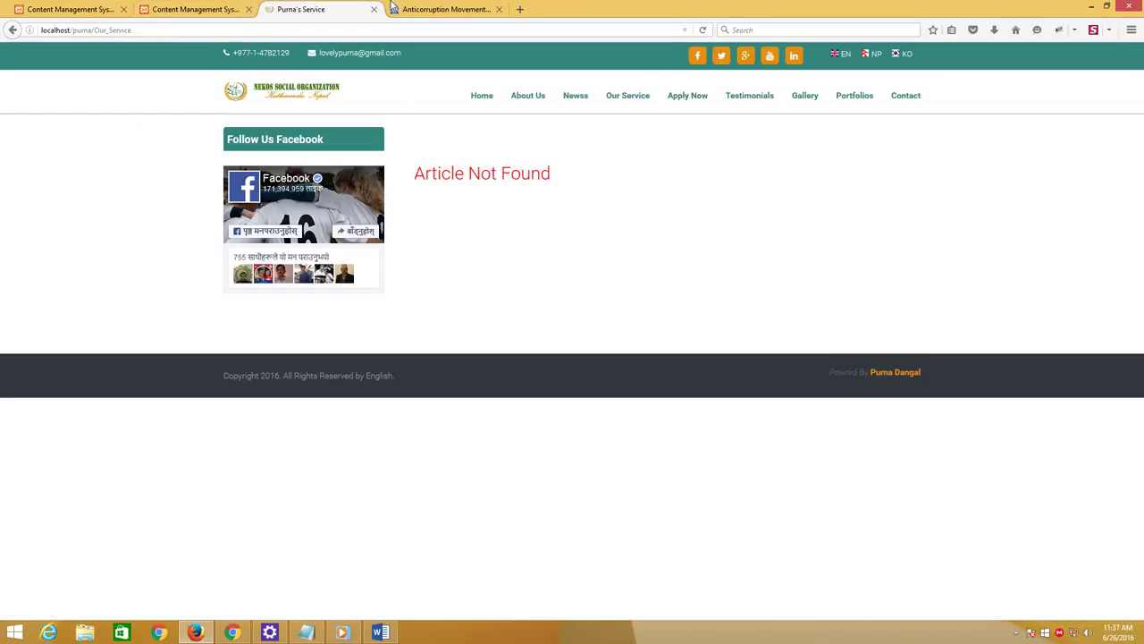
pyautogui.click(520, 9)
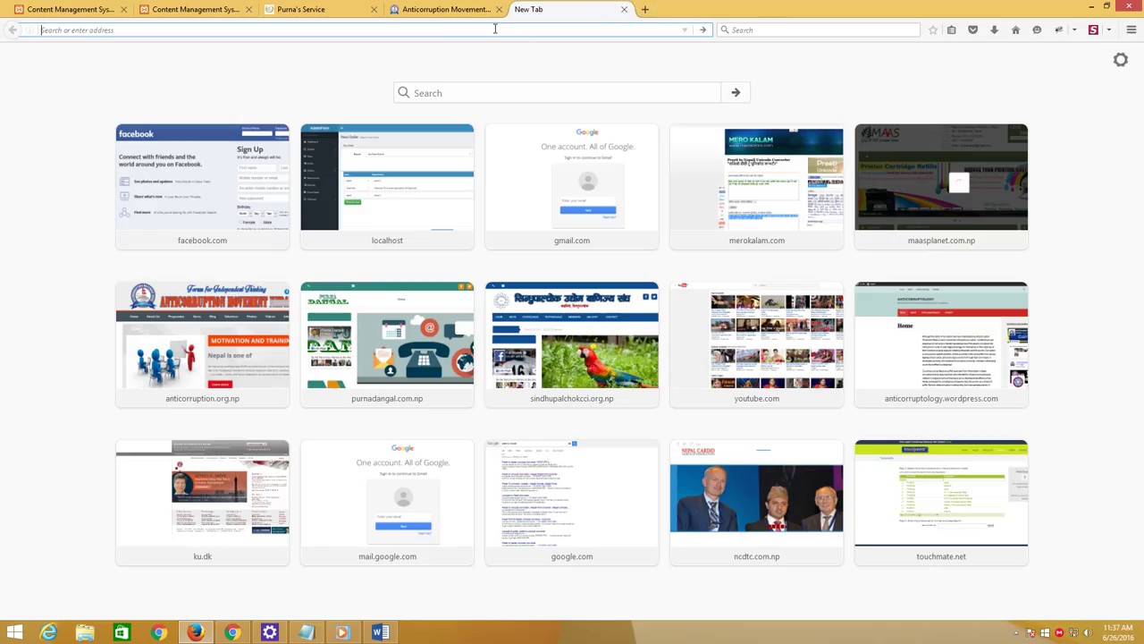
# Load purnadangal.com.np/admin in the new tab
pyautogui.write('purnadangal.com.np/')
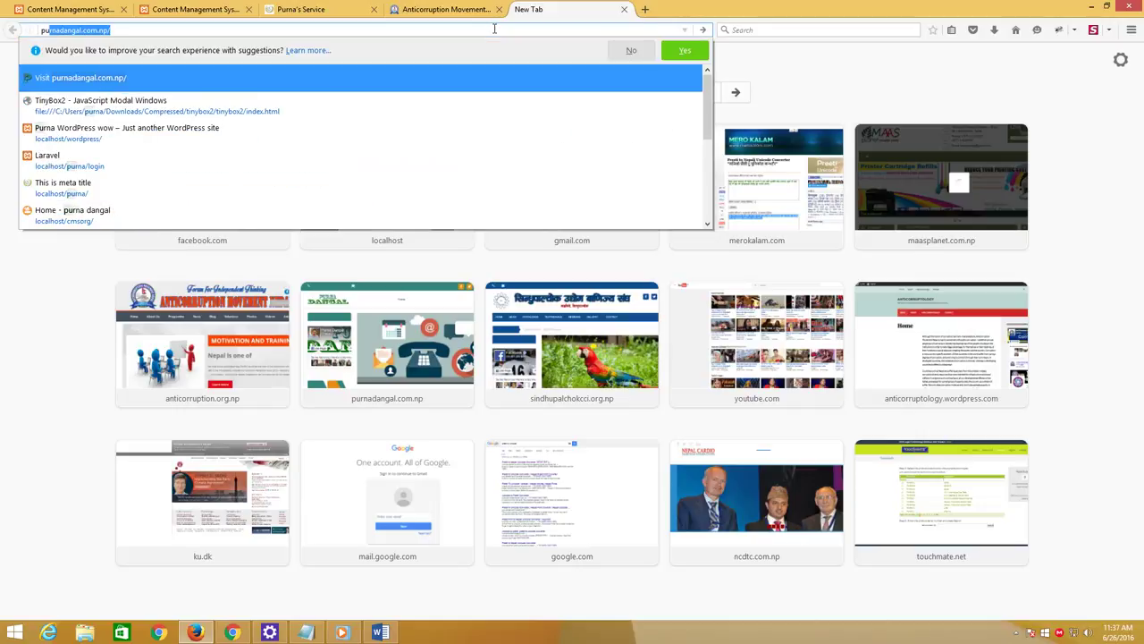
pyautogui.press('Right')
pyautogui.write('admin')
pyautogui.press('Return')
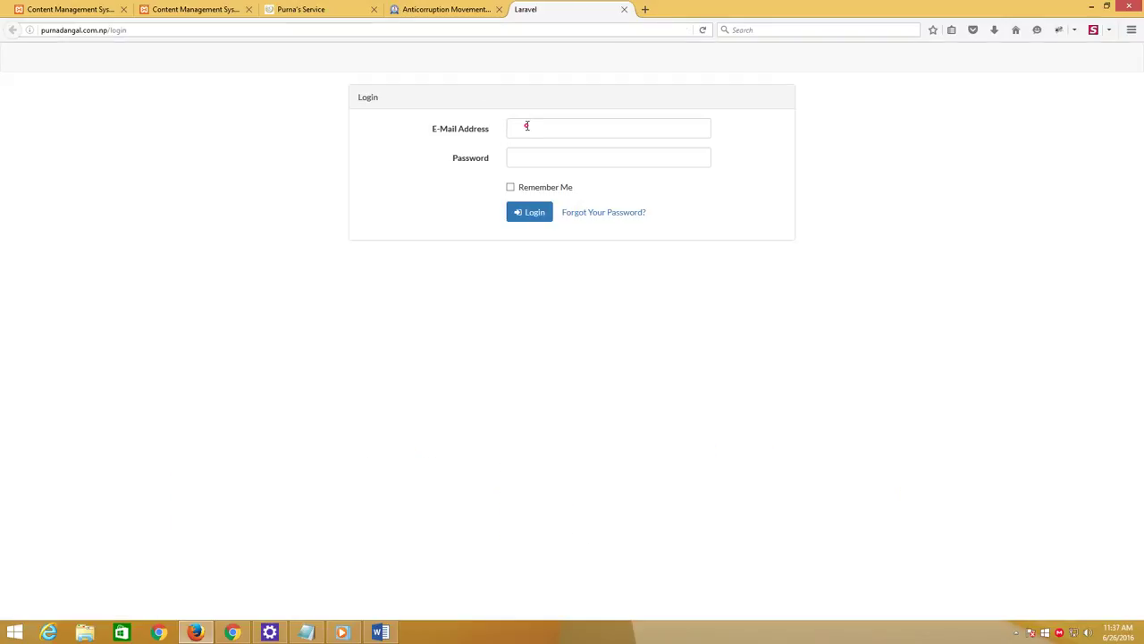
# Log in with the saved e-mail and the password, retrying after the first failed attempt
pyautogui.click(527, 131)
pyautogui.click(529, 145)
pyautogui.click(528, 158)
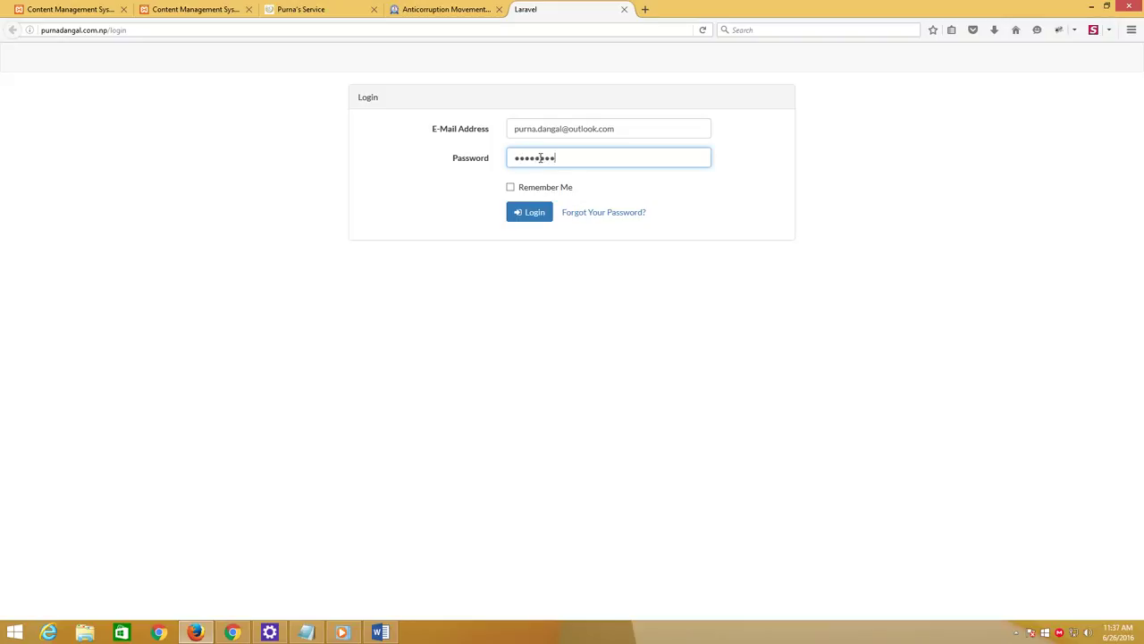
pyautogui.press('Return')
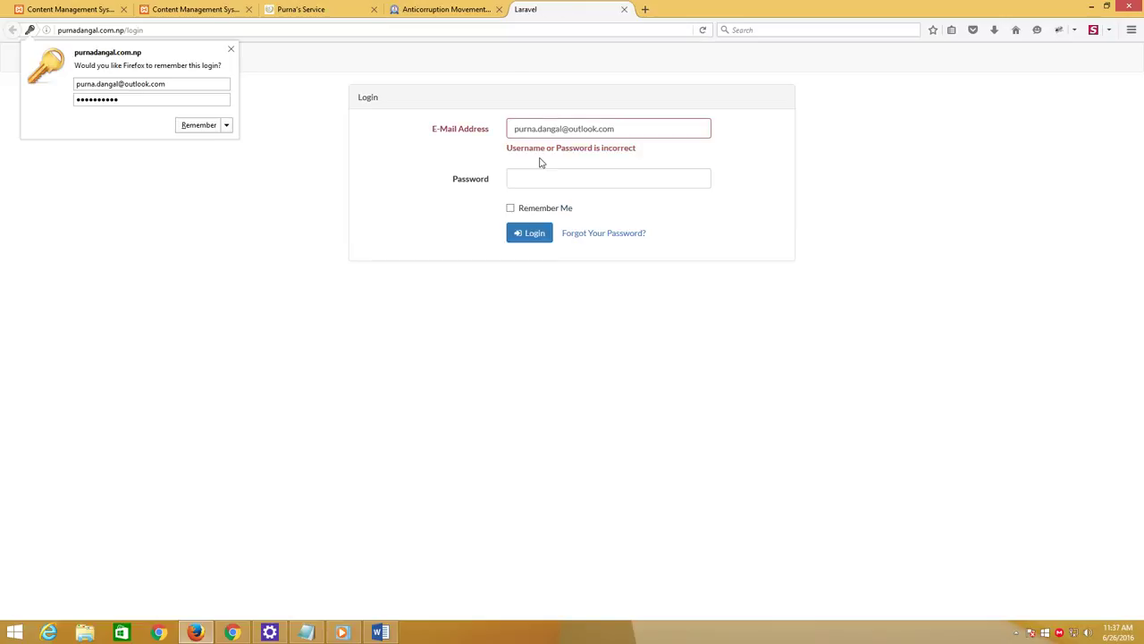
pyautogui.click(535, 182)
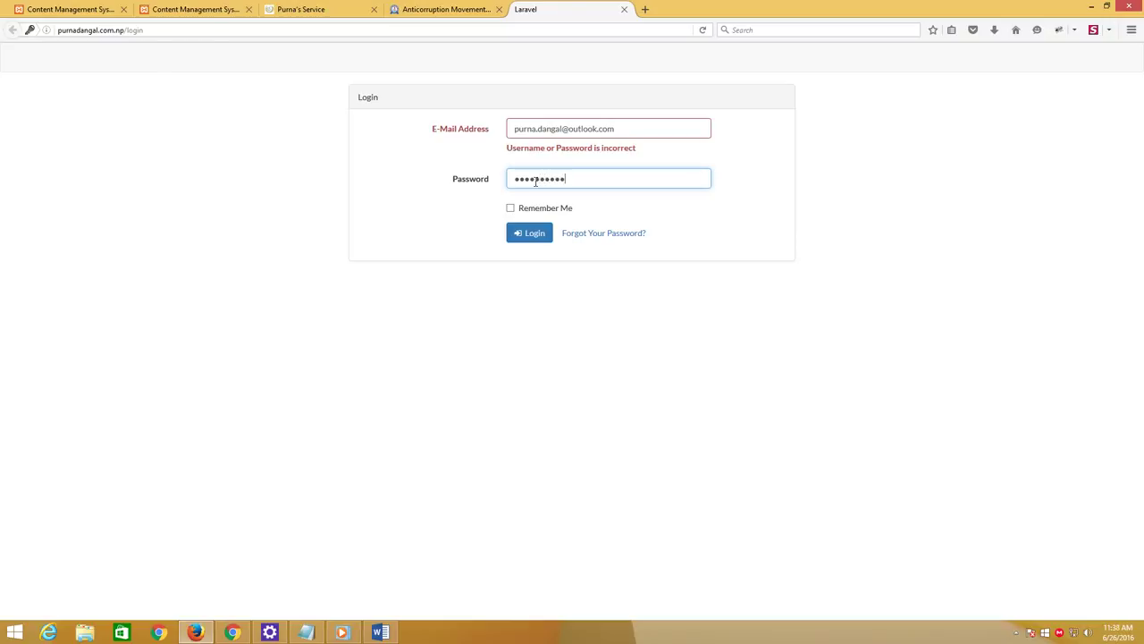
pyautogui.press('Return')
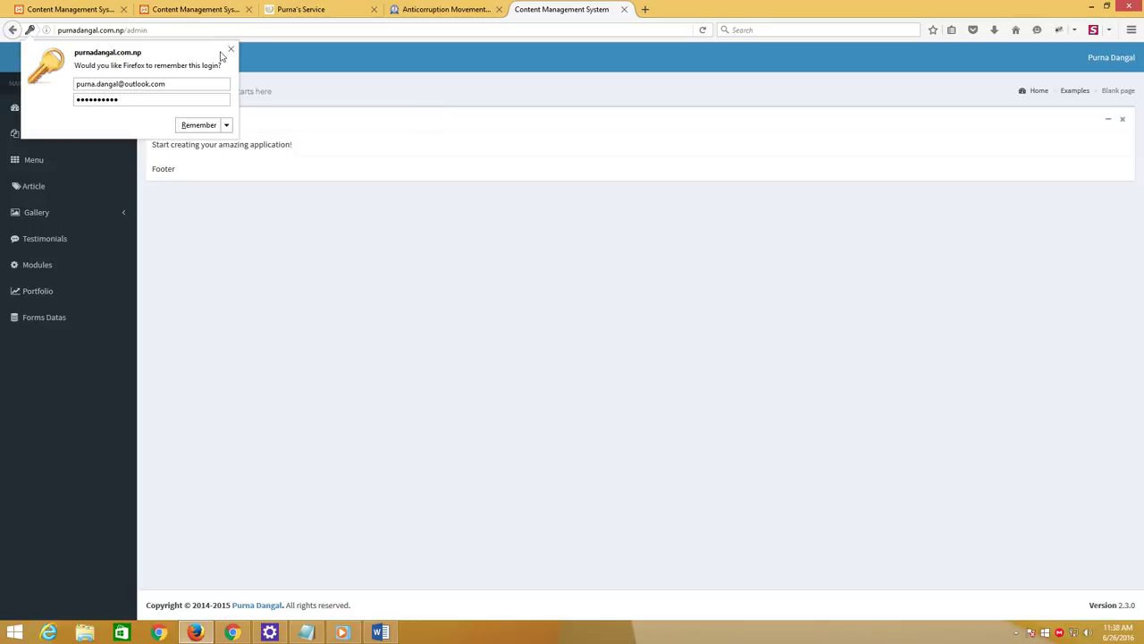
pyautogui.click(228, 50)
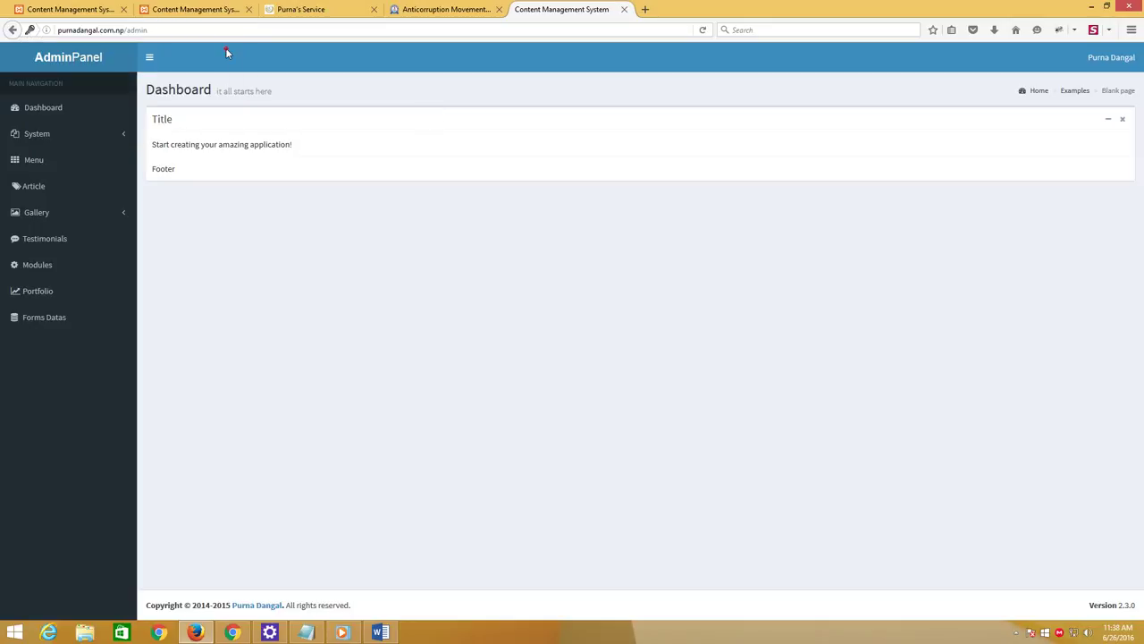
# Edit the Contact menu, replacing its Meta Description 'Contact' with 'This is the meta tag description of purna's website contact page'
pyautogui.click(40, 170)
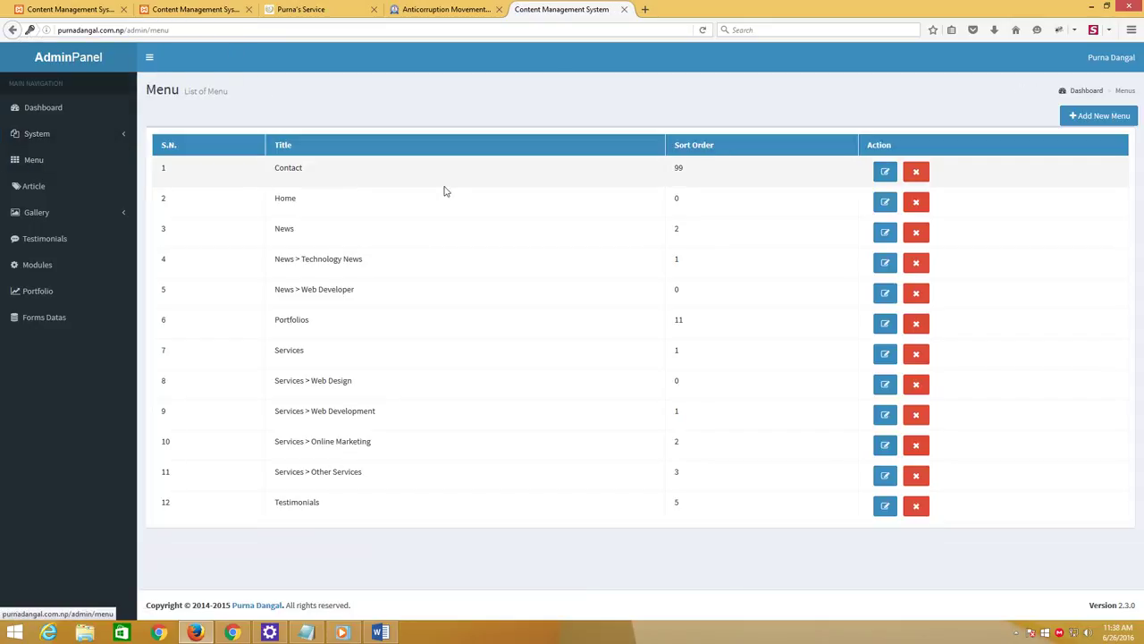
pyautogui.click(885, 174)
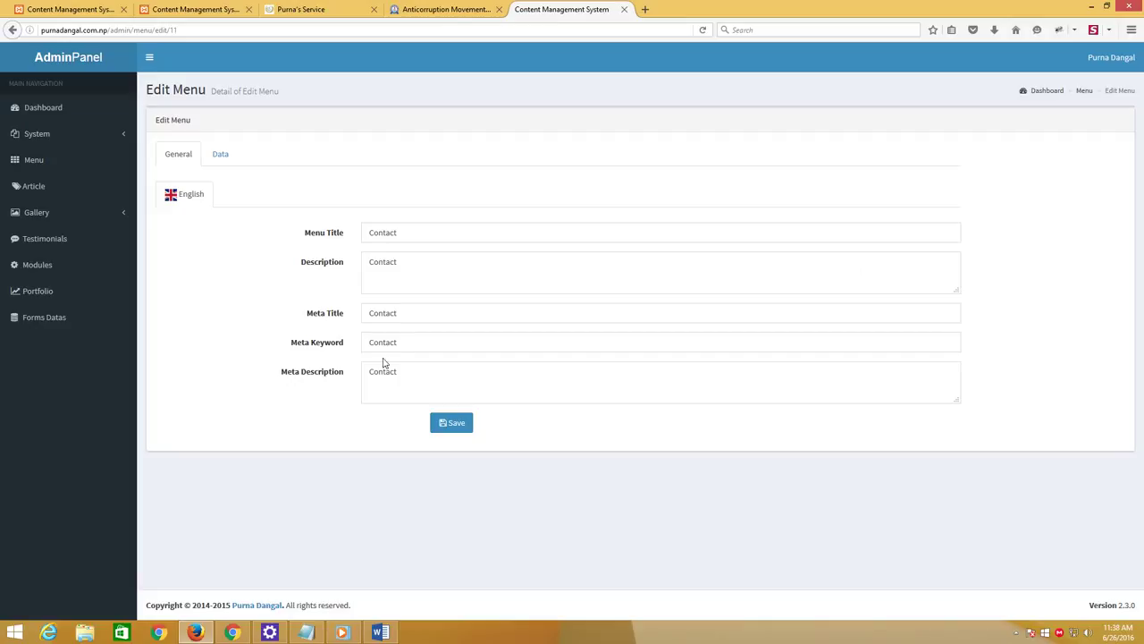
pyautogui.moveTo(366, 373); pyautogui.dragTo(434, 374)
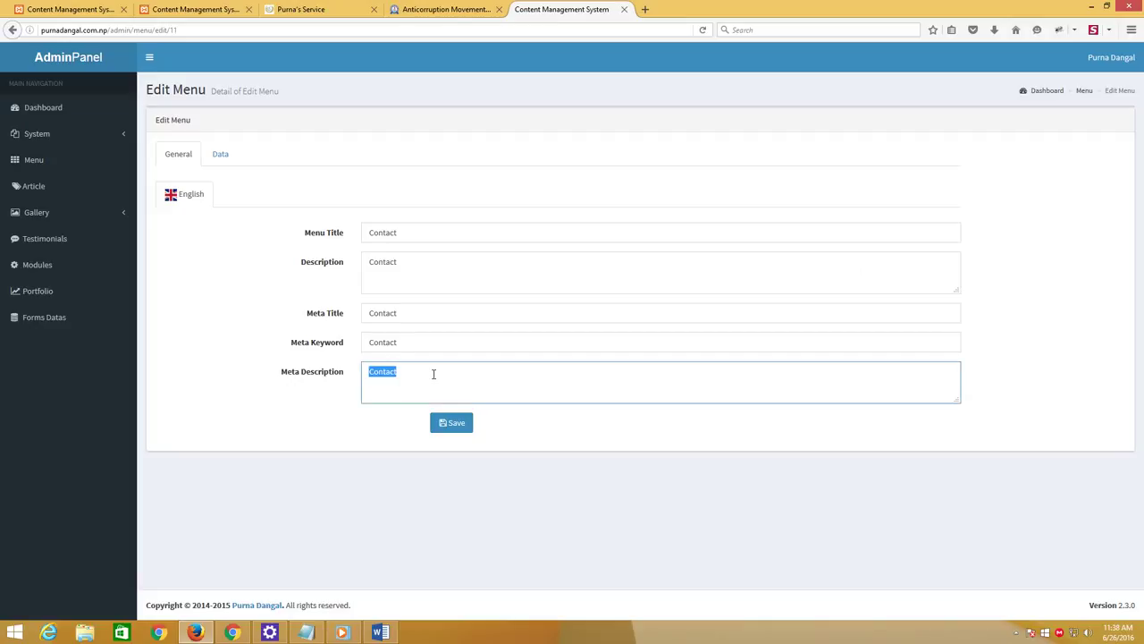
pyautogui.moveTo(364, 368); pyautogui.dragTo(436, 376)
pyautogui.write('This is the meta tag description of purna')
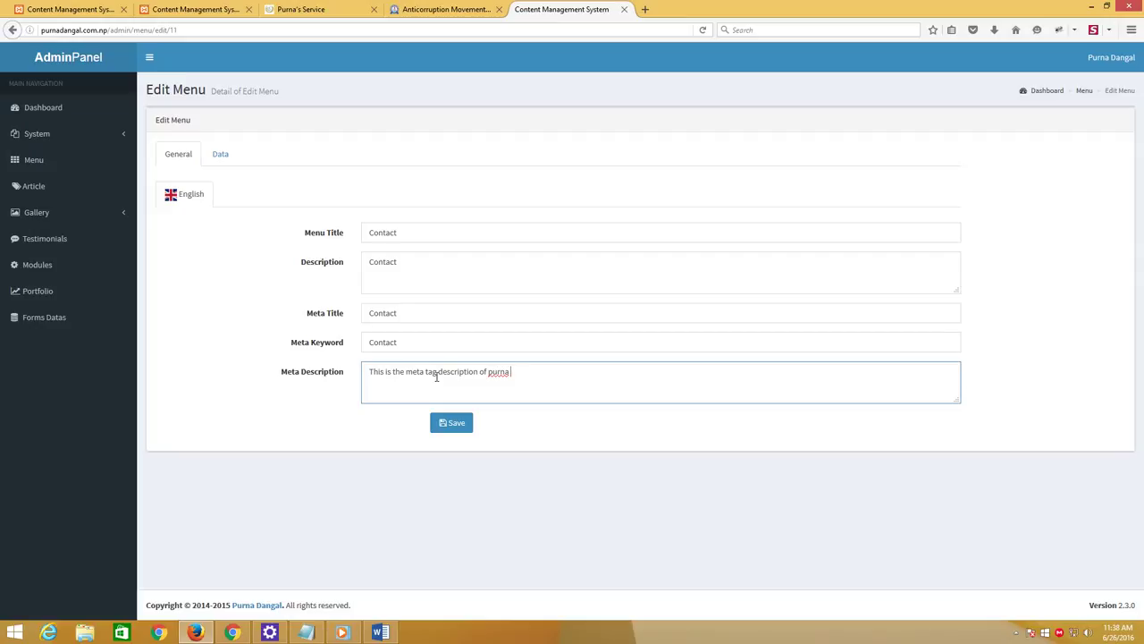
pyautogui.write('webs')
# Note 'now i am showing how how the meta description of is working....' in Notepad, then return to the Contact form
pyautogui.click(306, 632)
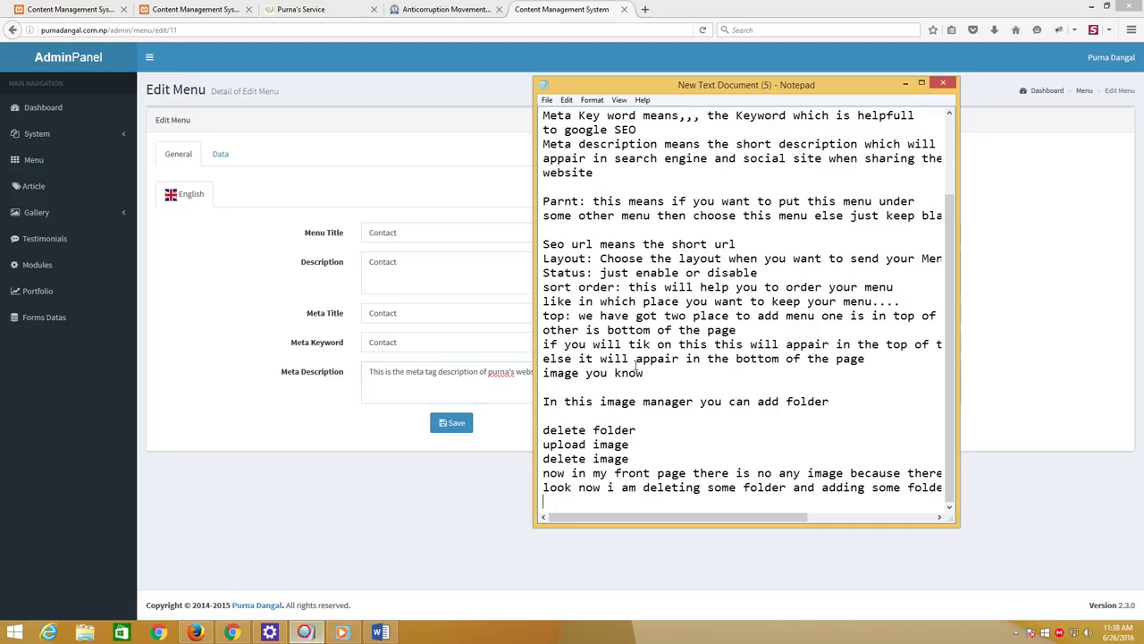
pyautogui.write('now i am showing how ')
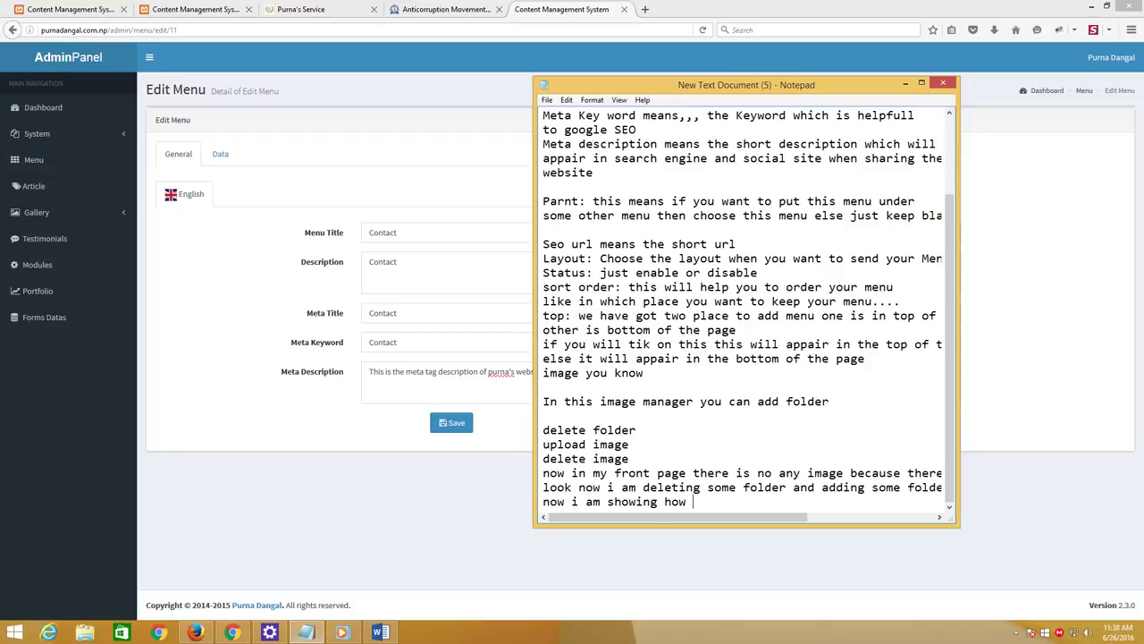
pyautogui.write('how the meta description of ')
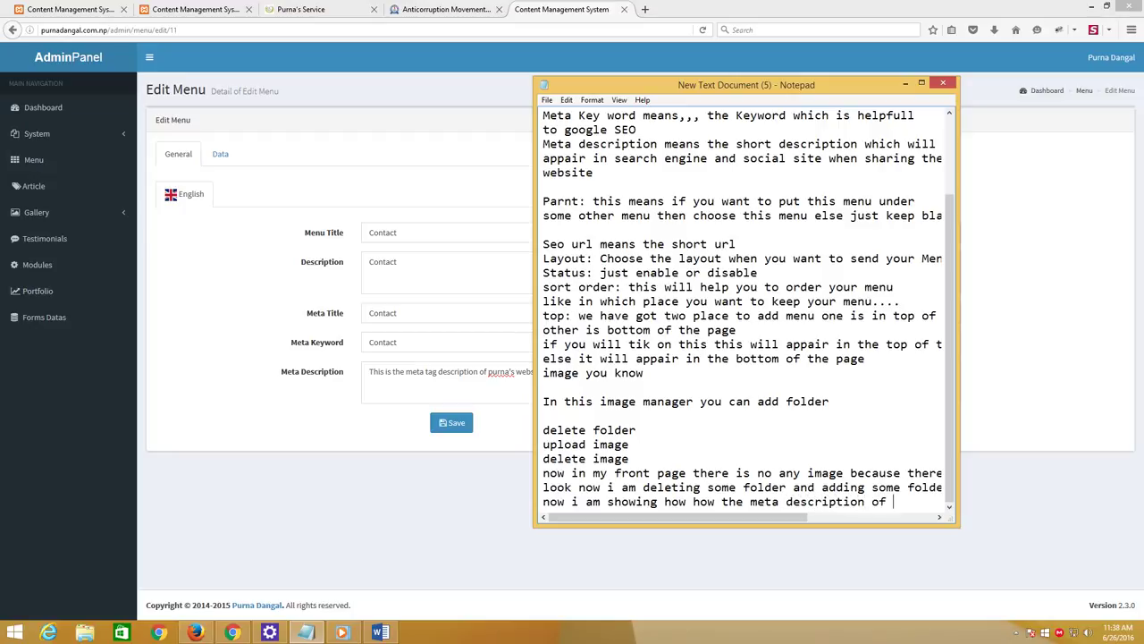
pyautogui.write('is working....')
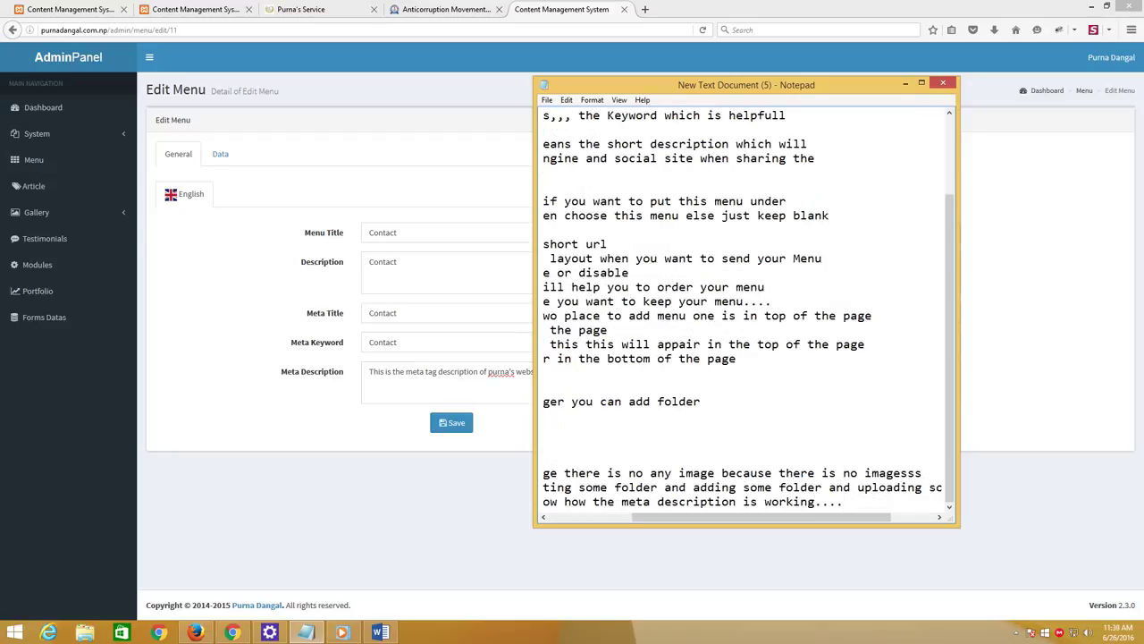
pyautogui.click(527, 377)
pyautogui.click(596, 372)
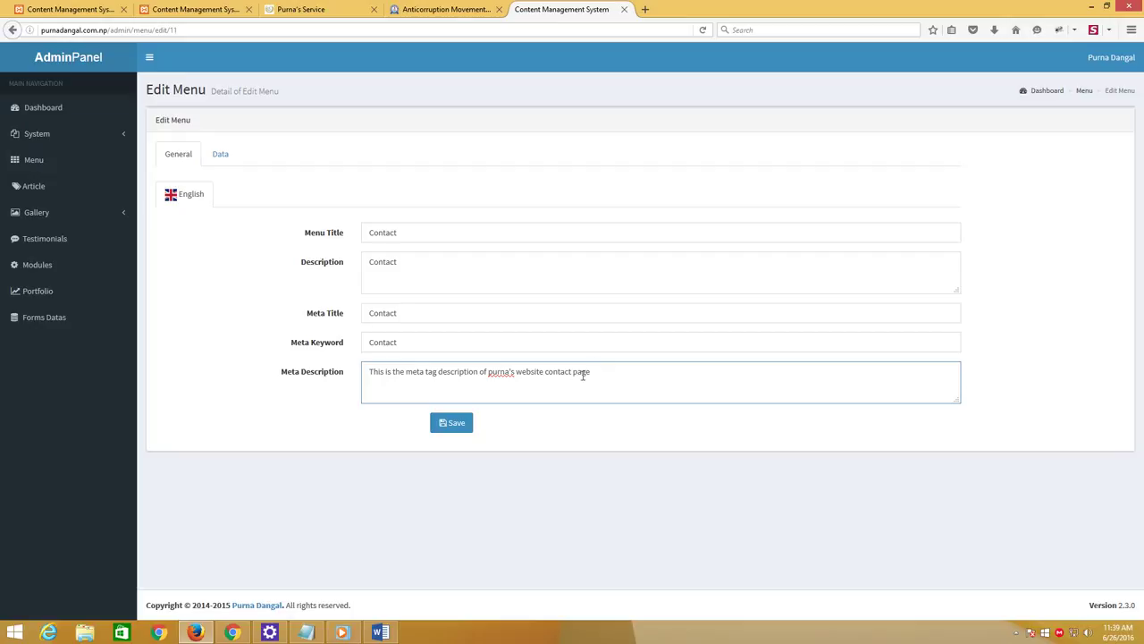
# Save the Contact menu, then open purnadangal.com.np's Contact page in a new tab and select its URL
pyautogui.click(455, 425)
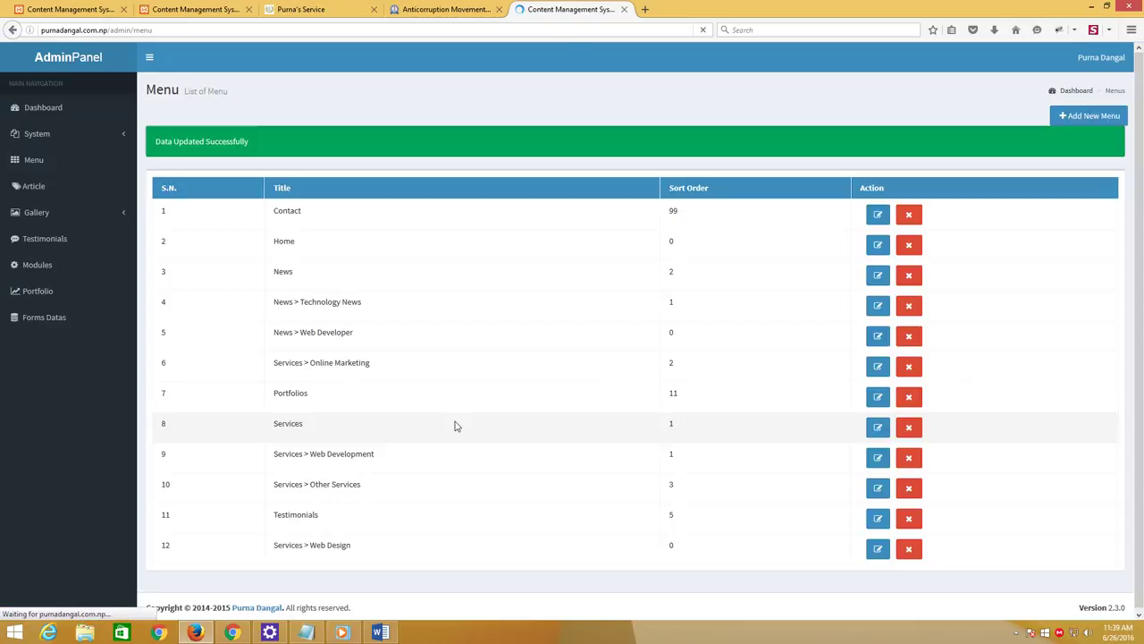
pyautogui.click(644, 9)
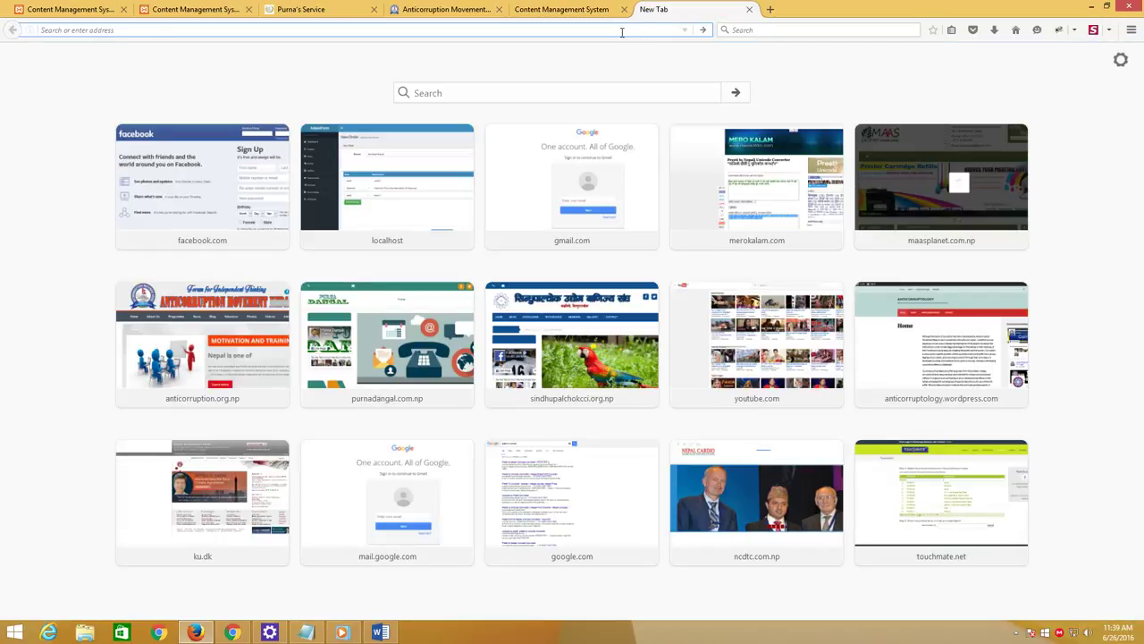
pyautogui.write('purnadangal.com.np')
pyautogui.press('Return')
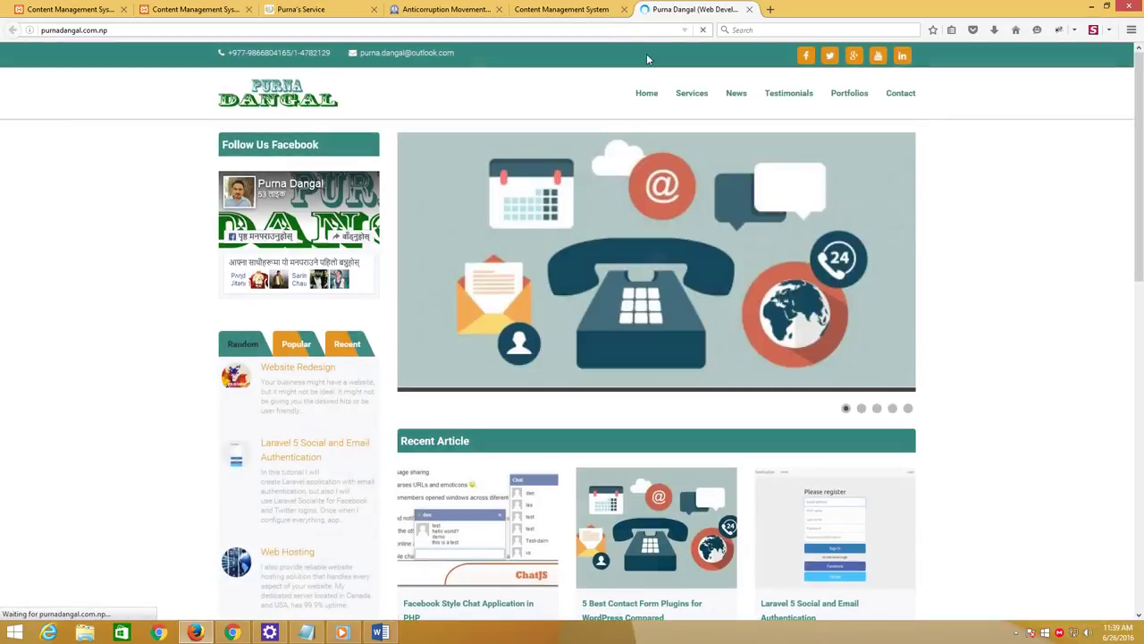
pyautogui.click(896, 95)
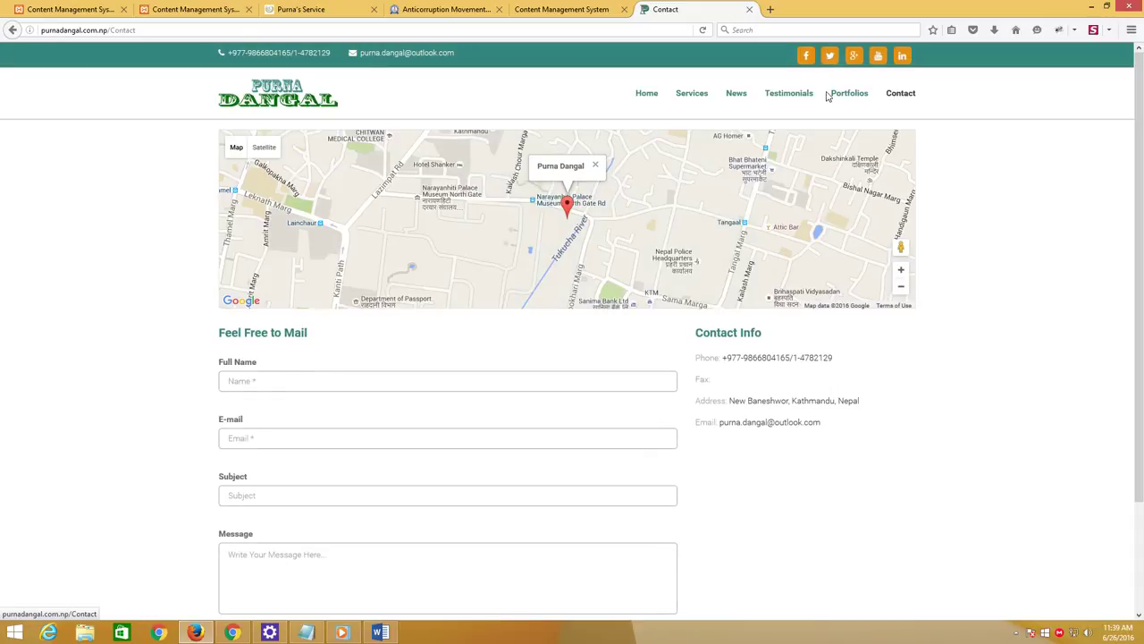
pyautogui.click(154, 30)
pyautogui.hotkey('ctrl', 'c')
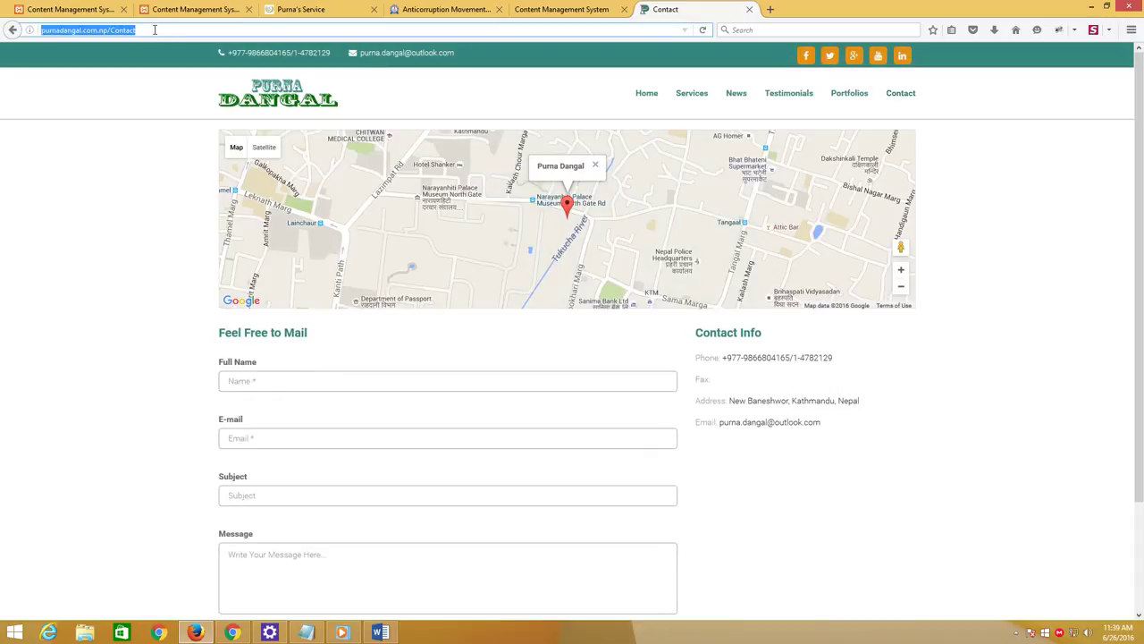
pyautogui.click(231, 632)
# Paste the purnadangal.com.np/Contact link into a new Facebook post and highlight the preview's meta description
pyautogui.click(78, 7)
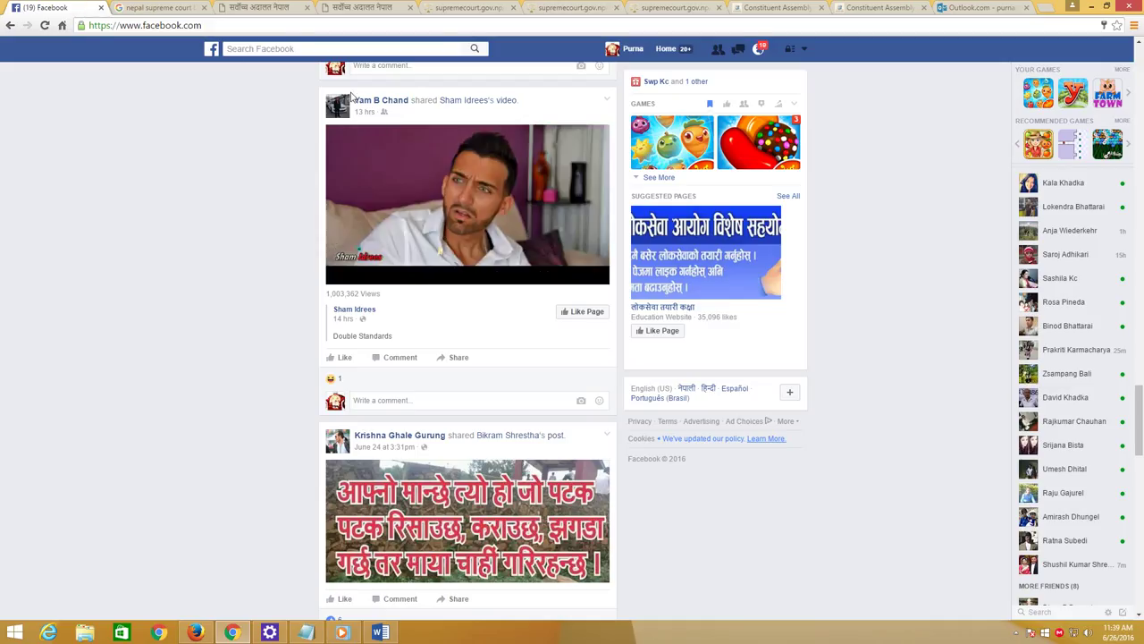
pyautogui.scroll(-2, 50, 305)
pyautogui.scroll(15, 50, 305)
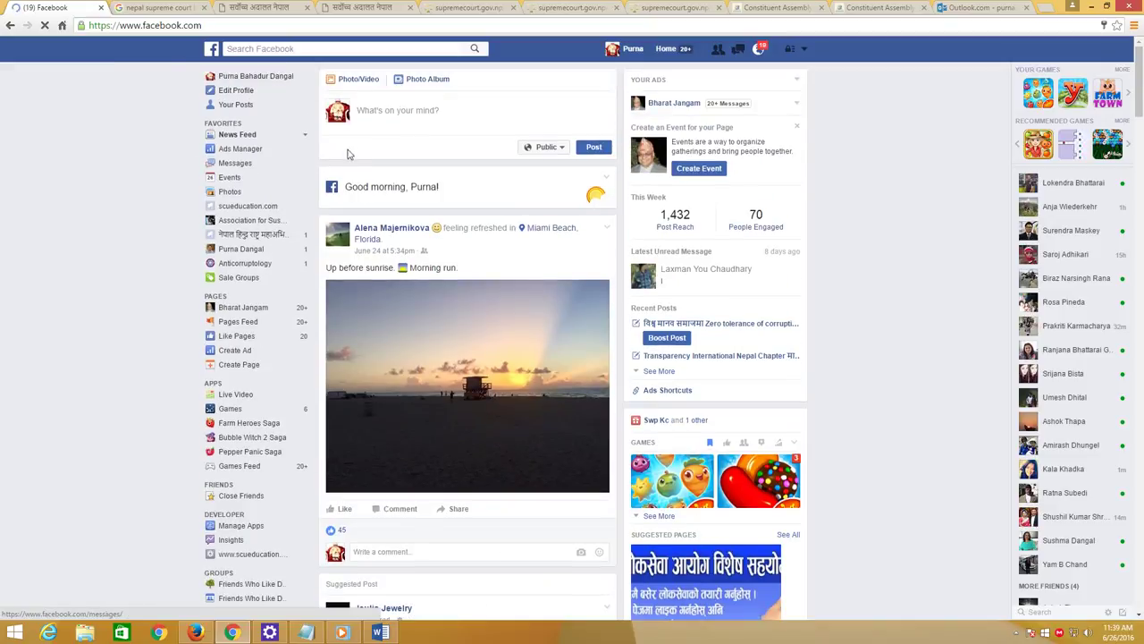
pyautogui.click(393, 114)
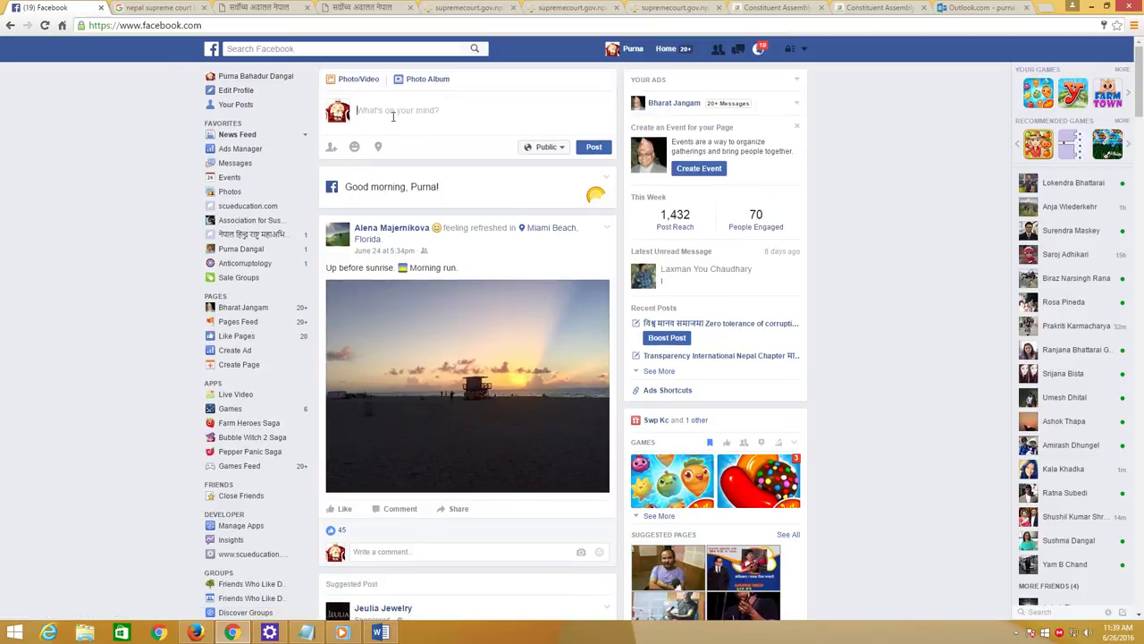
pyautogui.hotkey('ctrl', 'v')
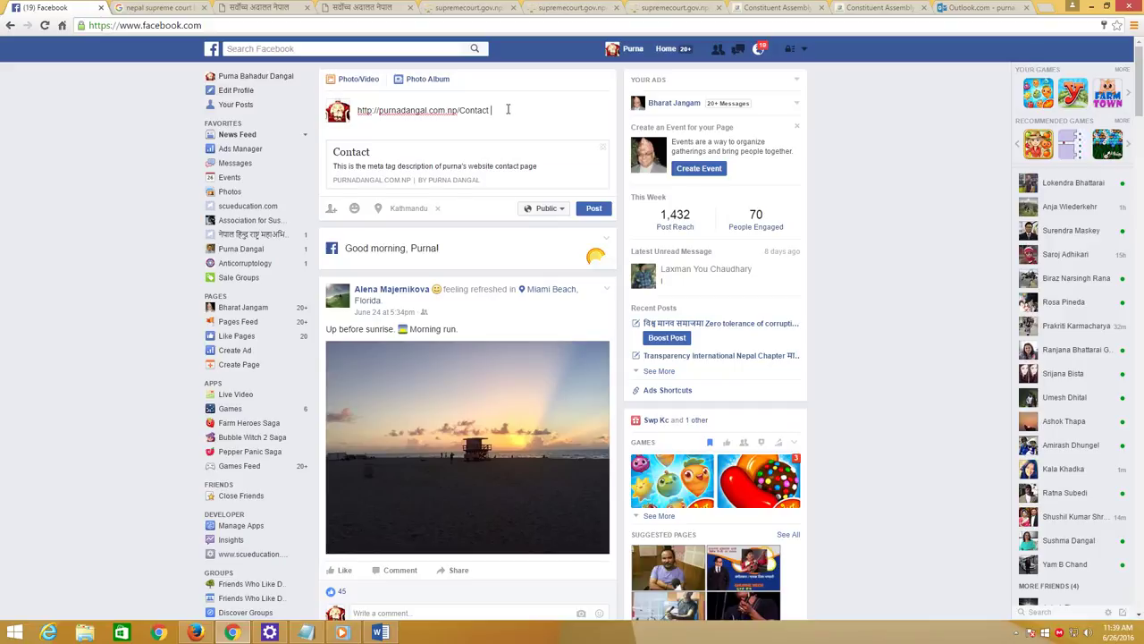
pyautogui.moveTo(336, 166); pyautogui.dragTo(542, 171)
pyautogui.click(543, 171)
pyautogui.moveTo(333, 166); pyautogui.dragTo(543, 167)
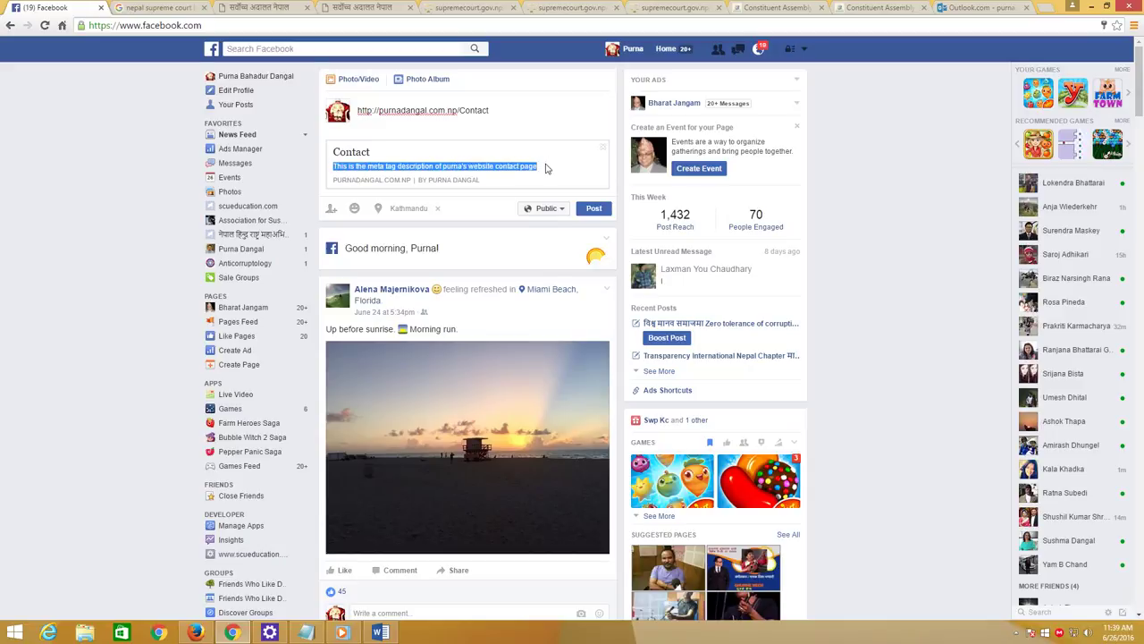
pyautogui.click(428, 175)
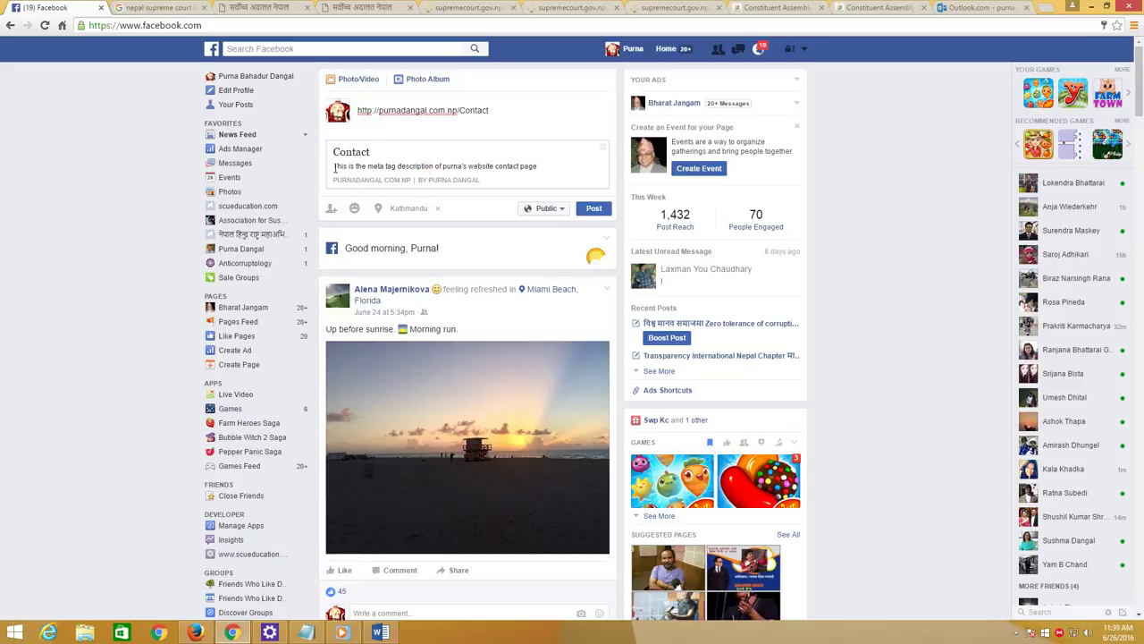
pyautogui.moveTo(334, 168); pyautogui.dragTo(541, 166)
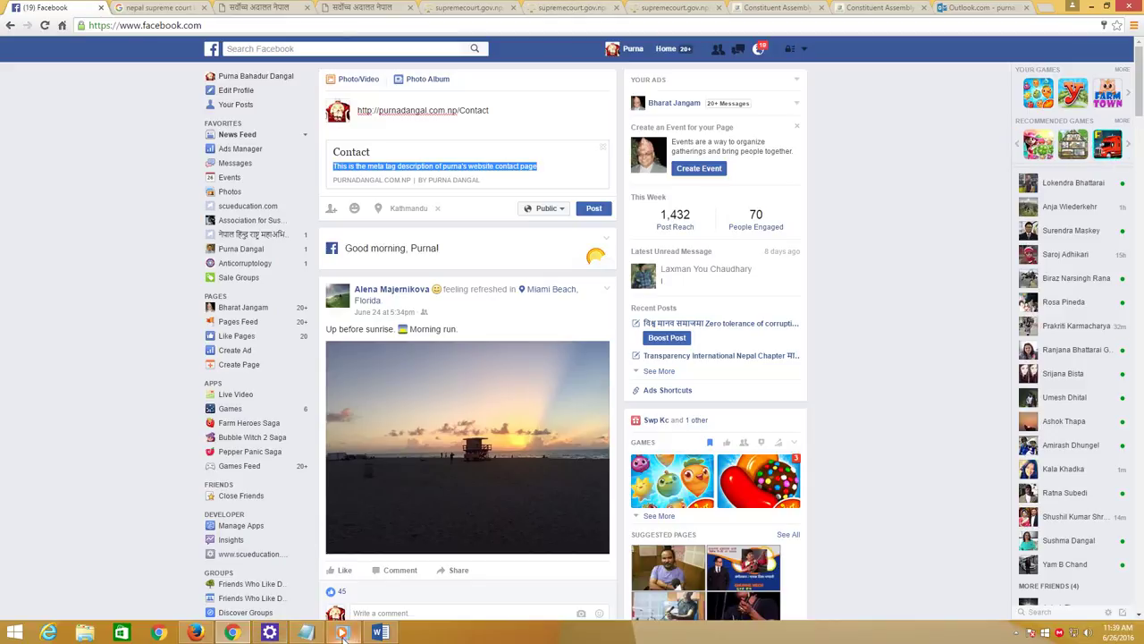
pyautogui.click(306, 633)
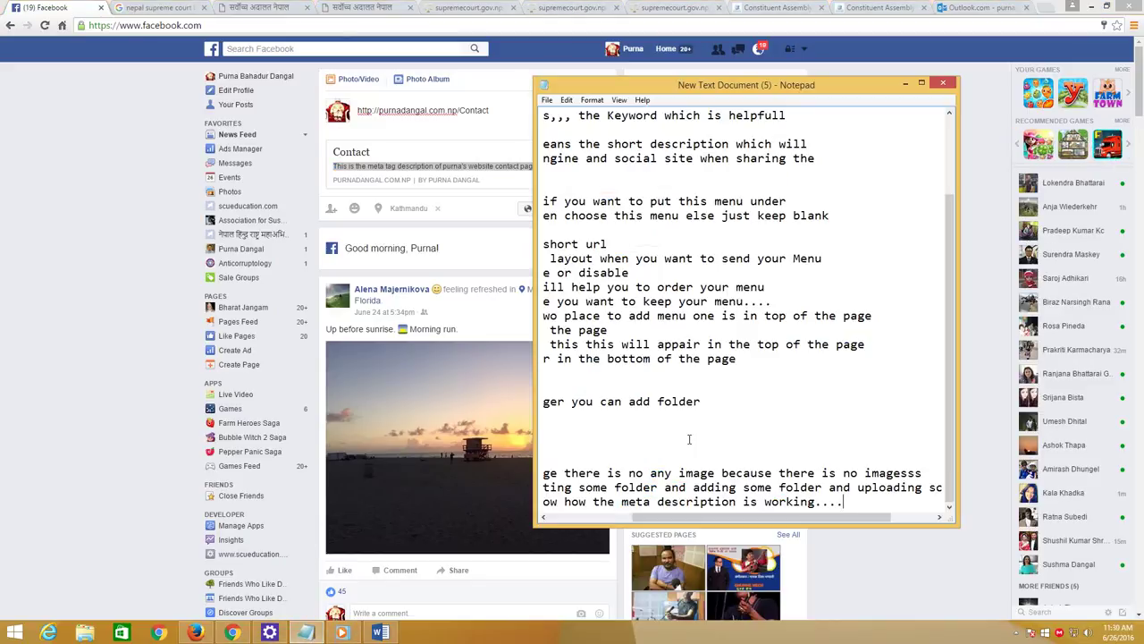
# Add the Notepad line 'you can see where it appear...' and go back to the Firefox Contact page
pyautogui.press('Return')
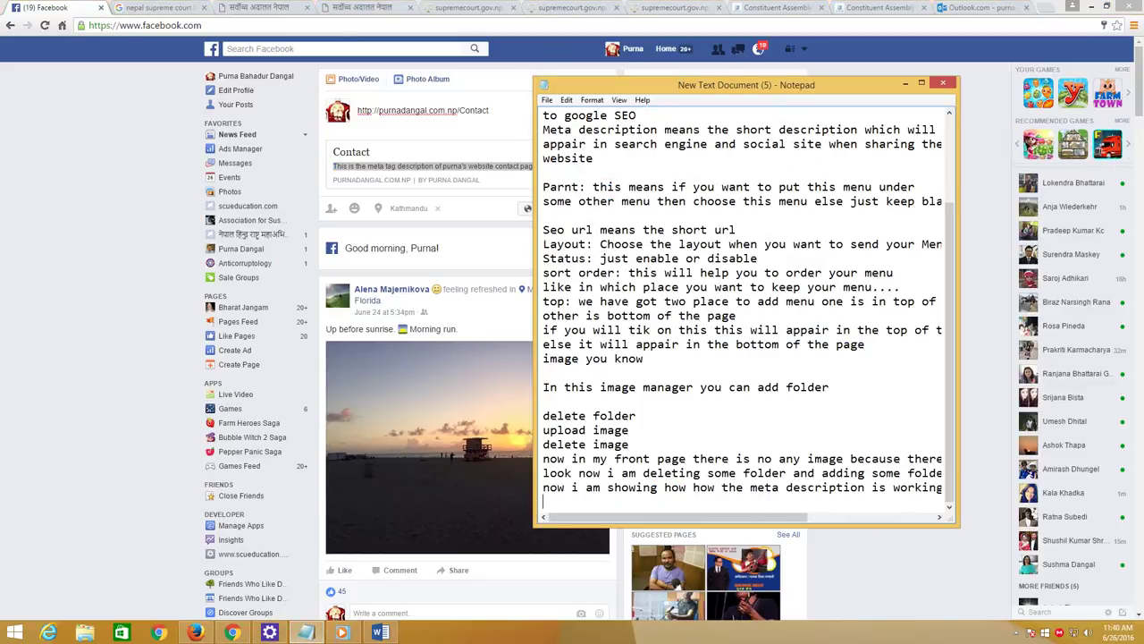
pyautogui.write('you can see where it appair...')
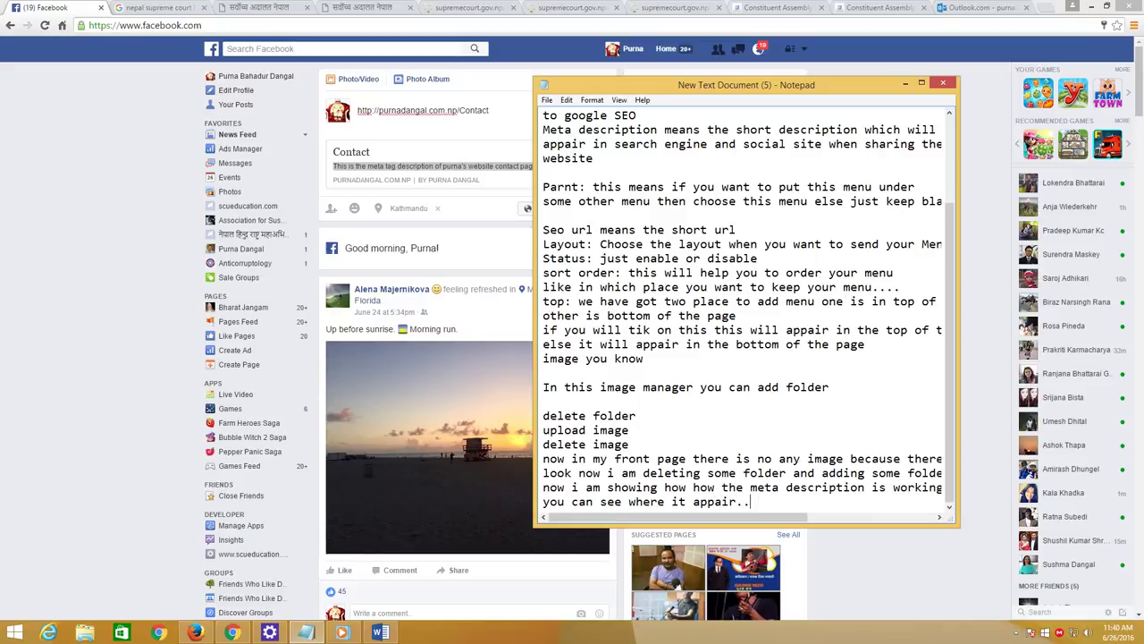
pyautogui.press('BackSpace')
pyautogui.press('BackSpace')
pyautogui.press('BackSpace')
pyautogui.write('ear...')
pyautogui.press('Return')
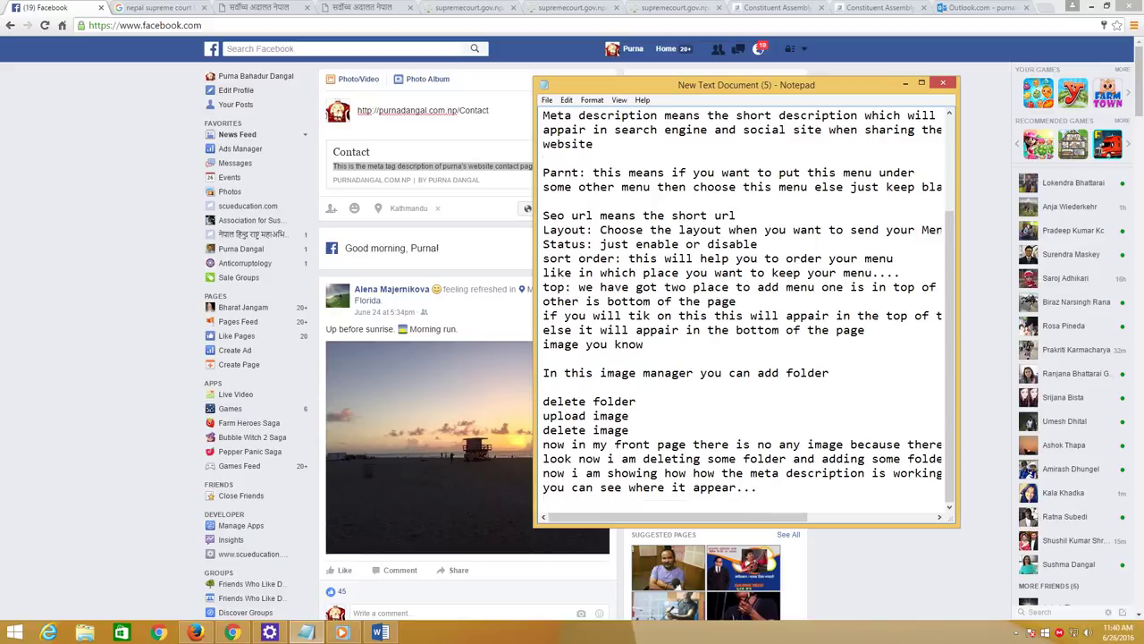
pyautogui.click(134, 265)
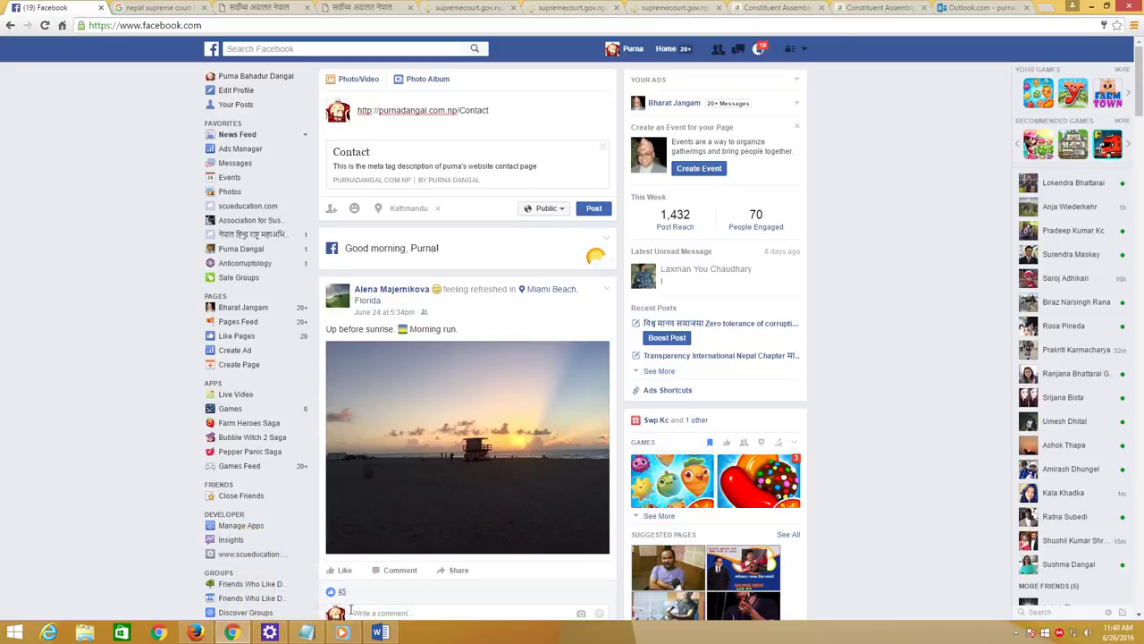
pyautogui.click(195, 632)
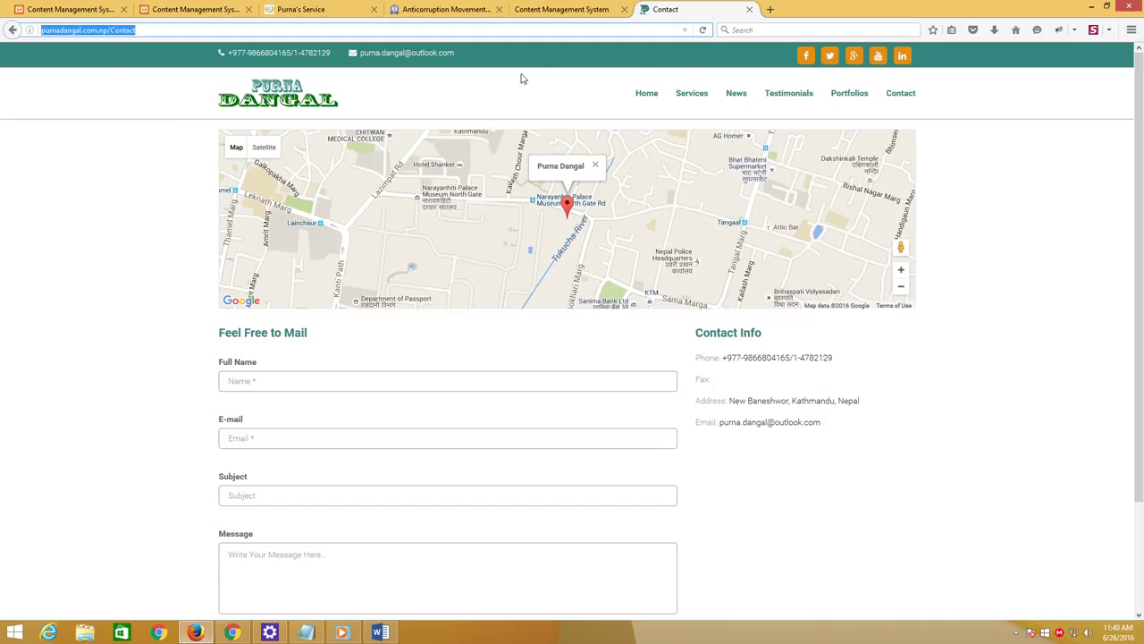
# Open the site's Home page, then move through the tabs to the Our Service Edit Menu form
pyautogui.click(656, 98)
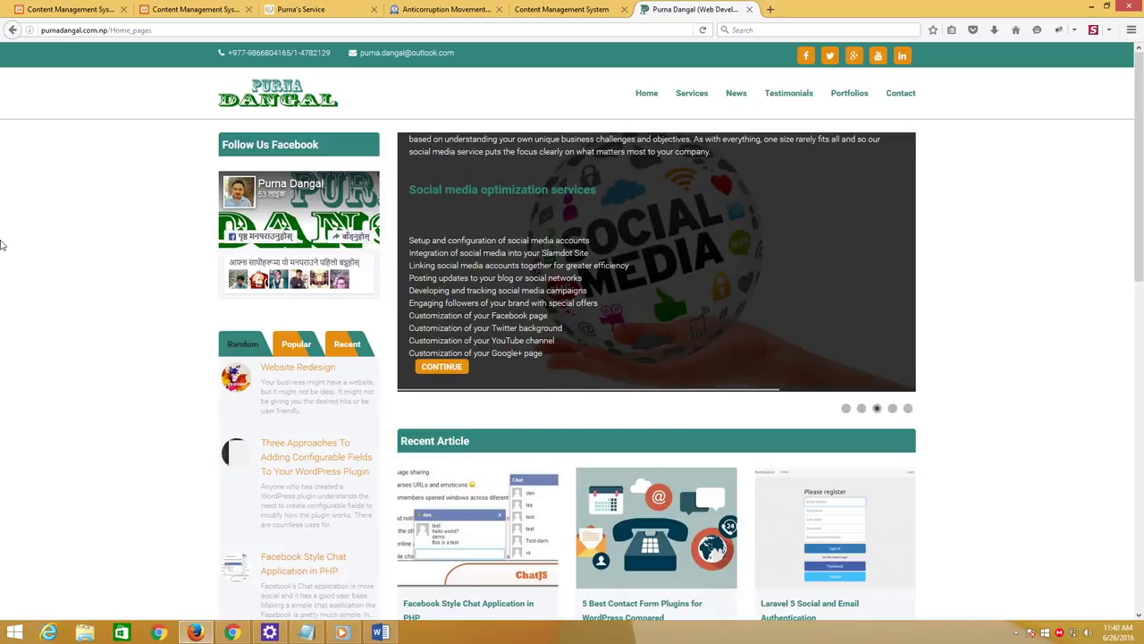
pyautogui.click(282, 9)
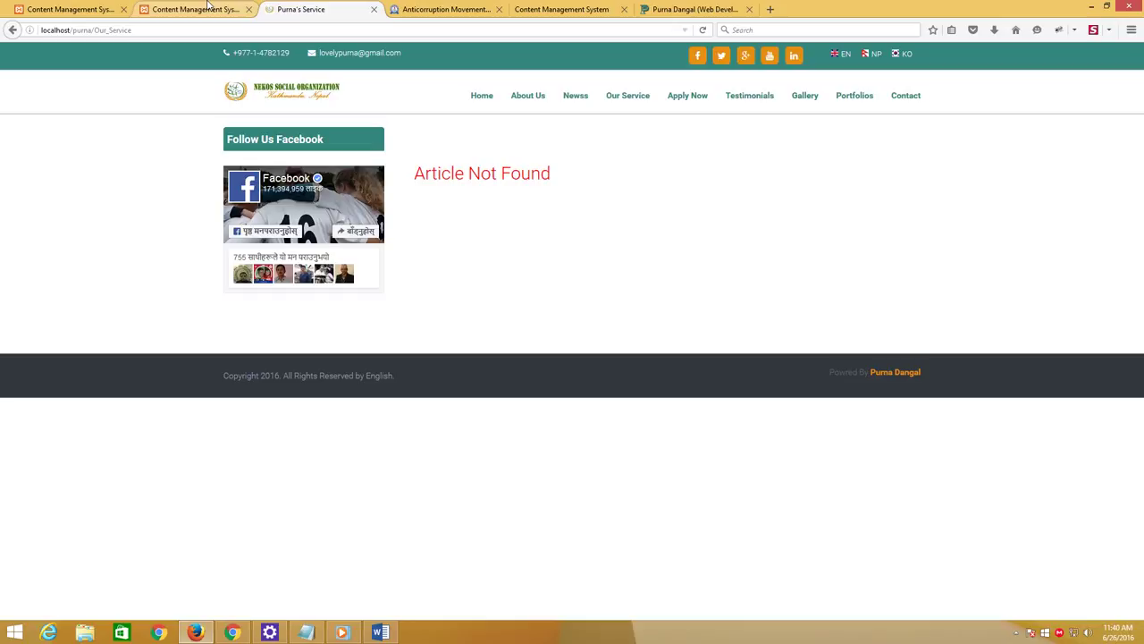
pyautogui.click(209, 7)
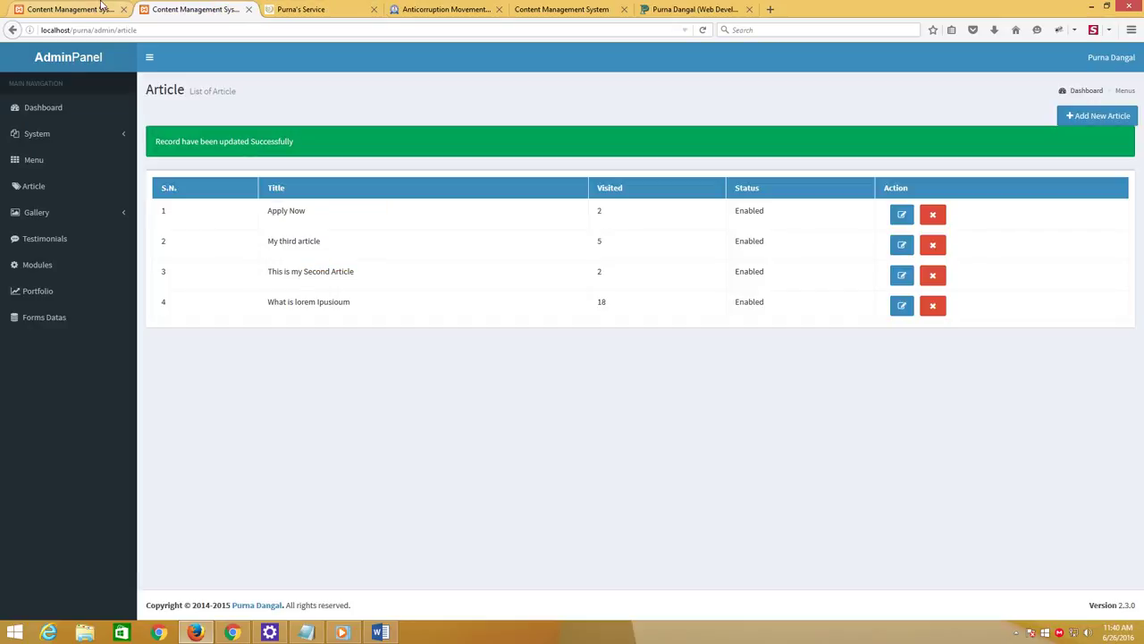
pyautogui.click(99, 8)
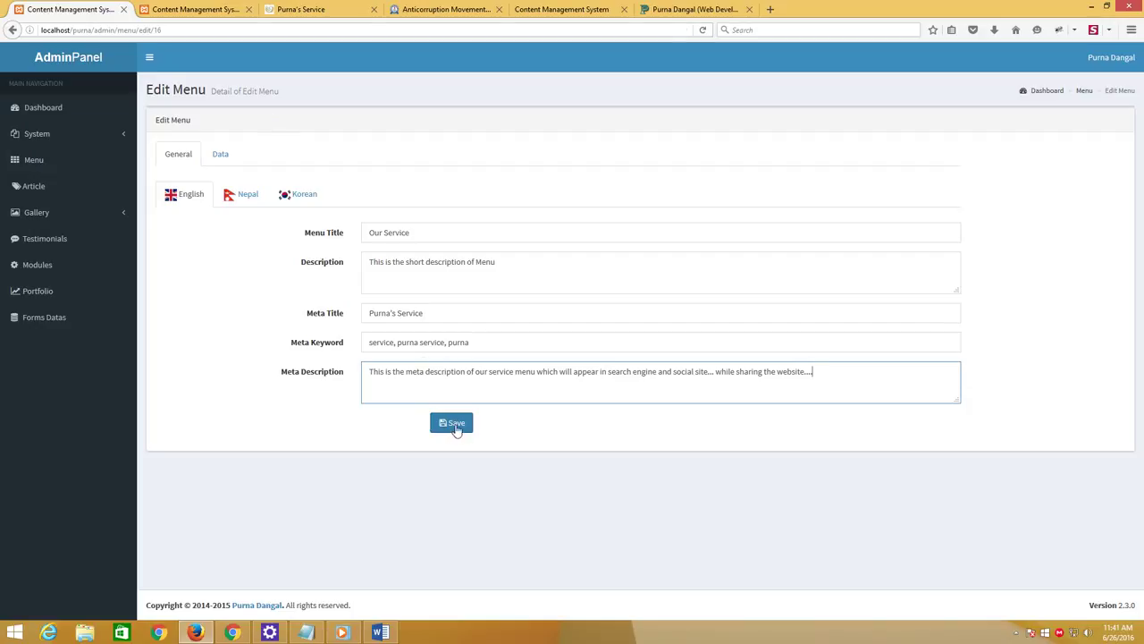
# Add the notes 'now i am going to show you if you want to put this menu under the about us' and 'loo'
pyautogui.click(303, 632)
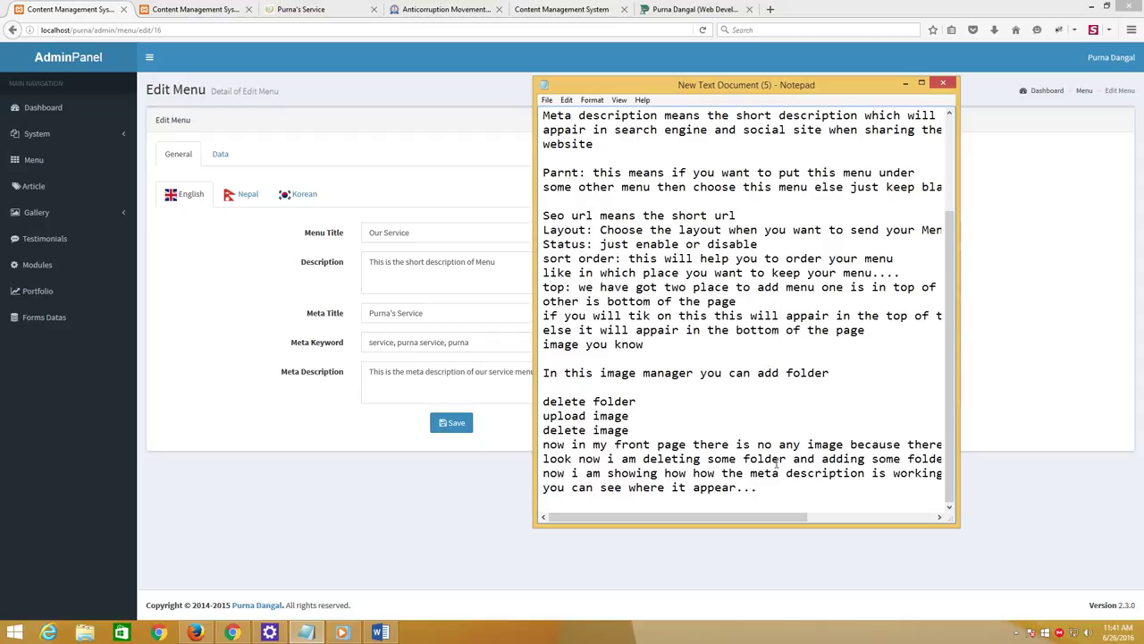
pyautogui.write('now i am going to show you ')
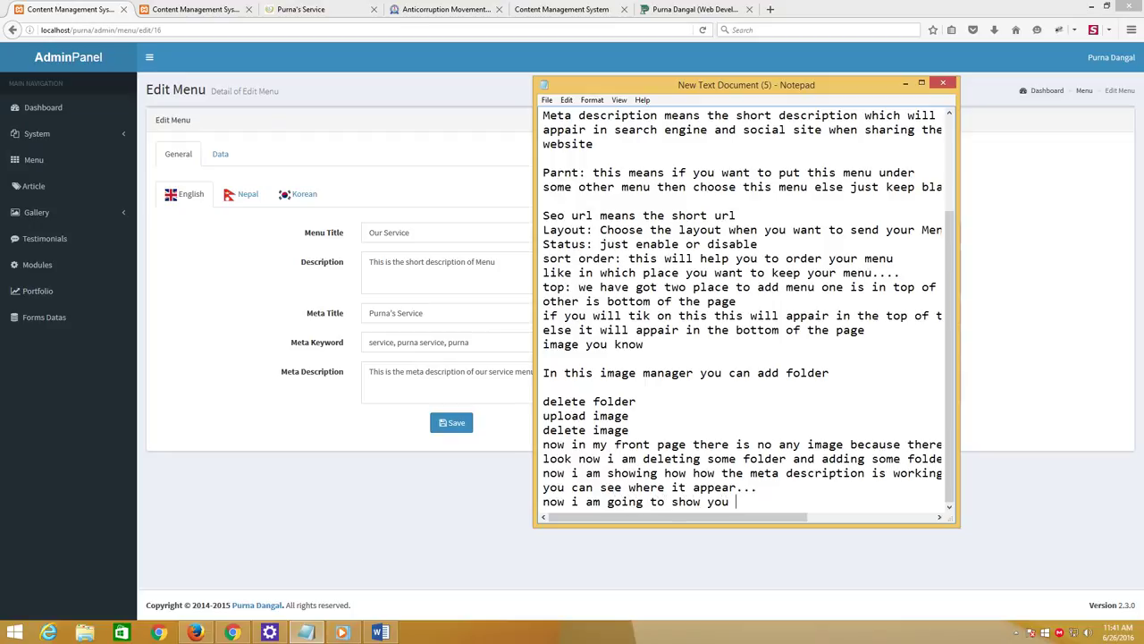
pyautogui.write('if you want to put this men')
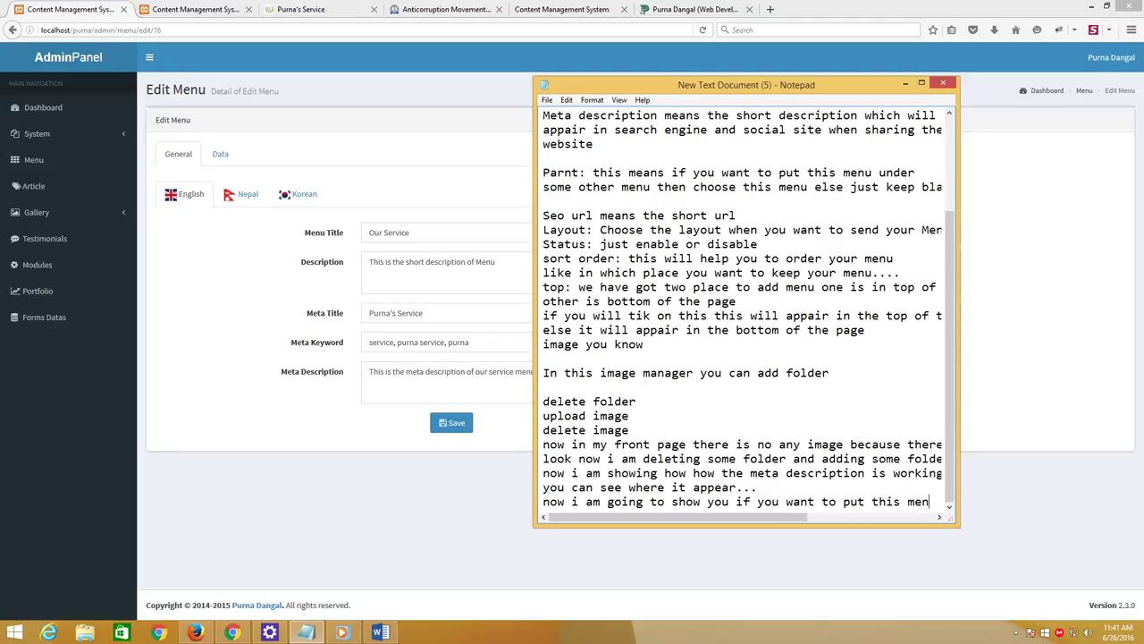
pyautogui.write('u under ')
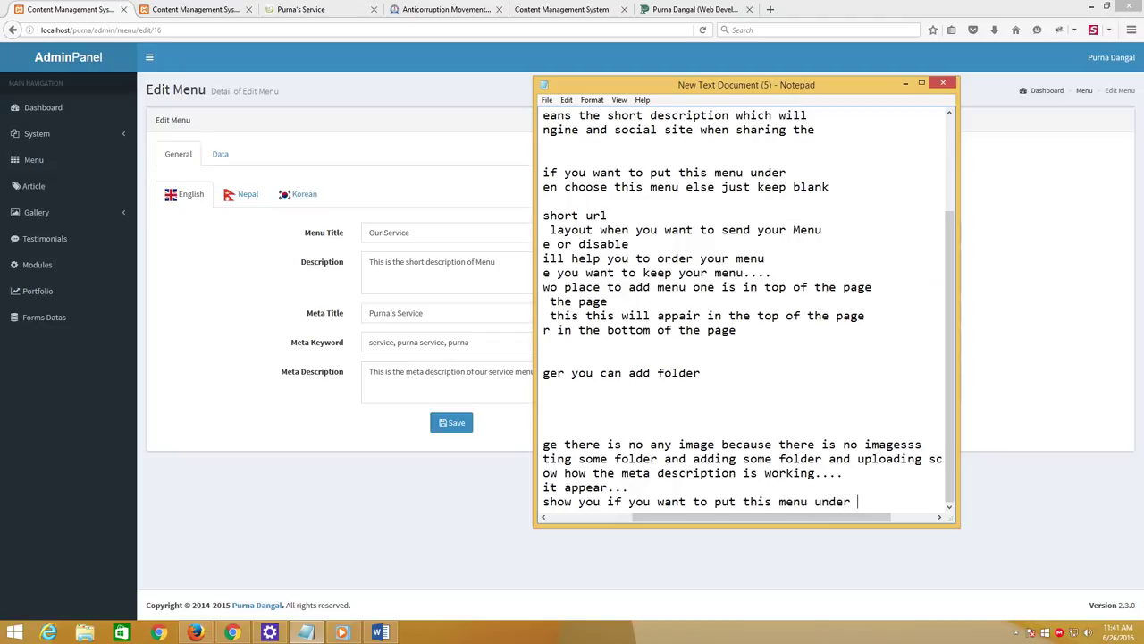
pyautogui.write('the about us')
pyautogui.press('Return')
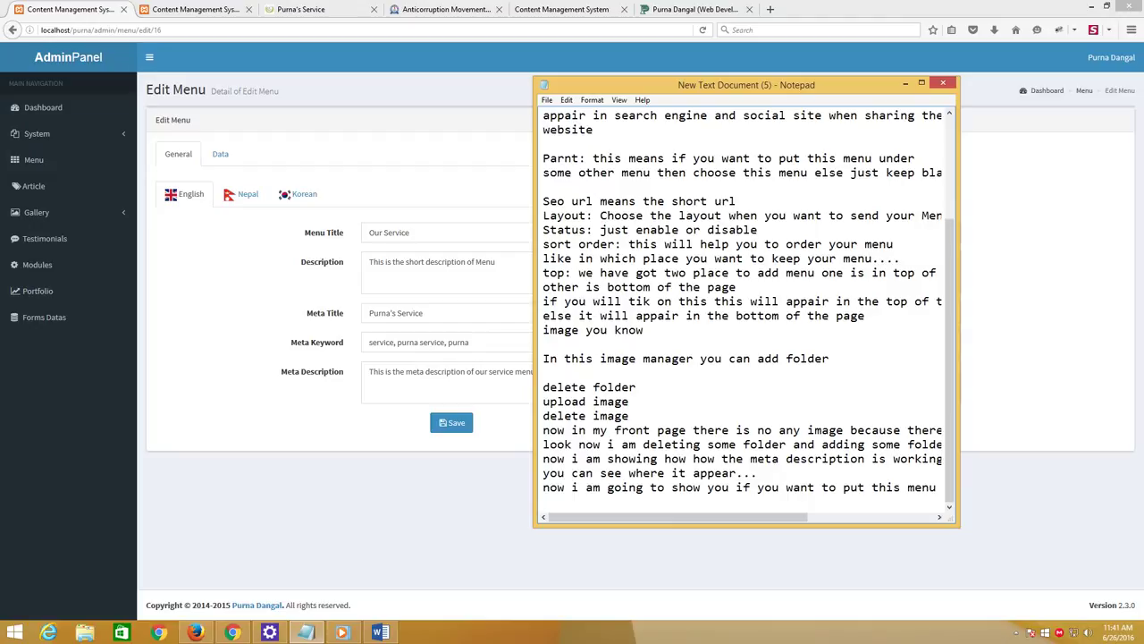
pyautogui.write('look')
pyautogui.click(223, 154)
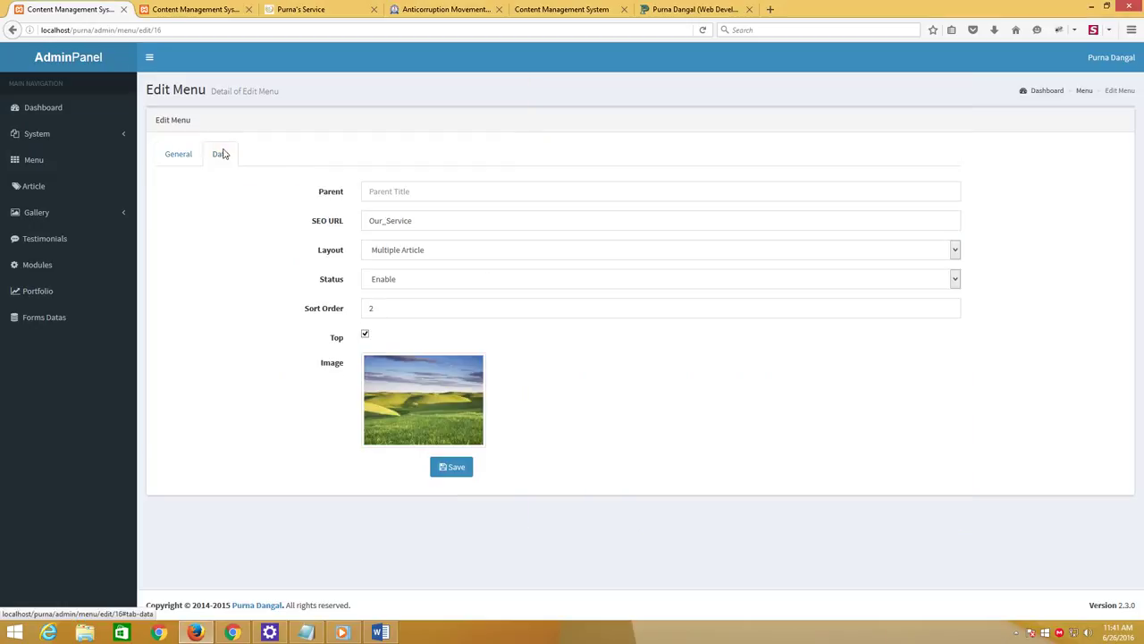
pyautogui.click(421, 188)
pyautogui.write('a')
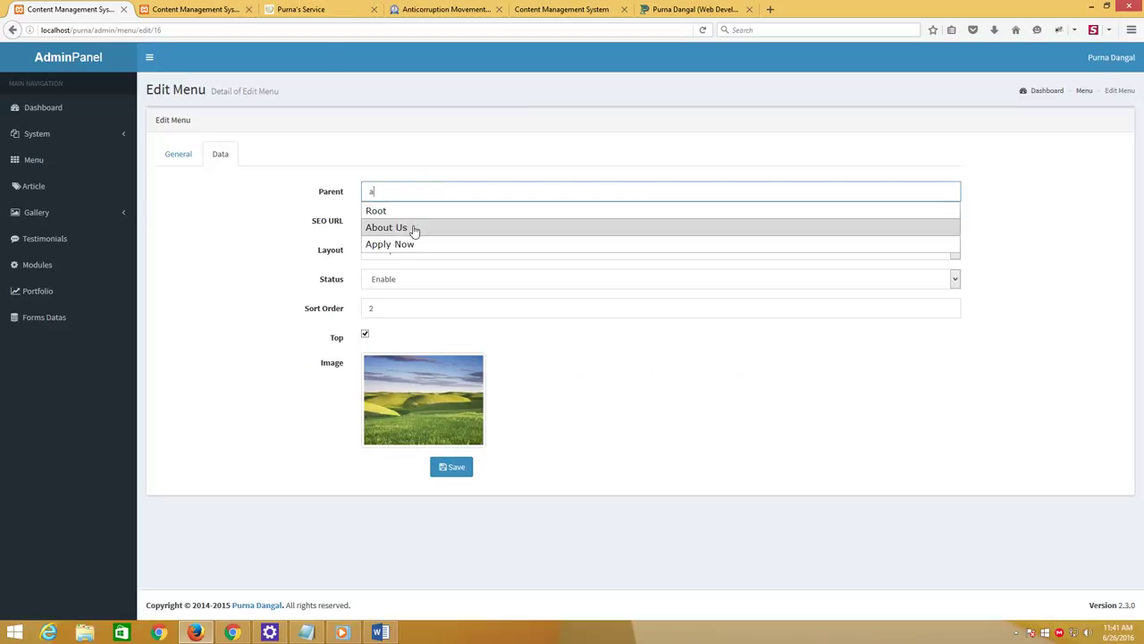
pyautogui.click(414, 229)
pyautogui.click(467, 467)
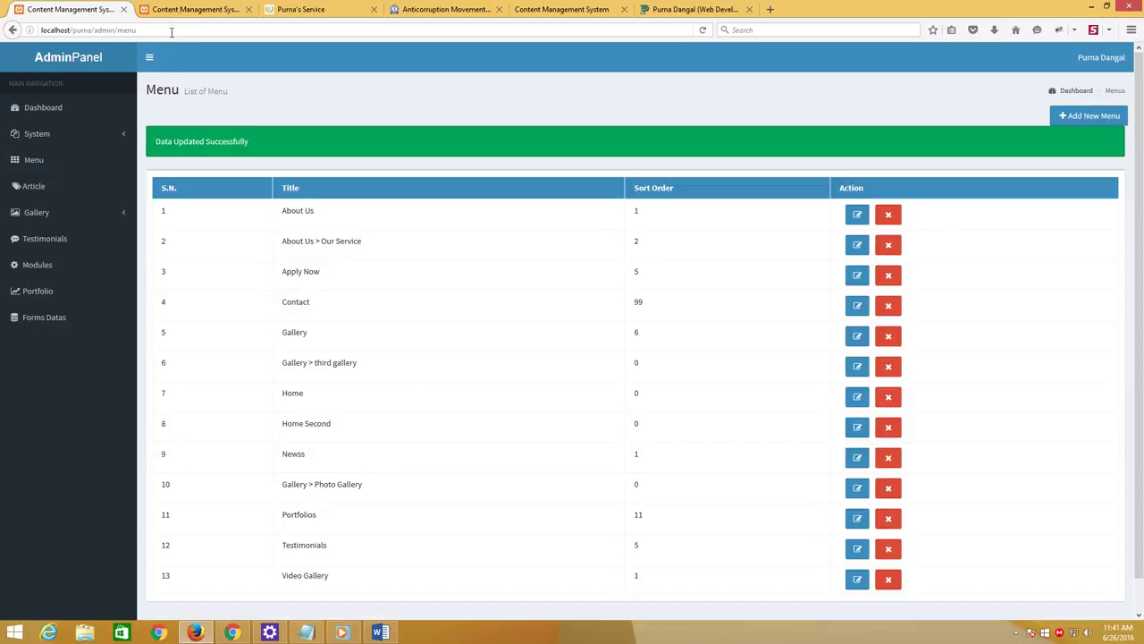
pyautogui.click(319, 8)
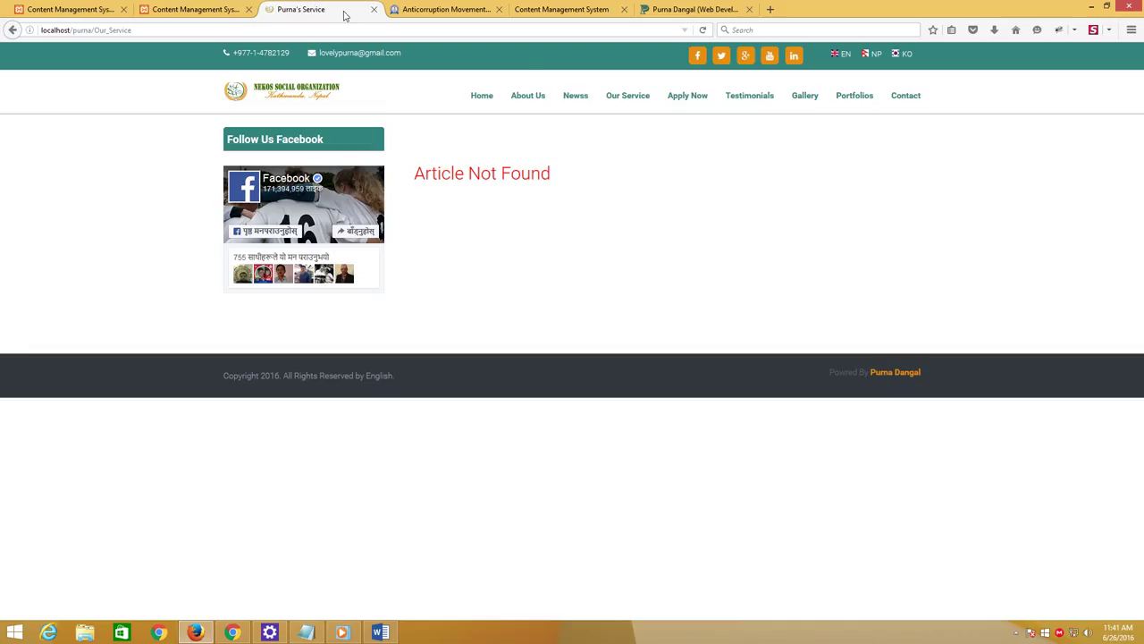
pyautogui.click(704, 31)
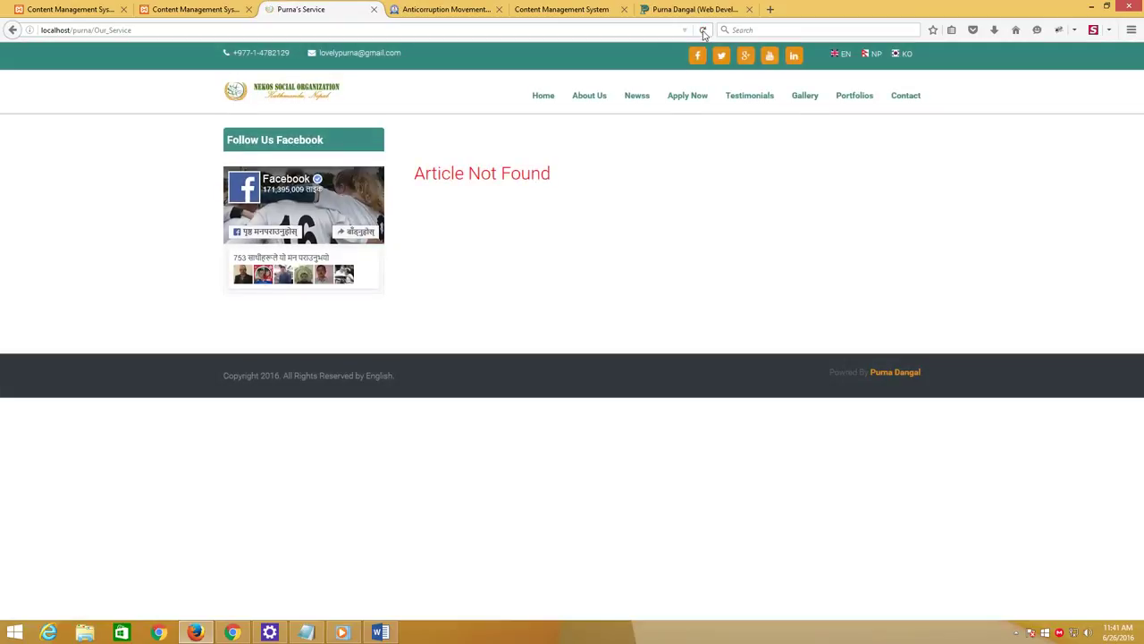
pyautogui.moveTo(597, 98)
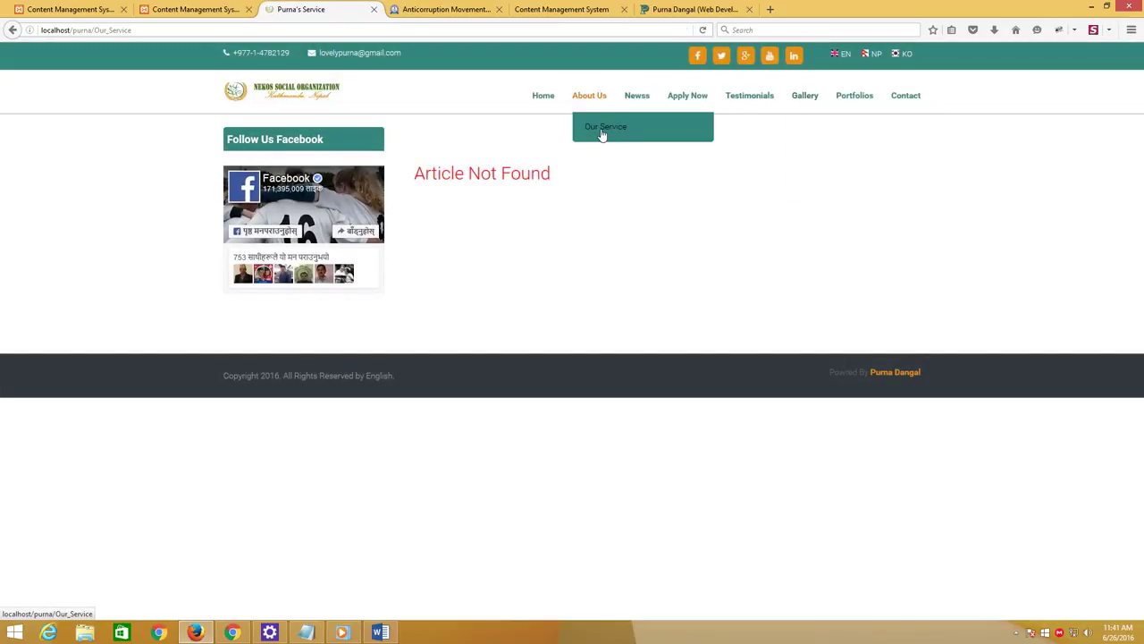
pyautogui.click(599, 133)
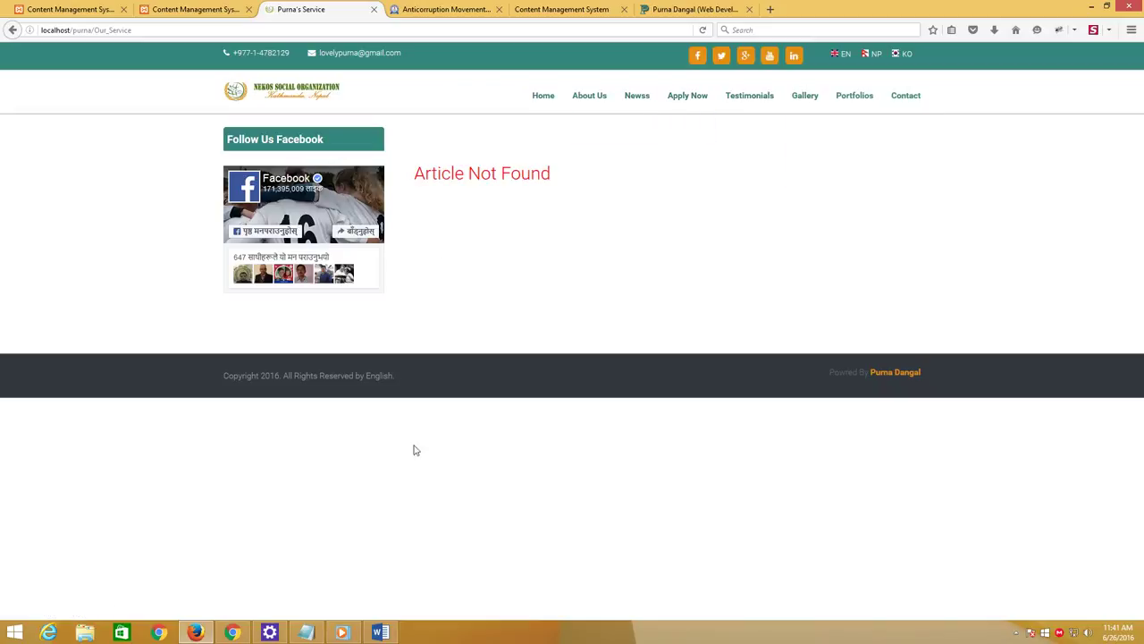
pyautogui.click(75, 11)
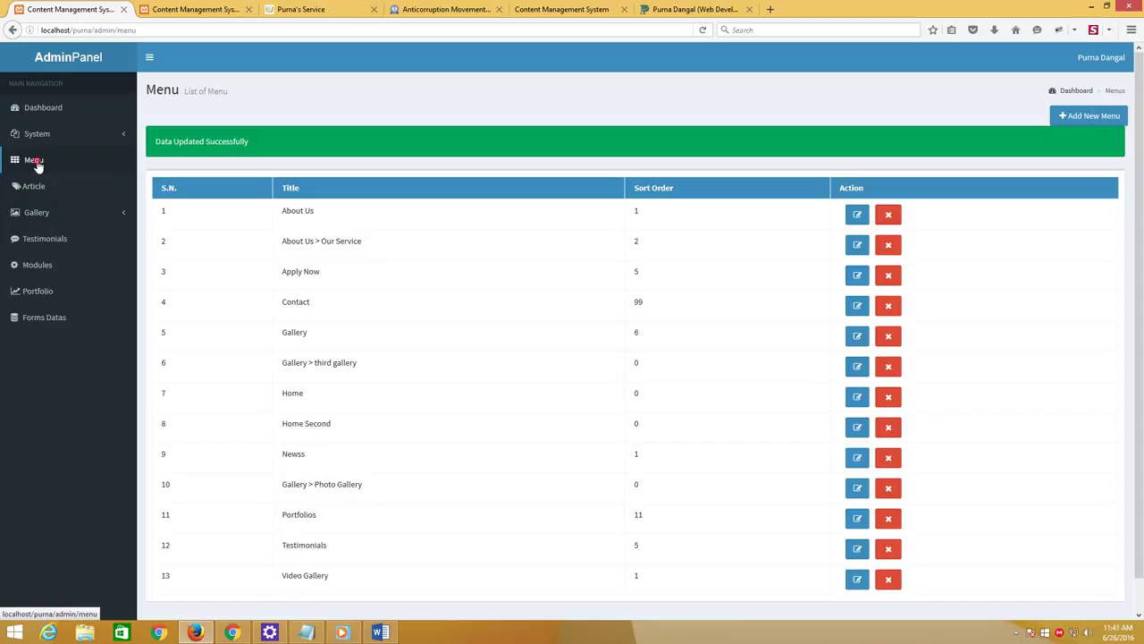
pyautogui.click(38, 163)
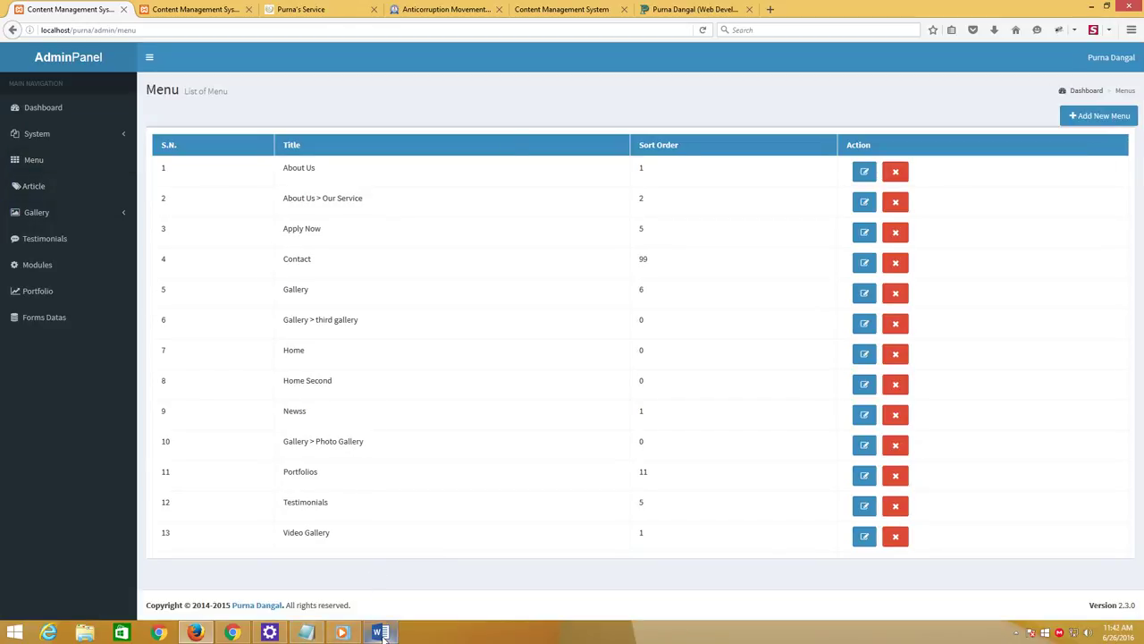
# Add Notepad lines explaining that a menu is edited via the edit section and removed via delete
pyautogui.click(306, 633)
pyautogui.press('Return')
pyautogui.write('if ')
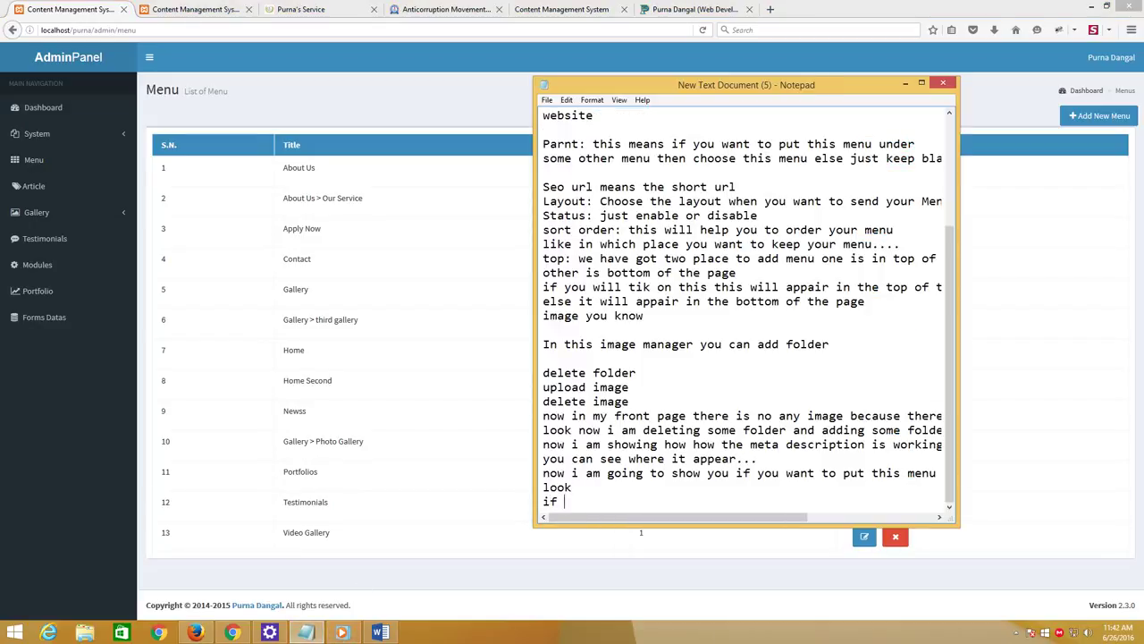
pyautogui.write('you want to edit this menu')
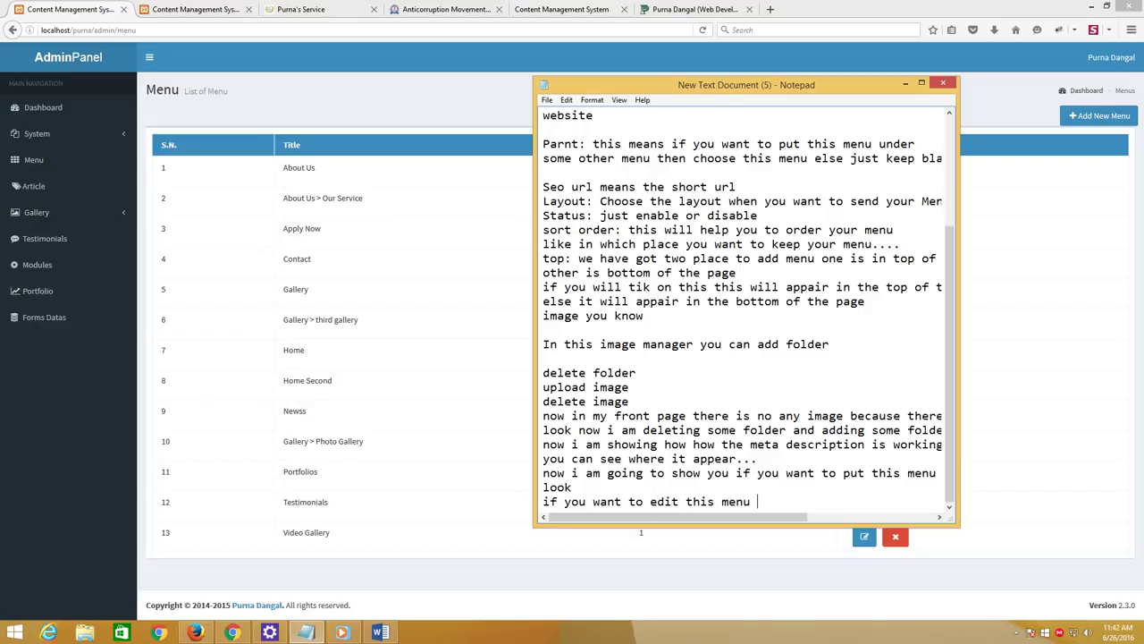
pyautogui.write(' just click on edit section')
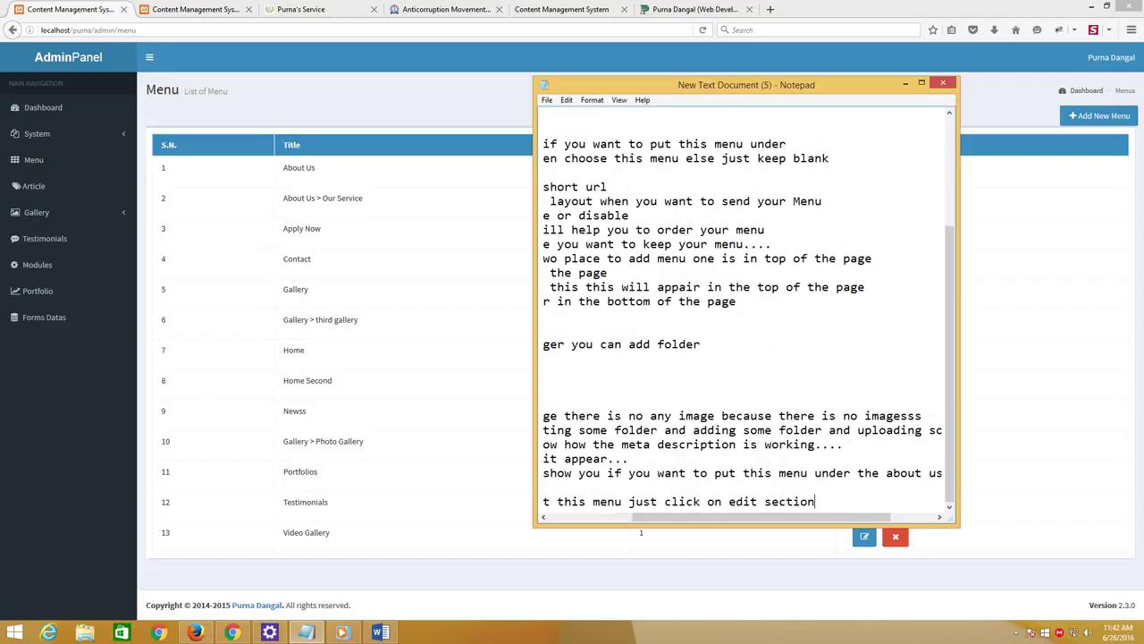
pyautogui.press('Return')
pyautogui.write('if you wa')
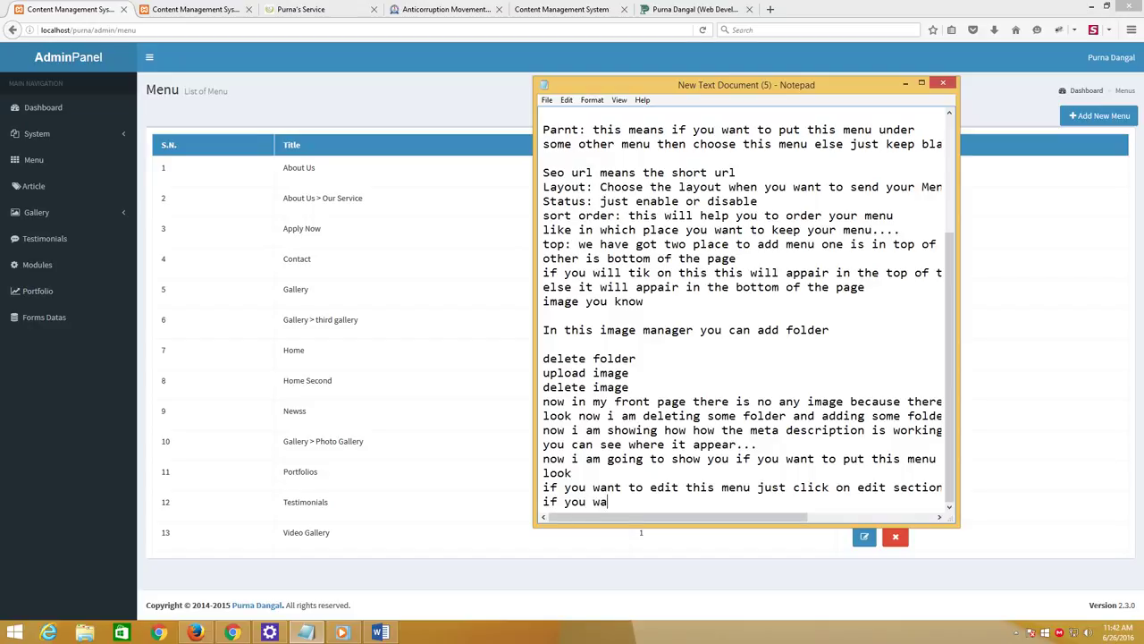
pyautogui.write('nt to d')
pyautogui.write('te this menu')
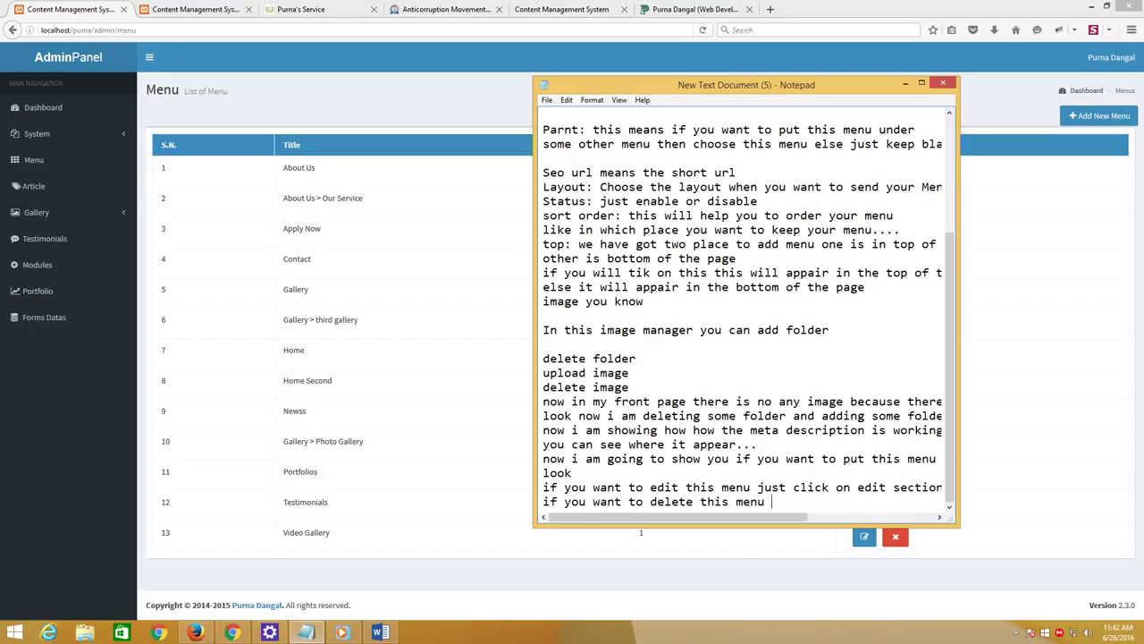
pyautogui.write(' just click on delete')
# Add lines asking what happens without the top tick mark, then return to the admin Menu list
pyautogui.press('Return')
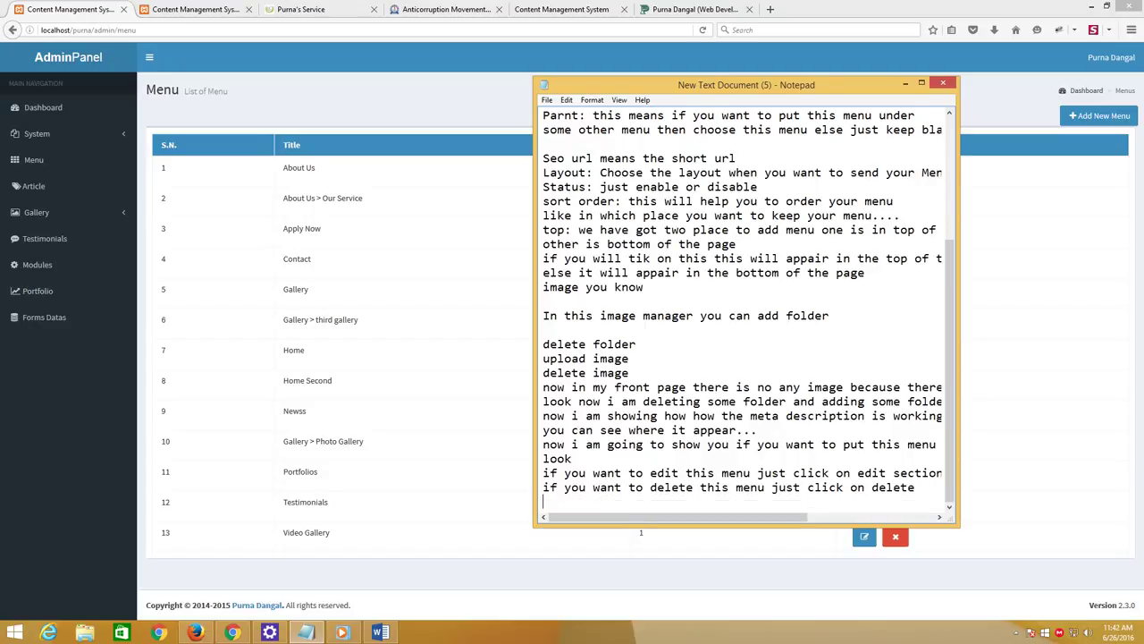
pyautogui.write('ok now i am showing you if ')
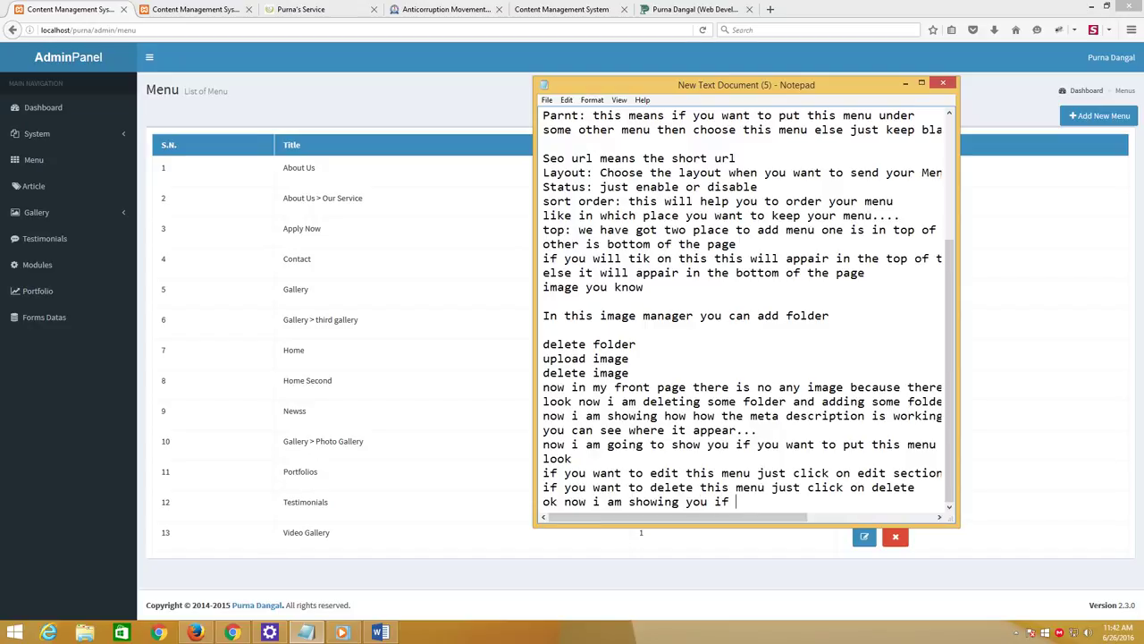
pyautogui.write('we will not set tick mark')
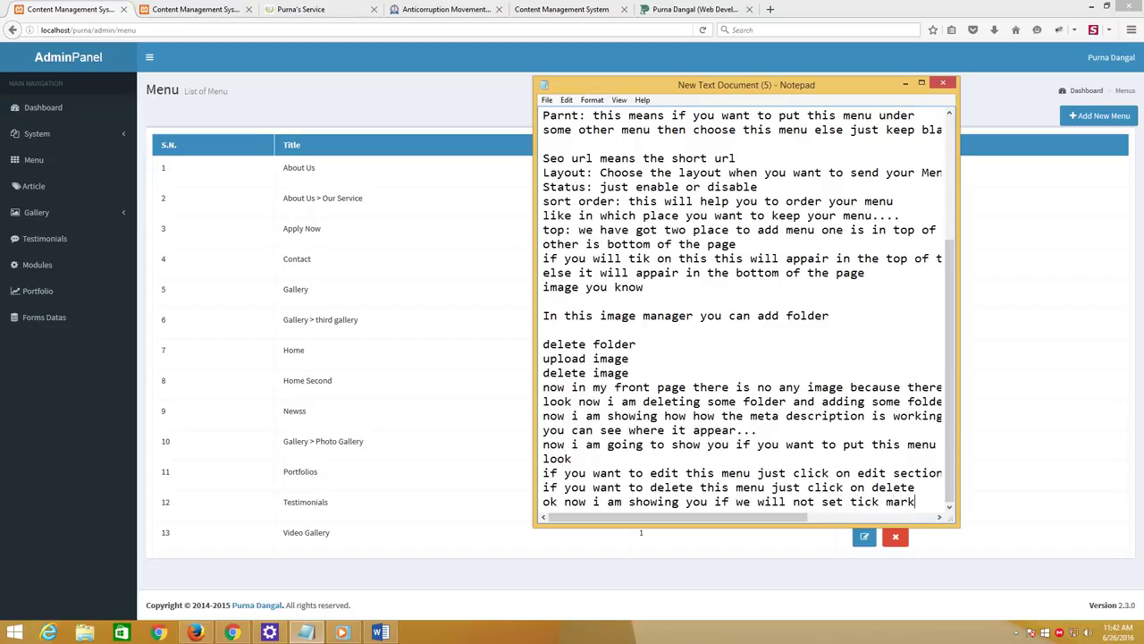
pyautogui.press('Return')
pyautogui.write('on the ')
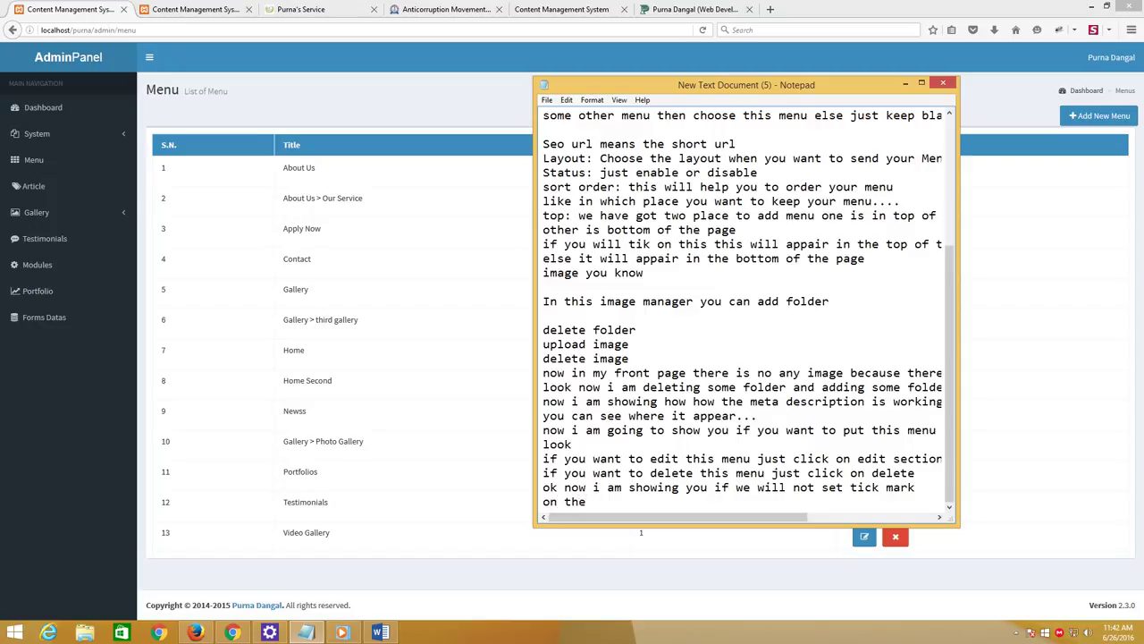
pyautogui.write('top what will happen')
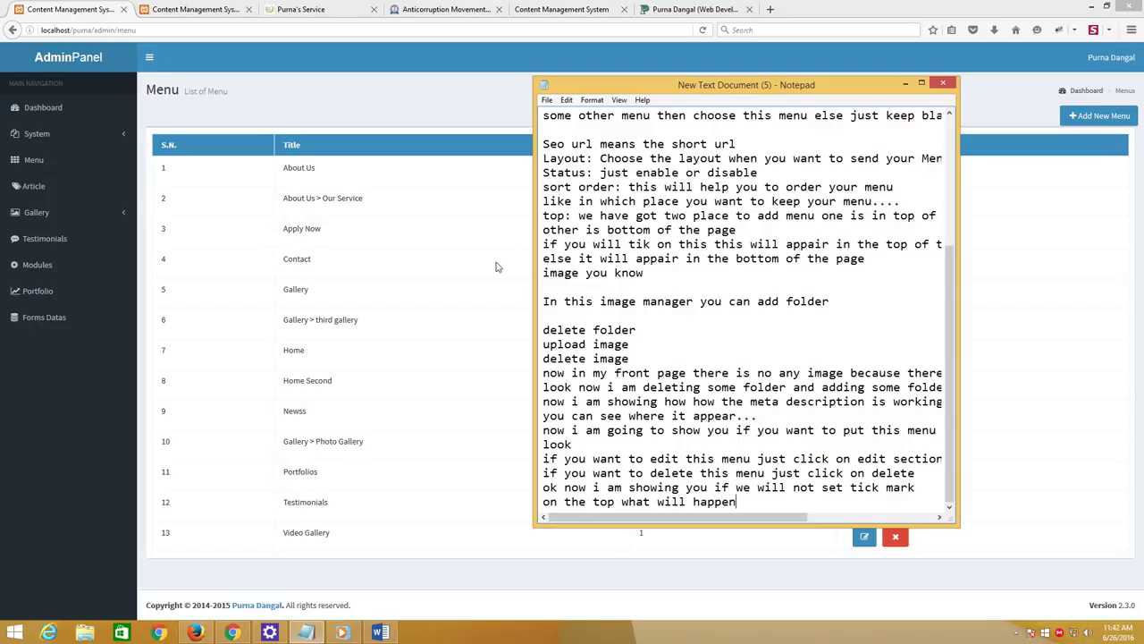
pyautogui.click(304, 255)
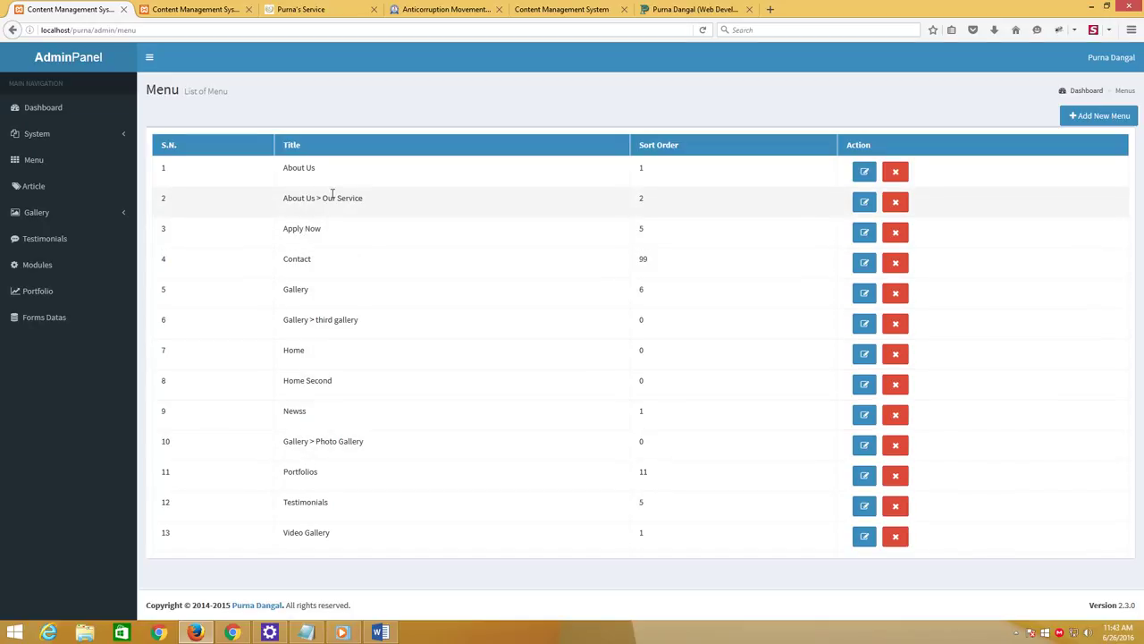
# Make Our Service top-level: untick Top, set Parent to Root, and save
pyautogui.click(865, 202)
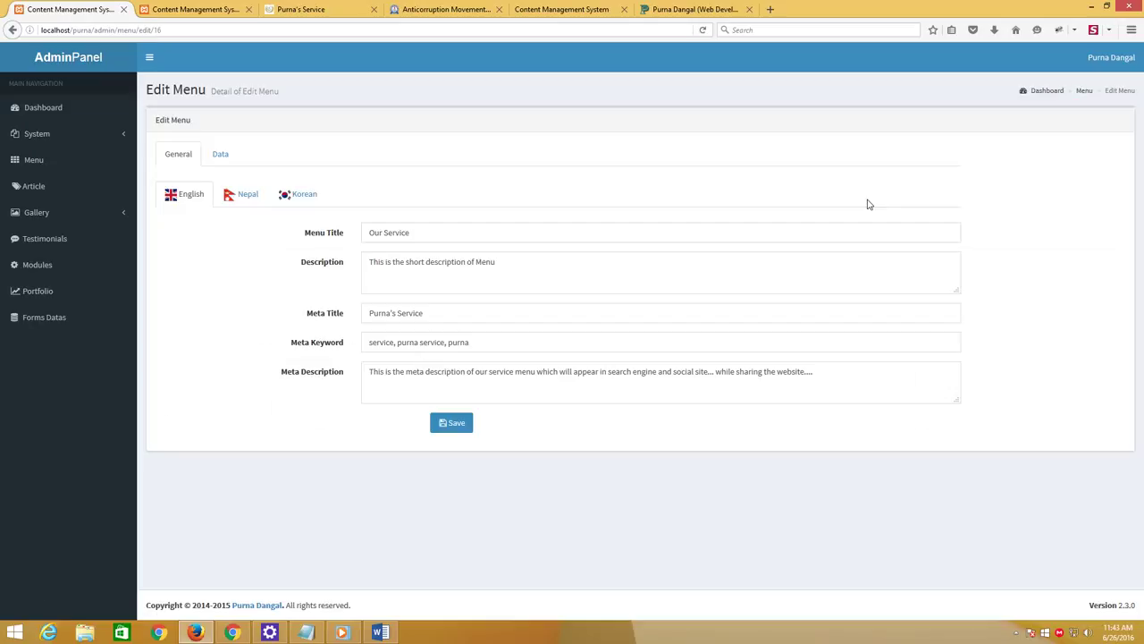
pyautogui.click(220, 157)
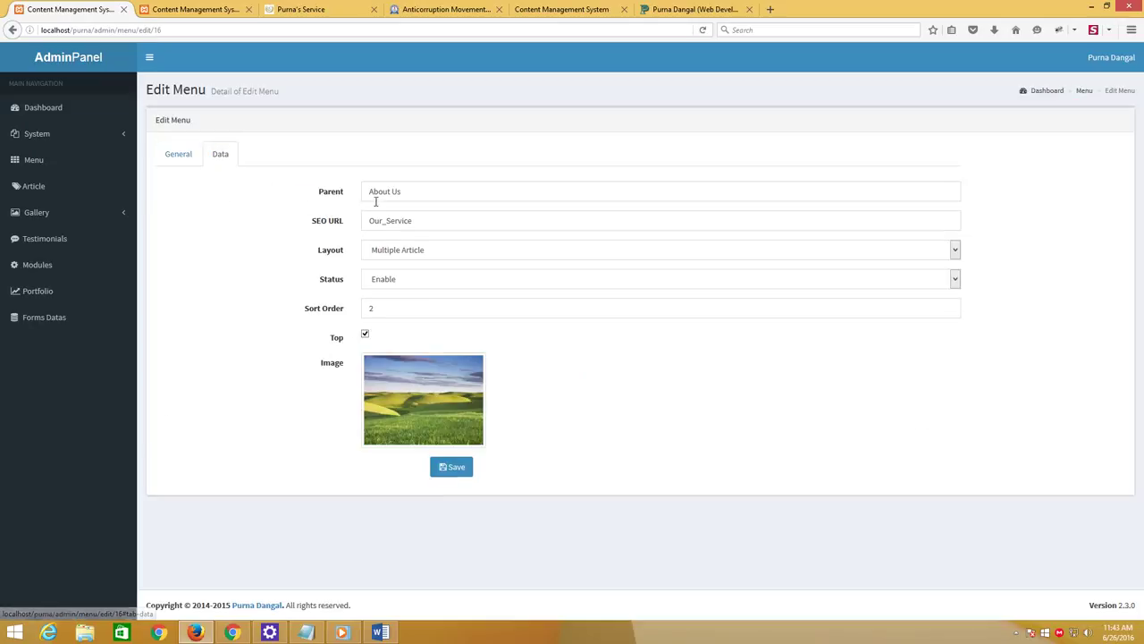
pyautogui.click(364, 335)
pyautogui.moveTo(420, 190); pyautogui.dragTo(347, 183)
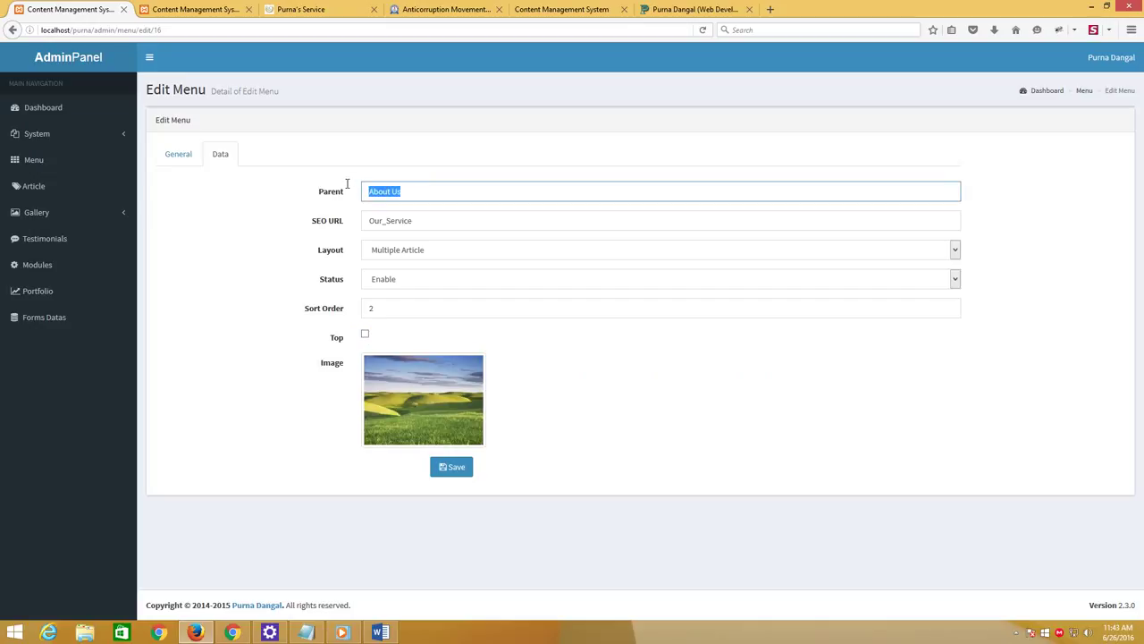
pyautogui.press('BackSpace')
pyautogui.write('r')
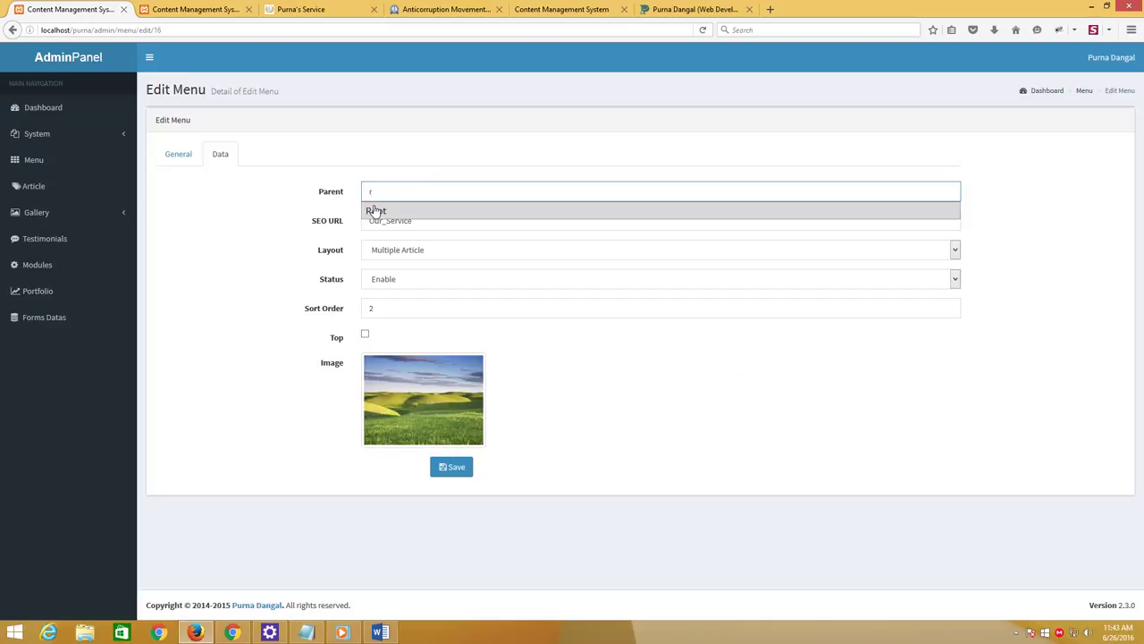
pyautogui.click(514, 211)
pyautogui.click(469, 474)
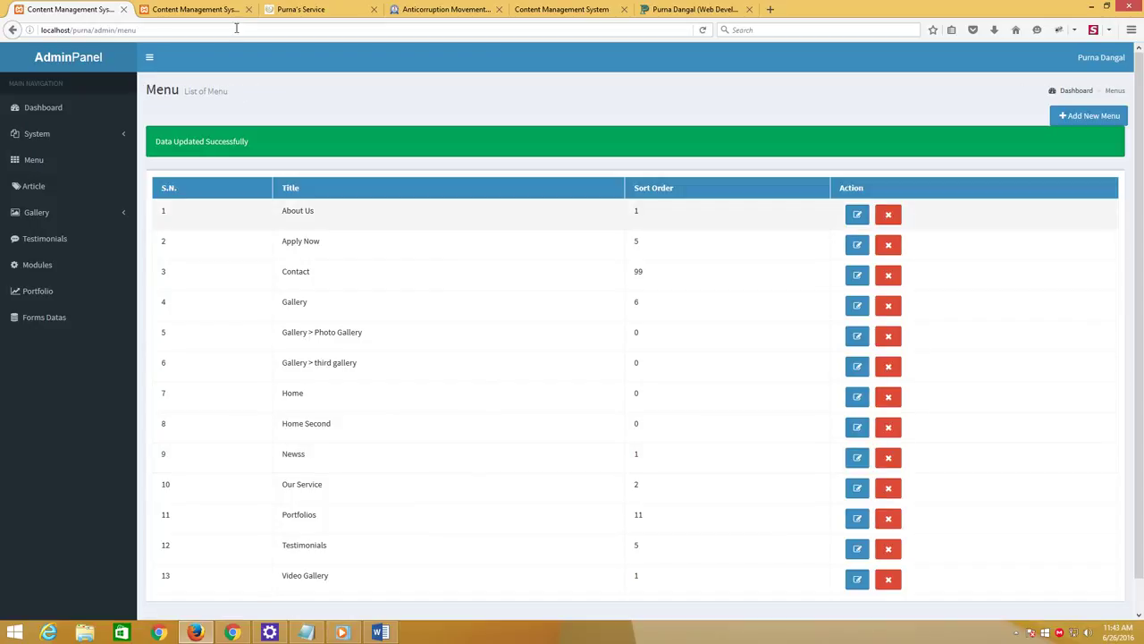
# Reload the live site's Our Service page to confirm the new footer column
pyautogui.click(424, 9)
pyautogui.click(324, 9)
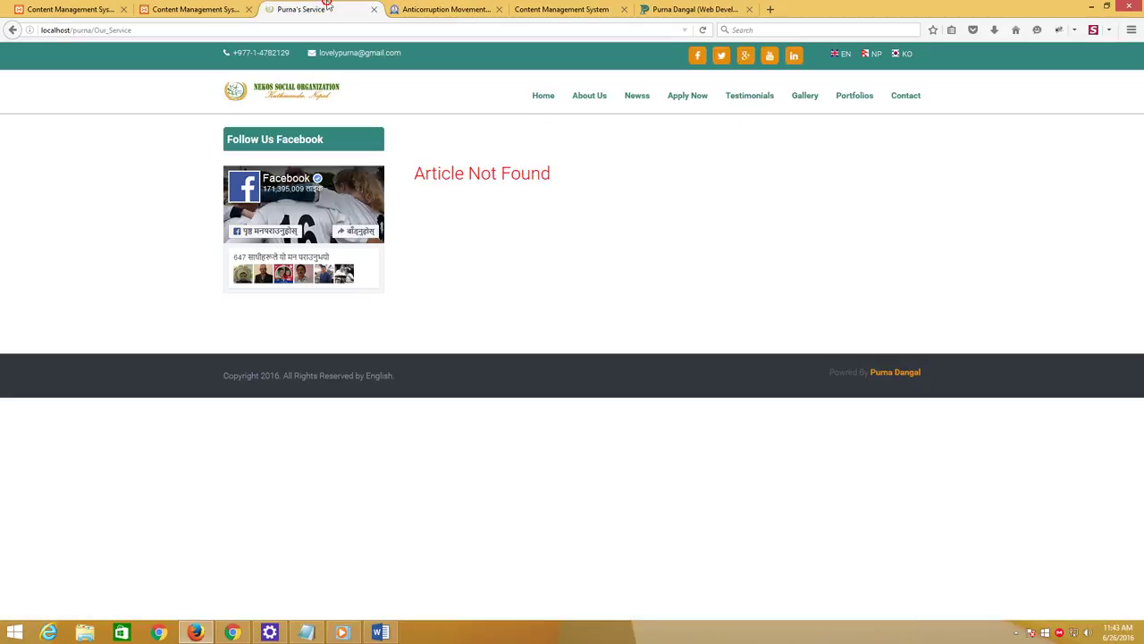
pyautogui.click(706, 30)
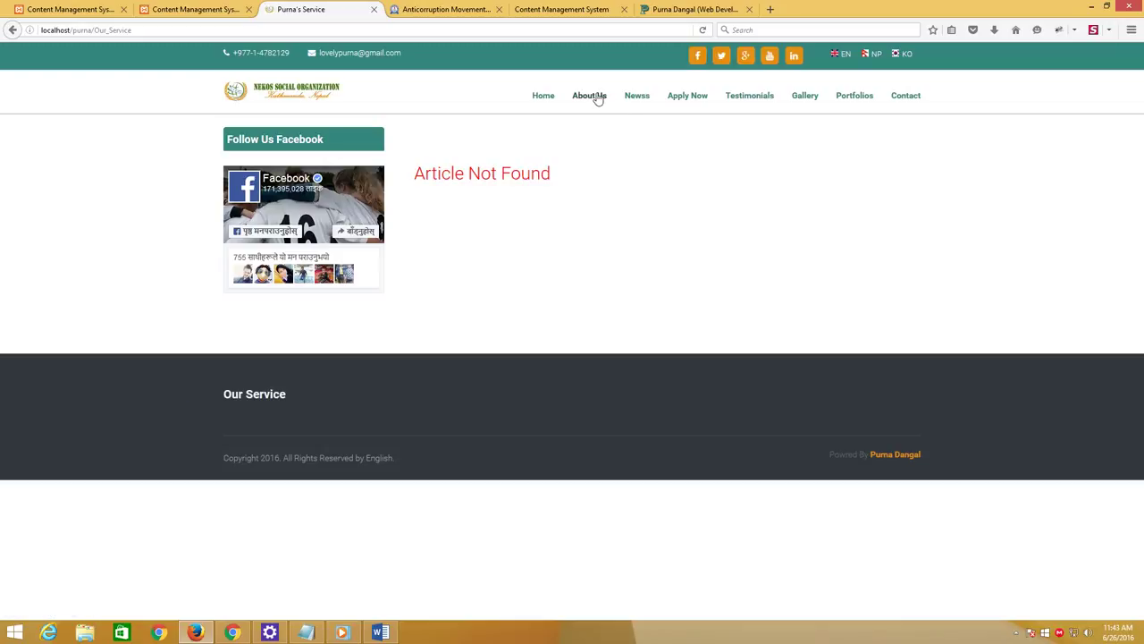
pyautogui.click(248, 399)
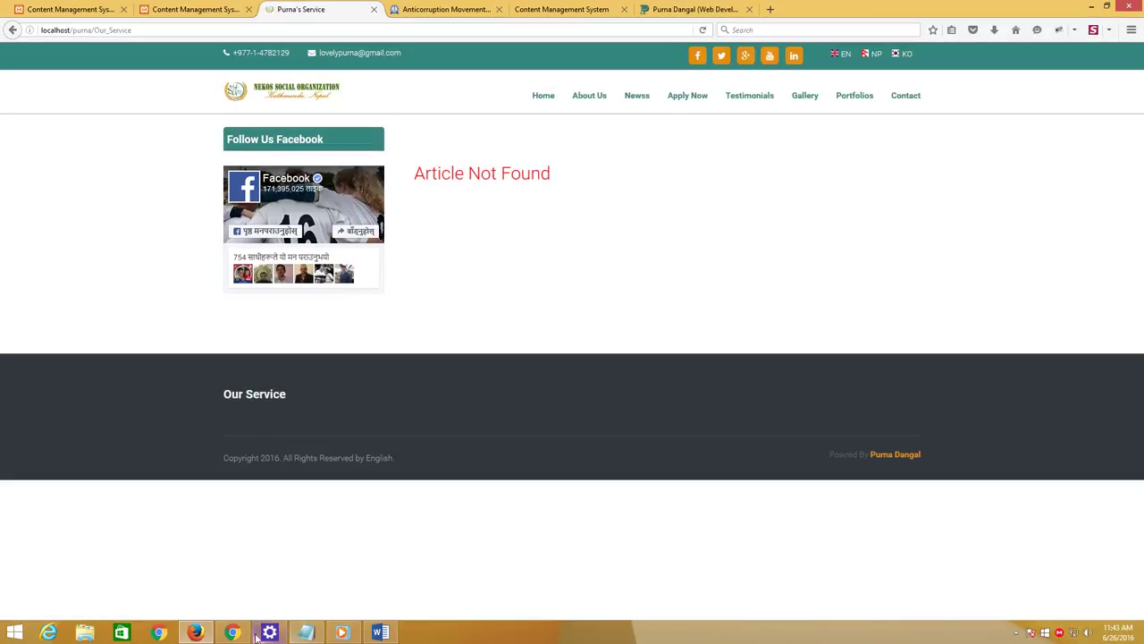
pyautogui.click(306, 632)
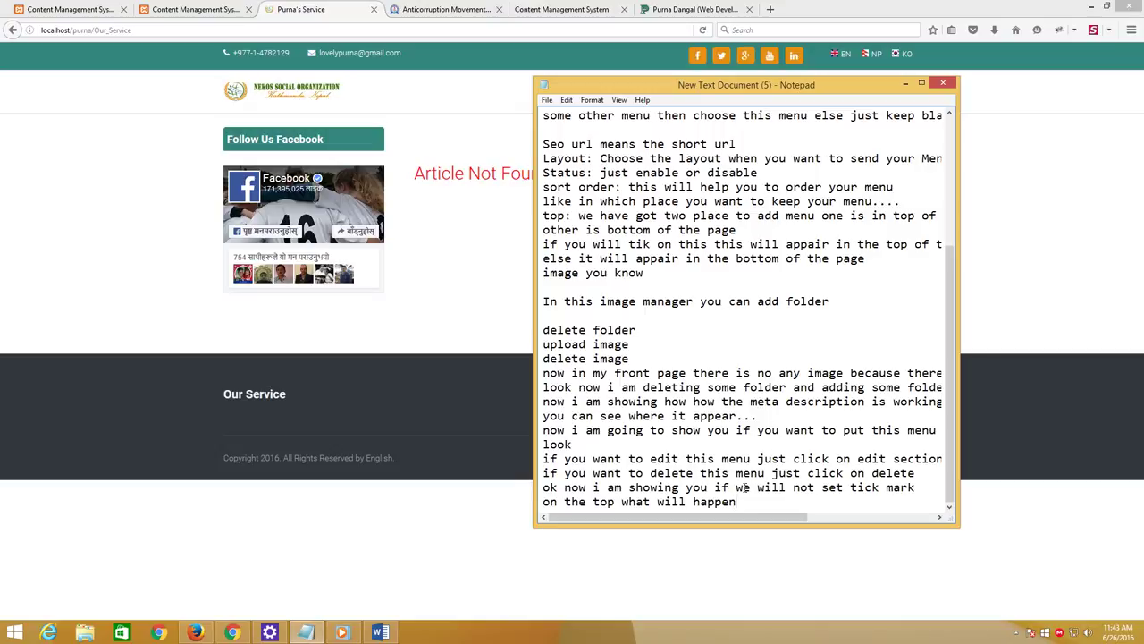
# Add two note lines about not linking or sending this menu to any page
pyautogui.press('Return')
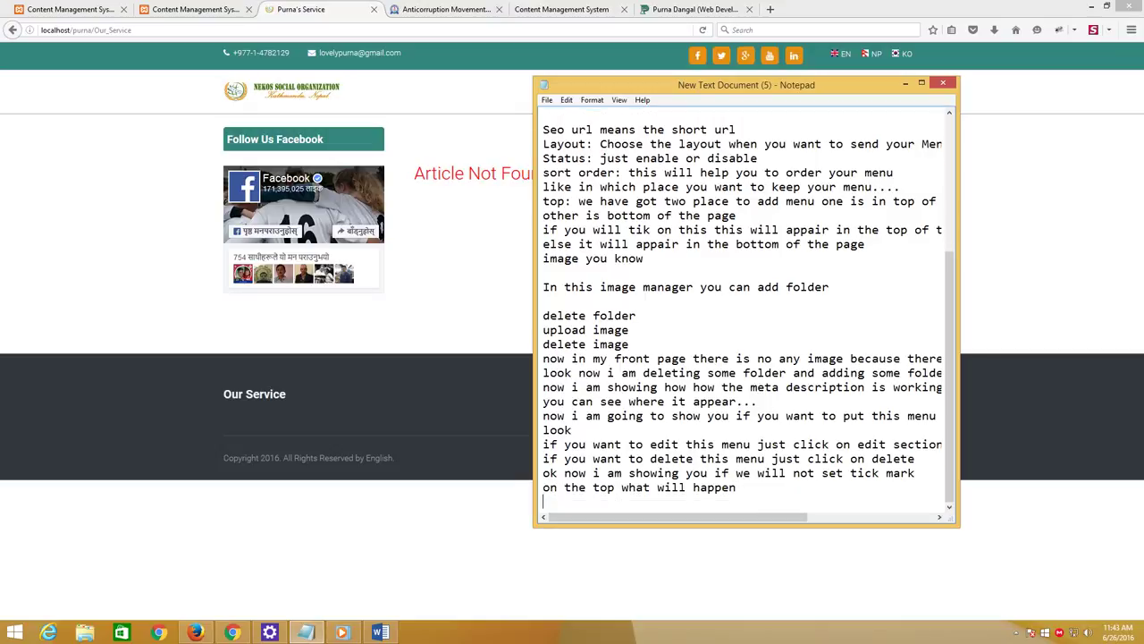
pyautogui.write('if you dont want to gi')
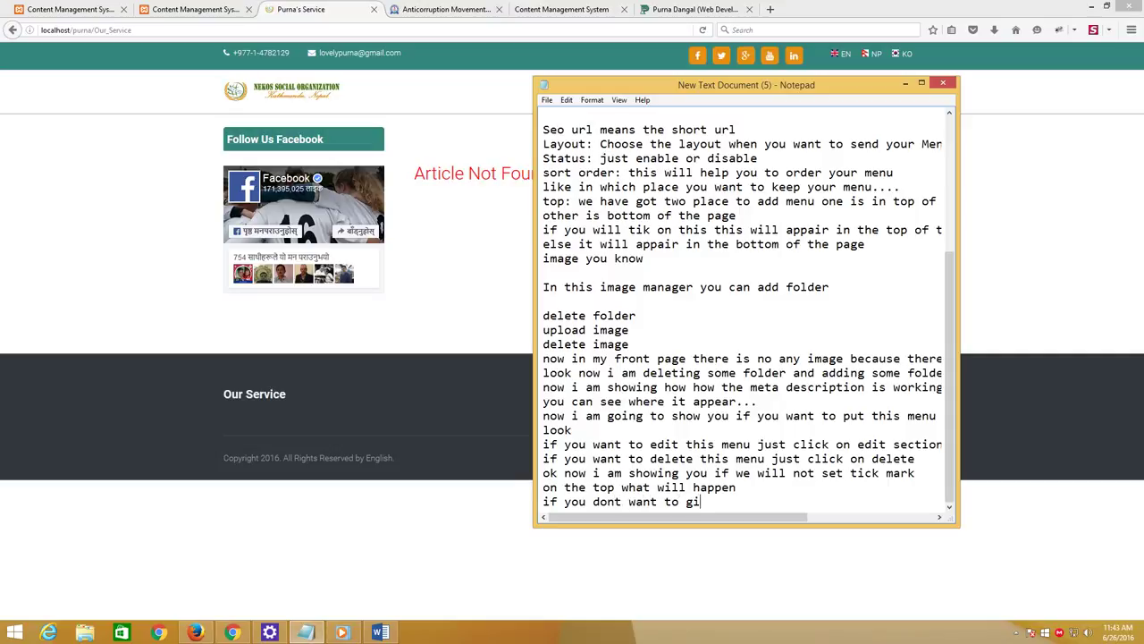
pyautogui.write('ve link on this')
pyautogui.press('Return')
pyautogui.write('i')
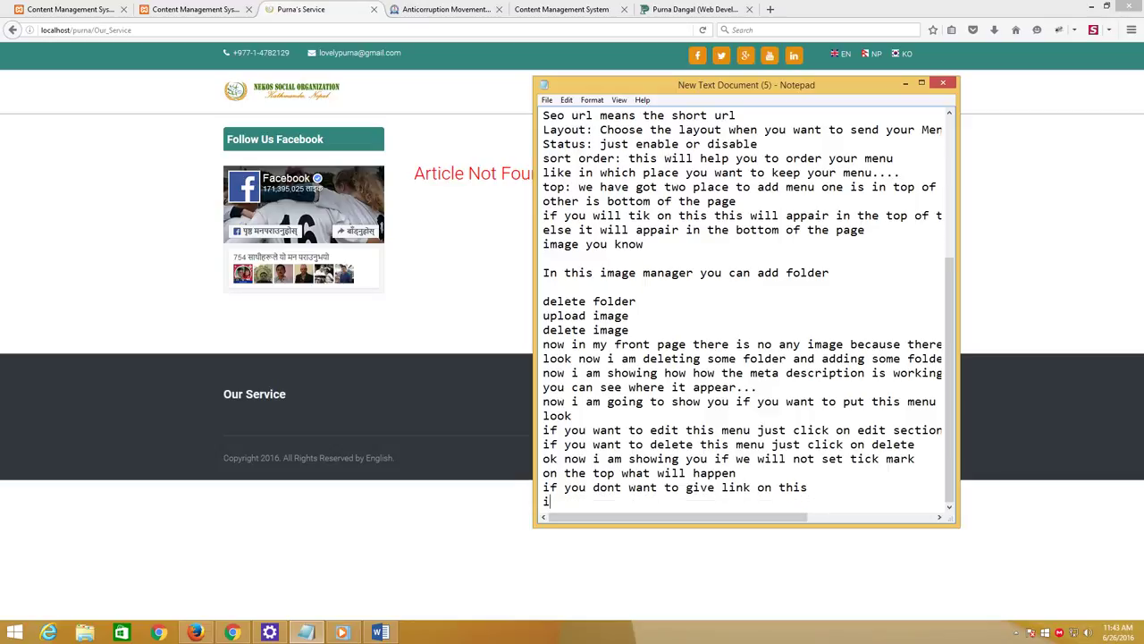
pyautogui.write(' mean if you dont wa')
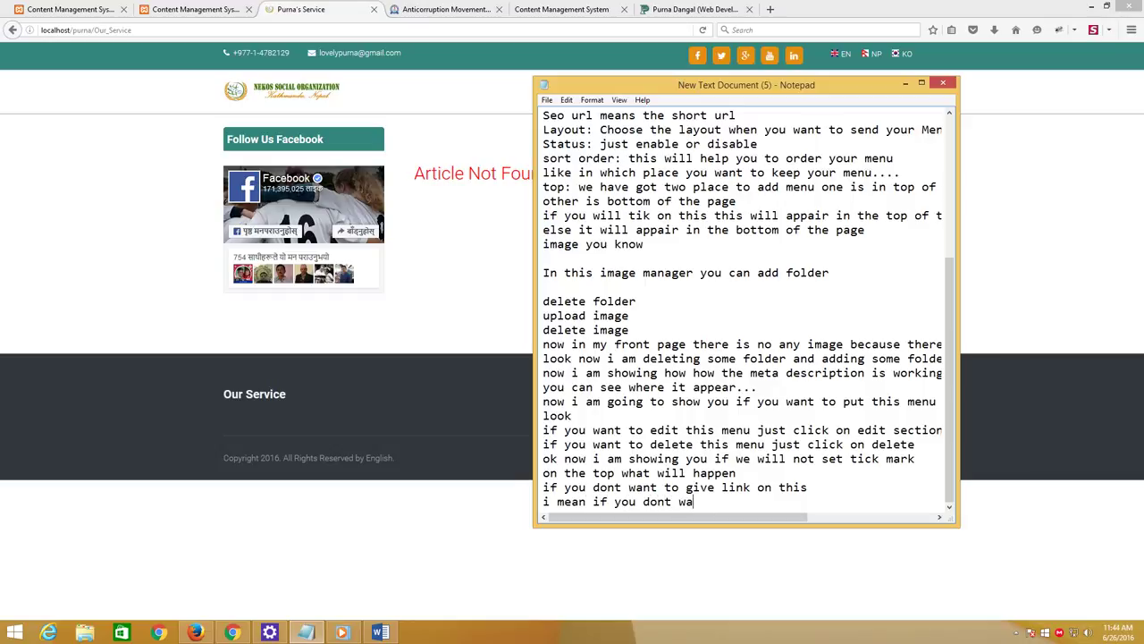
pyautogui.write('nto t')
pyautogui.write('to ')
pyautogui.write('send this')
pyautogui.write(' men')
pyautogui.write('u i')
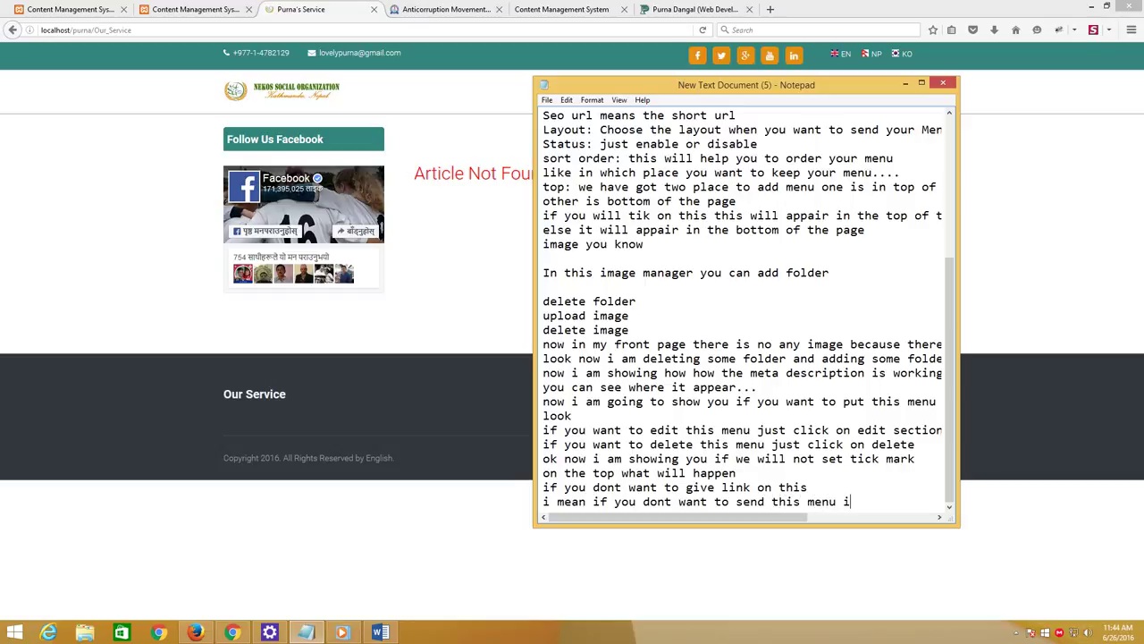
pyautogui.write('n any page just')
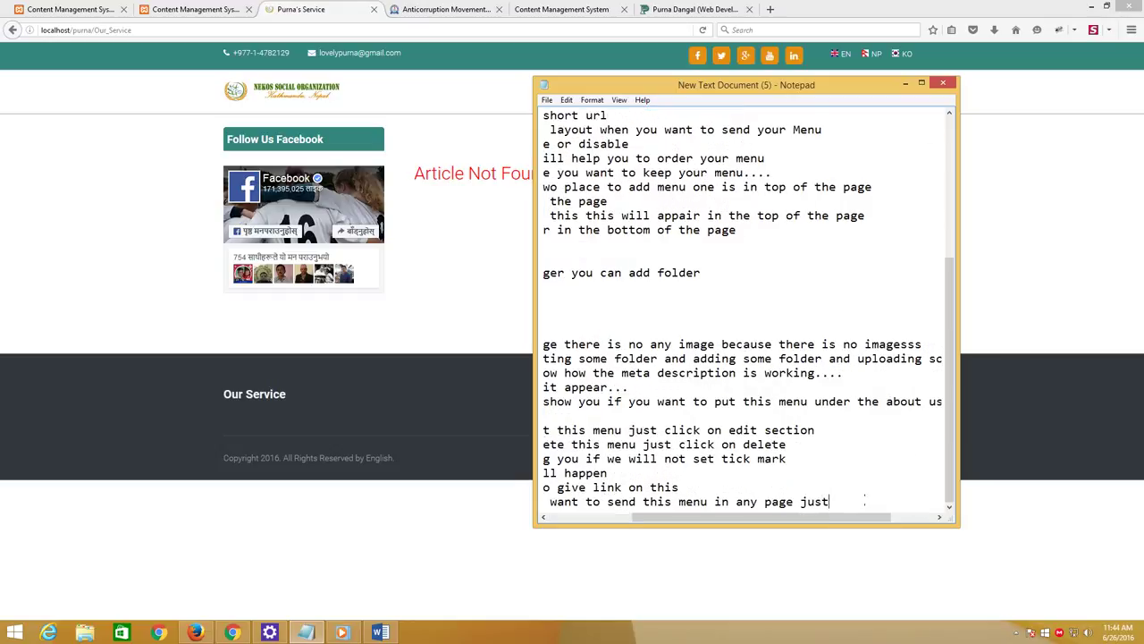
pyautogui.write(' look')
pyautogui.click(64, 9)
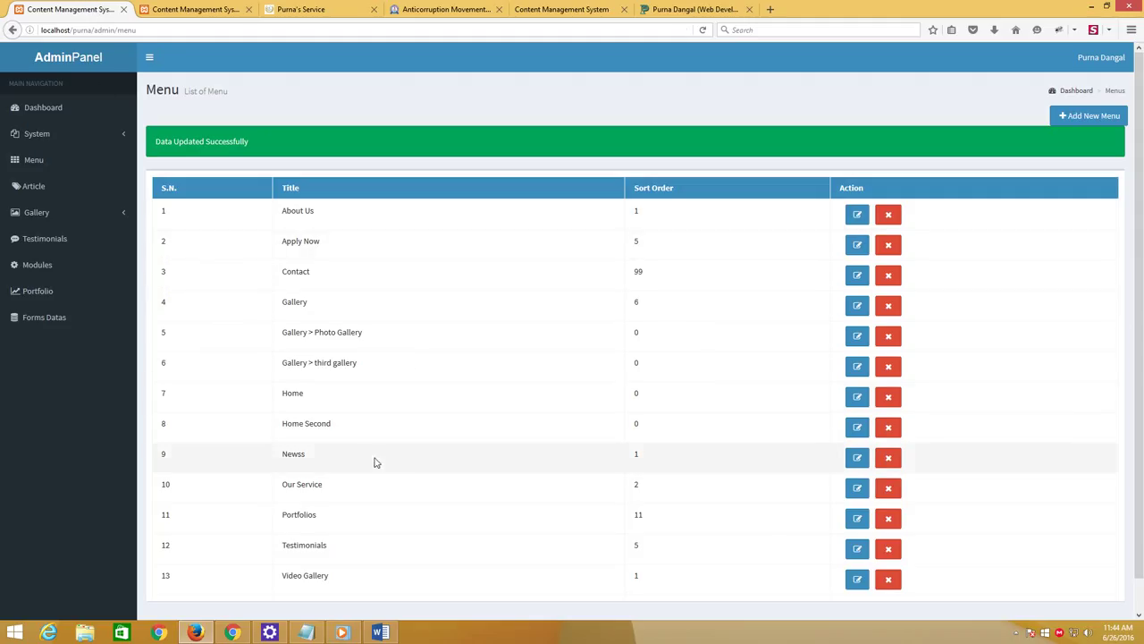
# Change the Our Service menu's Layout to No Link and save it
pyautogui.click(858, 487)
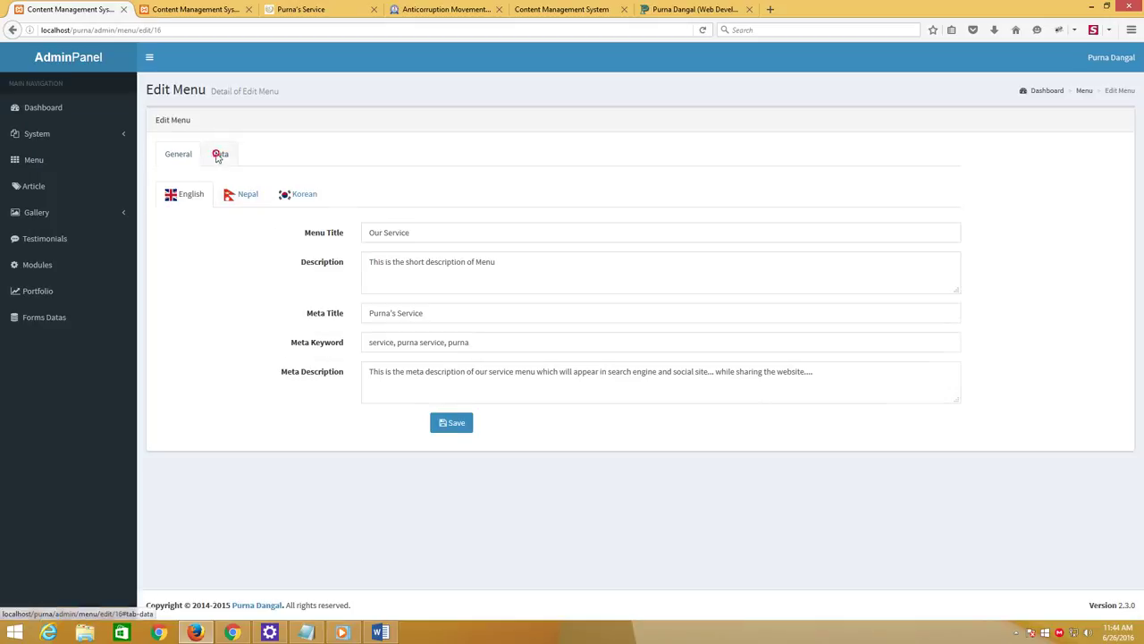
pyautogui.click(220, 153)
pyautogui.click(413, 251)
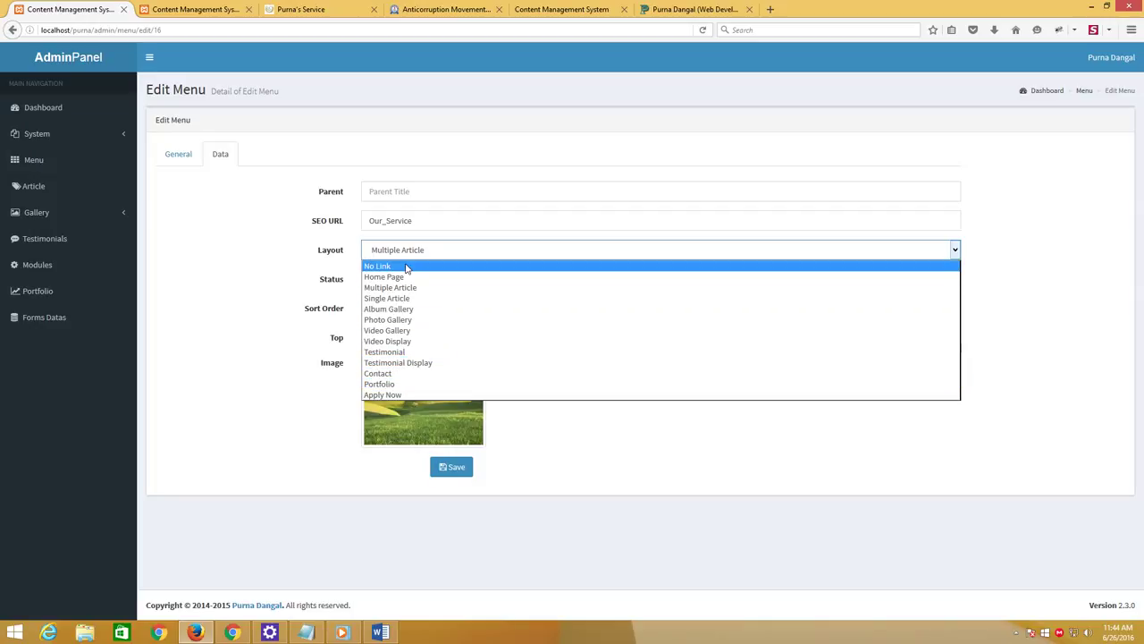
pyautogui.click(405, 267)
pyautogui.click(446, 474)
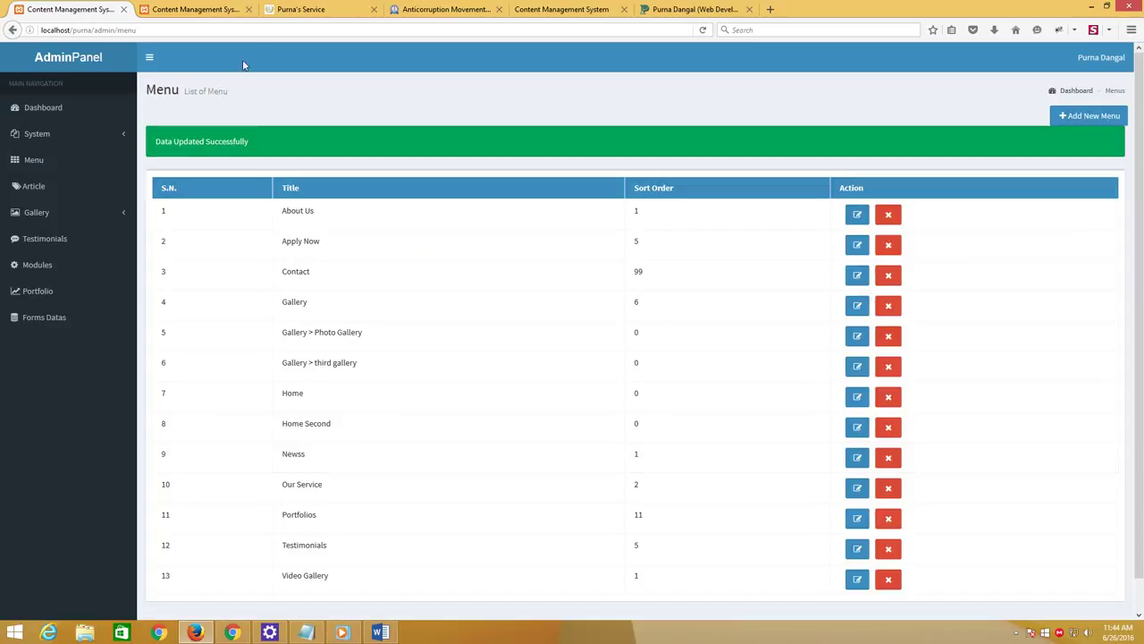
pyautogui.click(300, 9)
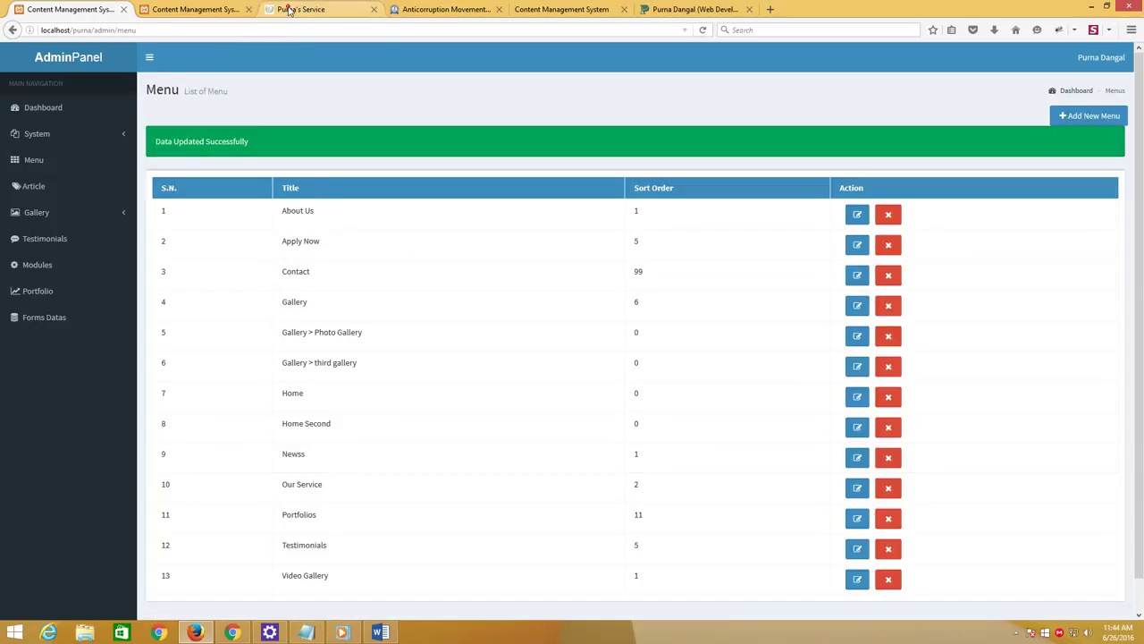
# Reload the site, go back, and load the refreshed Home page
pyautogui.click(702, 30)
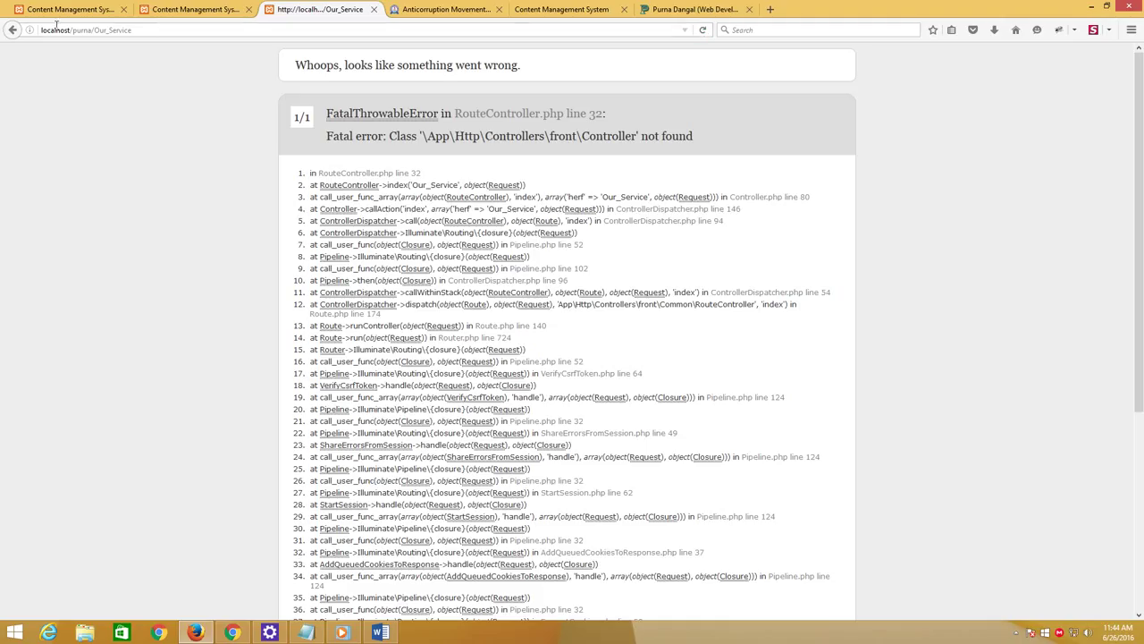
pyautogui.click(13, 31)
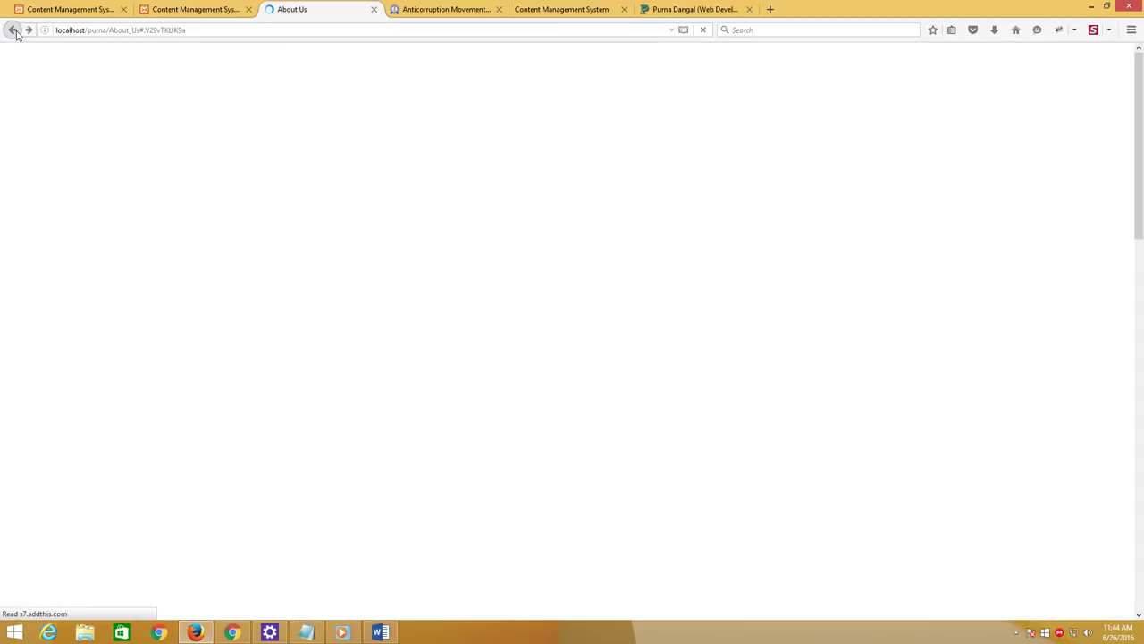
pyautogui.click(536, 94)
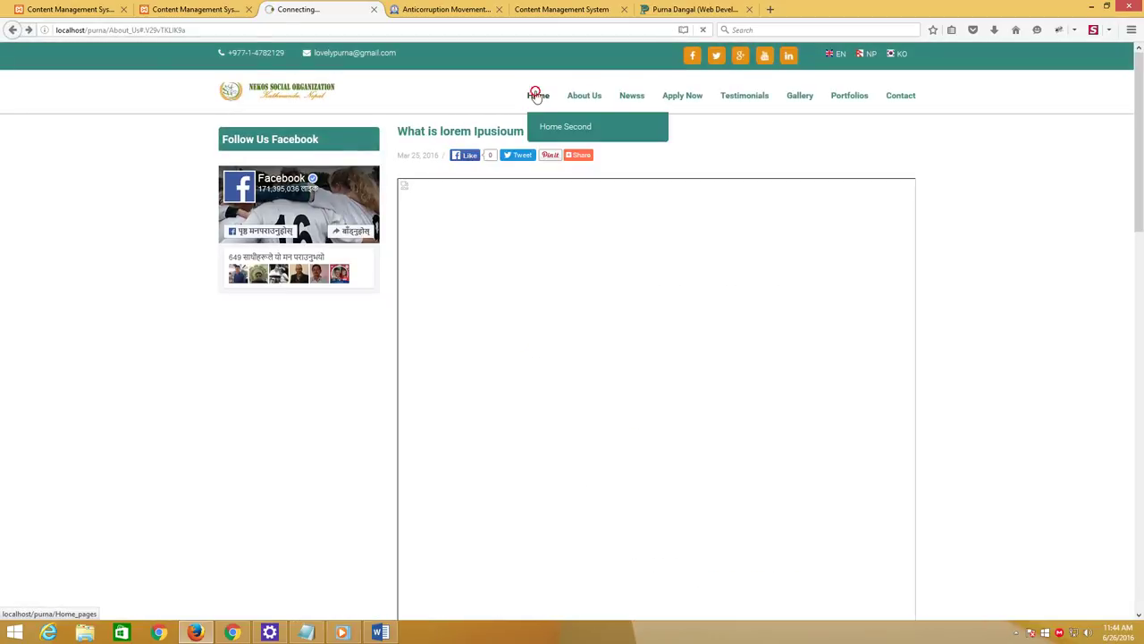
pyautogui.click(703, 31)
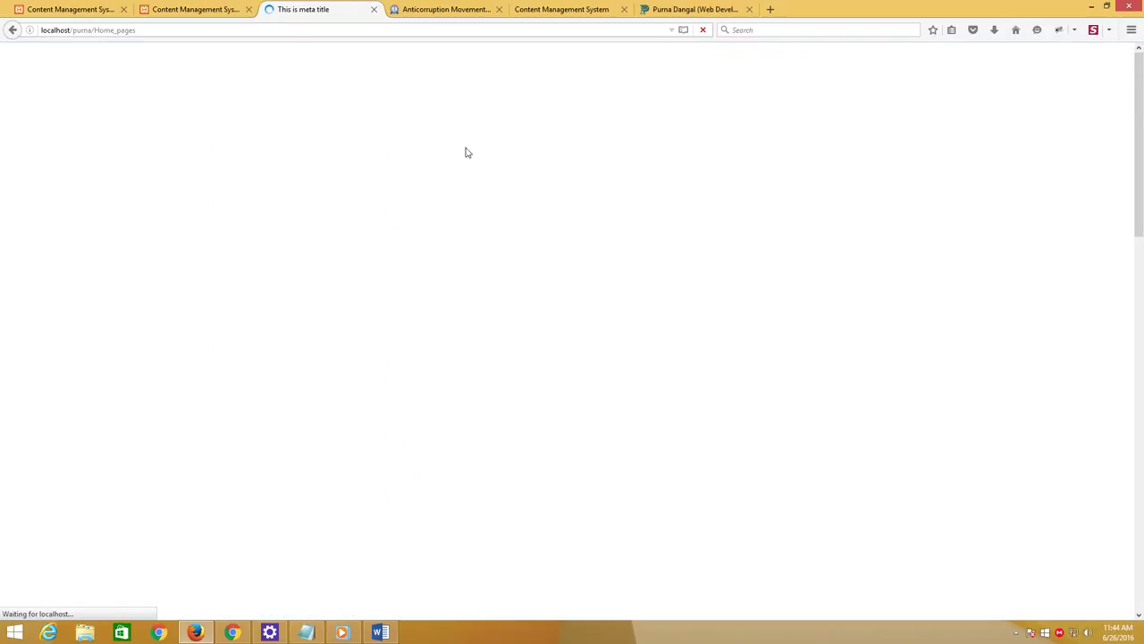
# Scroll down to the footer and highlight the Our Service heading
pyautogui.scroll(-8, 188, 362)
pyautogui.scroll(-5, 187, 362)
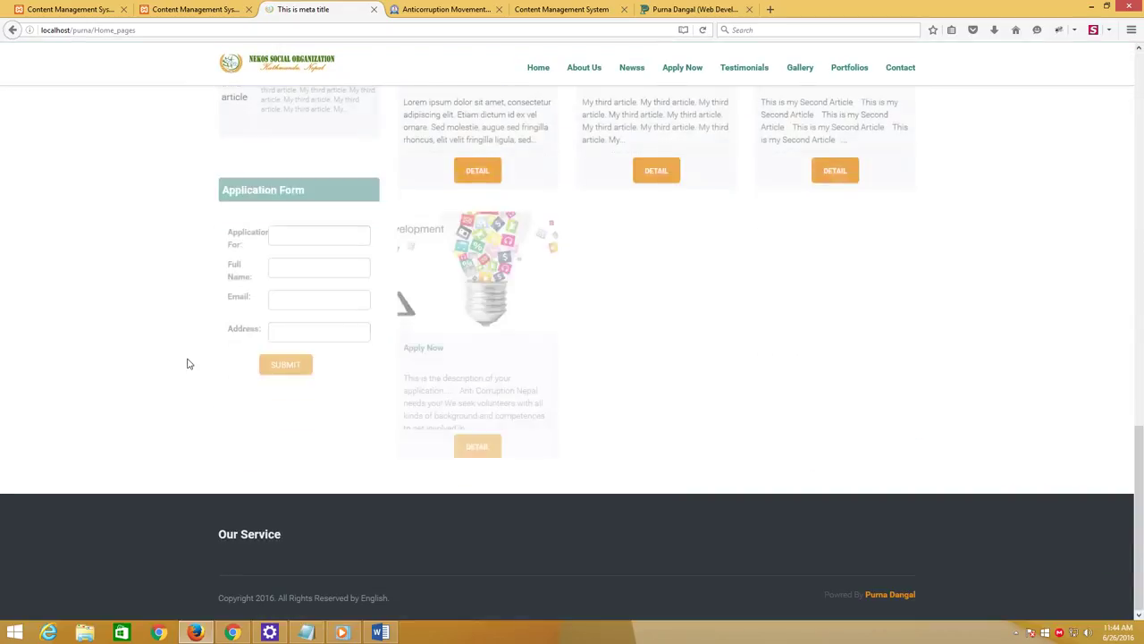
pyautogui.moveTo(241, 536); pyautogui.dragTo(330, 540)
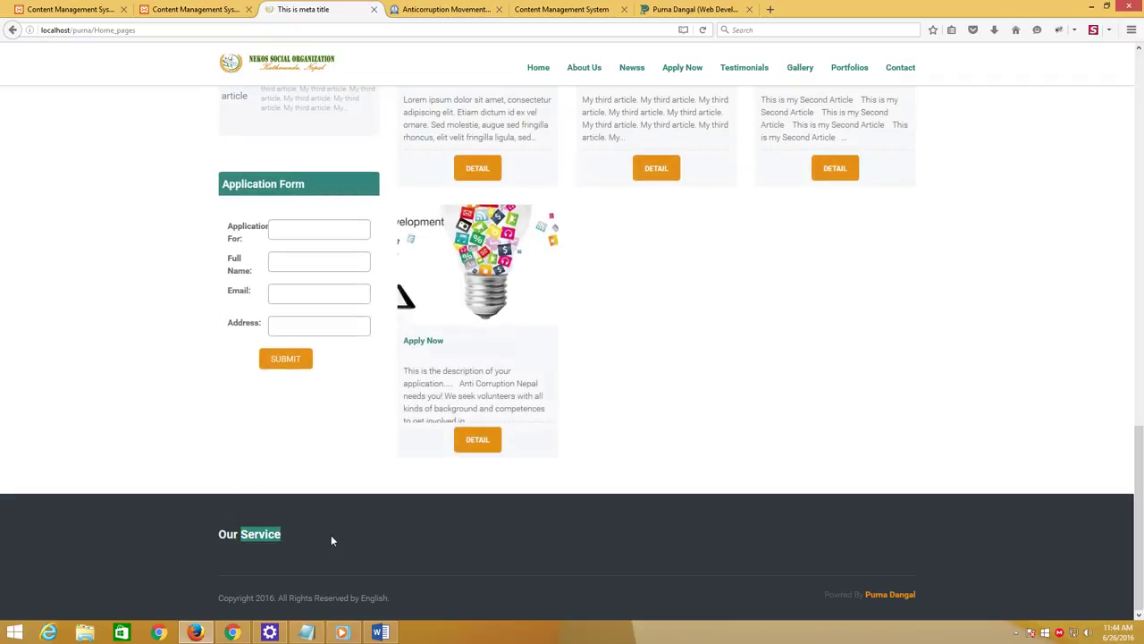
pyautogui.moveTo(254, 535); pyautogui.dragTo(219, 534)
pyautogui.click(256, 534)
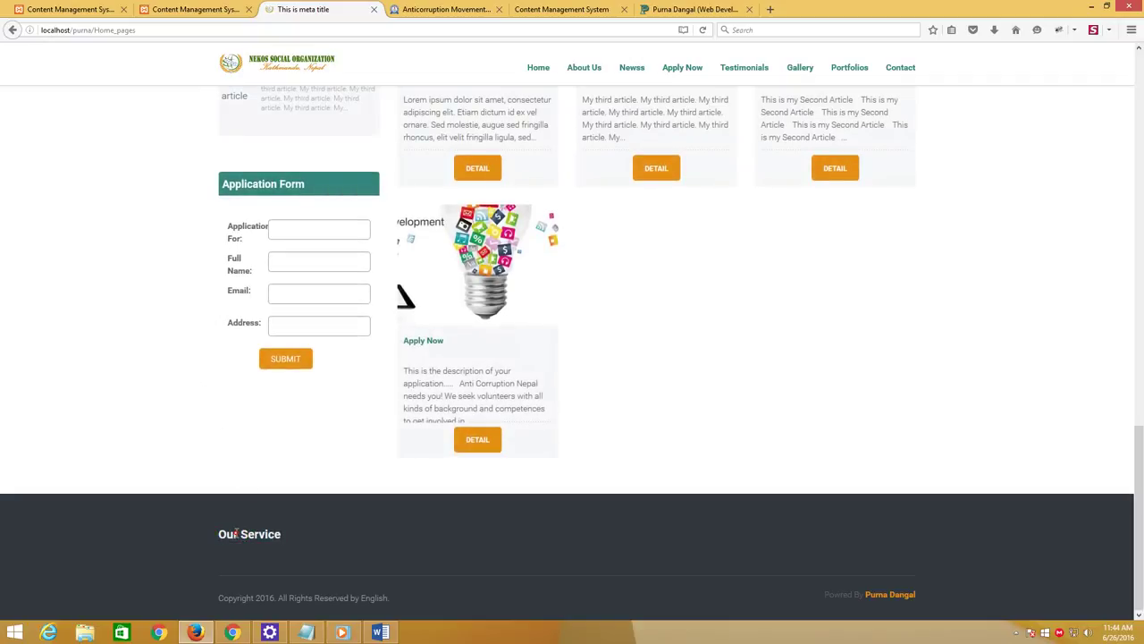
pyautogui.doubleClick(255, 533)
pyautogui.tripleClick(254, 533)
pyautogui.tripleClick(253, 531)
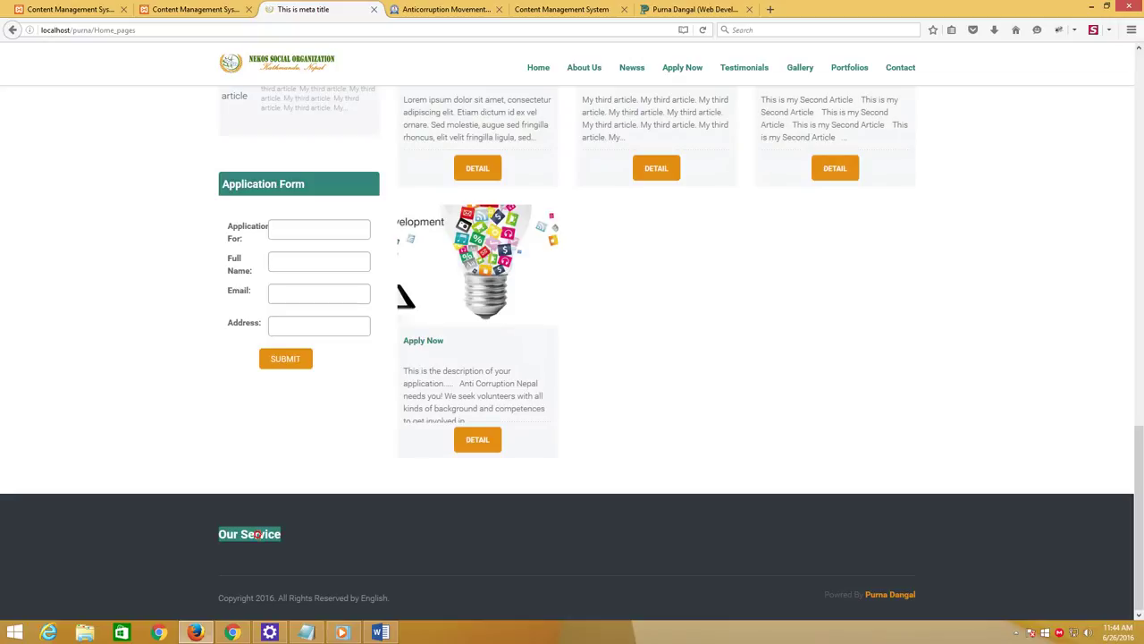
pyautogui.tripleClick(251, 529)
pyautogui.click(174, 395)
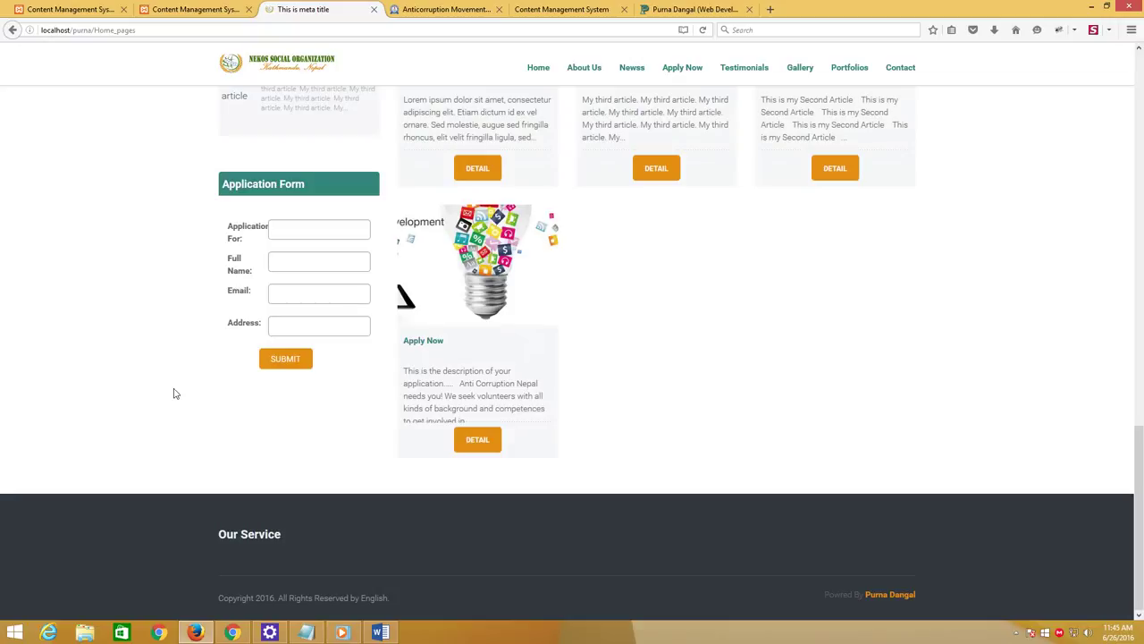
# Add the note line 'if you want to keep sub menu on footer just watch'
pyautogui.click(306, 632)
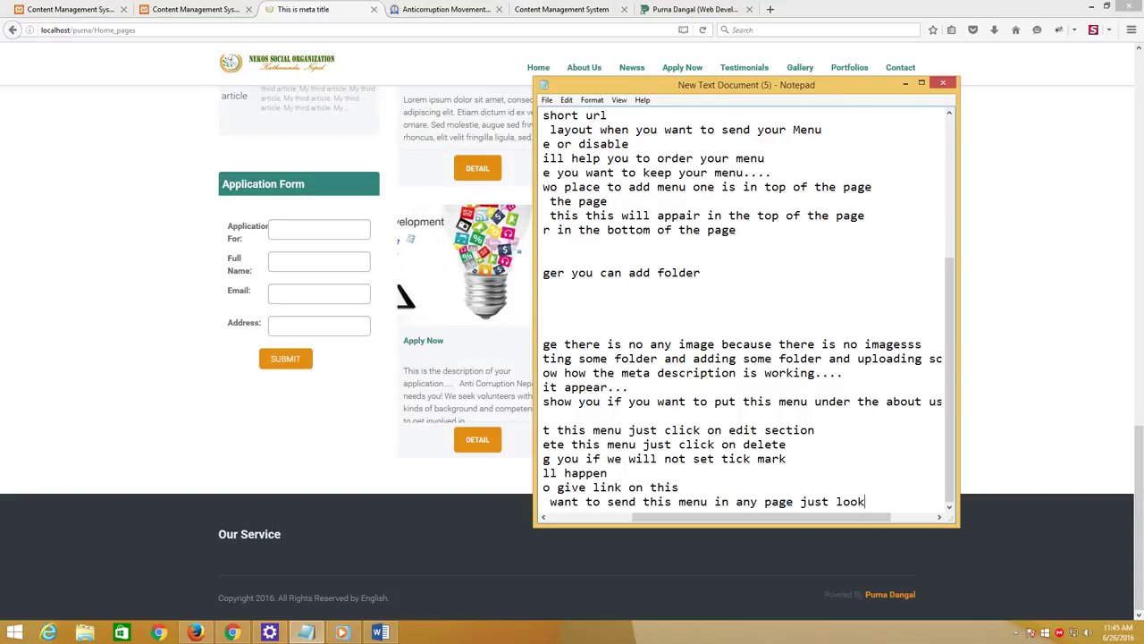
pyautogui.press('Return')
pyautogui.write('if')
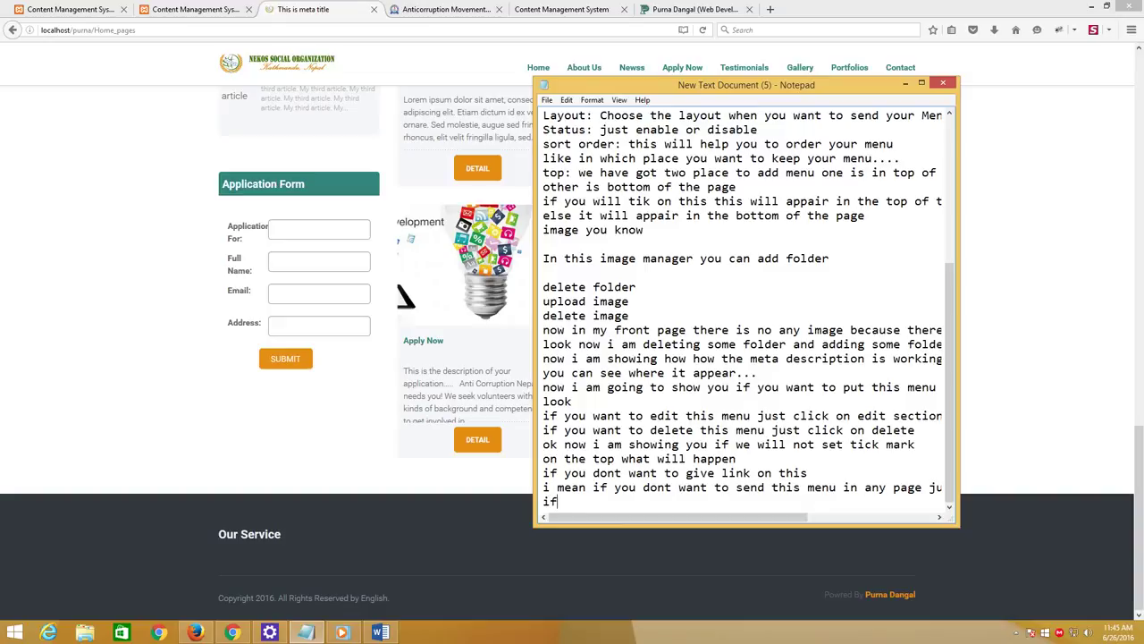
pyautogui.write(' you want to keep sub menu of')
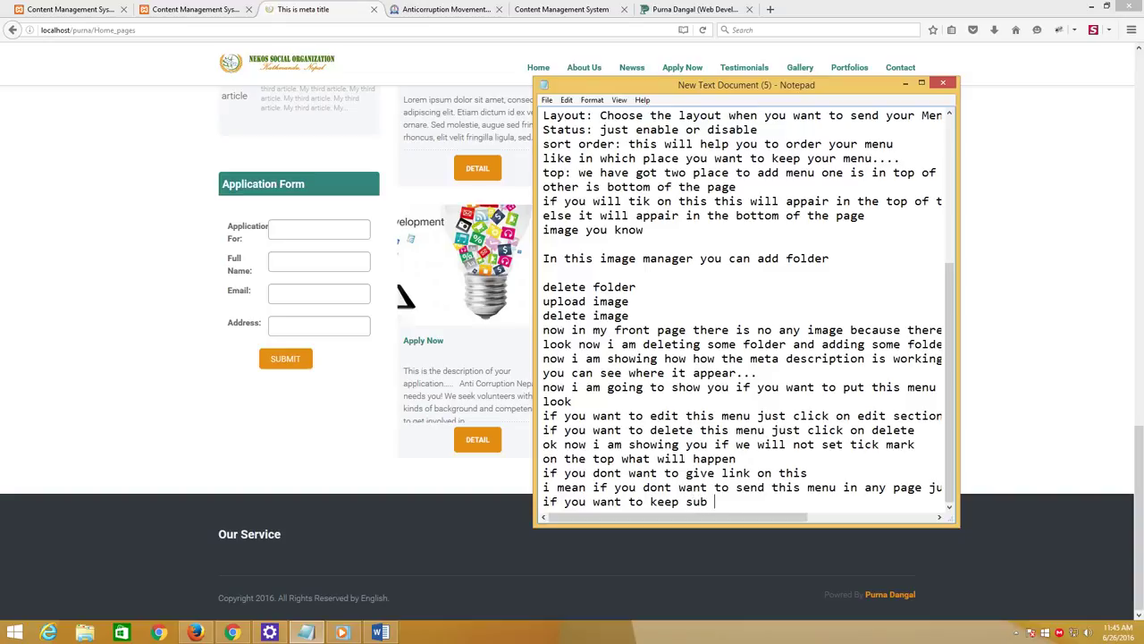
pyautogui.press('BackSpace')
pyautogui.write('n footere')
pyautogui.press('BackSpace')
pyautogui.press('BackSpace')
pyautogui.write('r just watch')
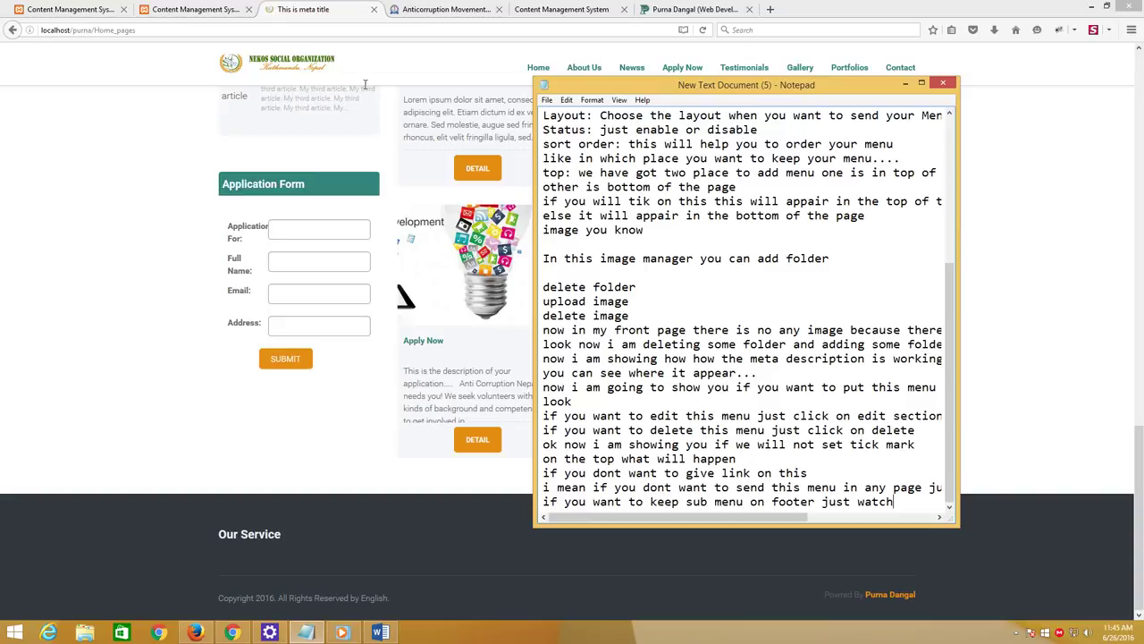
pyautogui.click(71, 9)
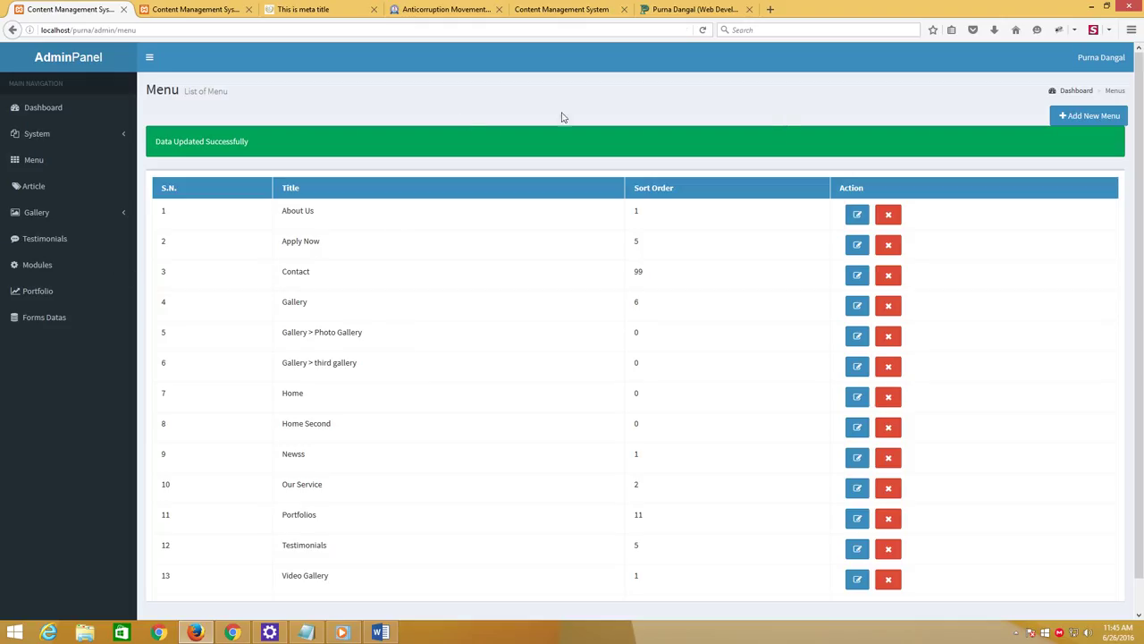
# Start a new menu with English title, description and meta fields set to 'Our service 1'
pyautogui.click(1084, 122)
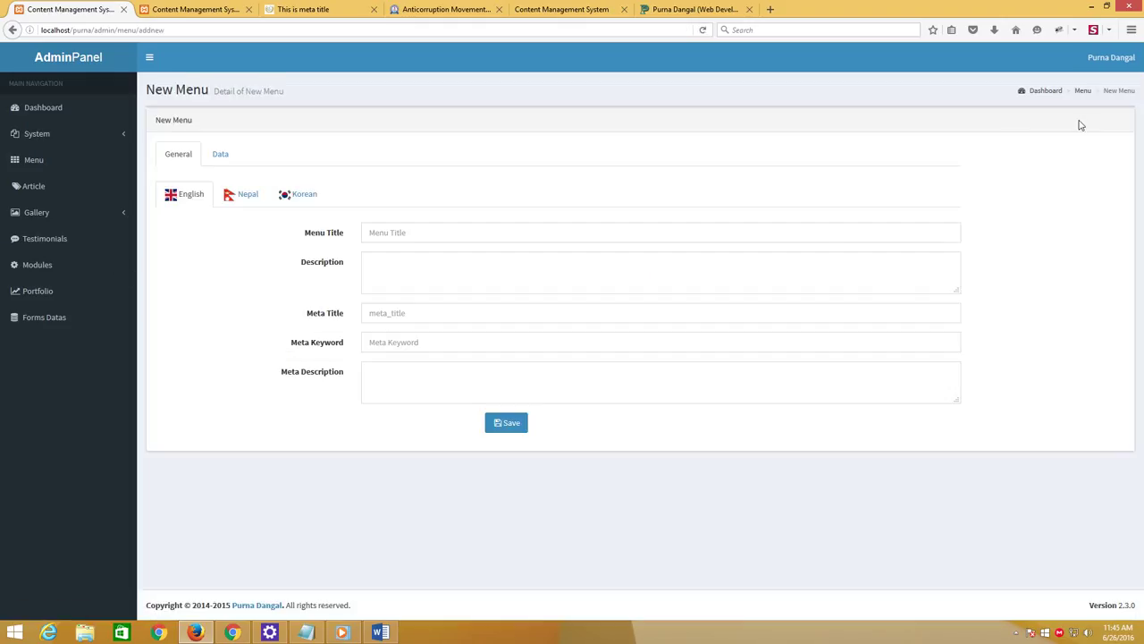
pyautogui.click(423, 230)
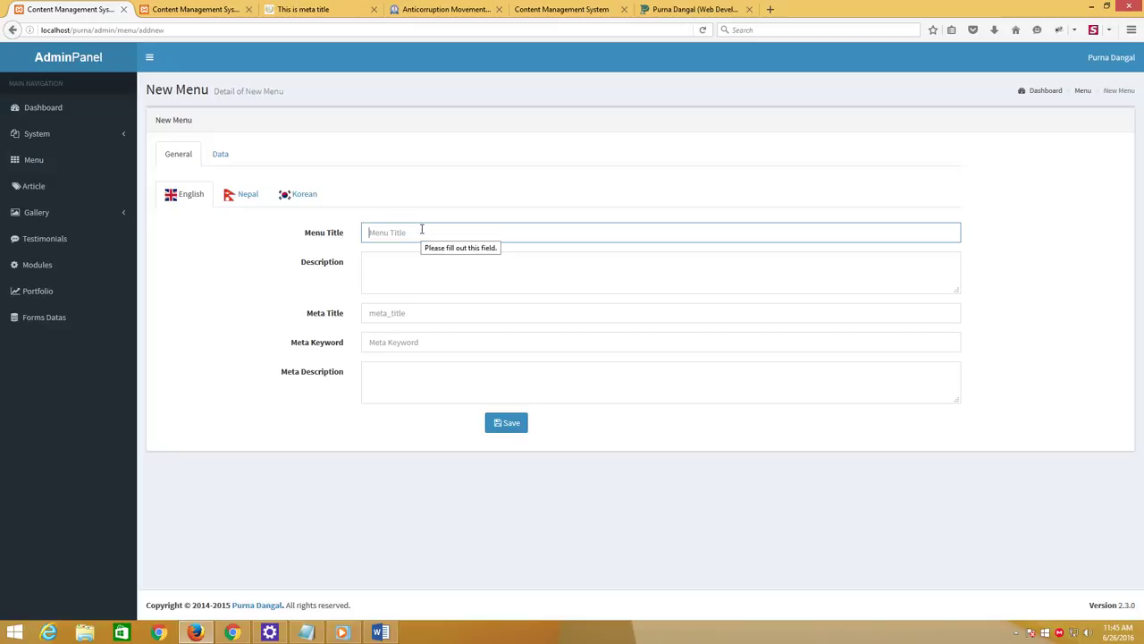
pyautogui.write('Our ')
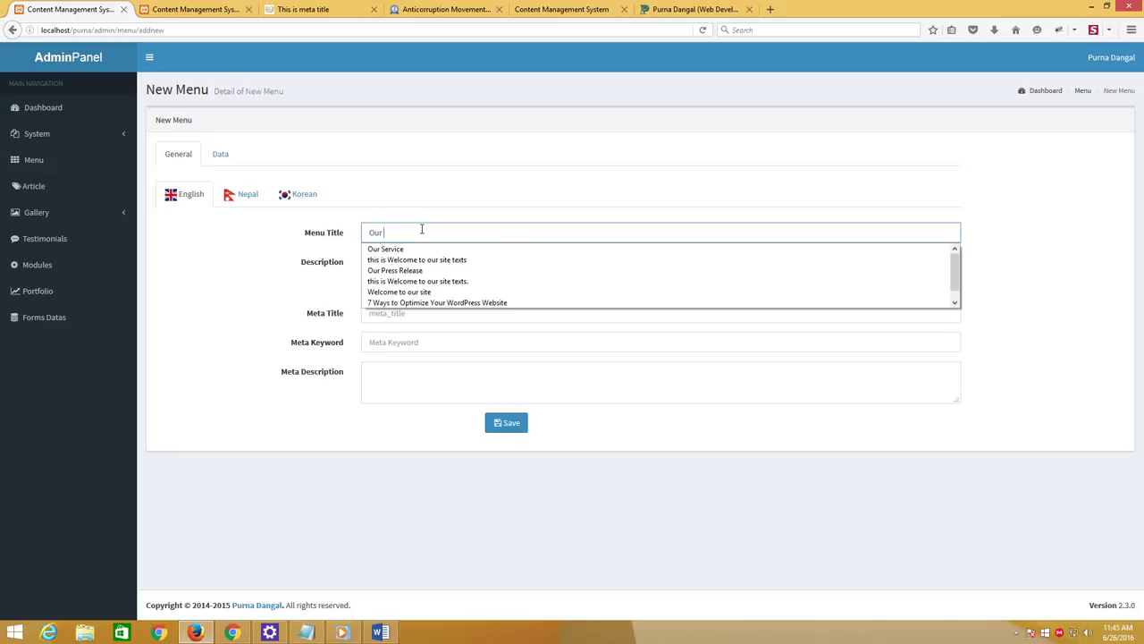
pyautogui.write('service')
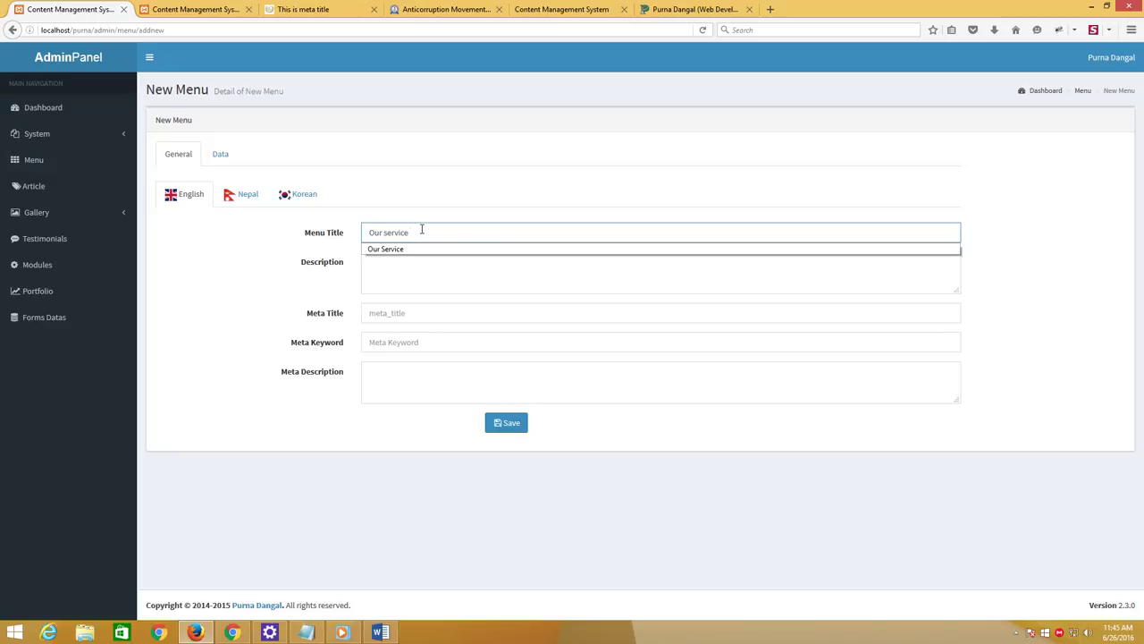
pyautogui.write(' 1')
pyautogui.moveTo(423, 230); pyautogui.dragTo(345, 231)
pyautogui.hotkey('ctrl', 'c')
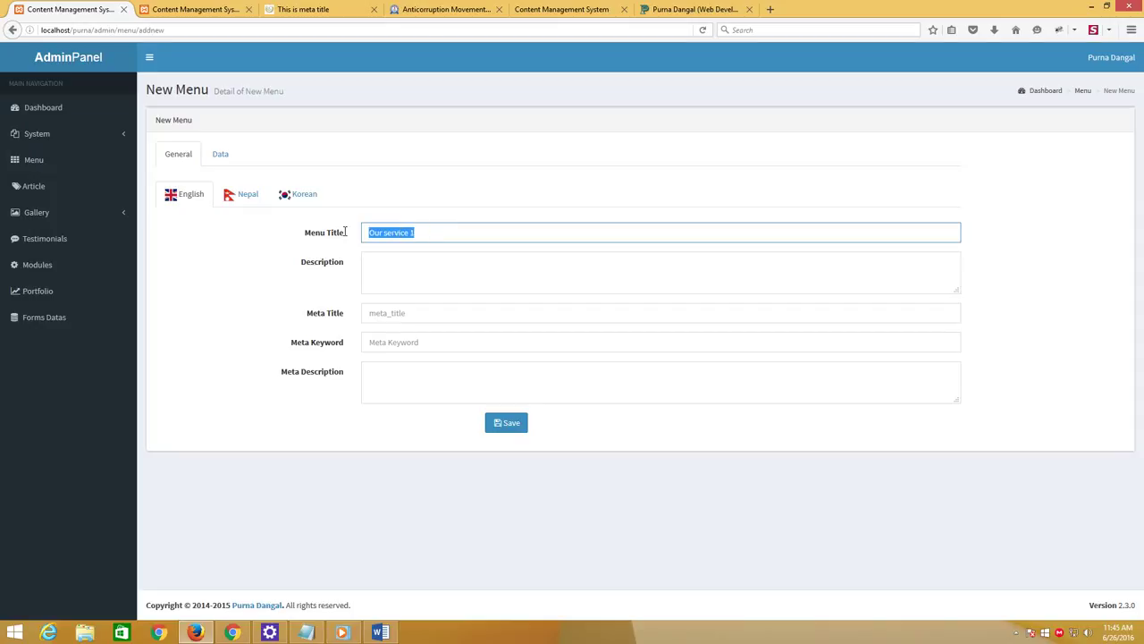
pyautogui.click(370, 261)
pyautogui.hotkey('ctrl', 'v')
pyautogui.click(383, 314)
pyautogui.hotkey('ctrl', 'v')
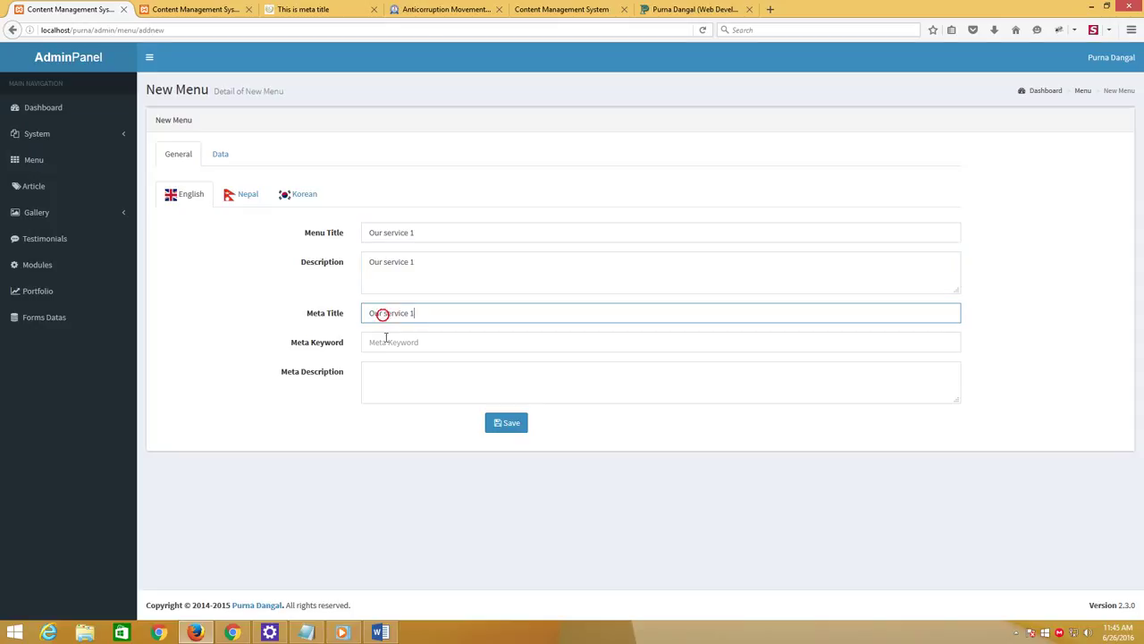
pyautogui.click(386, 340)
pyautogui.hotkey('ctrl', 'v')
pyautogui.click(387, 376)
# Fill every Nepal language field with 'Our service 1'
pyautogui.click(246, 194)
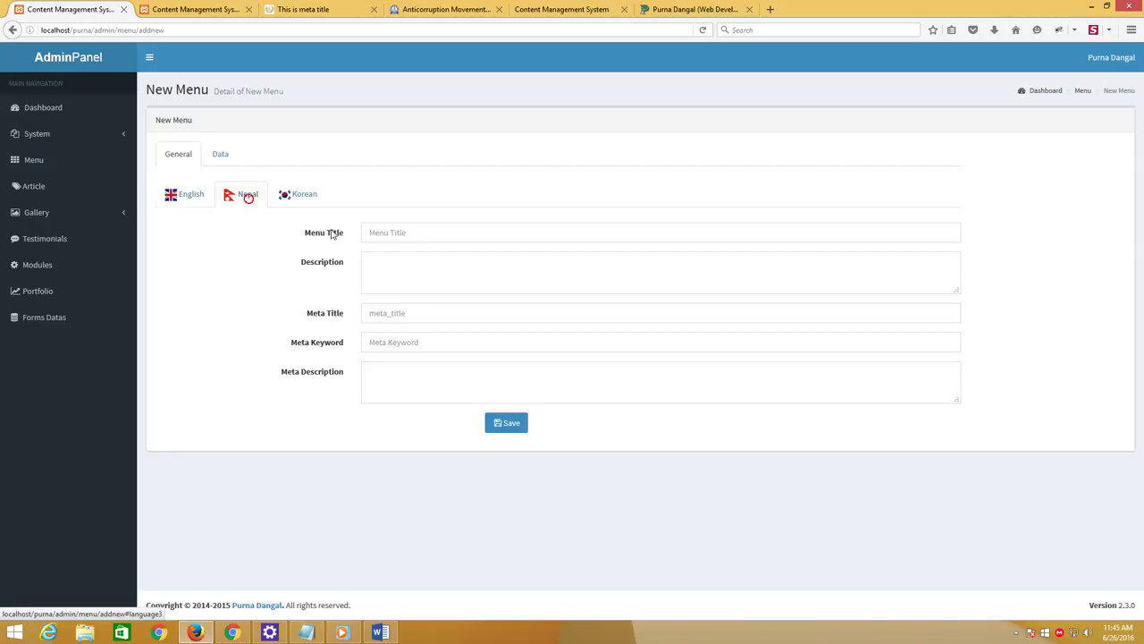
pyautogui.click(382, 225)
pyautogui.click(382, 225)
pyautogui.click(411, 246)
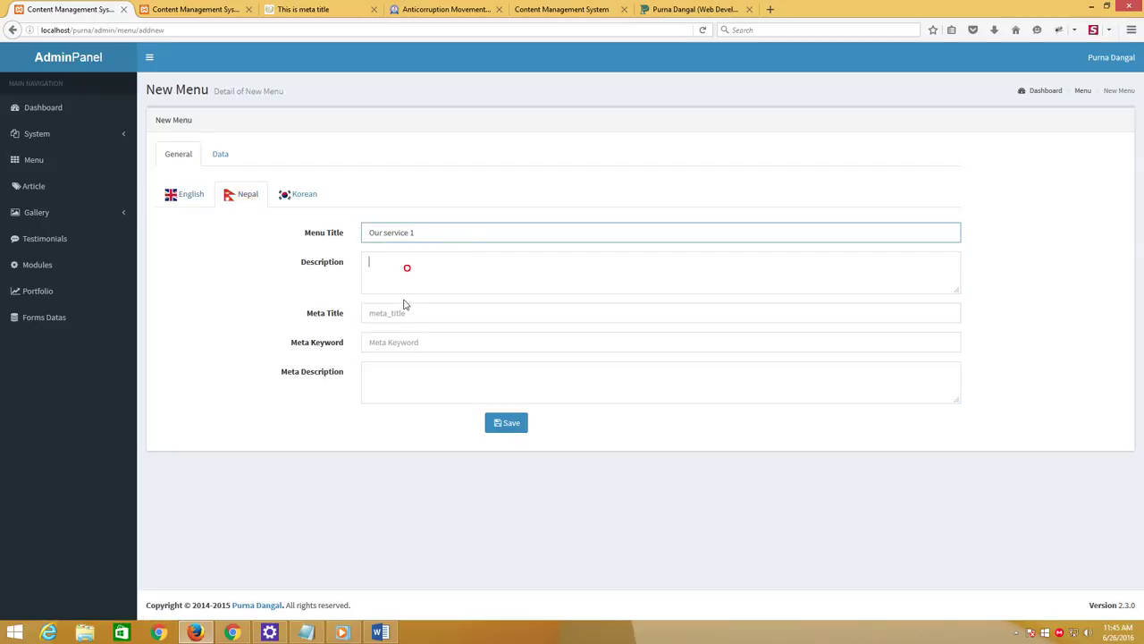
pyautogui.click(403, 304)
pyautogui.click(399, 315)
pyautogui.click(399, 332)
pyautogui.click(399, 341)
pyautogui.click(396, 362)
pyautogui.click(396, 378)
pyautogui.click(396, 413)
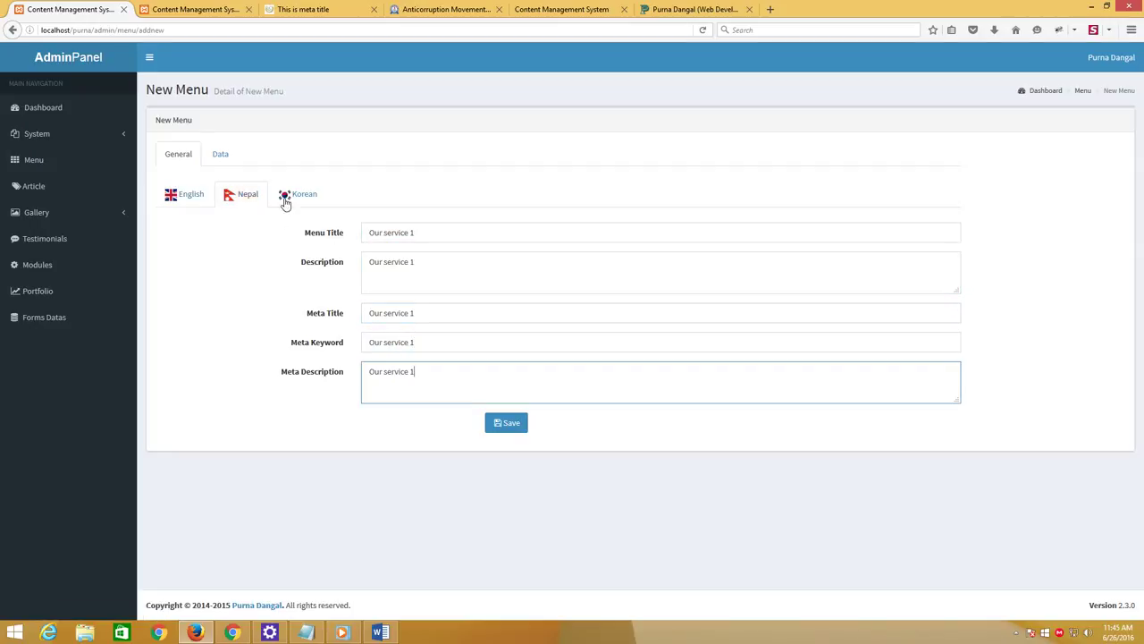
# Fill every Korean language field with 'Our service 1'
pyautogui.click(285, 202)
pyautogui.click(402, 232)
pyautogui.click(407, 253)
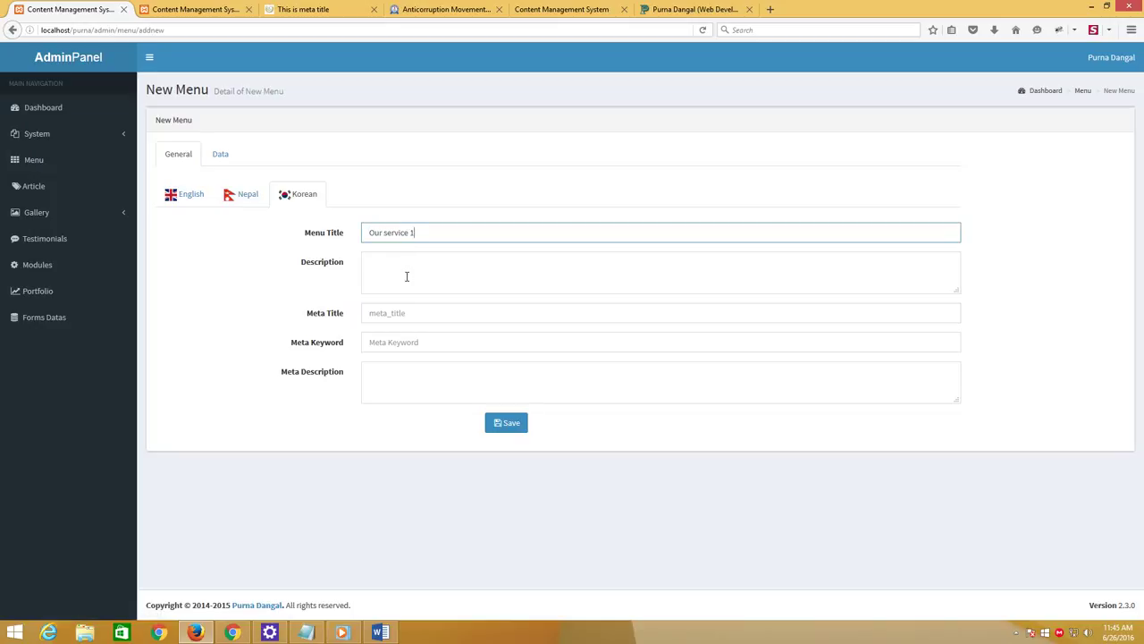
pyautogui.click(407, 277)
pyautogui.click(403, 304)
pyautogui.click(401, 313)
pyautogui.click(399, 333)
pyautogui.click(398, 343)
pyautogui.click(396, 362)
pyautogui.click(396, 373)
pyautogui.click(395, 393)
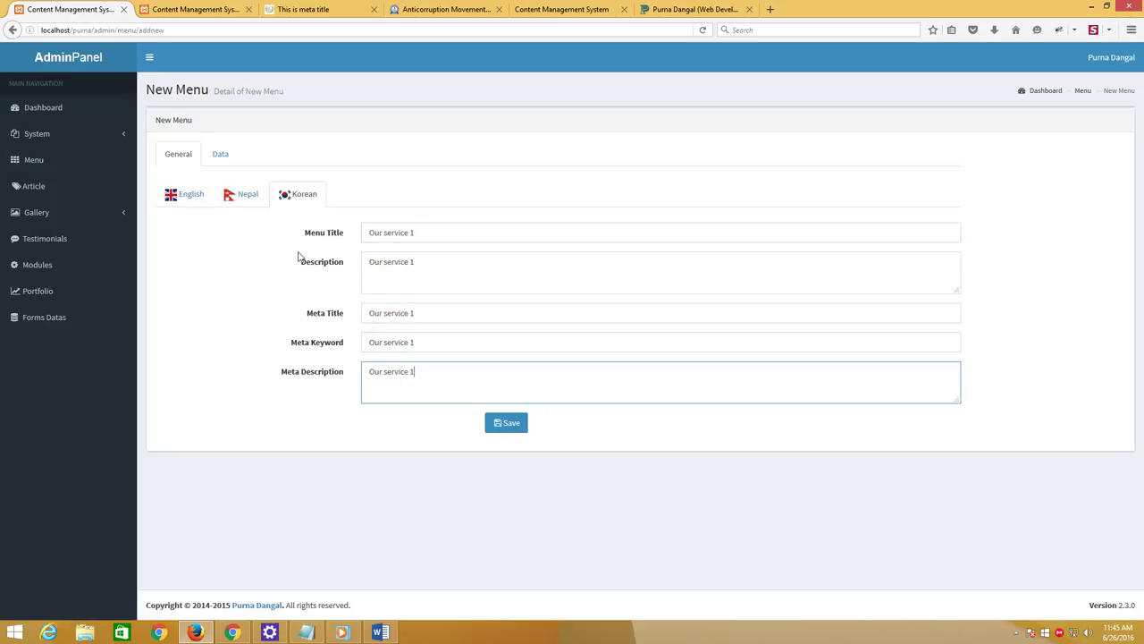
pyautogui.click(221, 156)
pyautogui.click(389, 191)
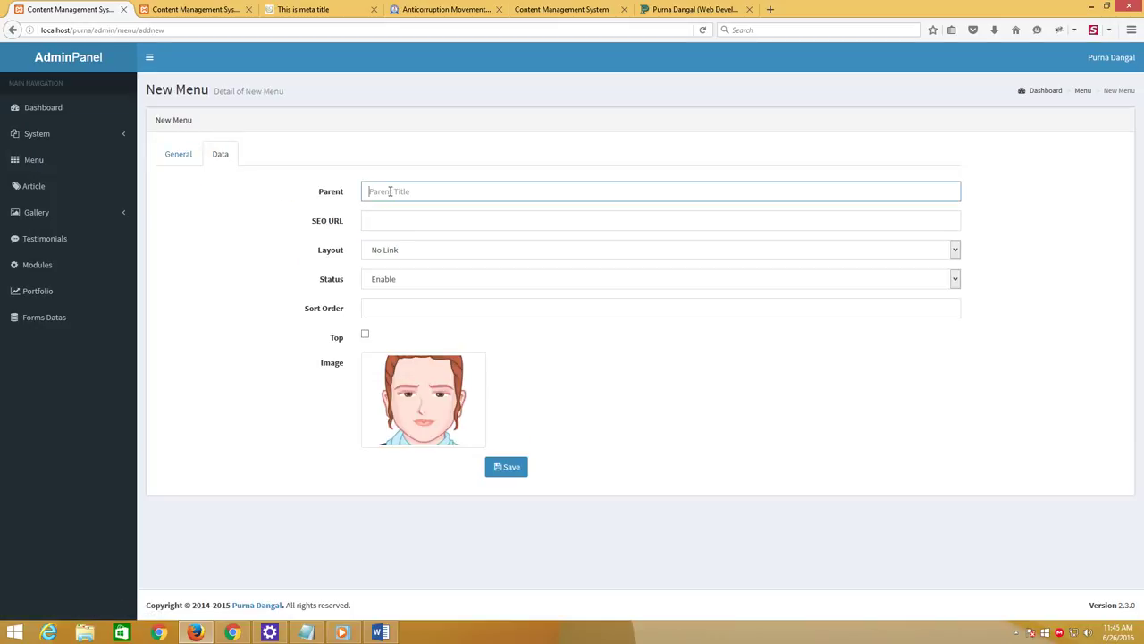
# Set parent Our Service, SEO URL 'Our service 1', Multiple Article layout, sort order 0, and save
pyautogui.write('0')
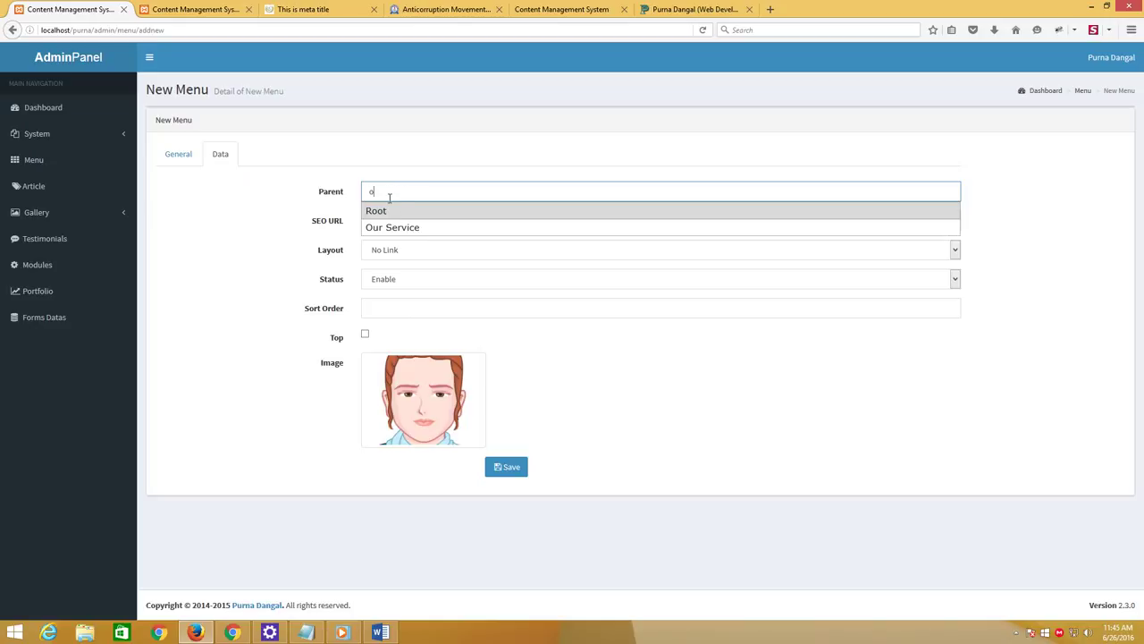
pyautogui.click(391, 225)
pyautogui.click(398, 221)
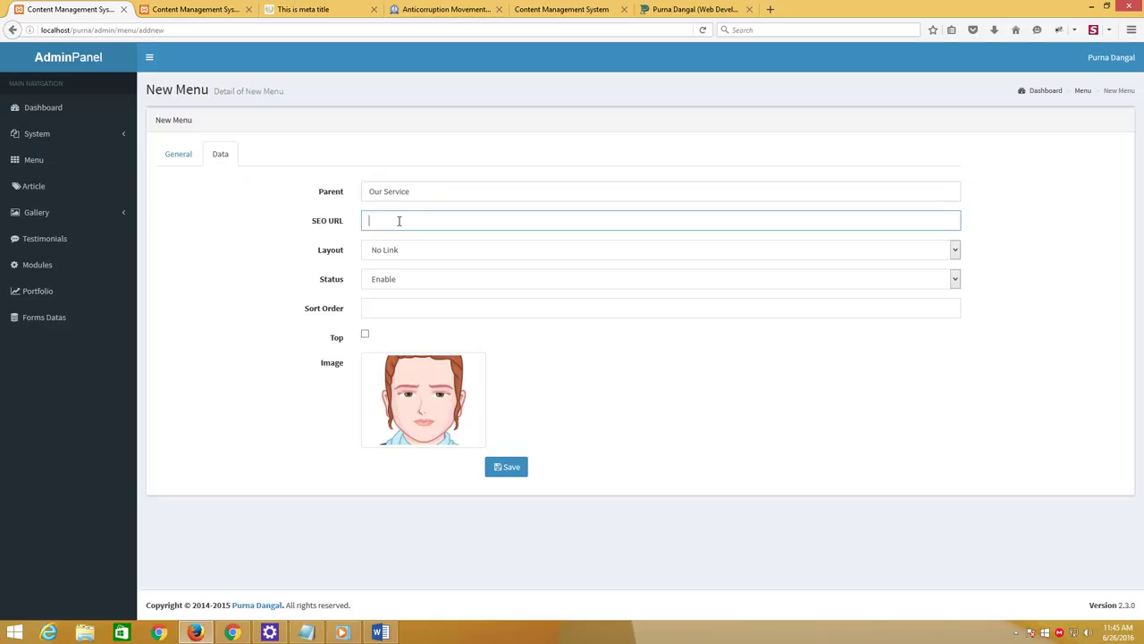
pyautogui.write('Our service 1')
pyautogui.click(399, 258)
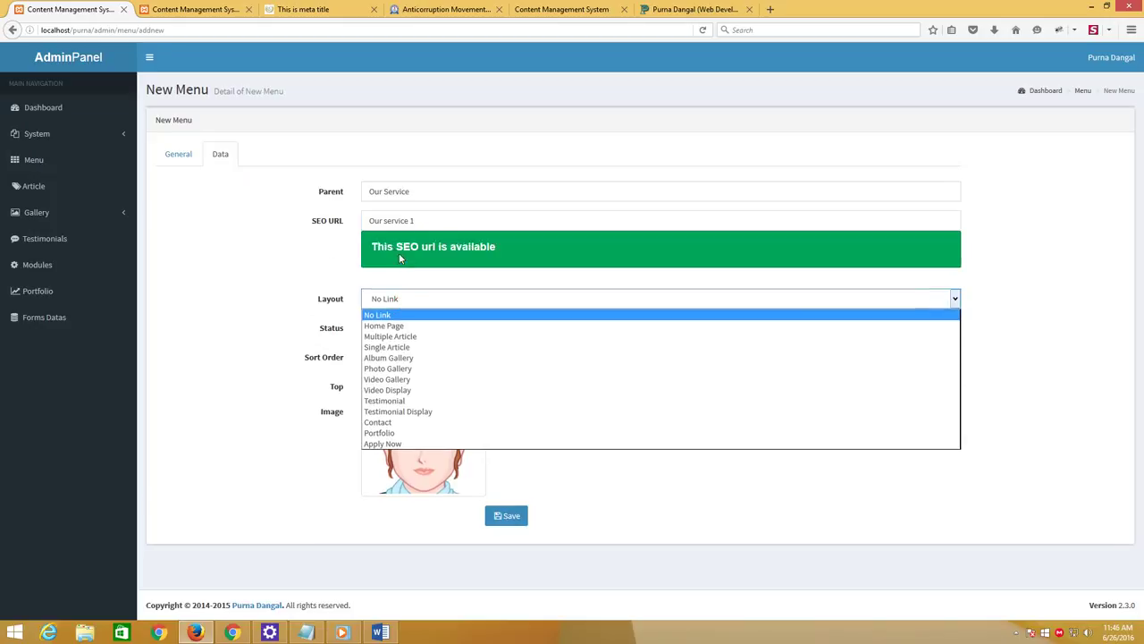
pyautogui.click(416, 343)
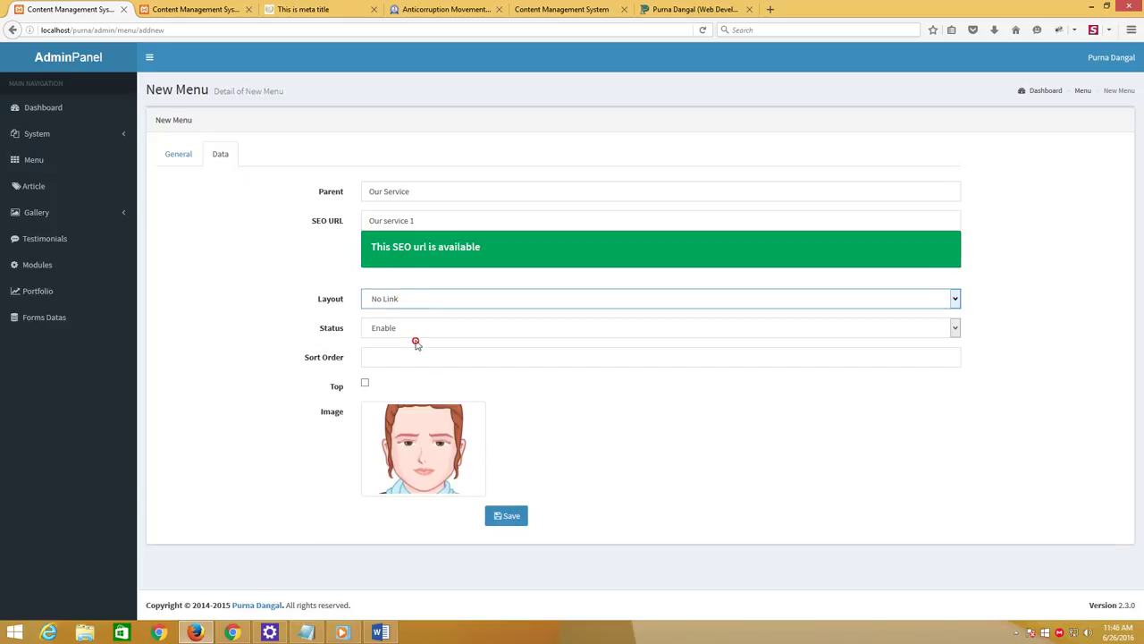
pyautogui.click(426, 328)
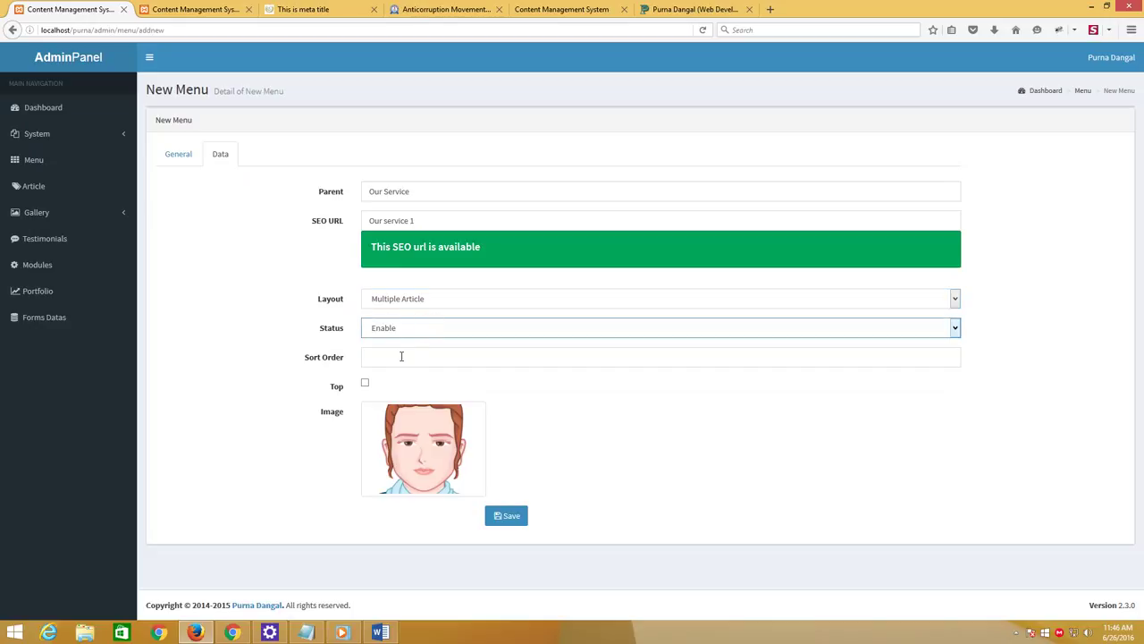
pyautogui.click(401, 356)
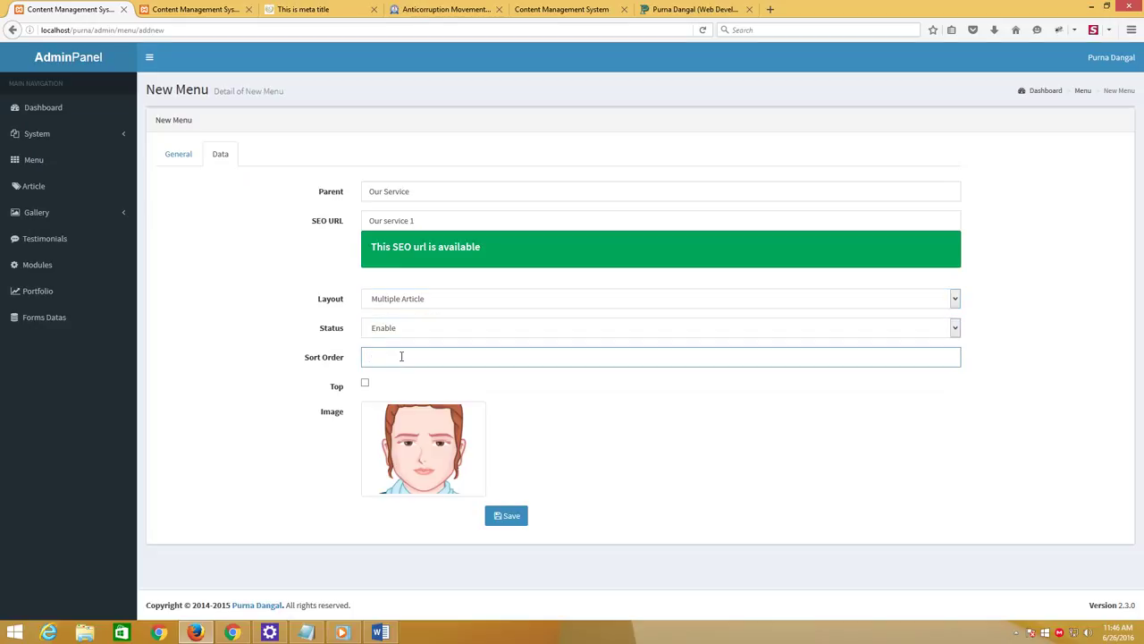
pyautogui.write('0')
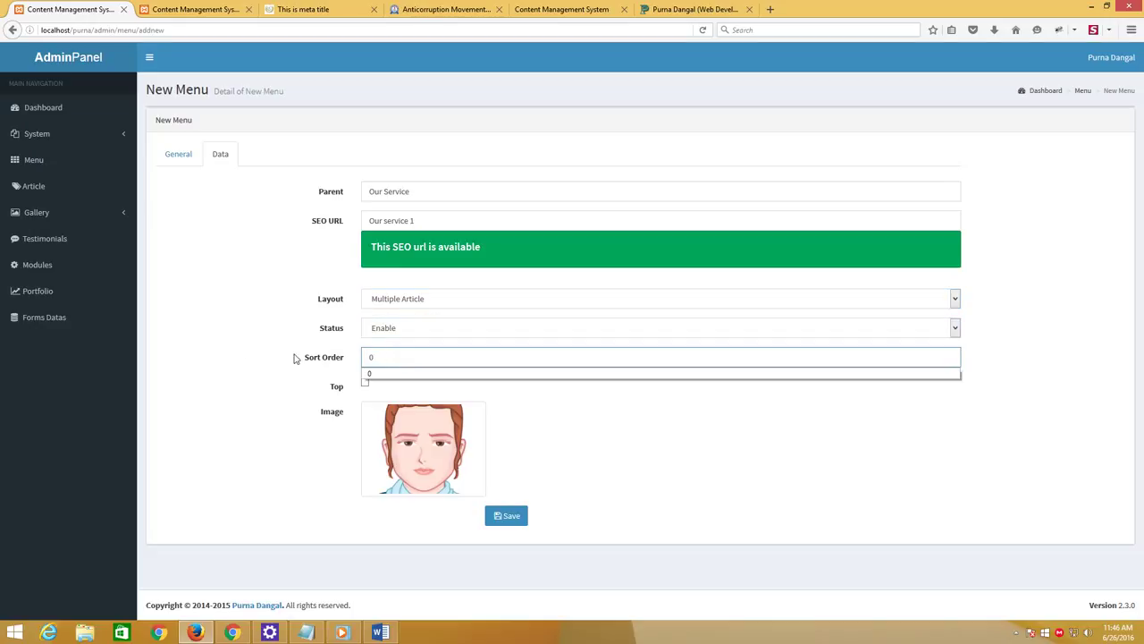
pyautogui.click(226, 361)
pyautogui.click(506, 516)
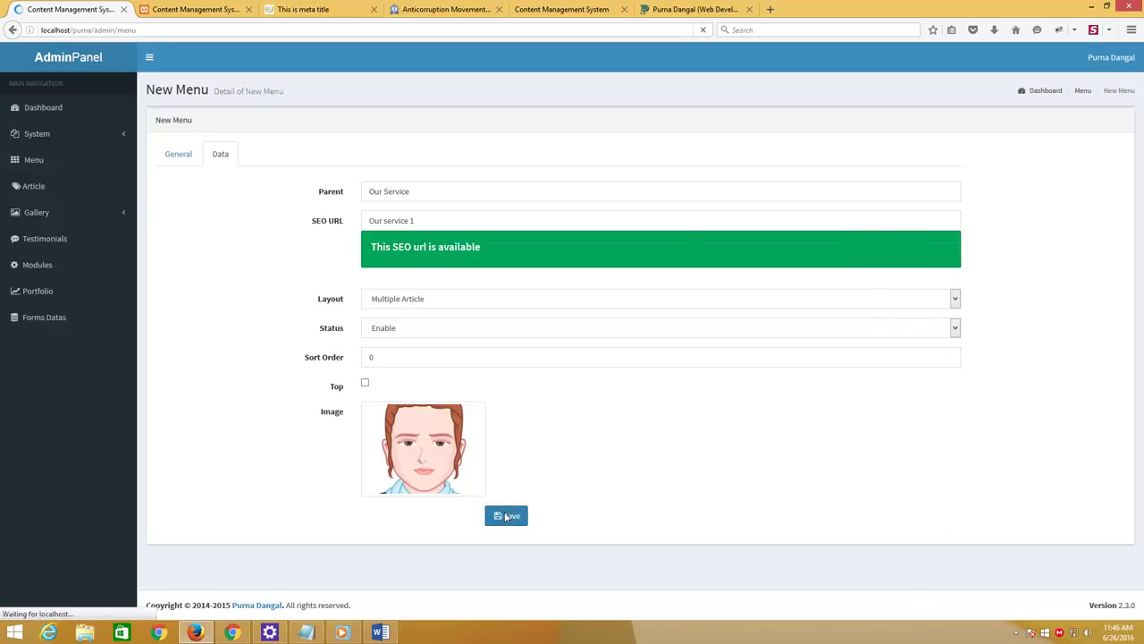
# Reload the live site and open the footer's 'Our service 1' link, showing Article Not Found
pyautogui.click(292, 8)
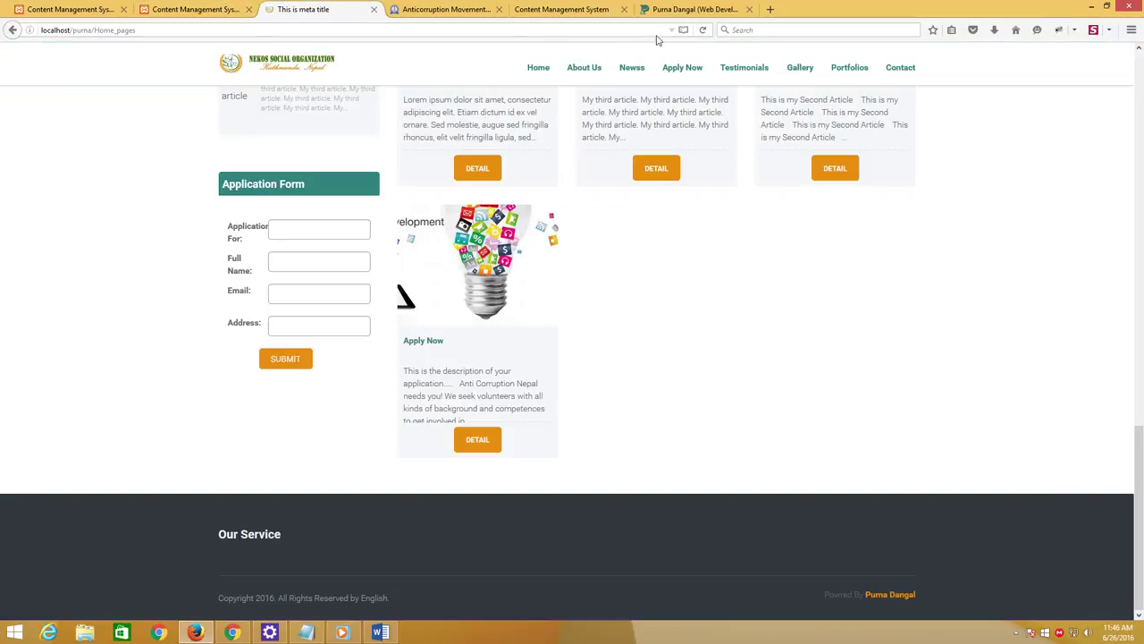
pyautogui.click(703, 31)
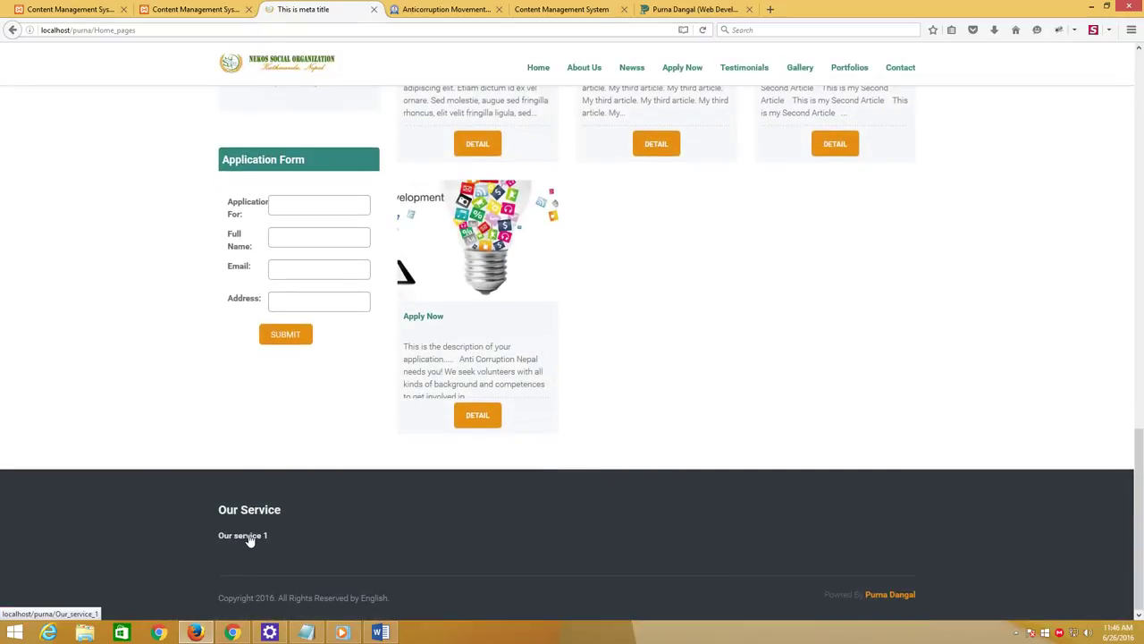
pyautogui.click(244, 537)
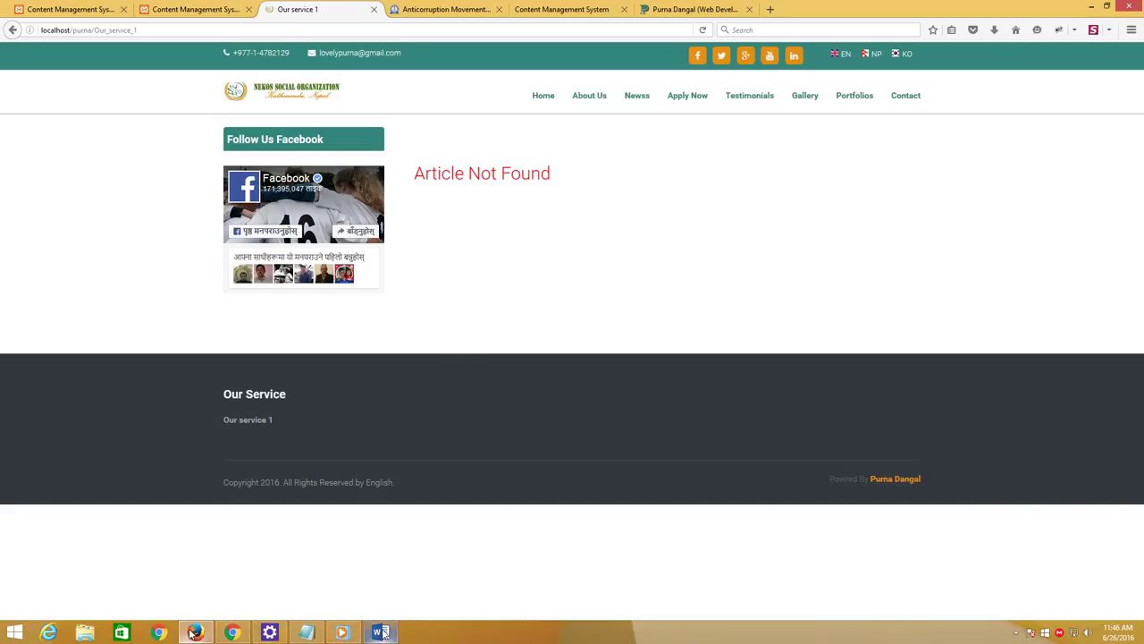
# Add a note line about putting some menu on the right side
pyautogui.click(305, 632)
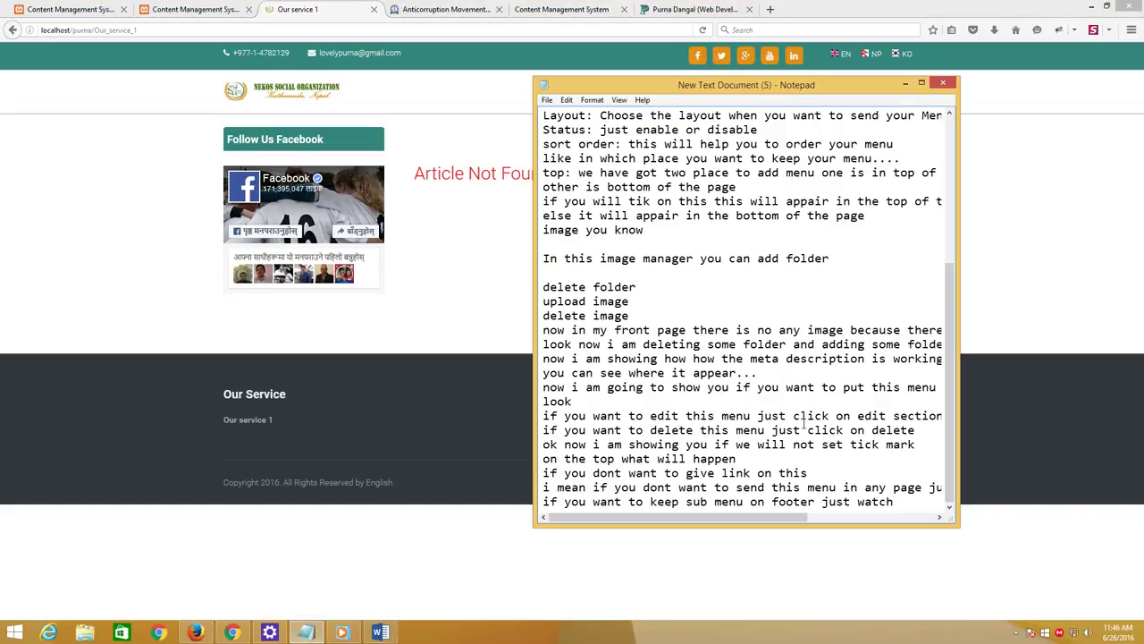
pyautogui.press('Return')
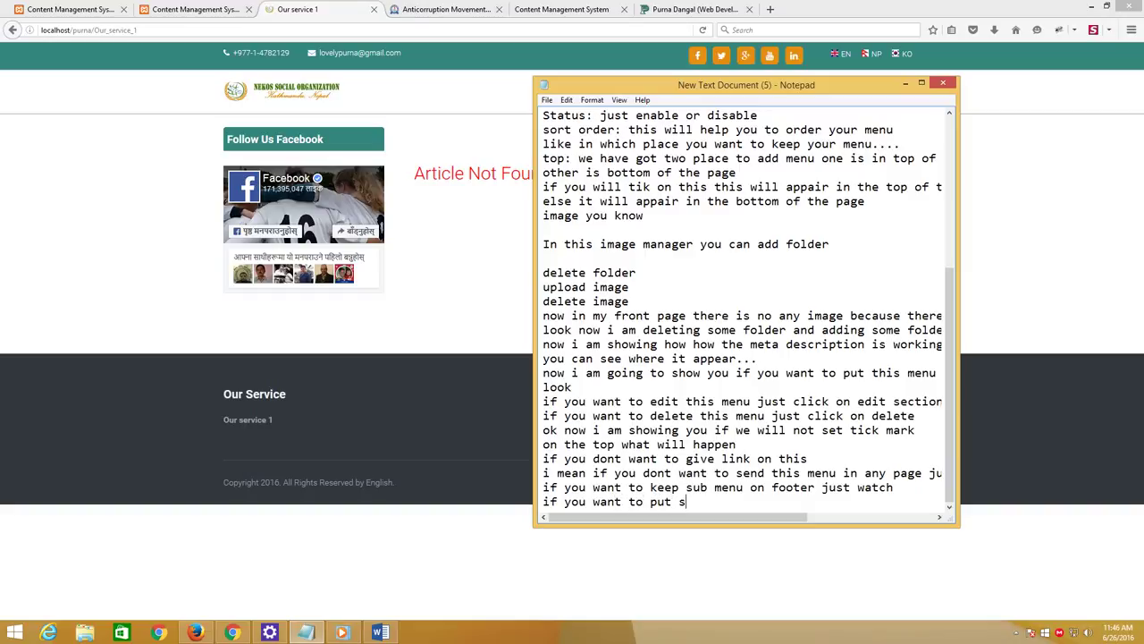
pyautogui.write('if you want to put some menu on right ri')
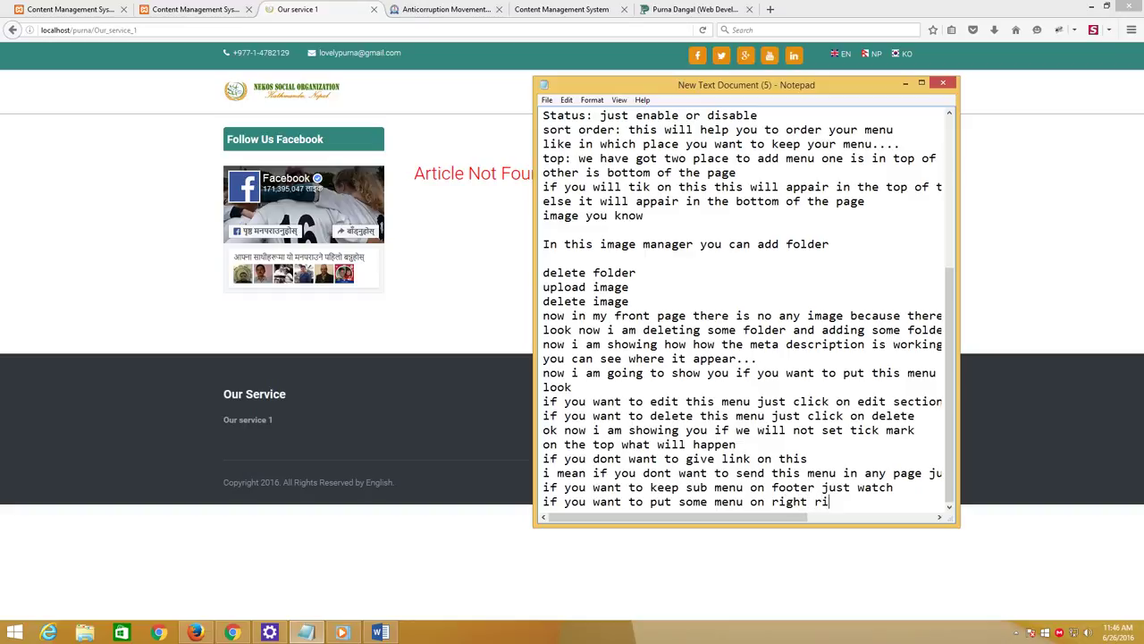
pyautogui.write('de just watch')
pyautogui.click(71, 9)
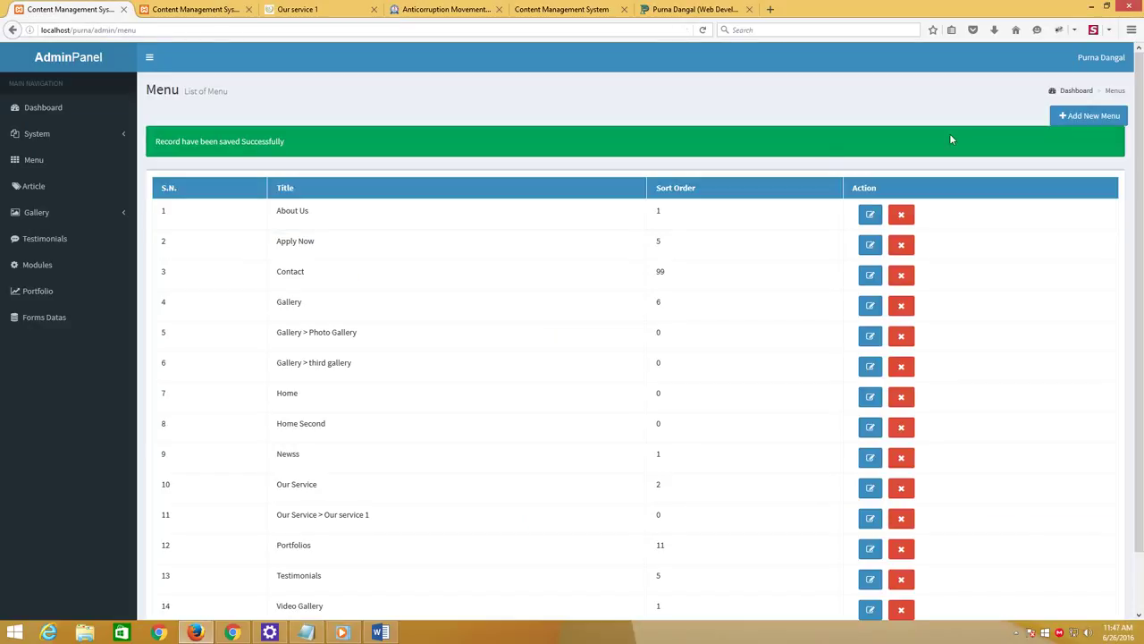
# Start a new menu with 'Test menu' as English title, description, meta title, keyword and description
pyautogui.click(1088, 116)
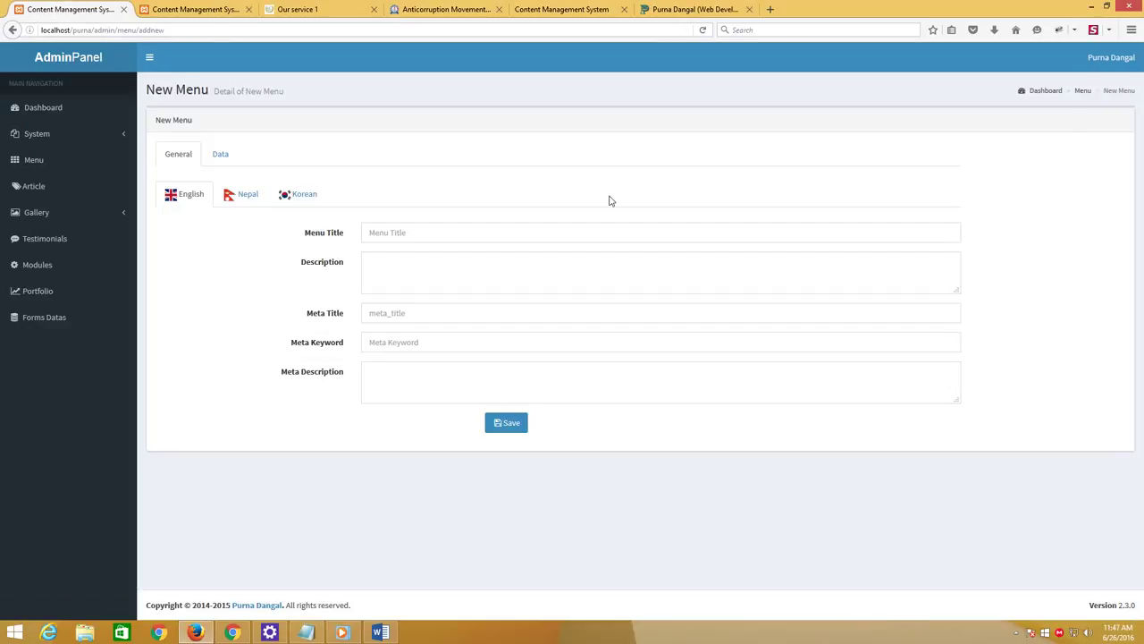
pyautogui.click(400, 236)
pyautogui.write('Te')
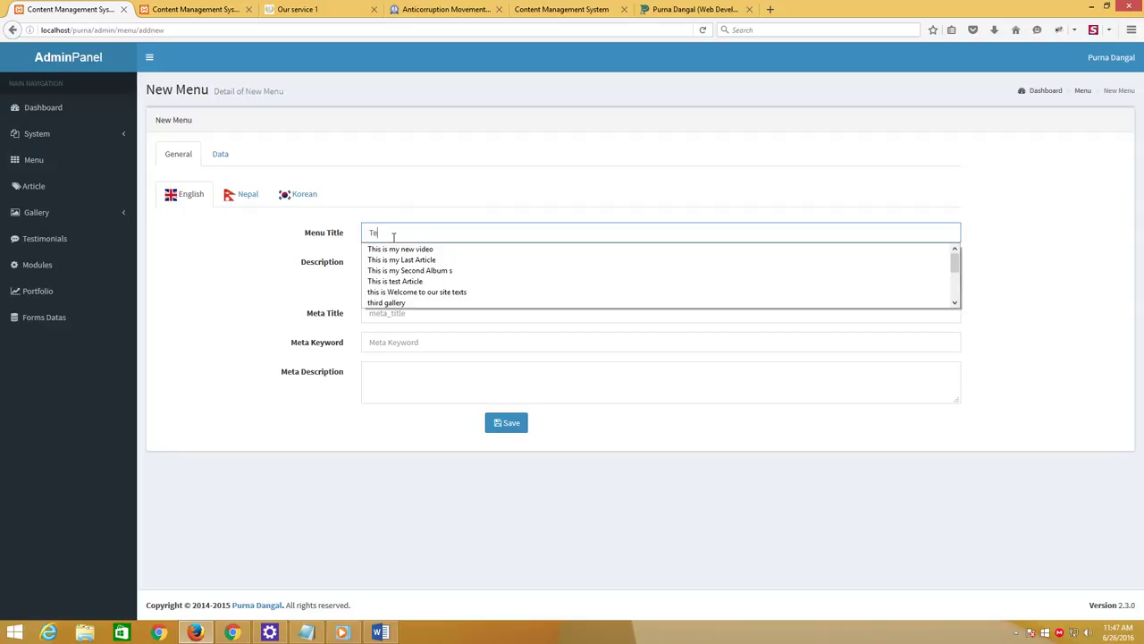
pyautogui.write('st menu')
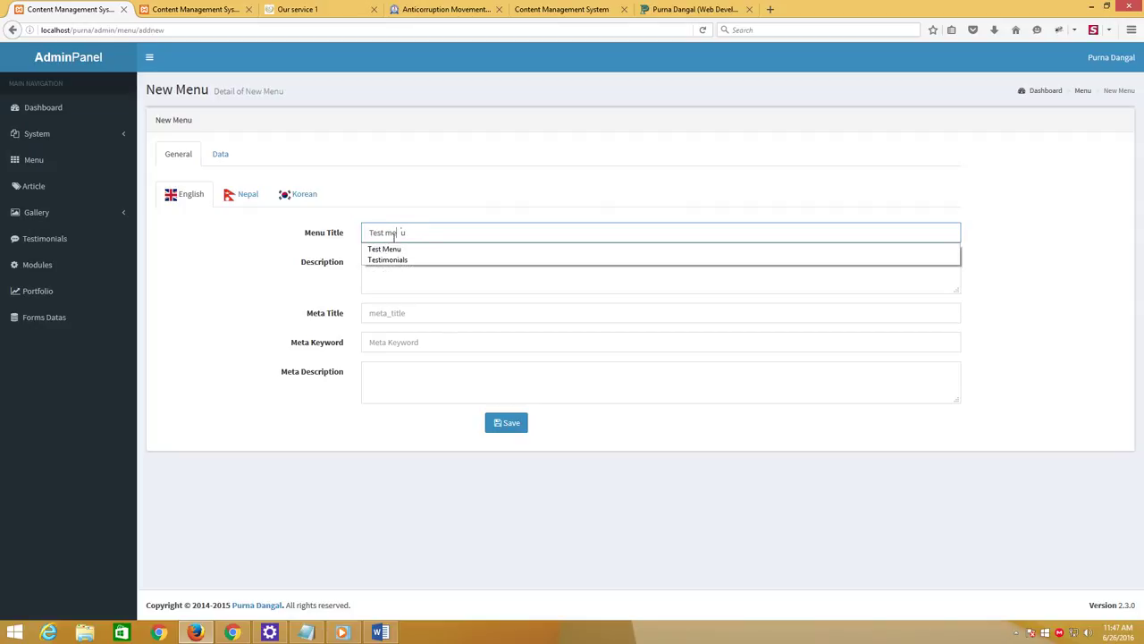
pyautogui.click(346, 231)
pyautogui.hotkey('ctrl', 'c')
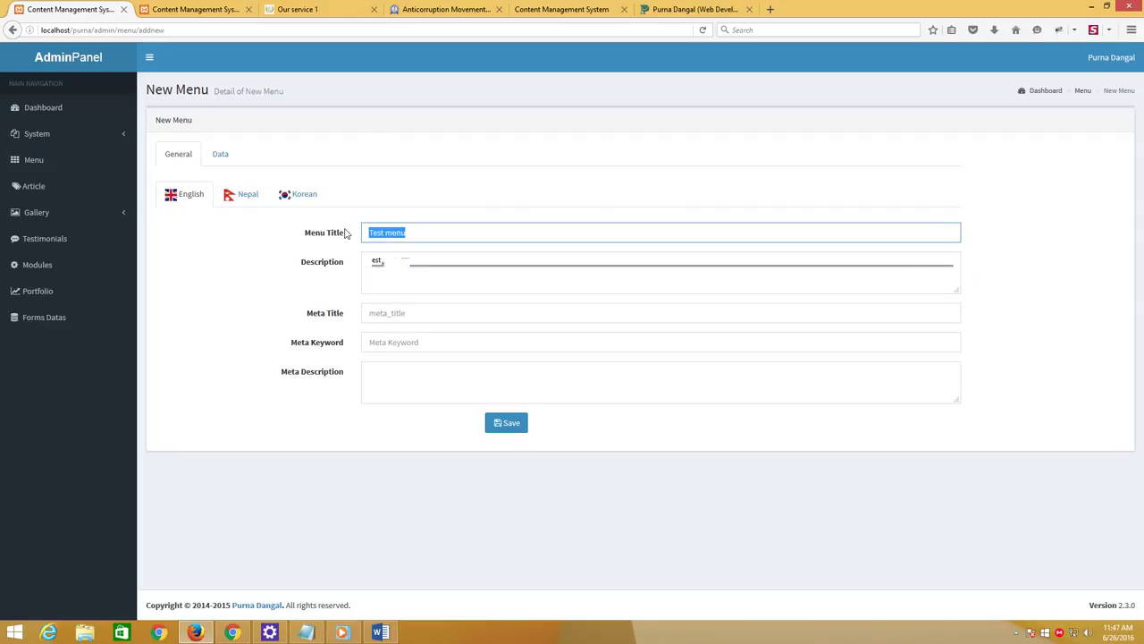
pyautogui.click(427, 275)
pyautogui.hotkey('ctrl', 'v')
pyautogui.click(410, 315)
pyautogui.hotkey('ctrl', 'v')
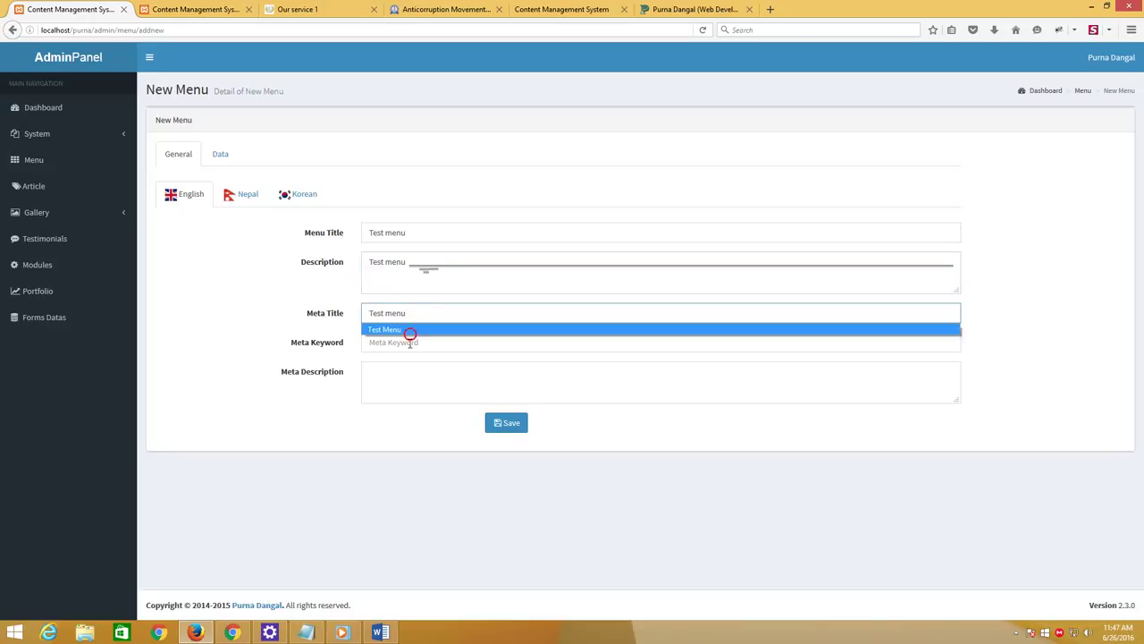
pyautogui.click(407, 342)
pyautogui.hotkey('ctrl', 'v')
pyautogui.click(405, 368)
pyautogui.hotkey('ctrl', 'v')
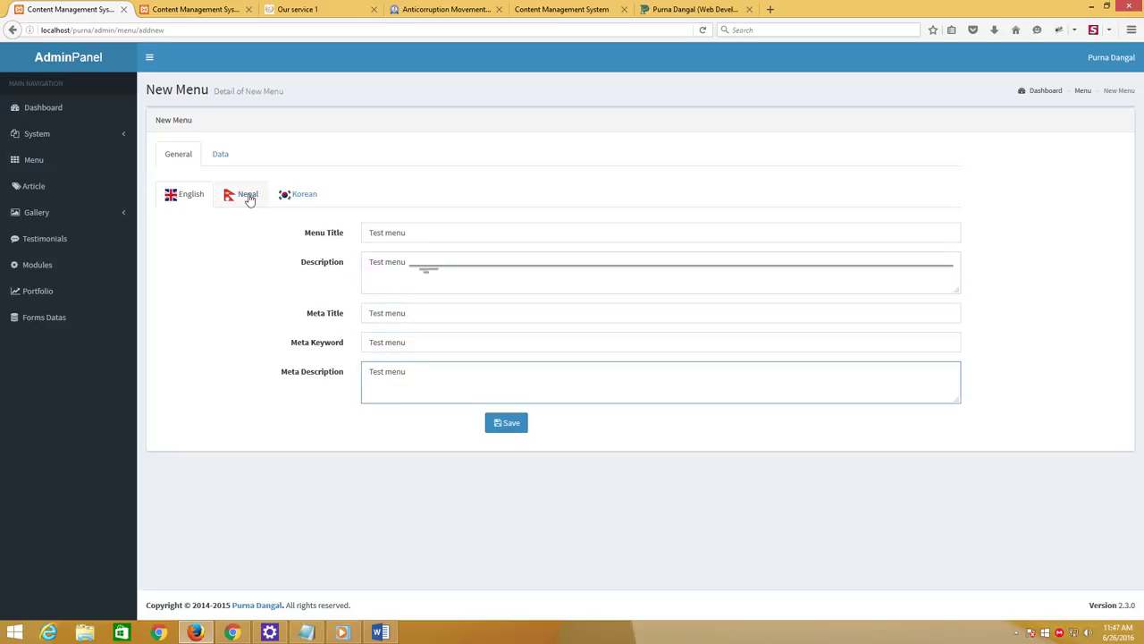
# Fill every Nepal-language field of the menu with 'Test menu'
pyautogui.click(243, 194)
pyautogui.click(386, 233)
pyautogui.hotkey('ctrl', 'v')
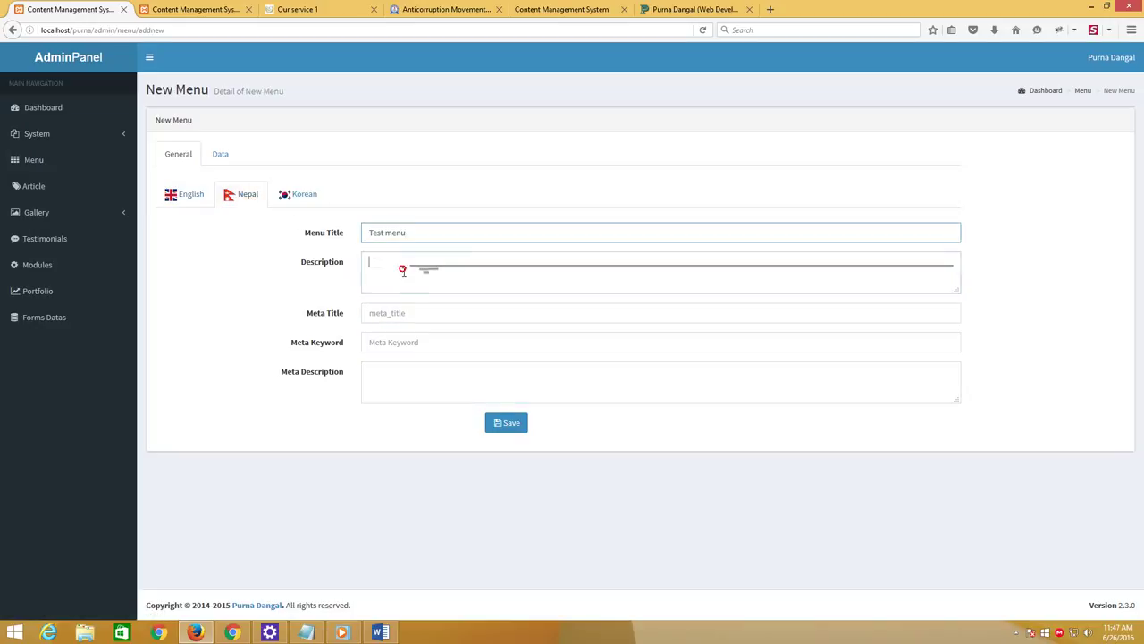
pyautogui.click(401, 273)
pyautogui.hotkey('ctrl', 'v')
pyautogui.click(395, 313)
pyautogui.hotkey('ctrl', 'v')
pyautogui.click(388, 340)
pyautogui.hotkey('ctrl', 'v')
pyautogui.click(399, 382)
pyautogui.hotkey('ctrl', 'v')
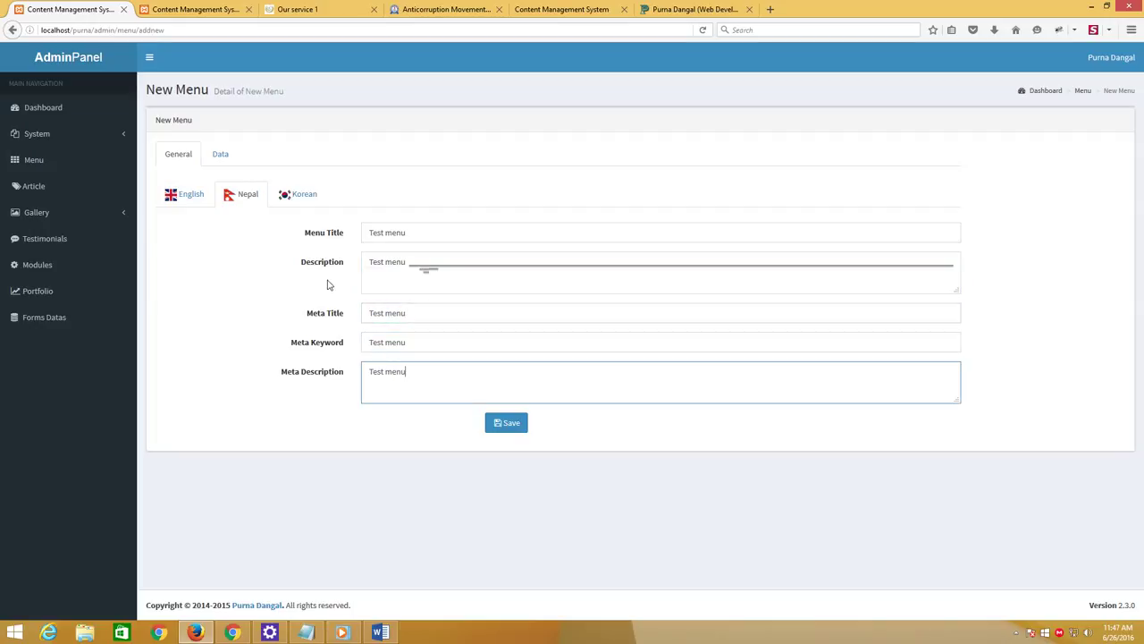
# Fill every Korean-language field of the menu with 'Test menu'
pyautogui.click(290, 197)
pyautogui.click(390, 231)
pyautogui.hotkey('ctrl', 'v')
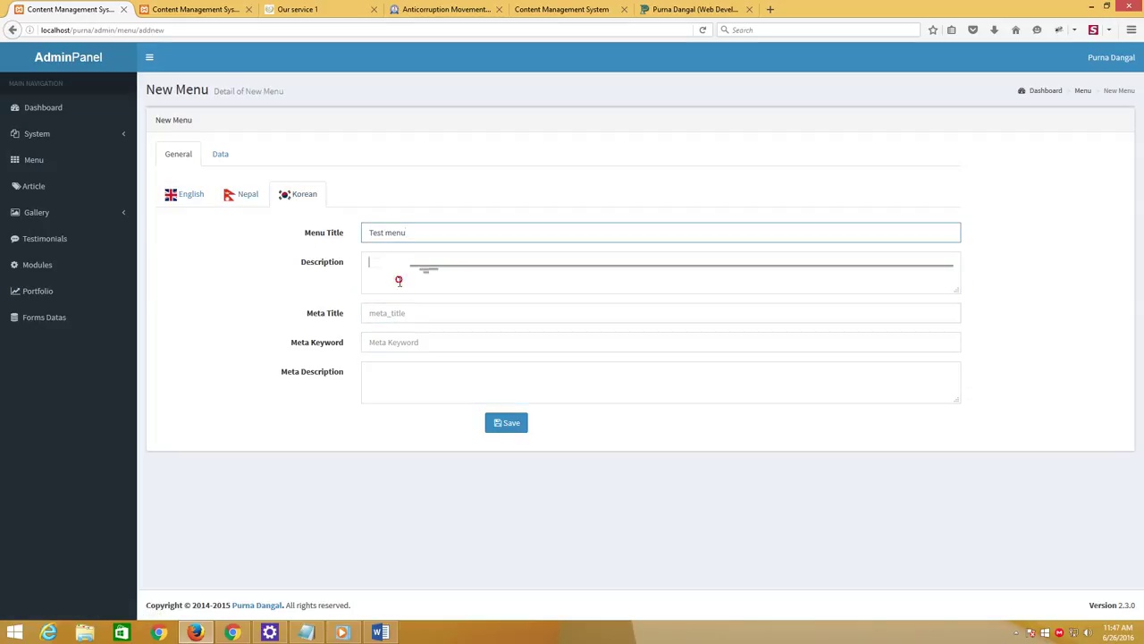
pyautogui.hotkey('ctrl', 'v')
pyautogui.click(398, 313)
pyautogui.hotkey('ctrl', 'v')
pyautogui.click(403, 342)
pyautogui.hotkey('ctrl', 'v')
pyautogui.click(402, 374)
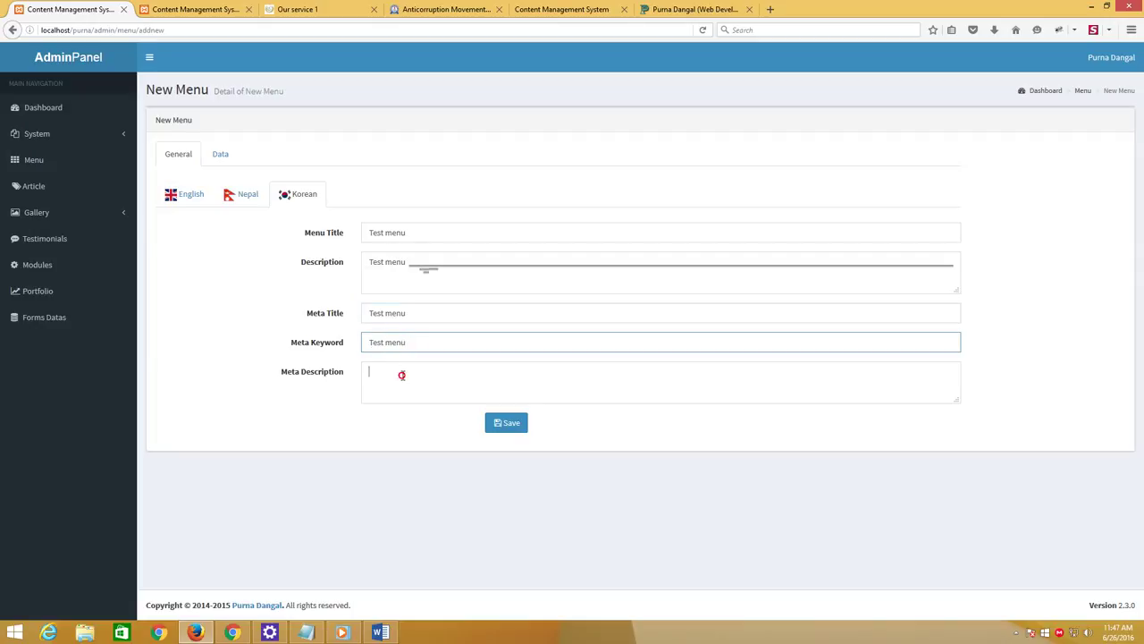
pyautogui.hotkey('ctrl', 'v')
# On the Data tab set SEO URL 'Test menu', status Enable, sort order 1, and save
pyautogui.click(220, 154)
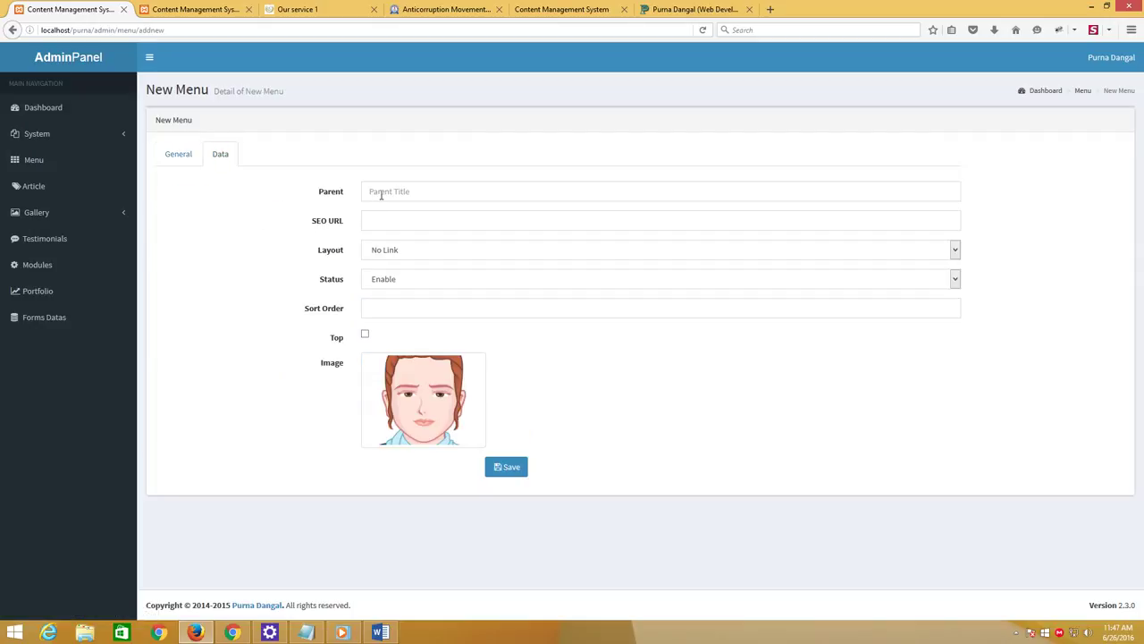
pyautogui.click(375, 223)
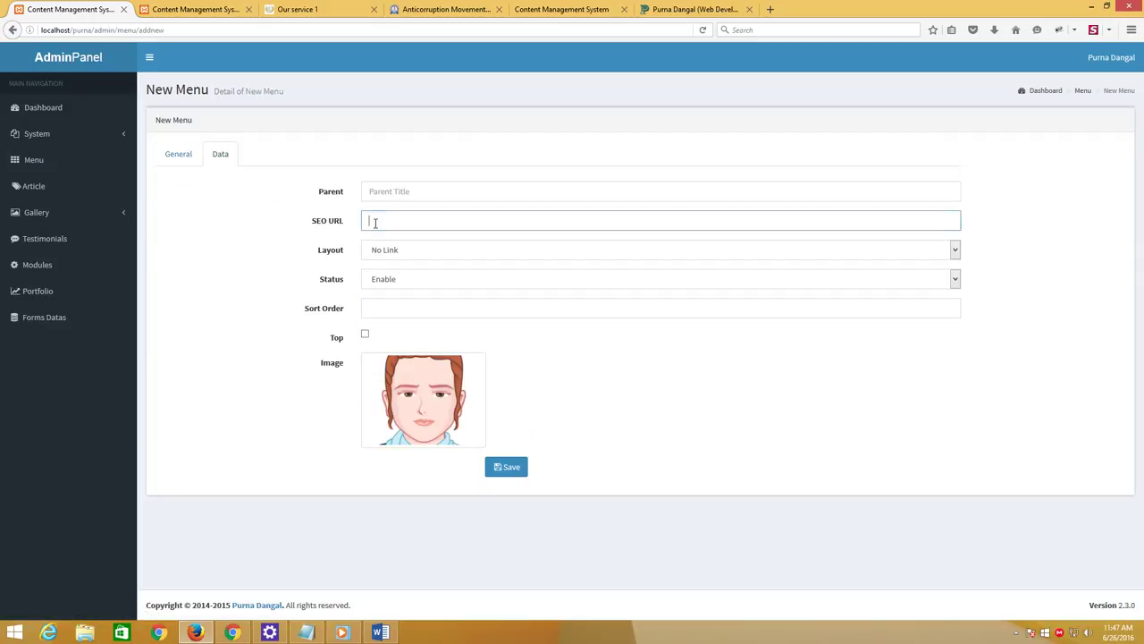
pyautogui.hotkey('ctrl', 'v')
pyautogui.click(276, 248)
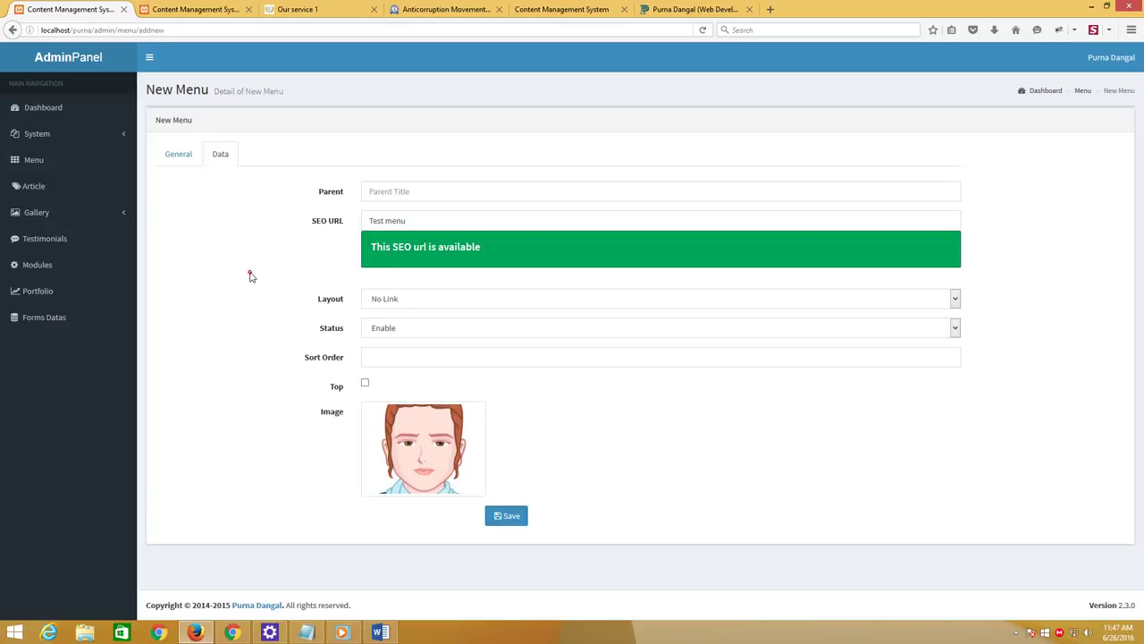
pyautogui.click(399, 326)
pyautogui.click(396, 345)
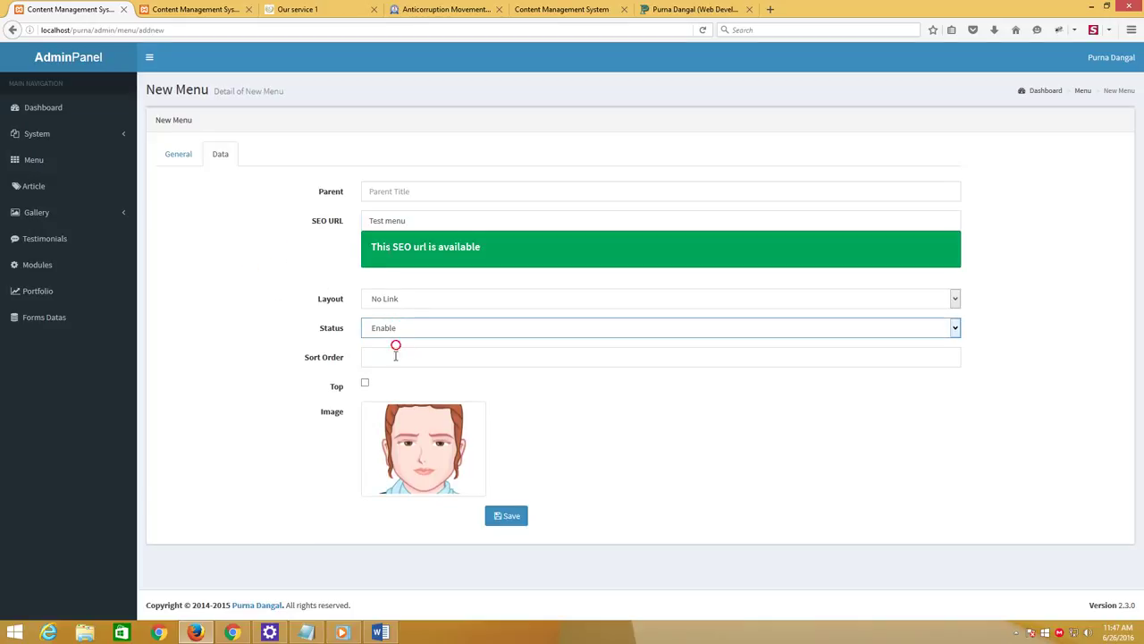
pyautogui.click(394, 359)
pyautogui.write('1')
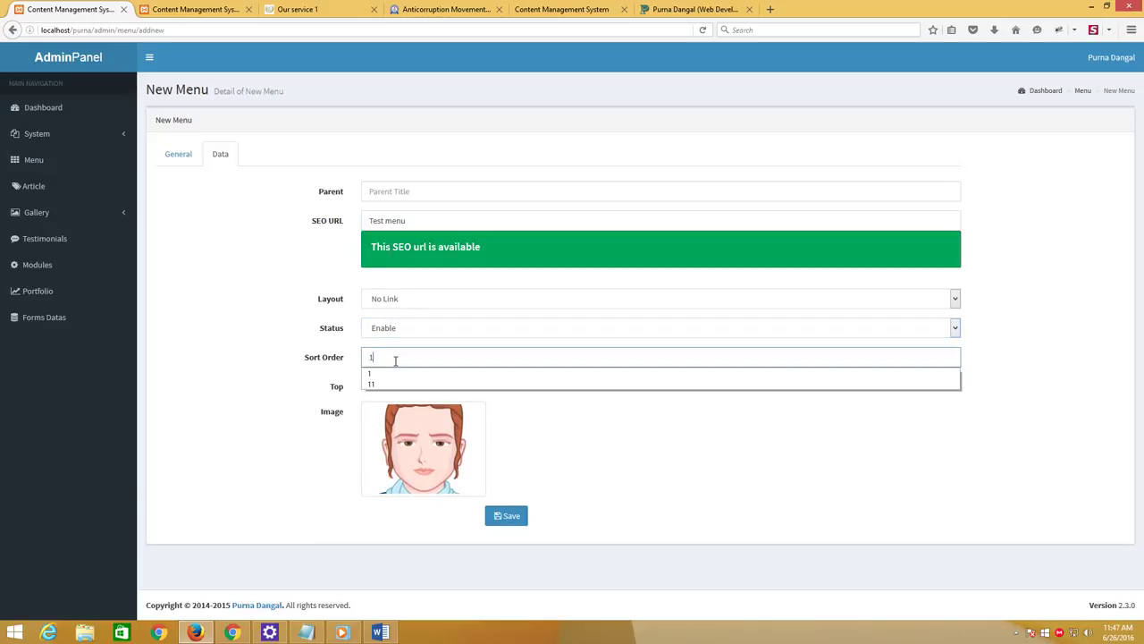
pyautogui.click(396, 373)
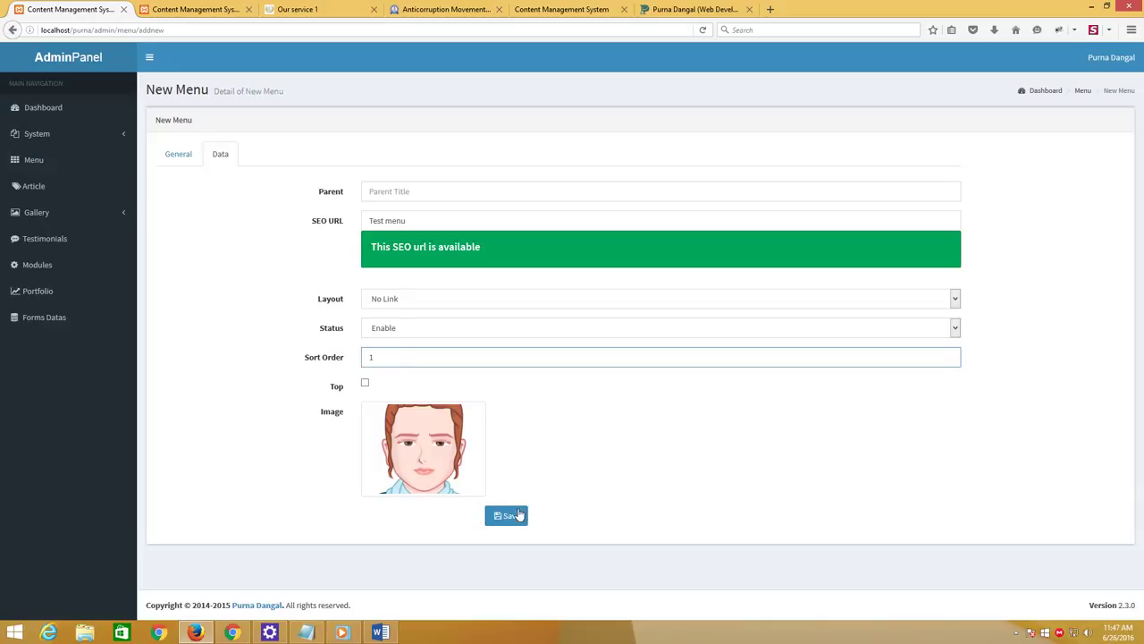
pyautogui.click(517, 516)
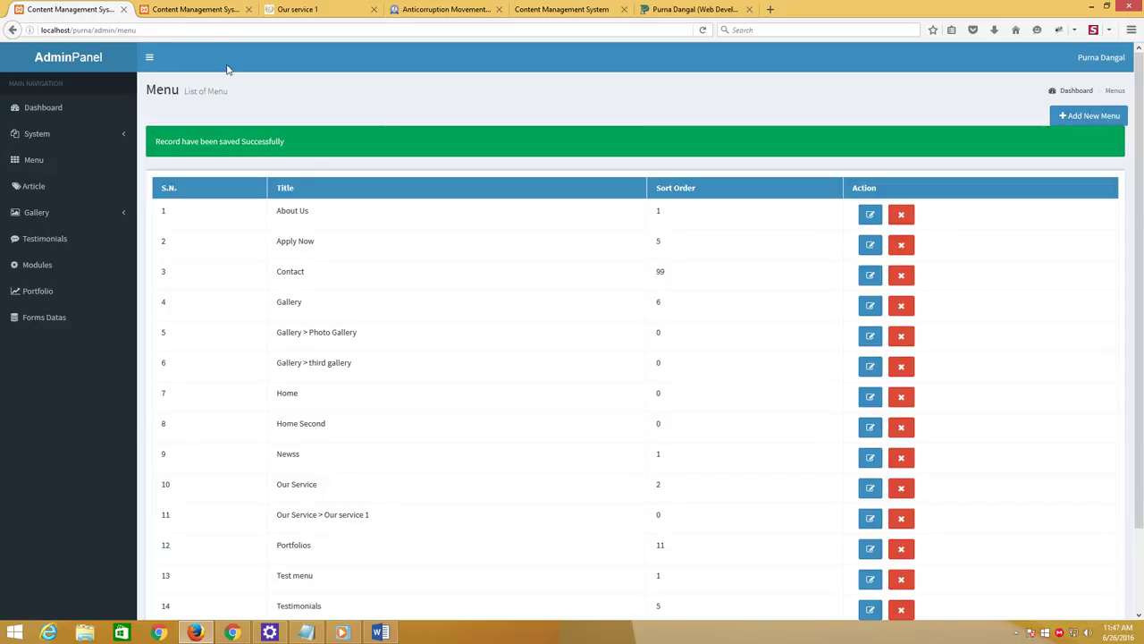
# Reload the front-end site and compare the Test menu and Our Service footer headings
pyautogui.click(308, 7)
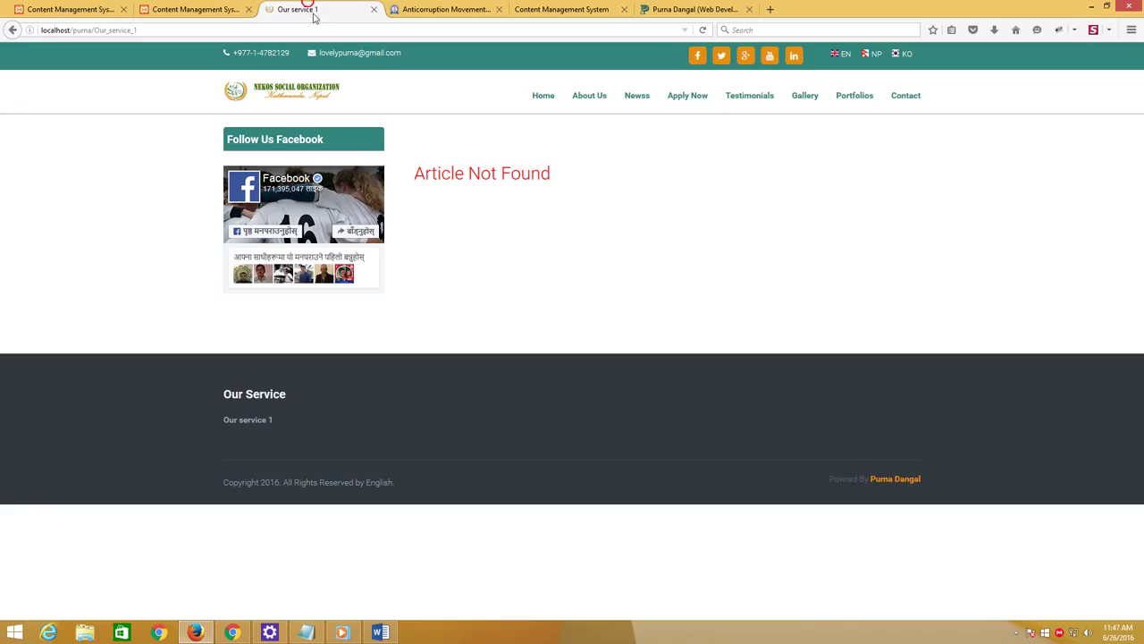
pyautogui.click(702, 30)
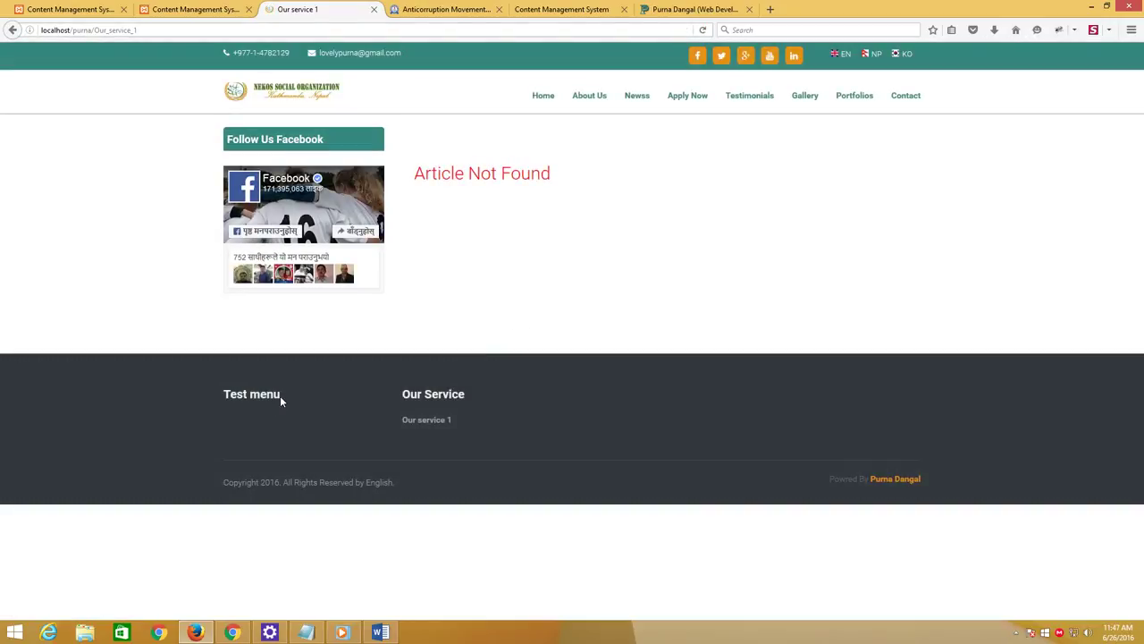
pyautogui.moveTo(281, 401); pyautogui.dragTo(217, 394)
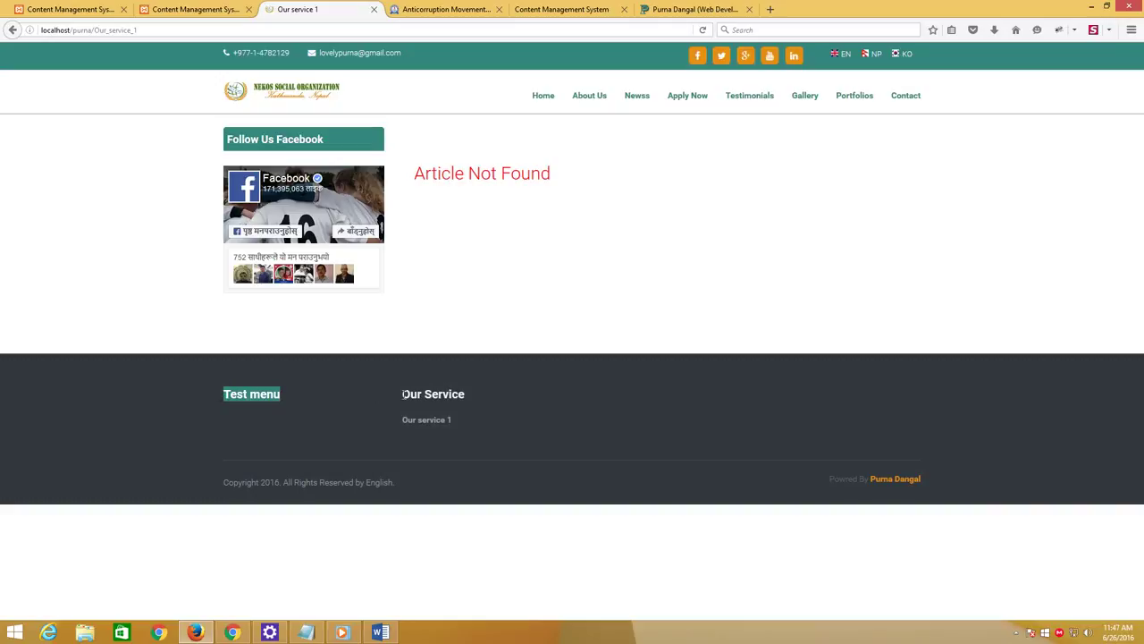
pyautogui.moveTo(403, 393); pyautogui.dragTo(491, 400)
# Change the Our Service menu's sort order to 0 and save it
pyautogui.click(201, 8)
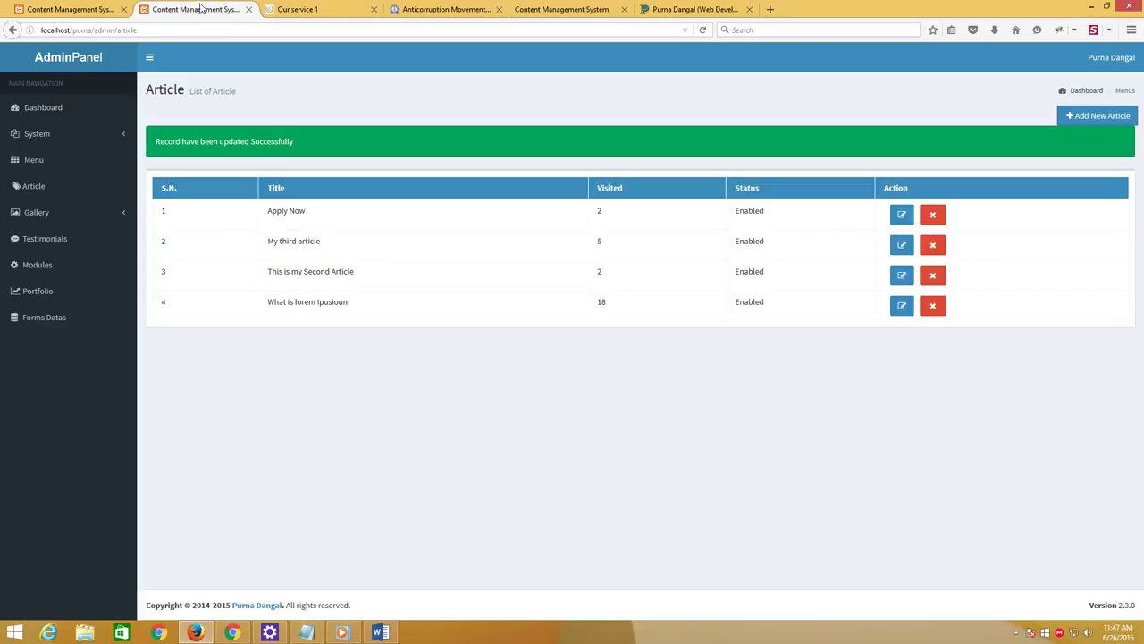
pyautogui.click(92, 8)
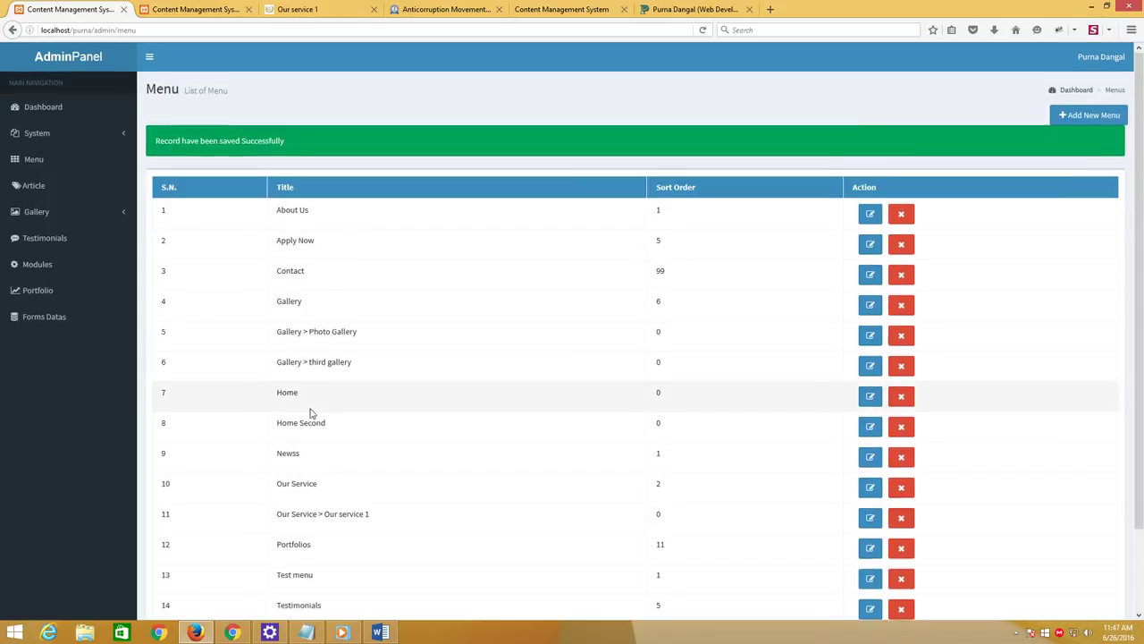
pyautogui.scroll(-2, 312, 486)
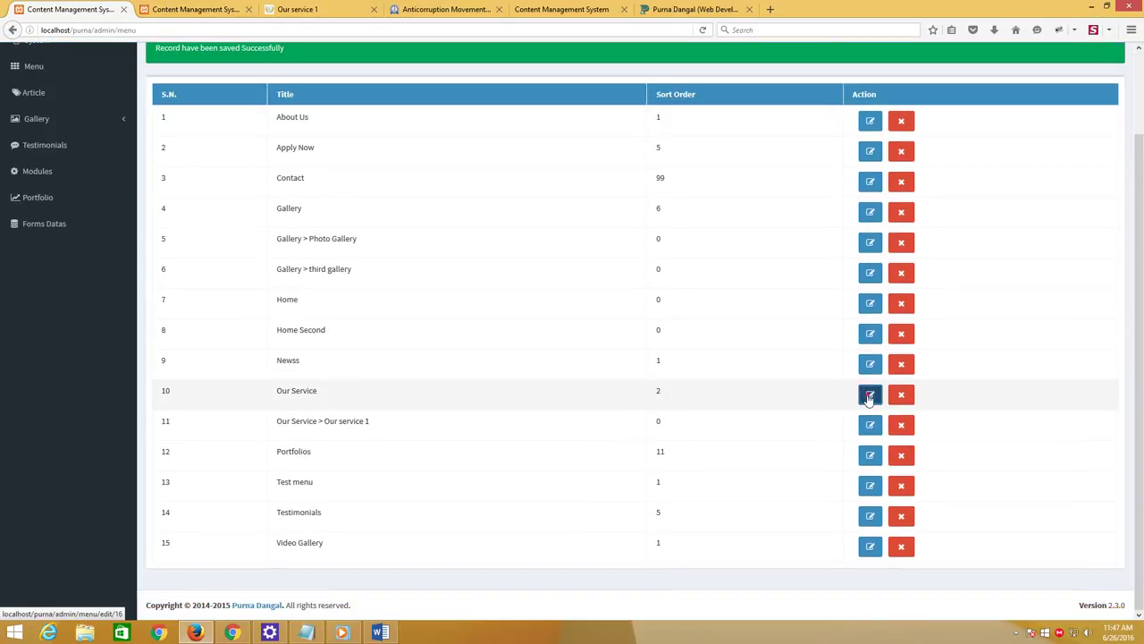
pyautogui.click(870, 395)
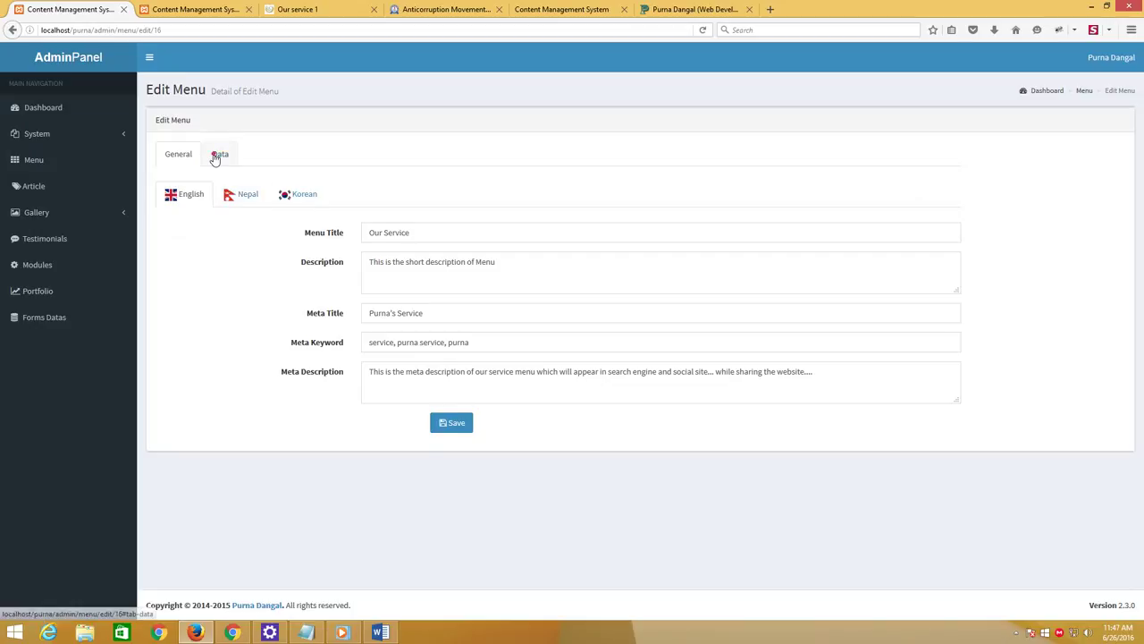
pyautogui.click(219, 154)
pyautogui.doubleClick(377, 305)
pyautogui.write('0')
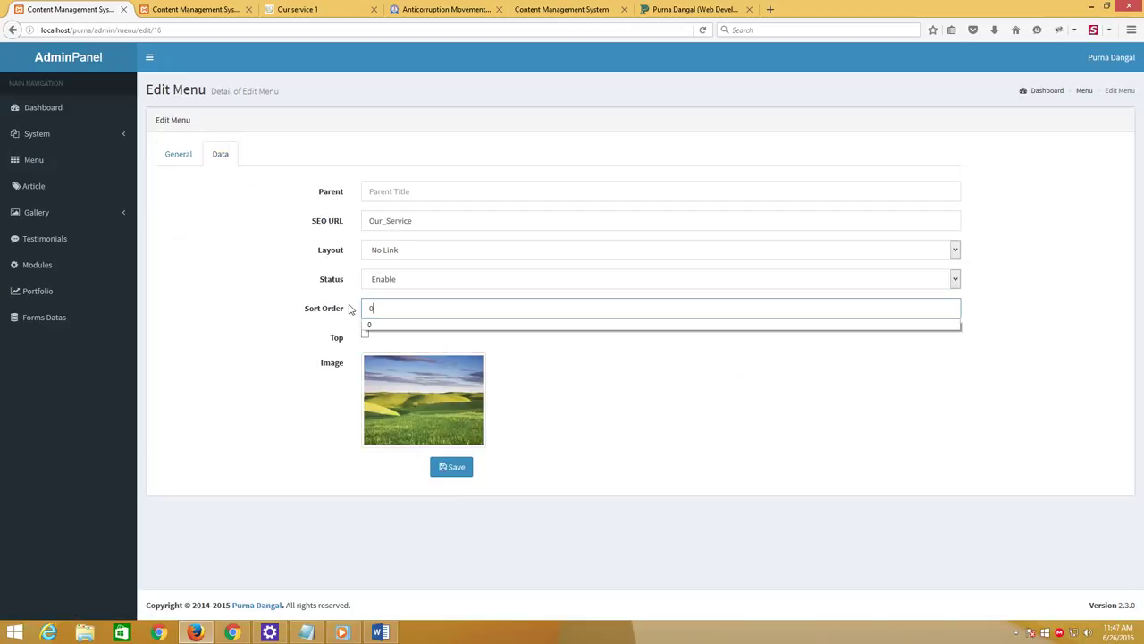
pyautogui.click(440, 467)
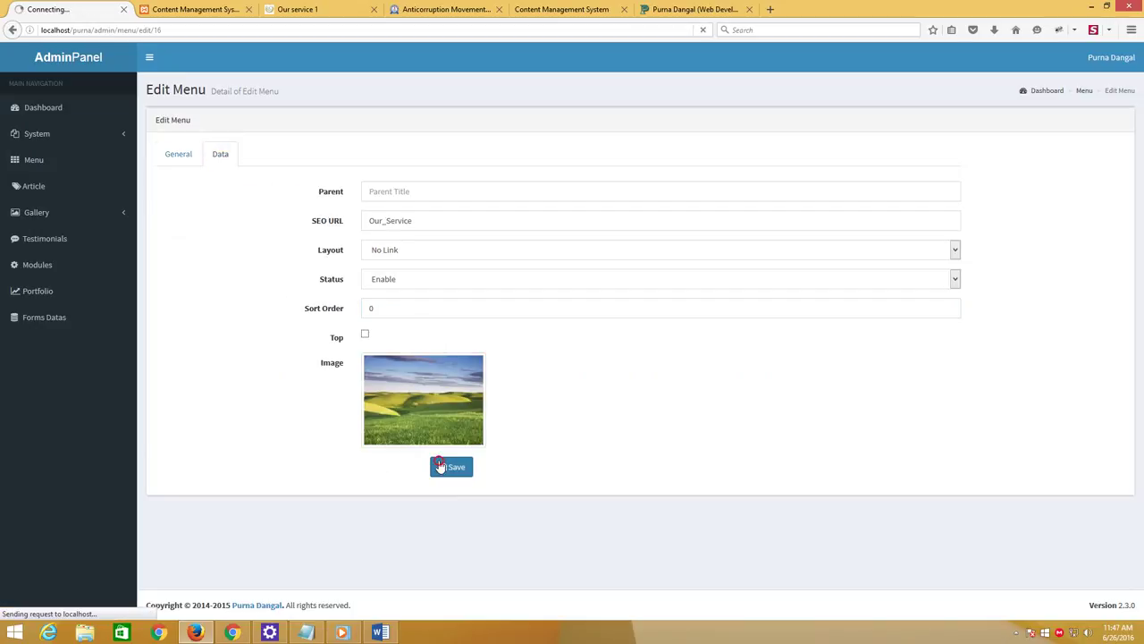
# Reload the site to confirm Our Service now precedes Test menu in the footer
pyautogui.click(301, 7)
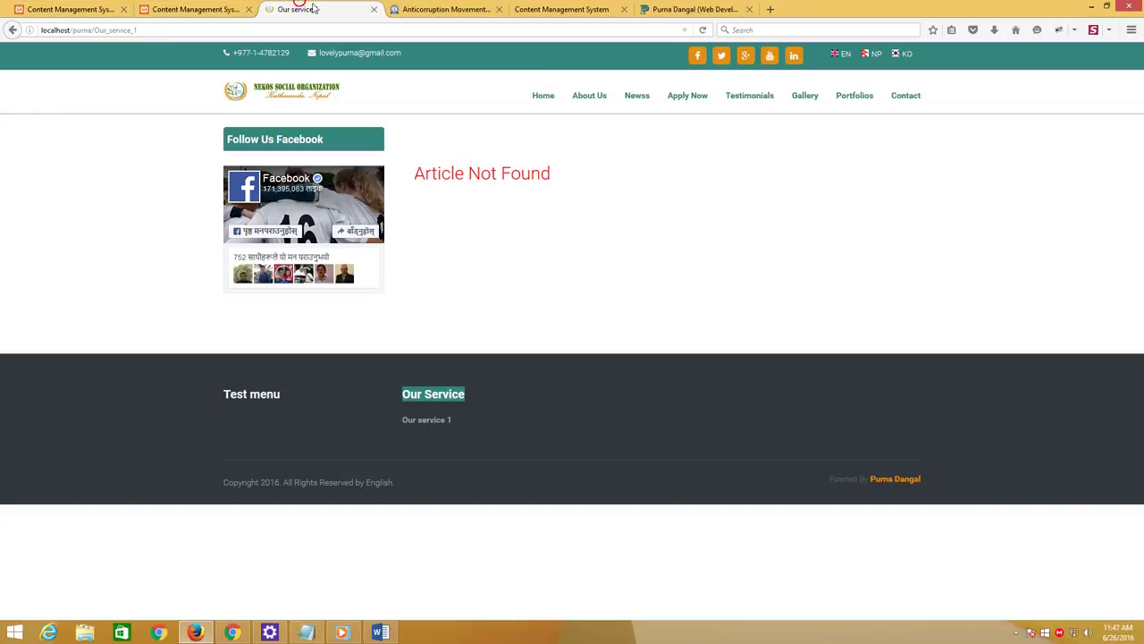
pyautogui.click(703, 31)
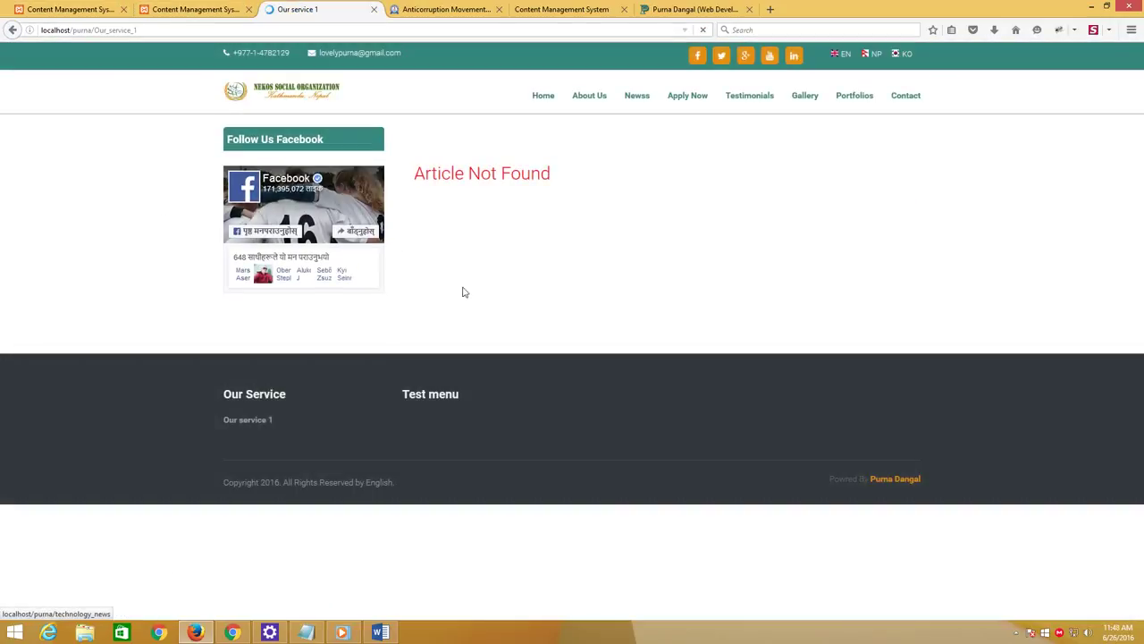
pyautogui.moveTo(222, 393); pyautogui.dragTo(500, 404)
pyautogui.click(554, 442)
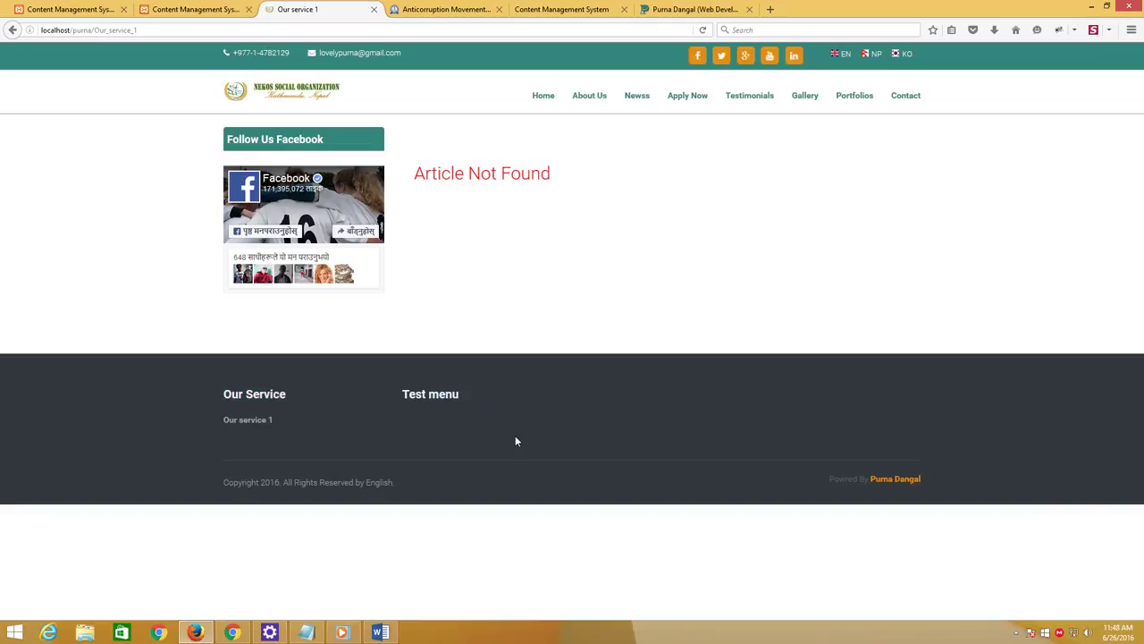
pyautogui.click(306, 632)
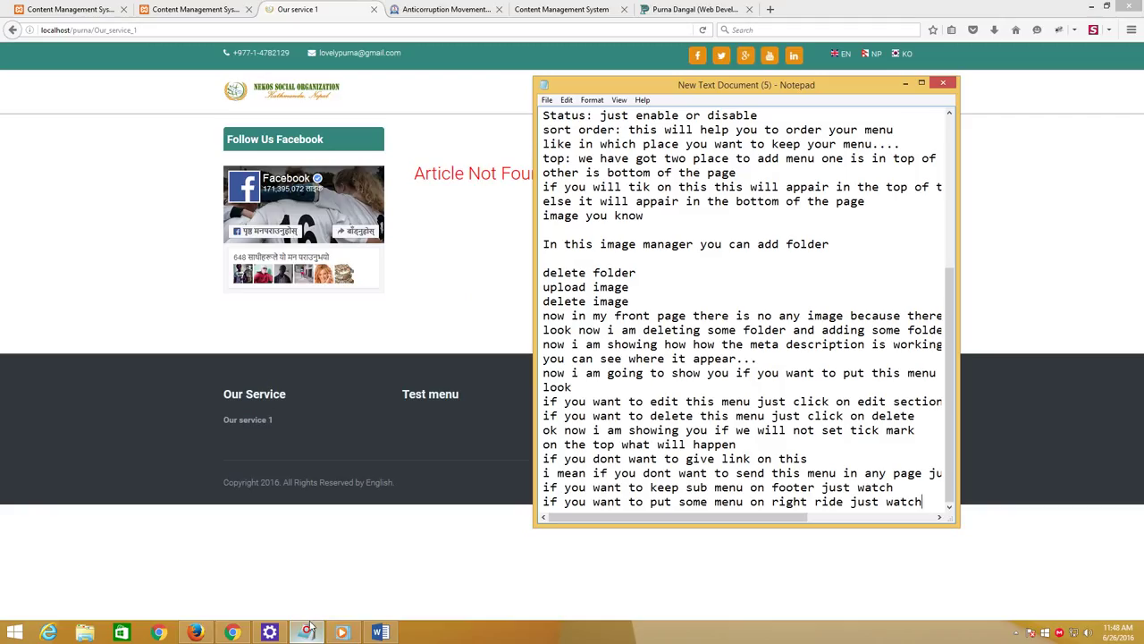
# Add the line 'in this way you can add menu' at the end of the Notepad notes
pyautogui.press('Return')
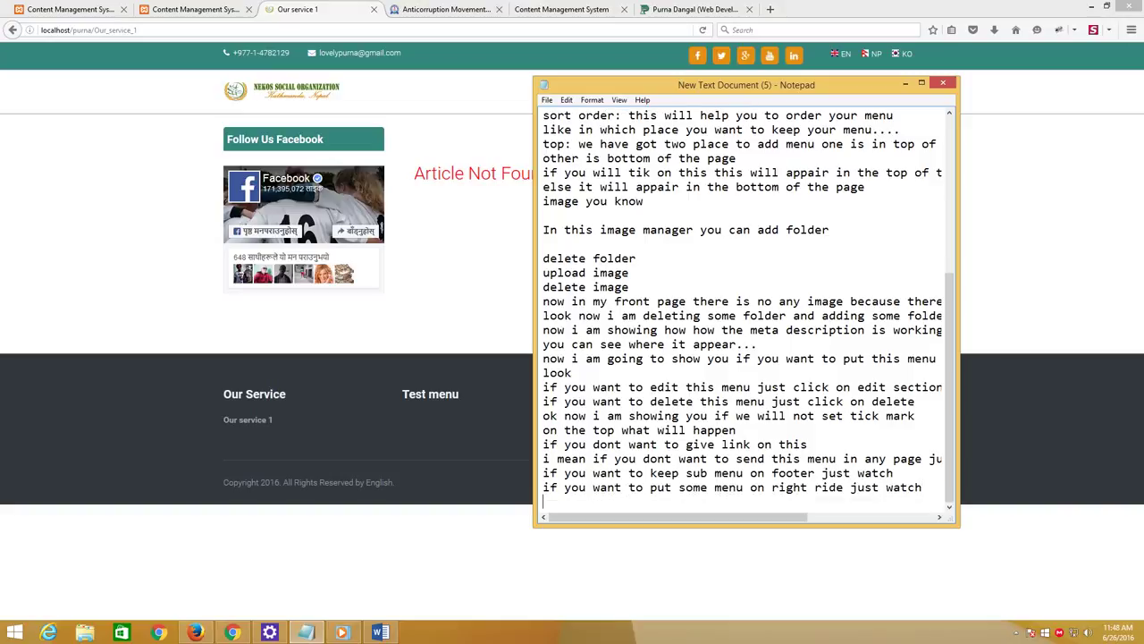
pyautogui.write('in this way you can add')
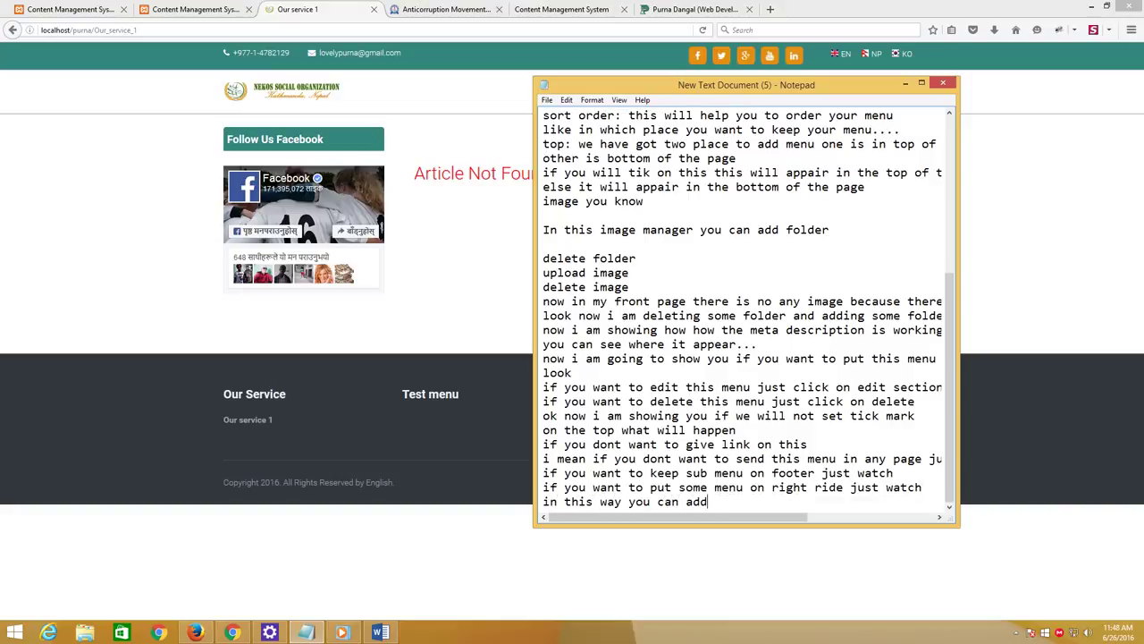
pyautogui.write(' menu')
pyautogui.press('Return')
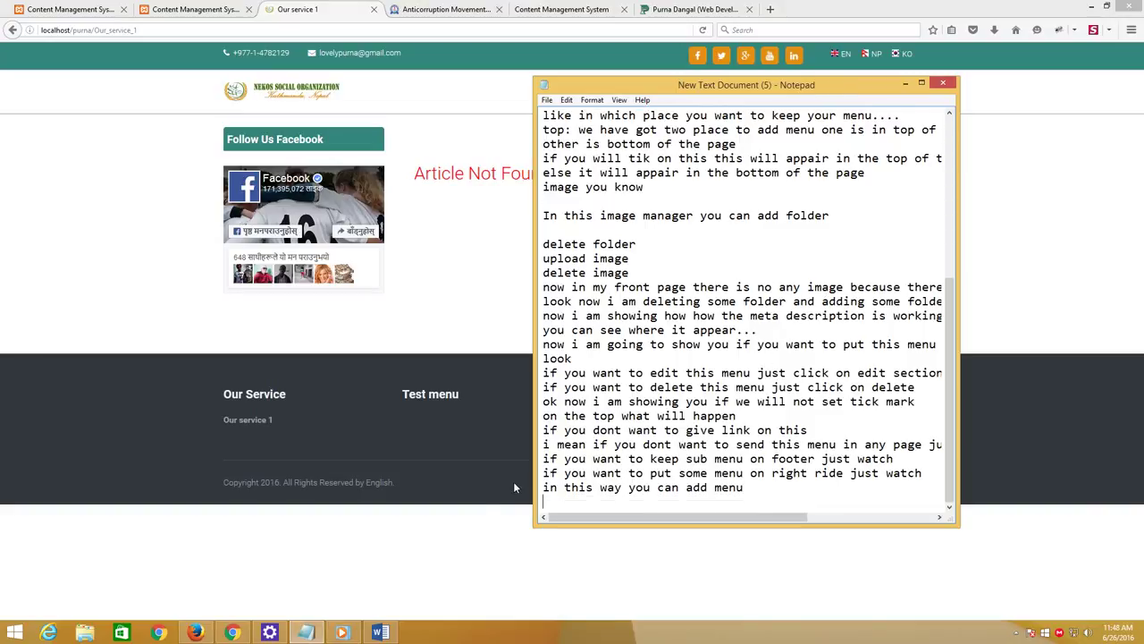
pyautogui.click(1016, 631)
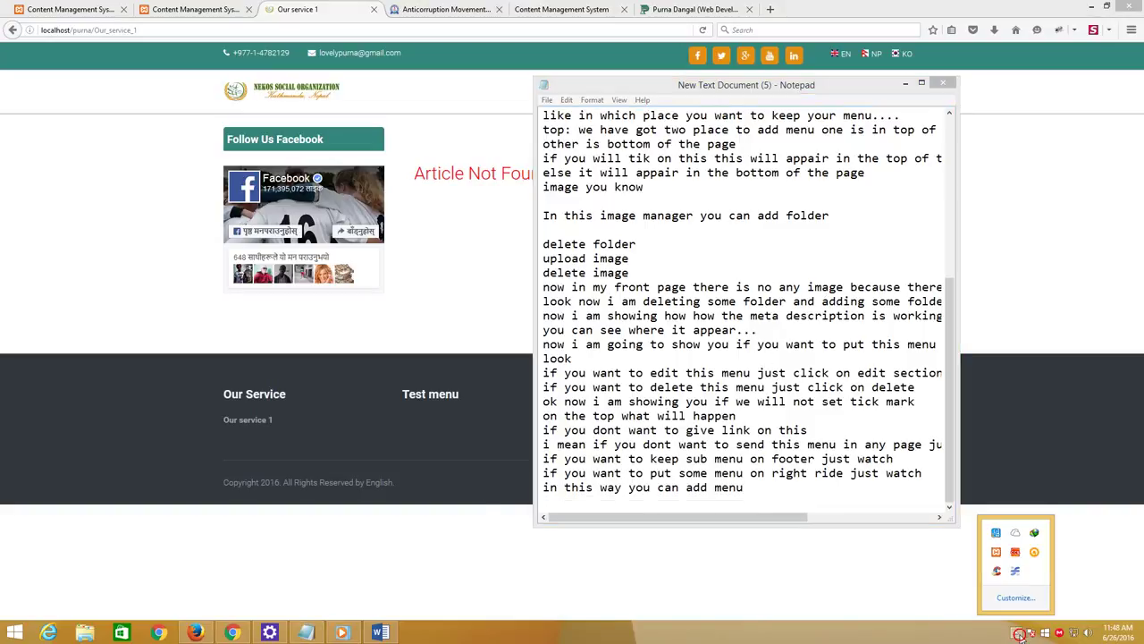